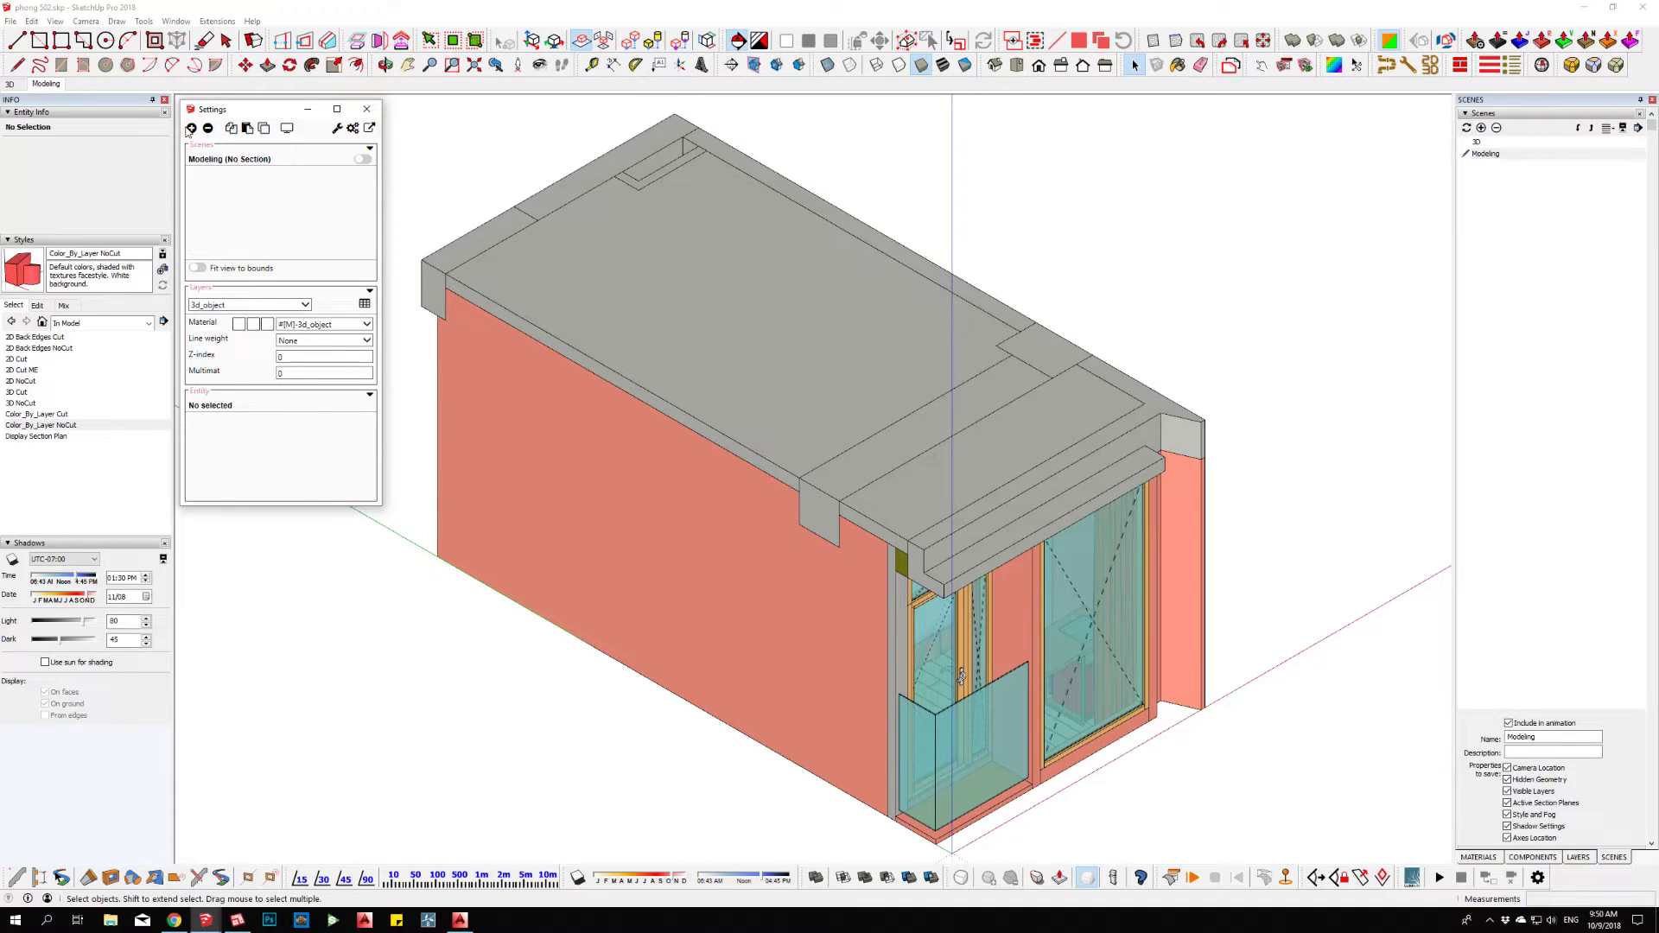
- Place a ground-level section plane named 1 with symbol 1
left_click(191, 128)
type("1")
double_click(786, 444)
type("1")
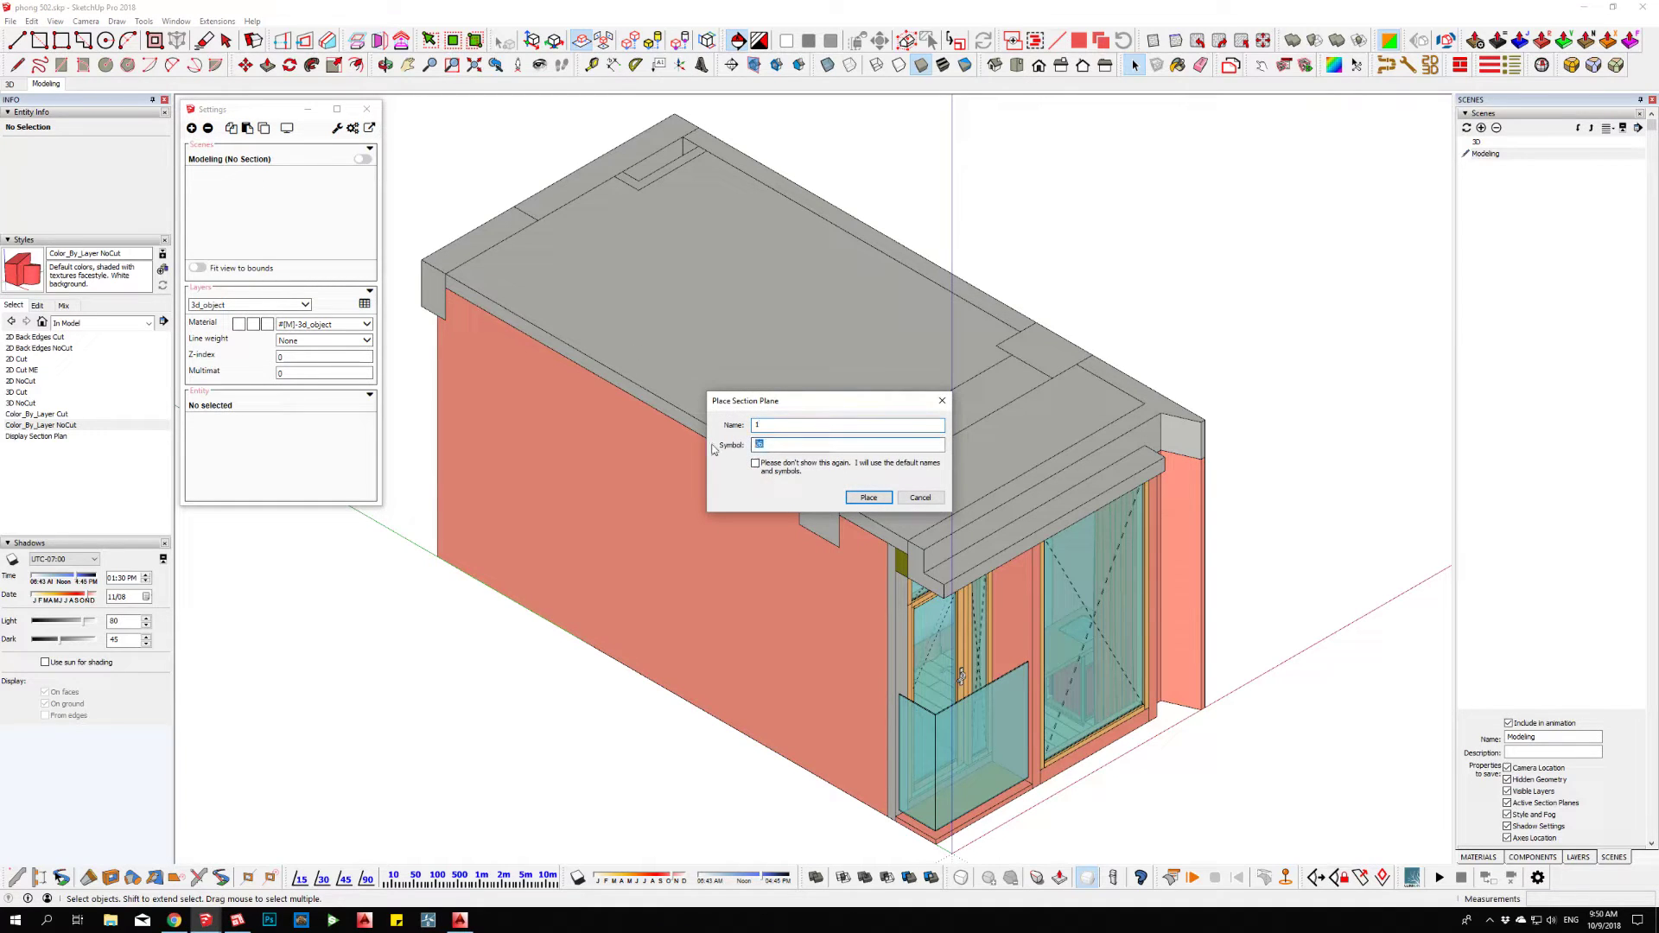
left_click(869, 498)
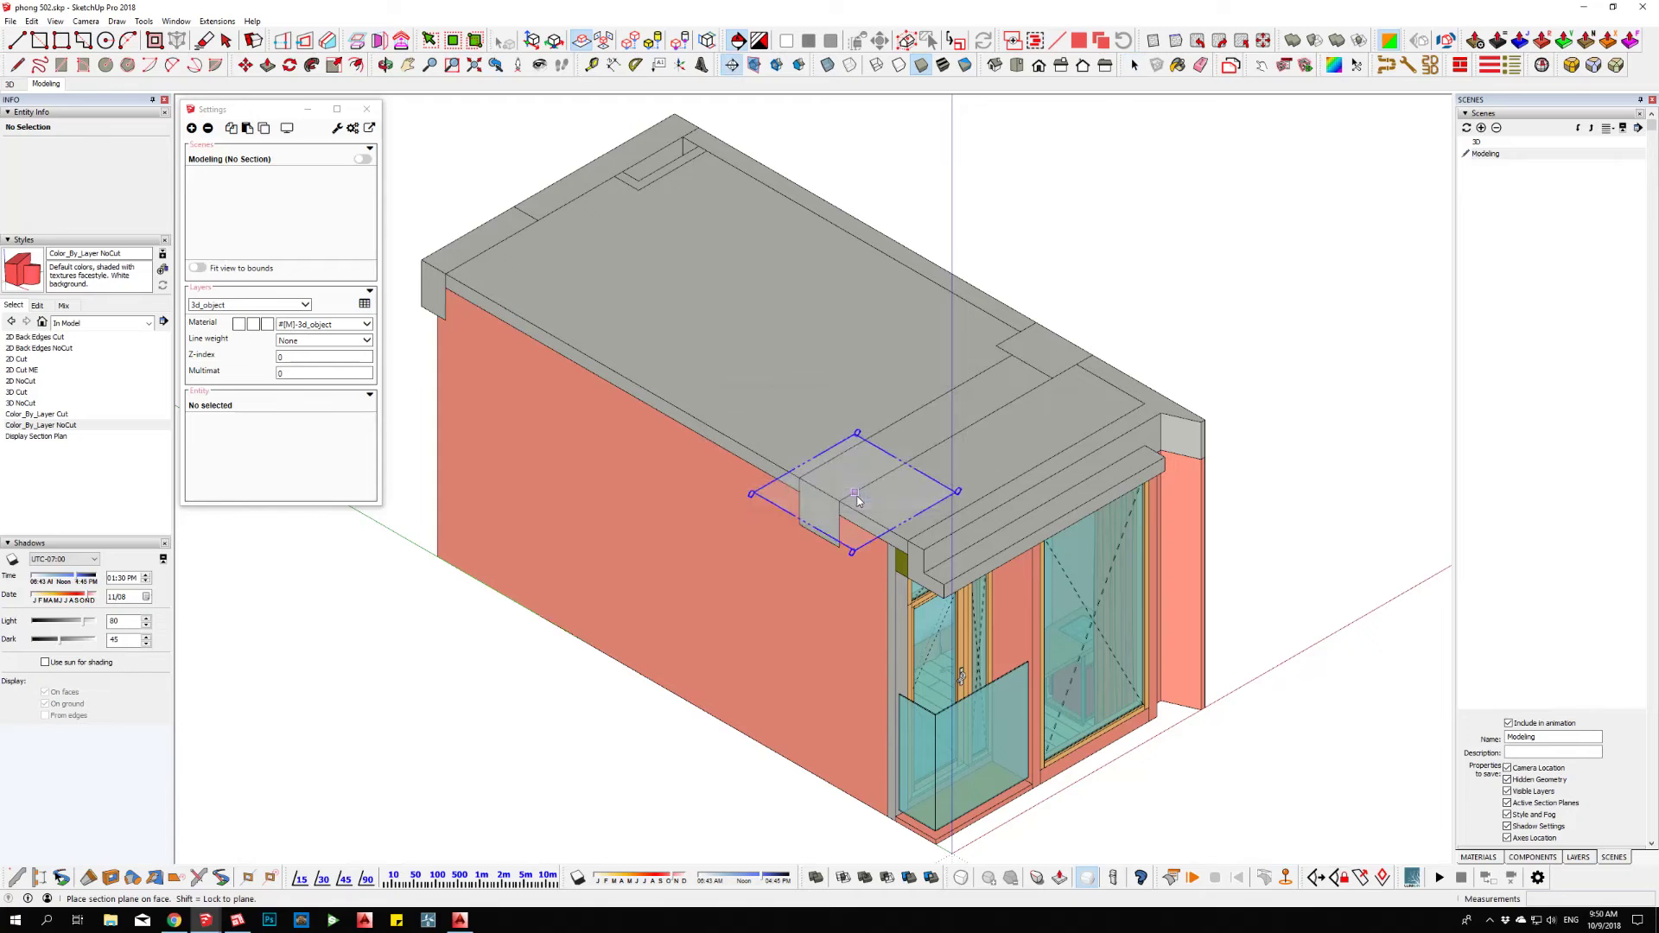
left_click(936, 839)
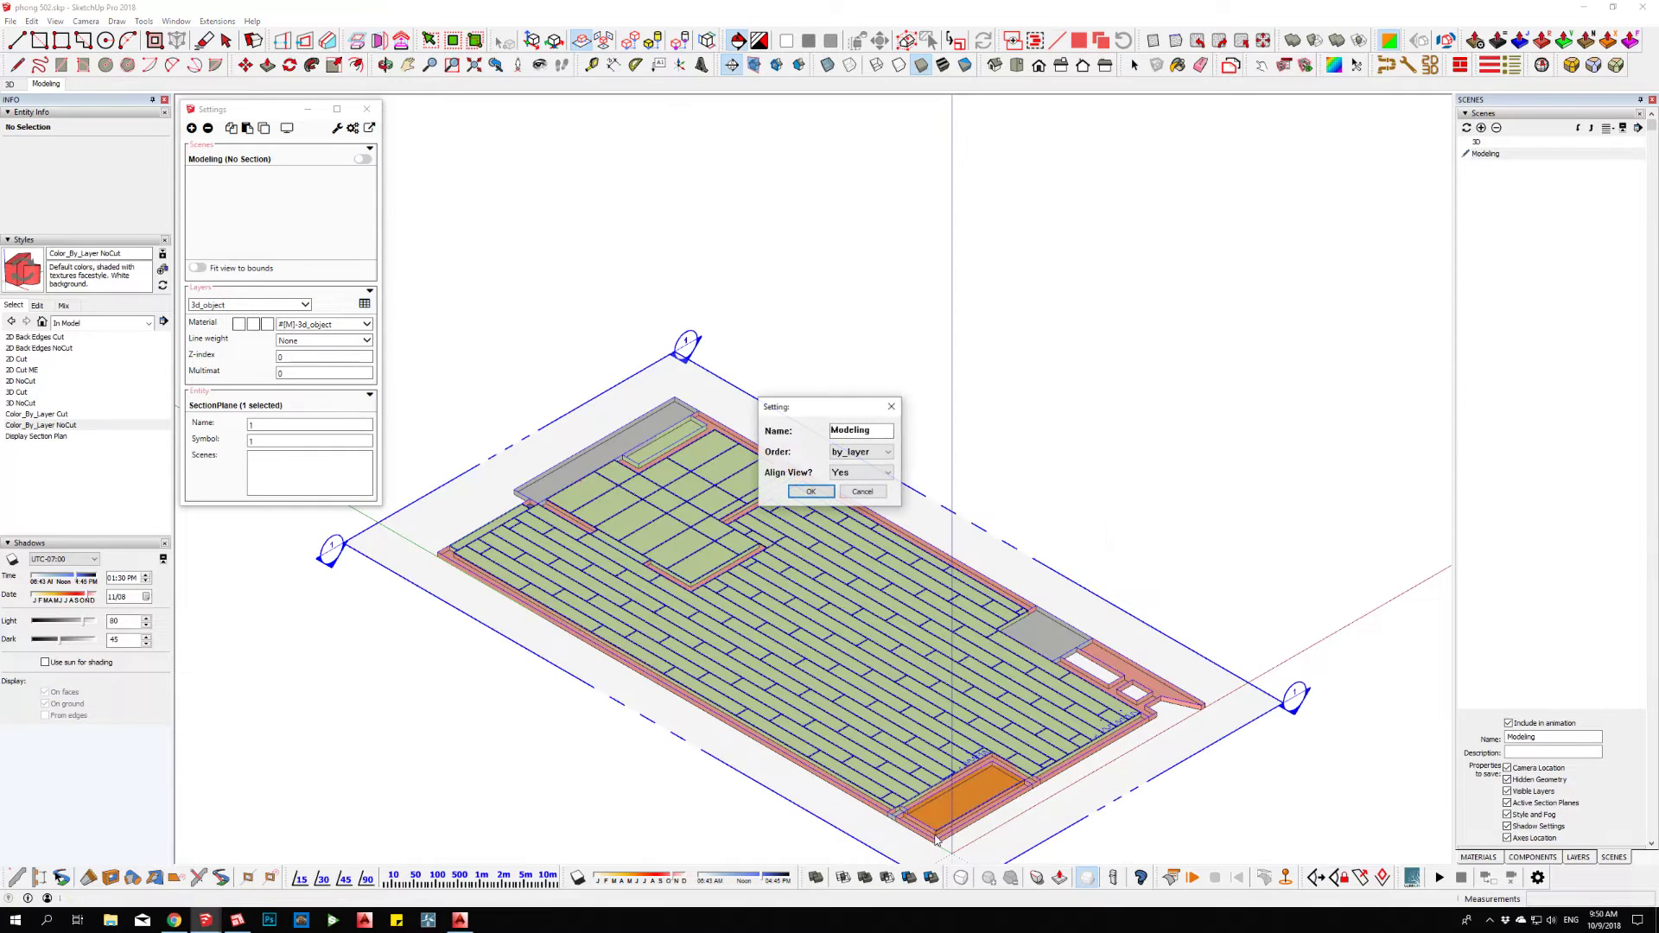
- Save the cut plan view as a new scene named Full
left_click_drag(878, 434, 811, 441)
type("Full")
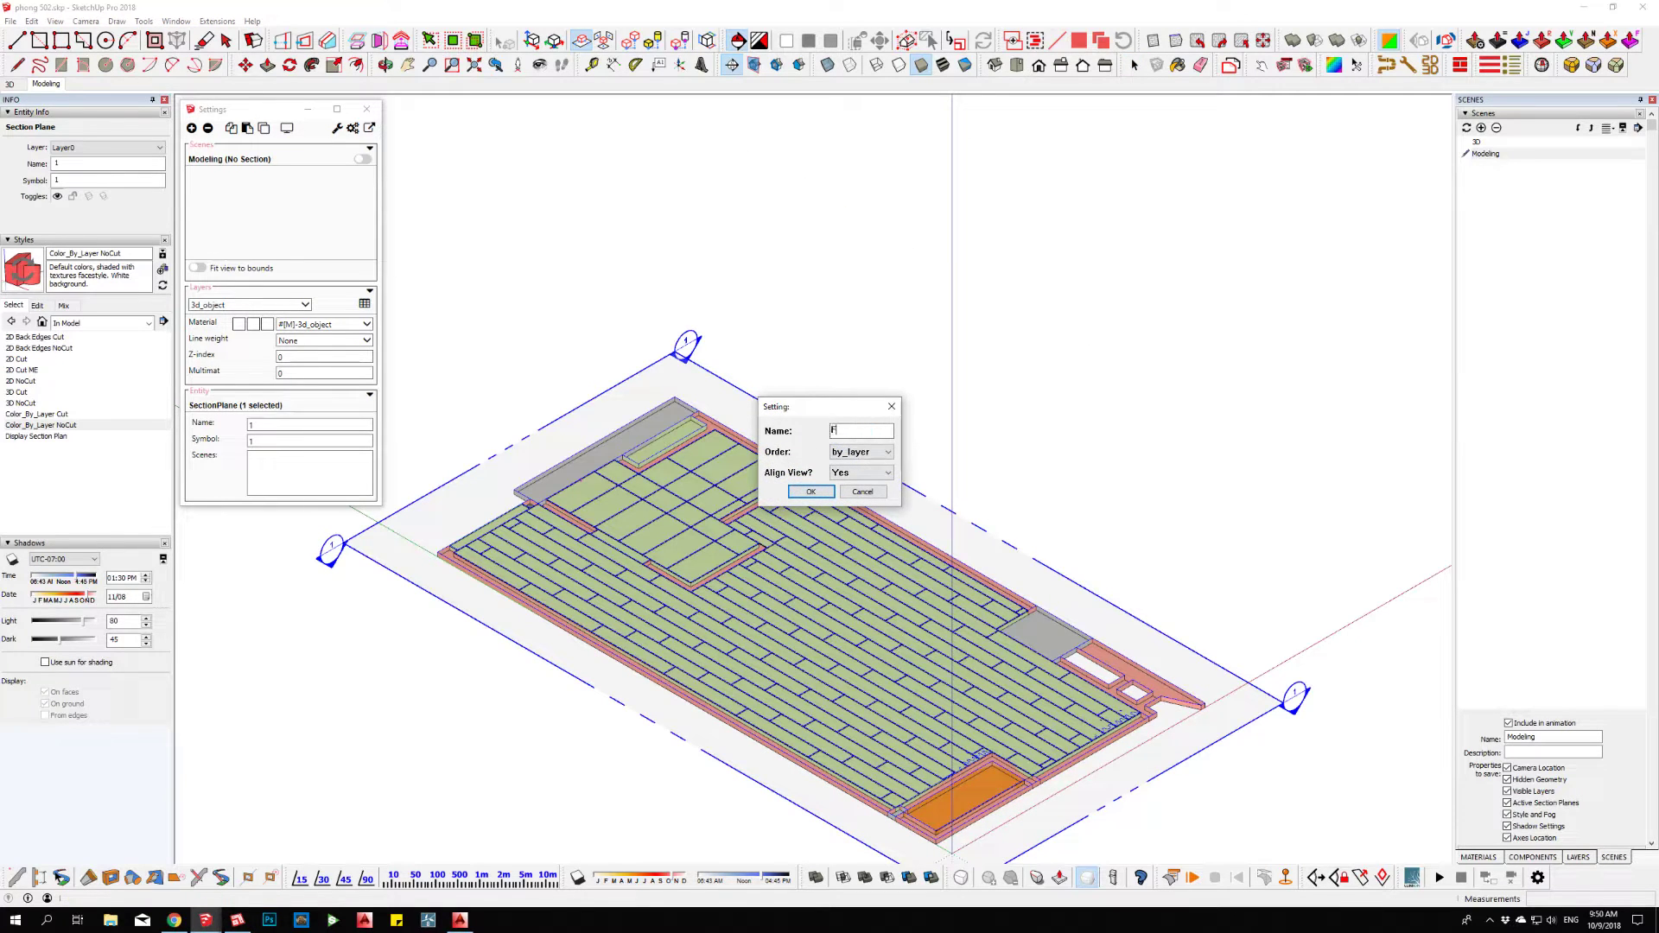
left_click(812, 491)
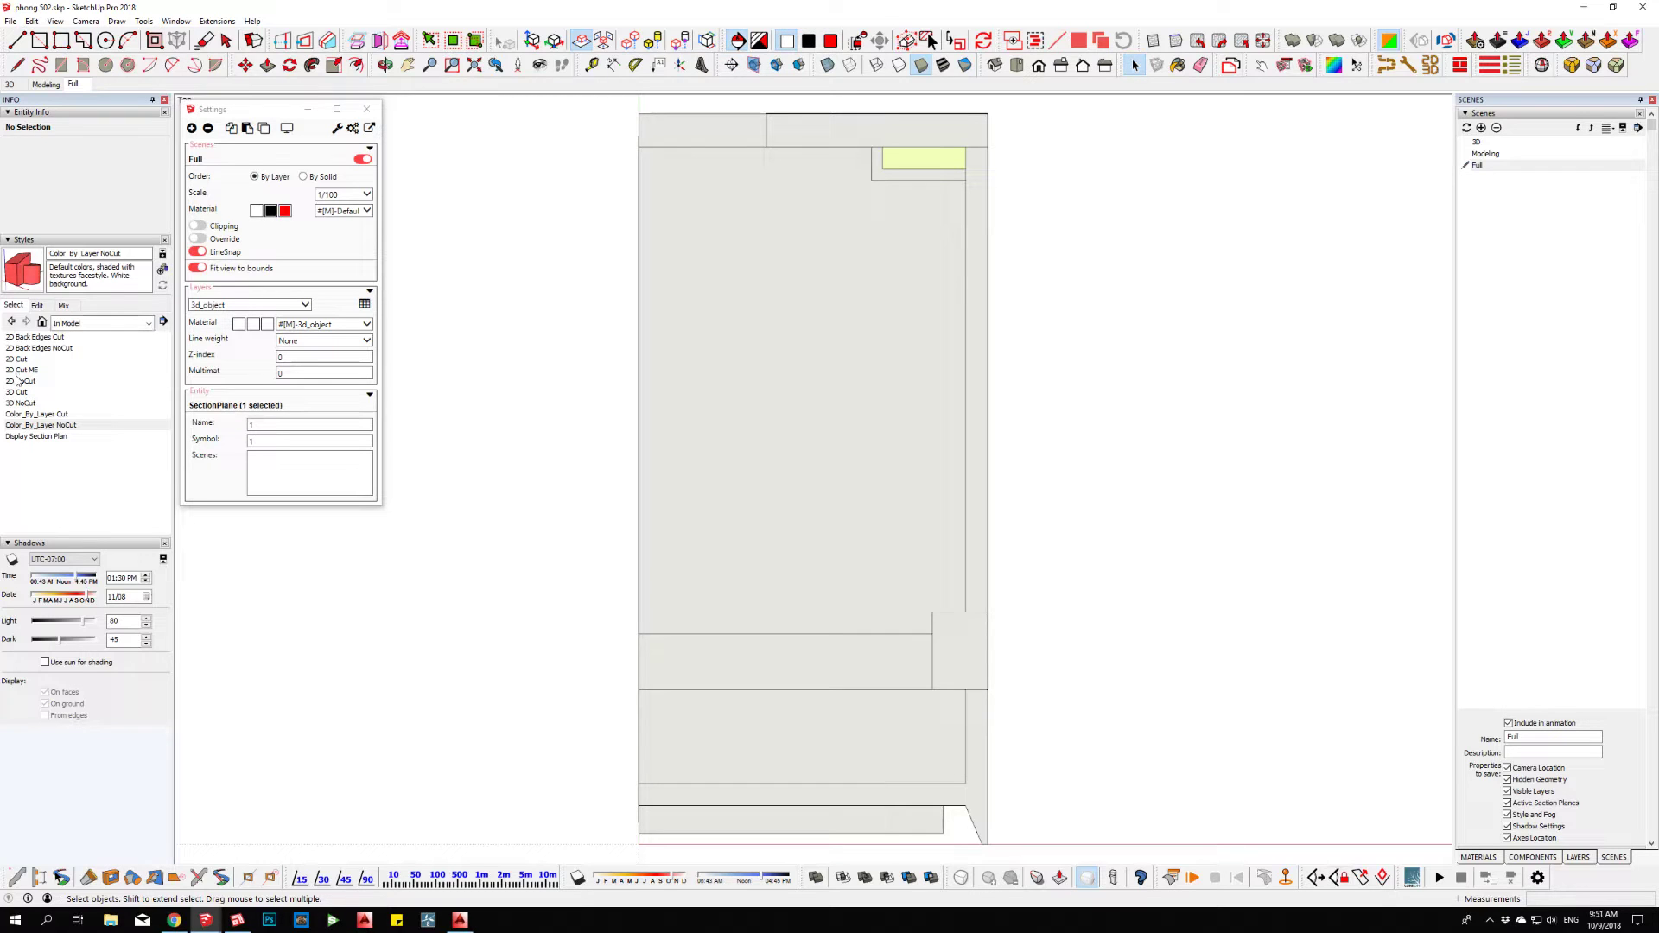
- Apply the 3D Cut style and update the Full scene with it
left_click(17, 393)
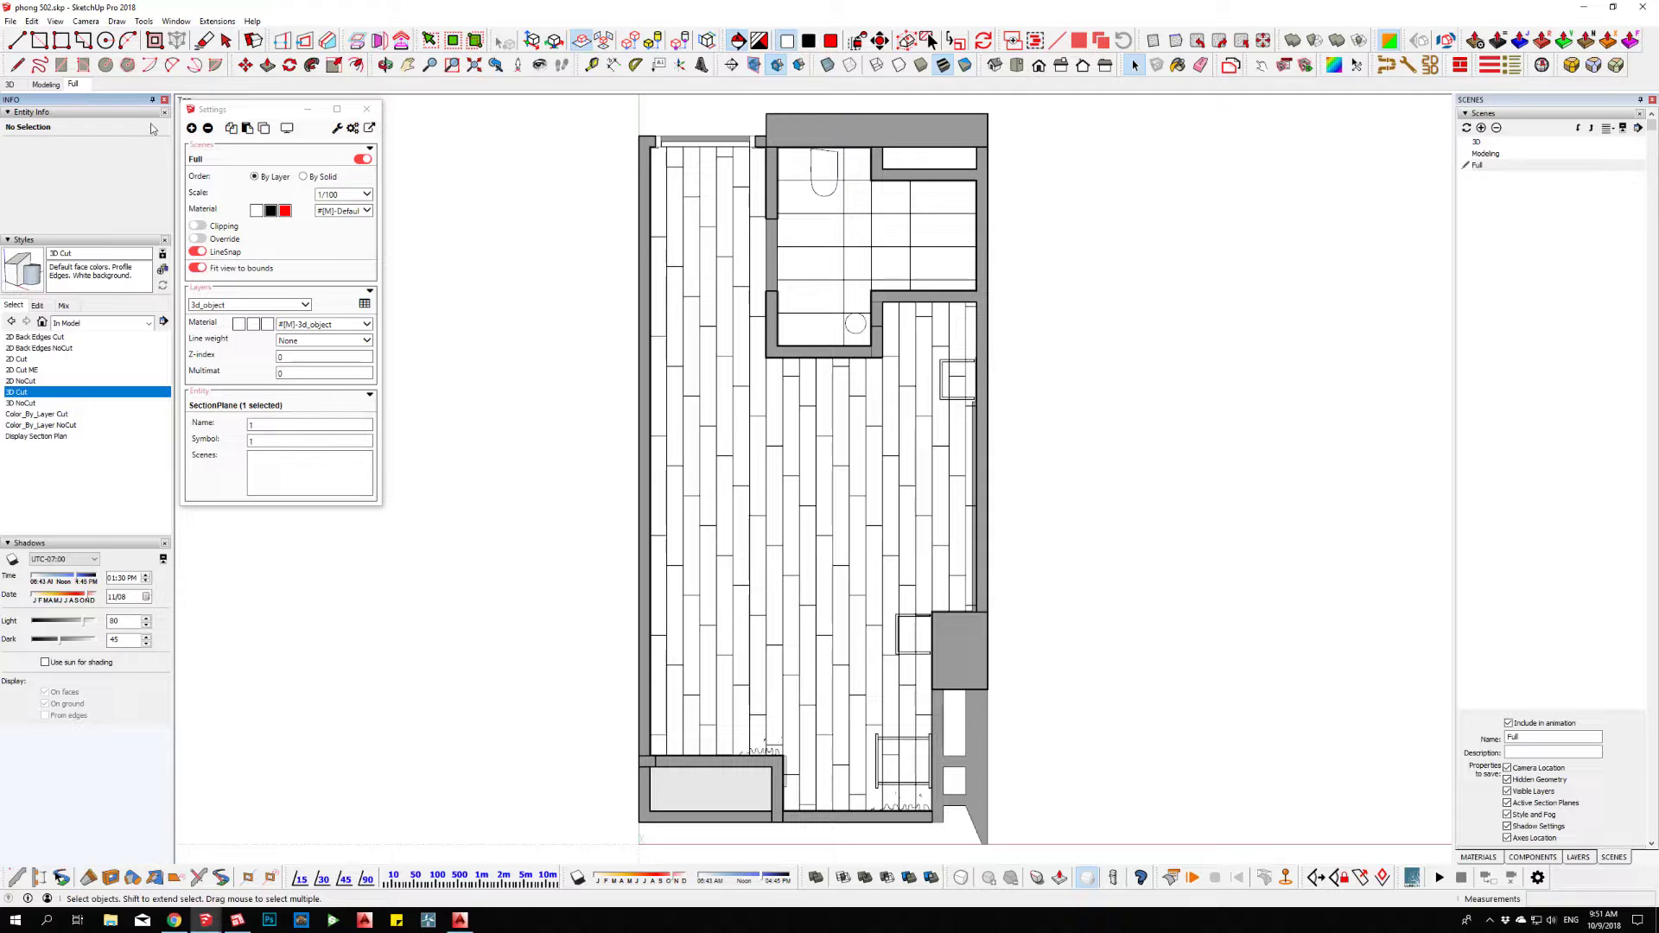
right_click(75, 84)
left_click(101, 137)
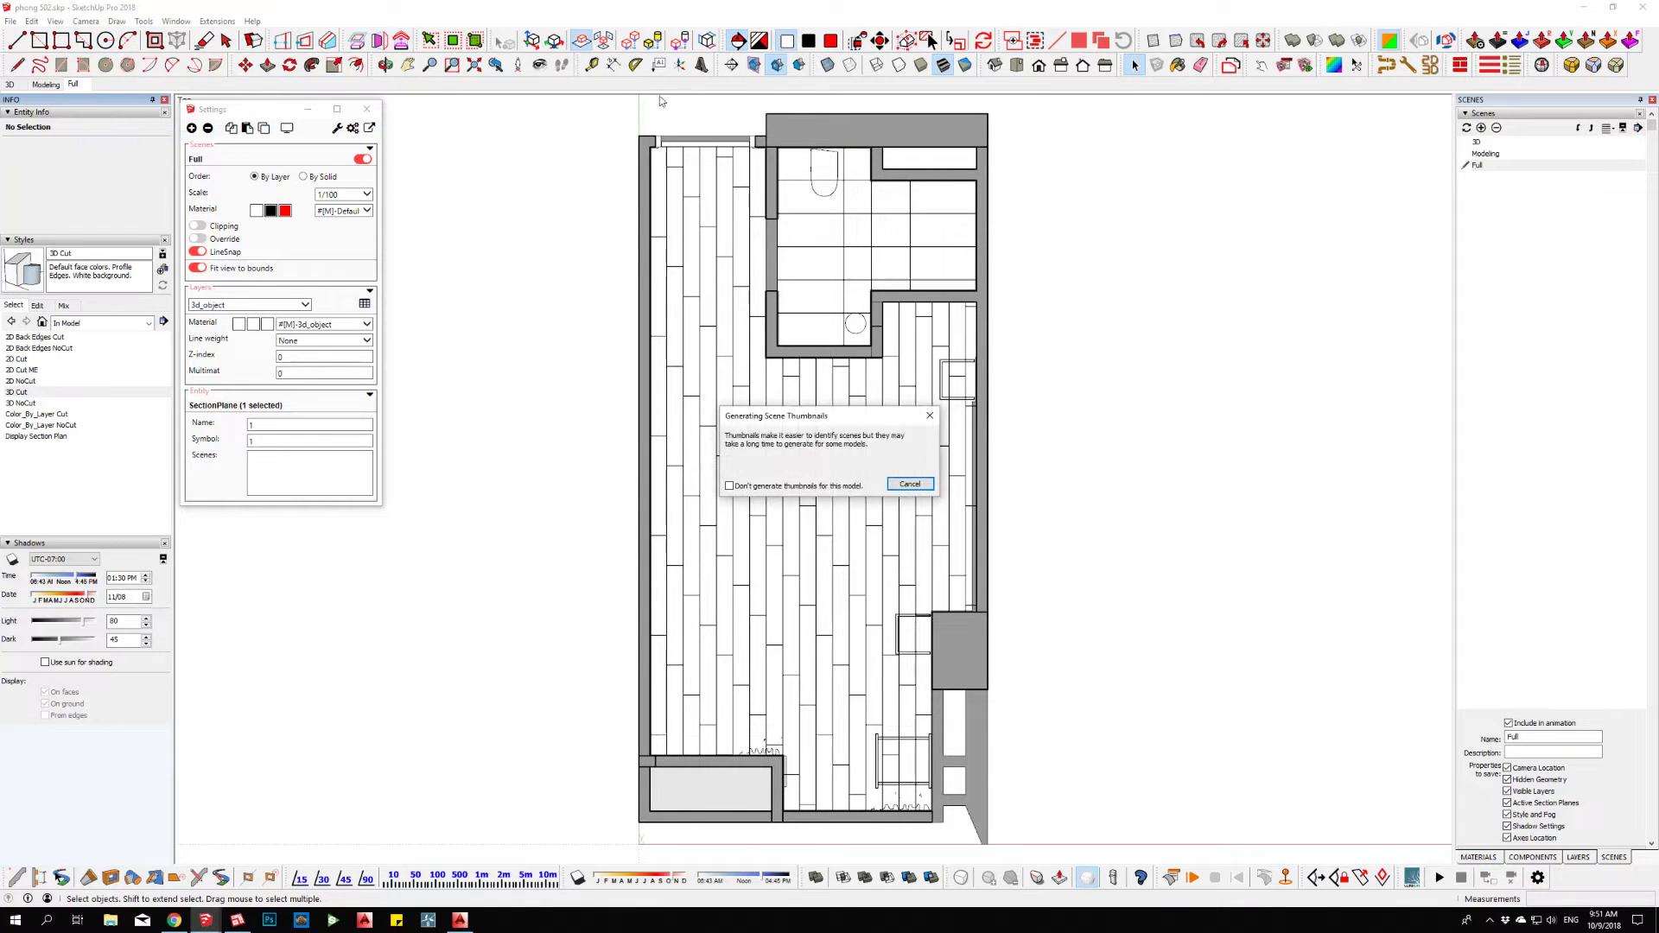
key("Return")
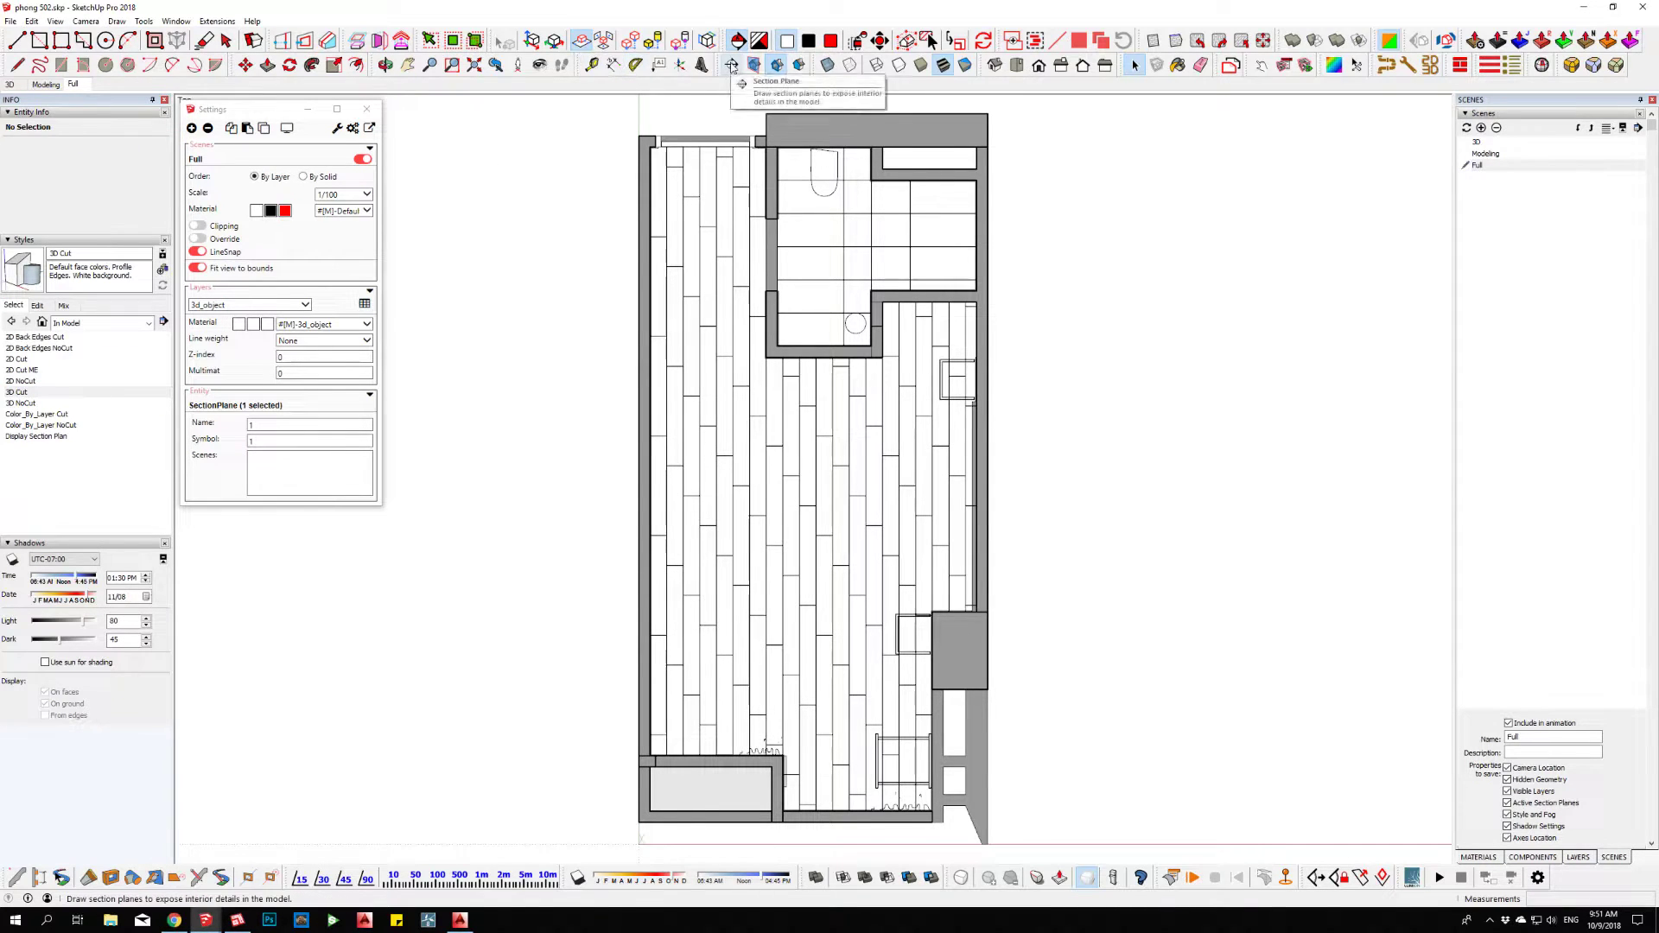
- Move the section plane up 1400 mm, then return to the Full scene
left_click(926, 32)
left_click(904, 498)
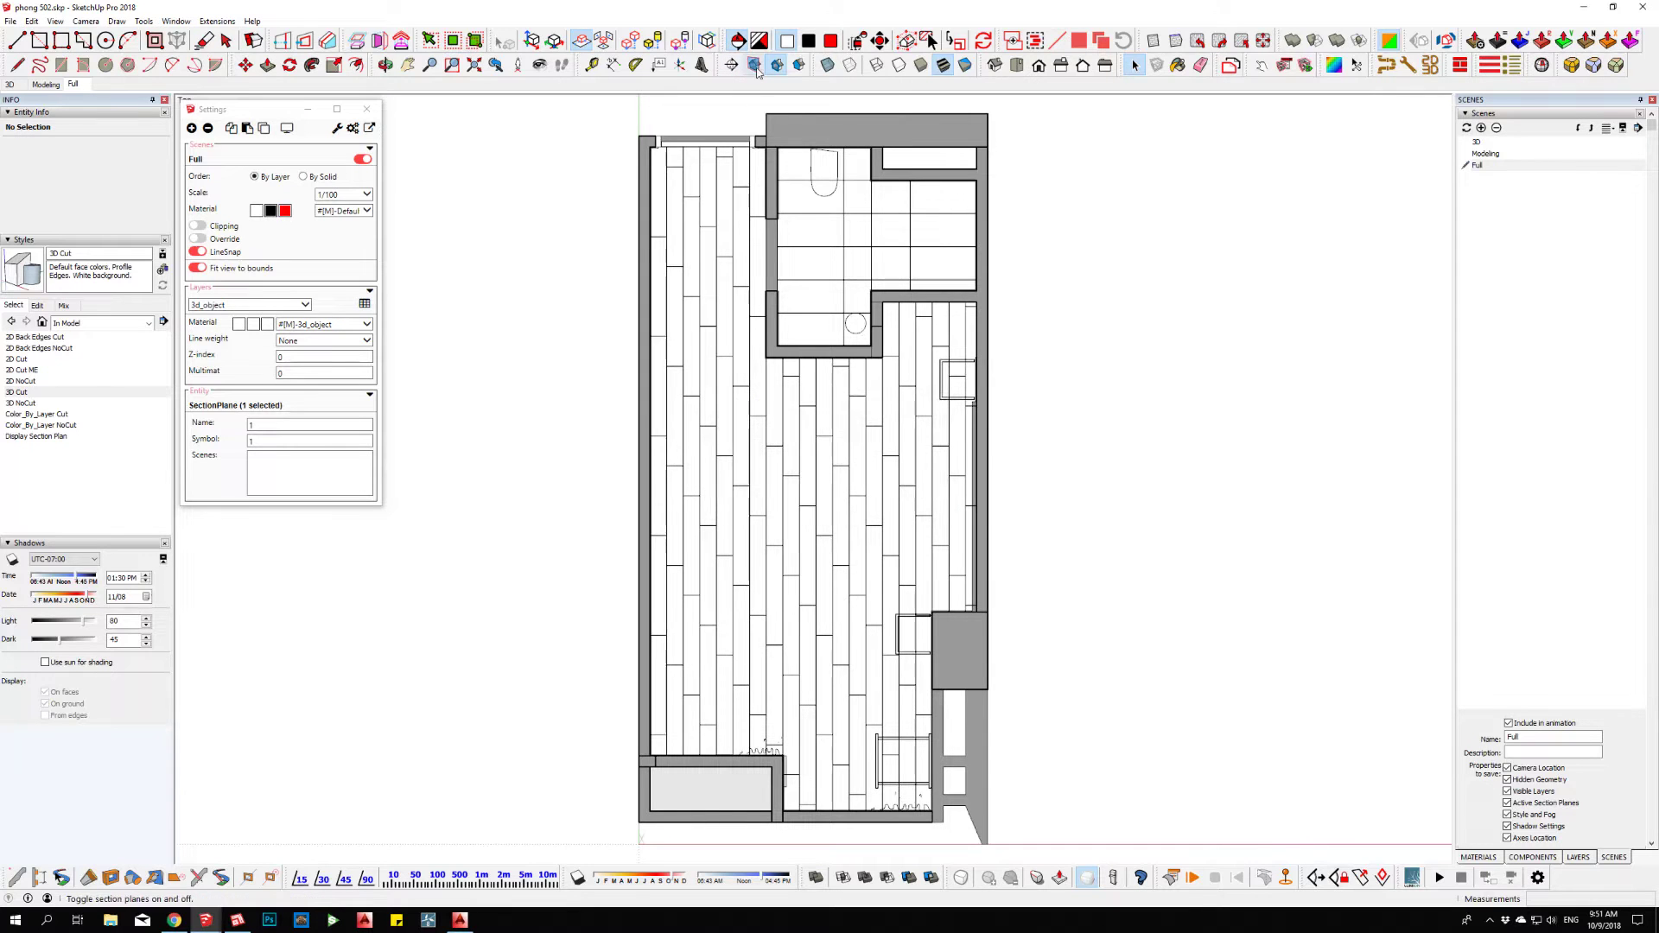
mouse_move(904, 498)
middle_mouse_down()
mouse_move(1037, 196)
mouse_move(1024, 389)
middle_mouse_up()
left_click(1103, 541)
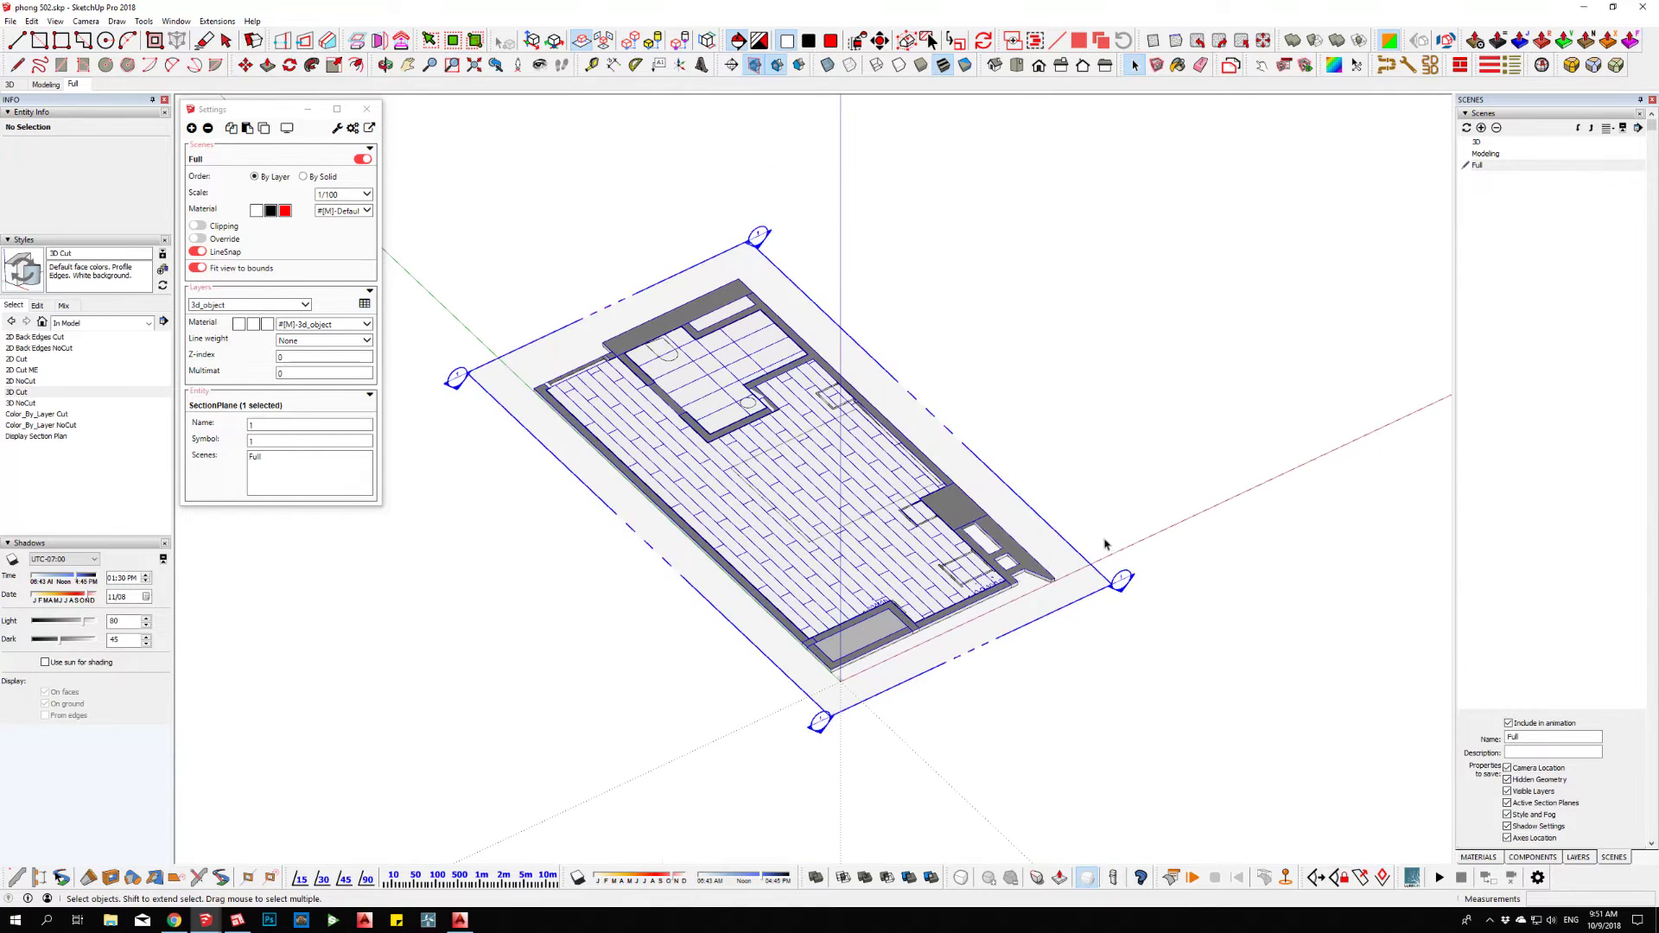
key("m")
left_click(1108, 471)
type("1400")
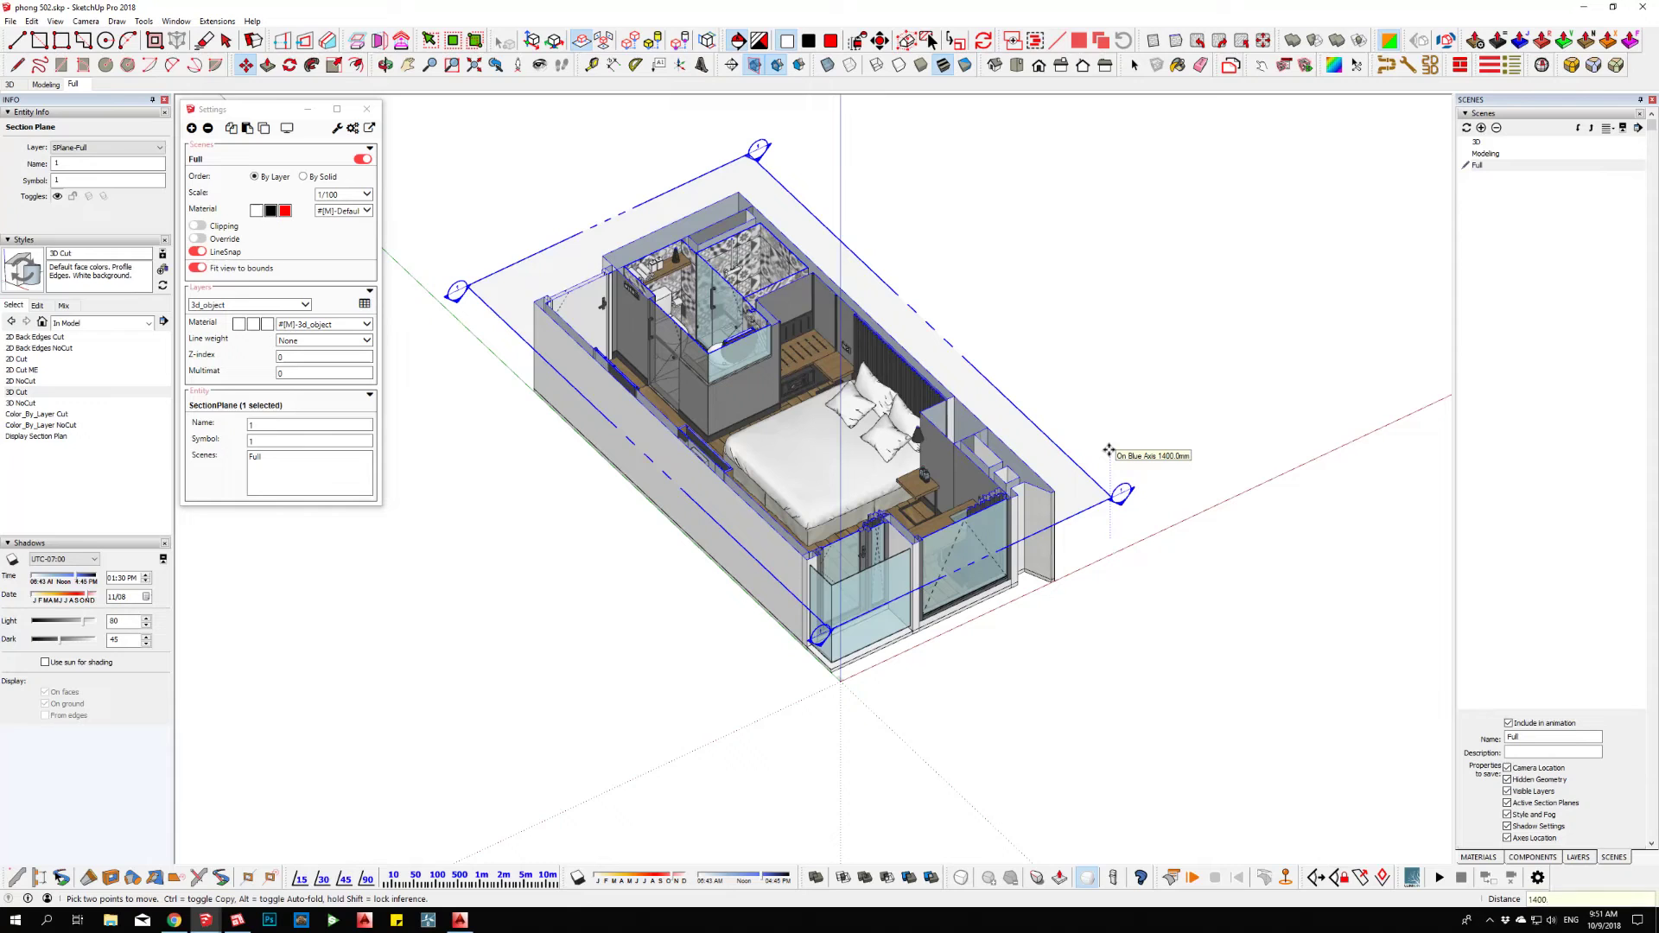
left_click(1109, 450)
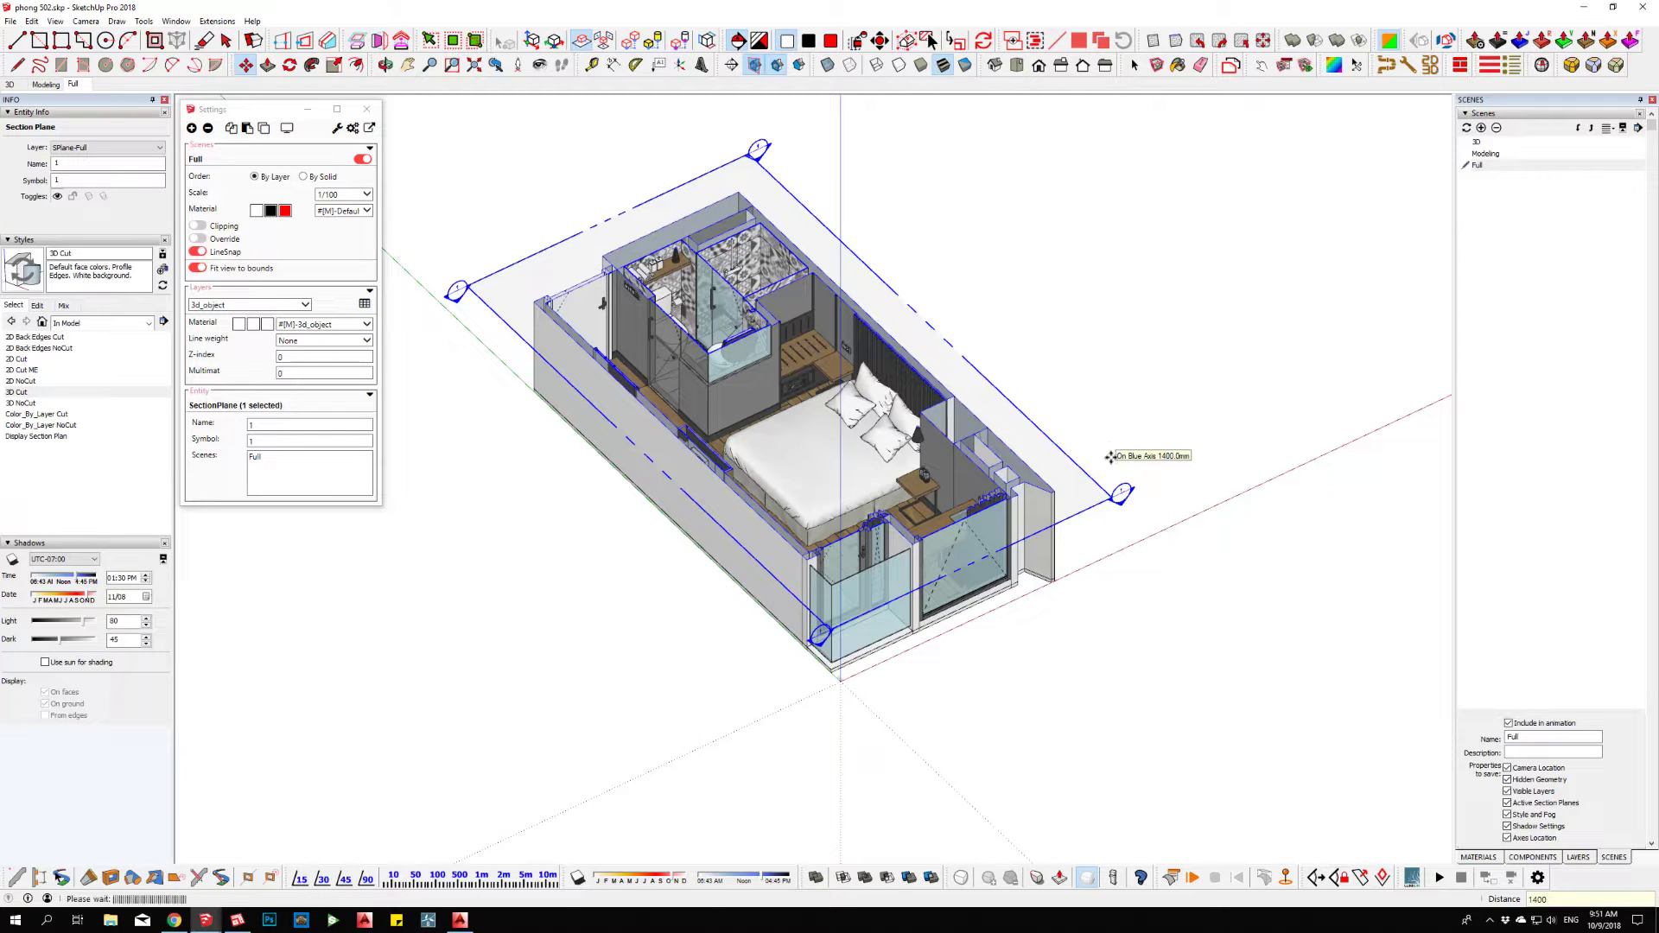
scroll(1103, 397, "down", 1)
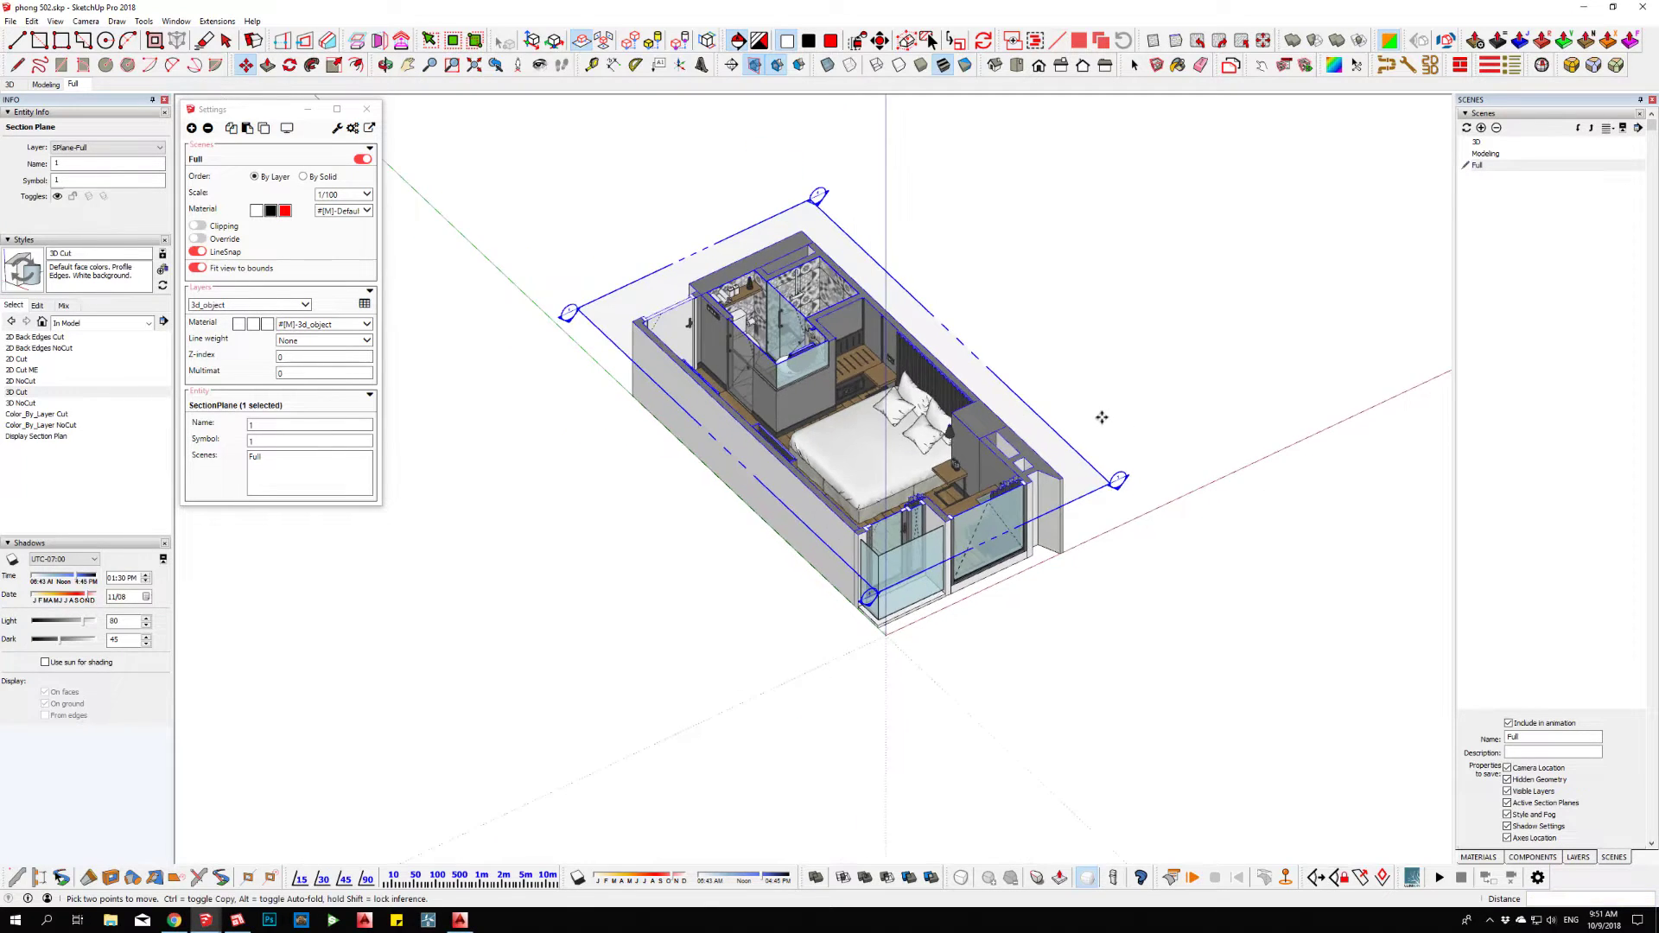
key("space")
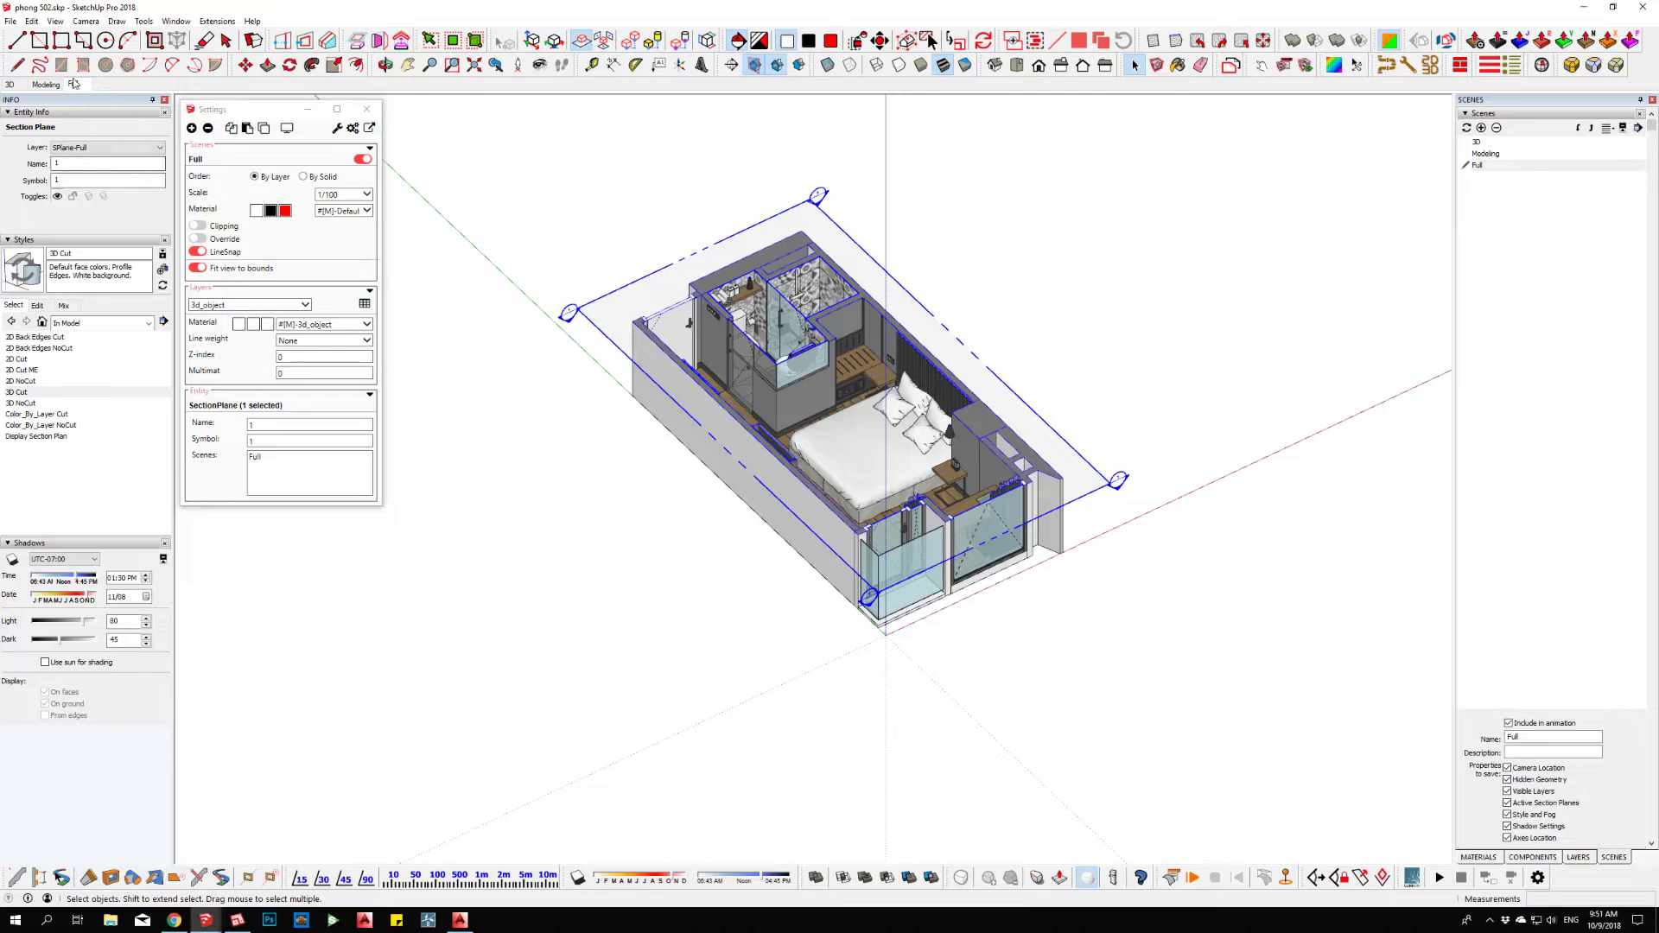
left_click(73, 84)
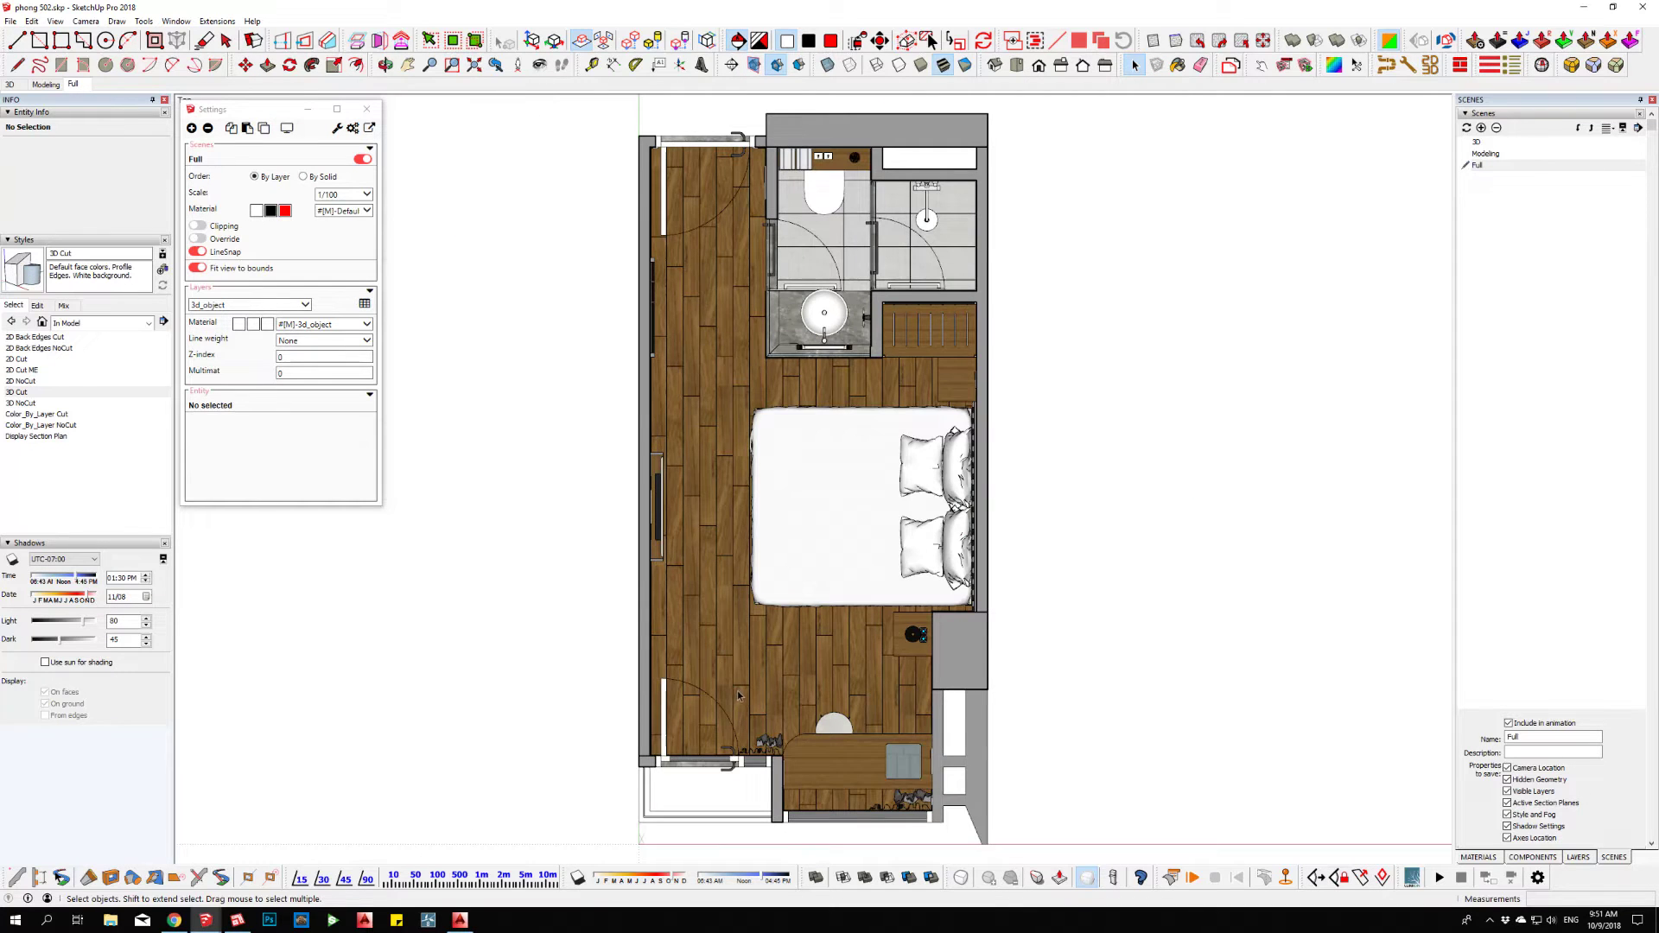
- Orbit the plan and turn on red brick hatch fills for the cut walls
mouse_move(994, 389)
middle_mouse_down()
mouse_move(1104, 311)
mouse_move(1124, 329)
middle_mouse_up()
middle_click_drag(890, 309, 895, 298)
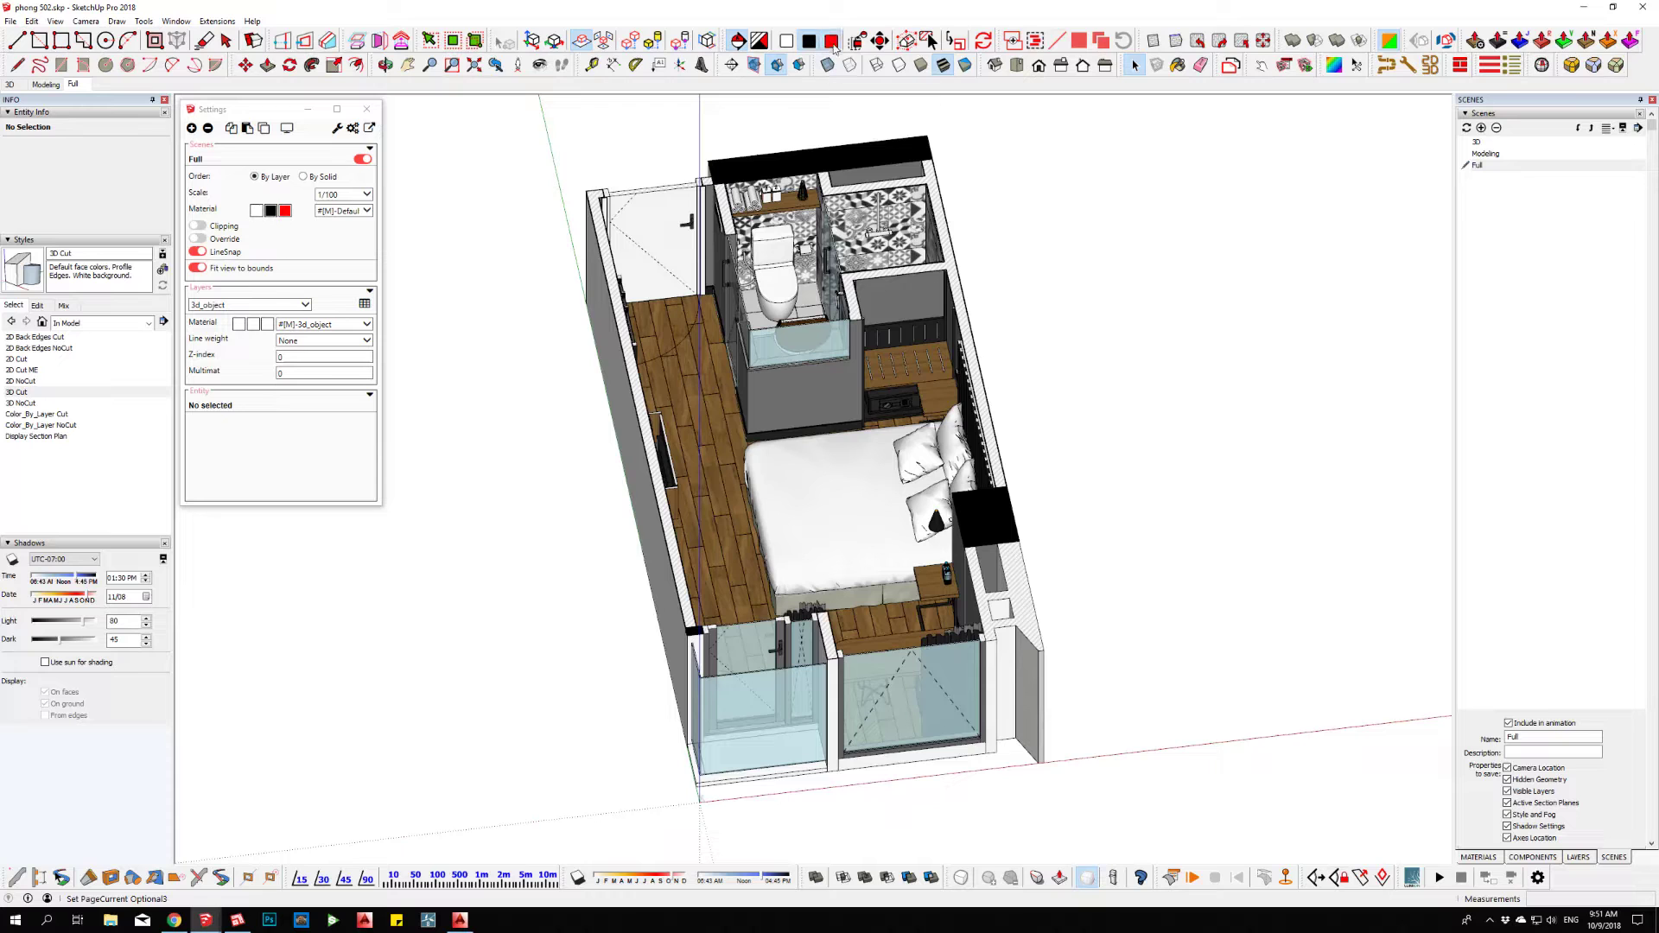
left_click(831, 42)
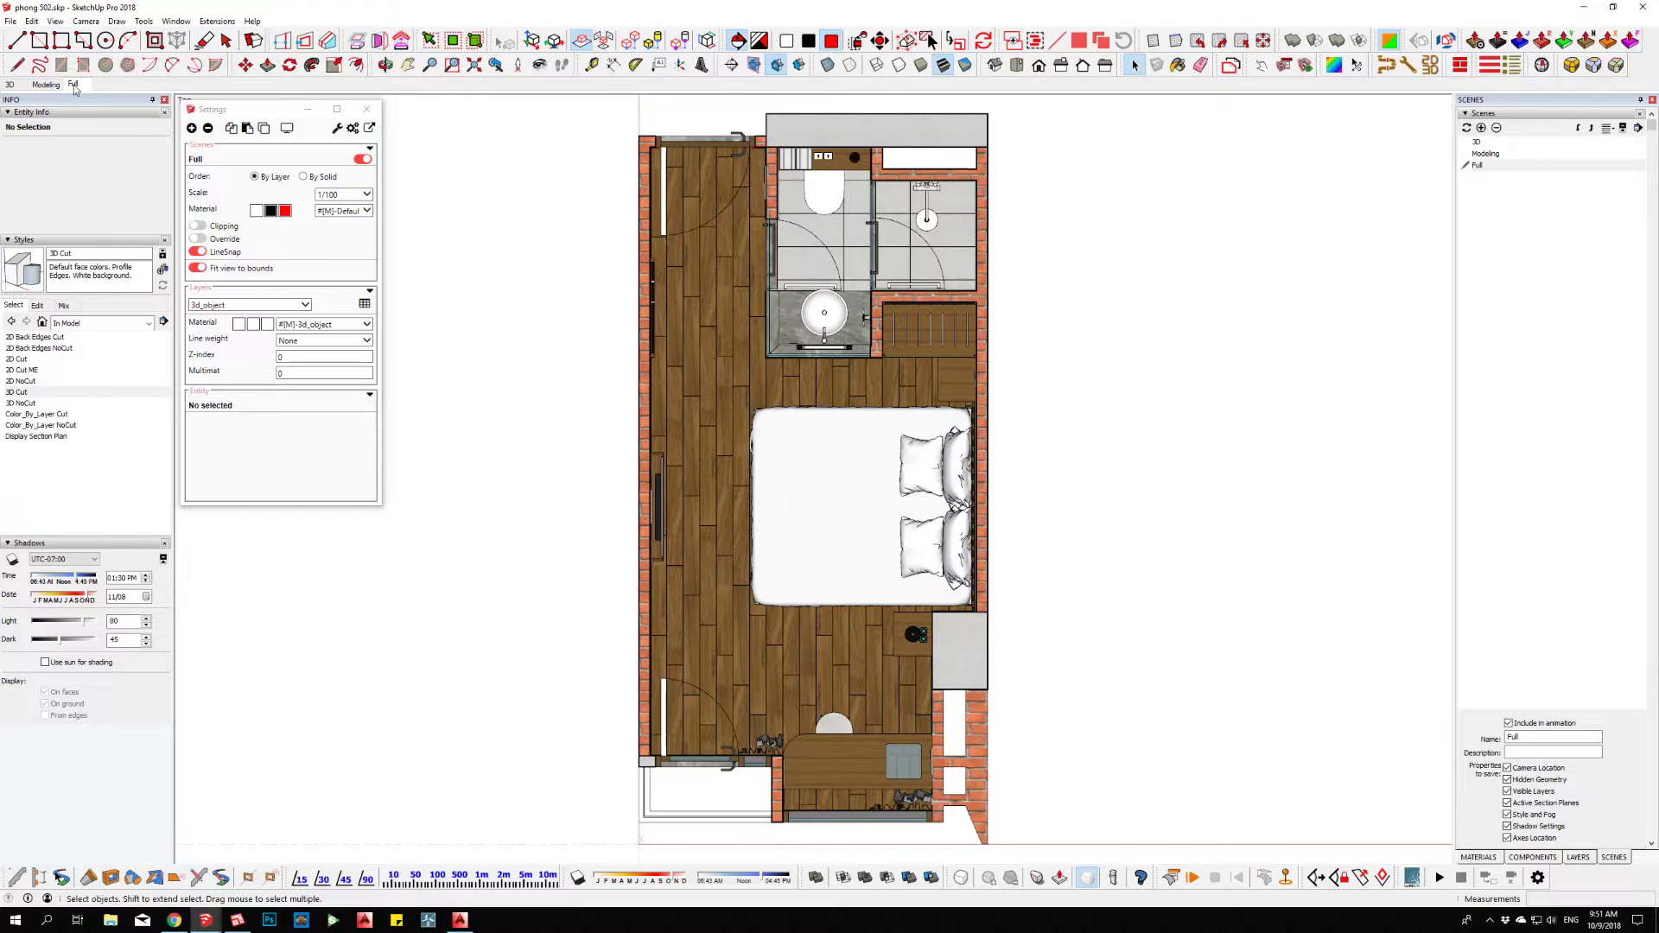
- Drag an interior-elevation region over the room and place the IE marker inside it
left_click(879, 42)
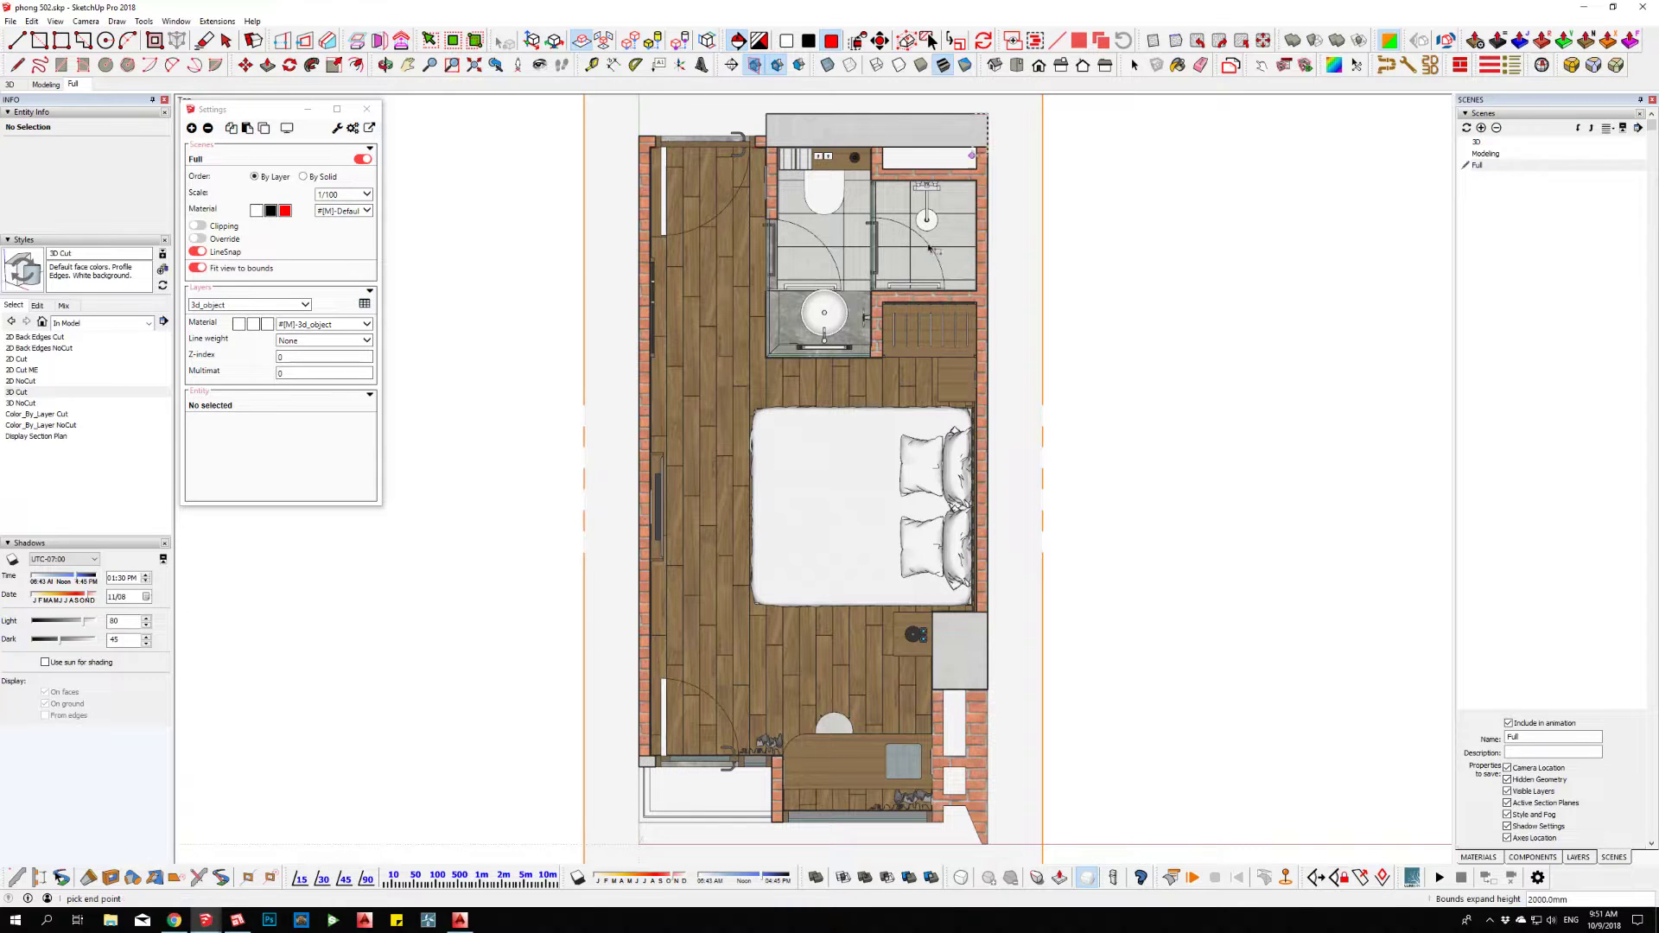
left_click(987, 114)
left_click(638, 845)
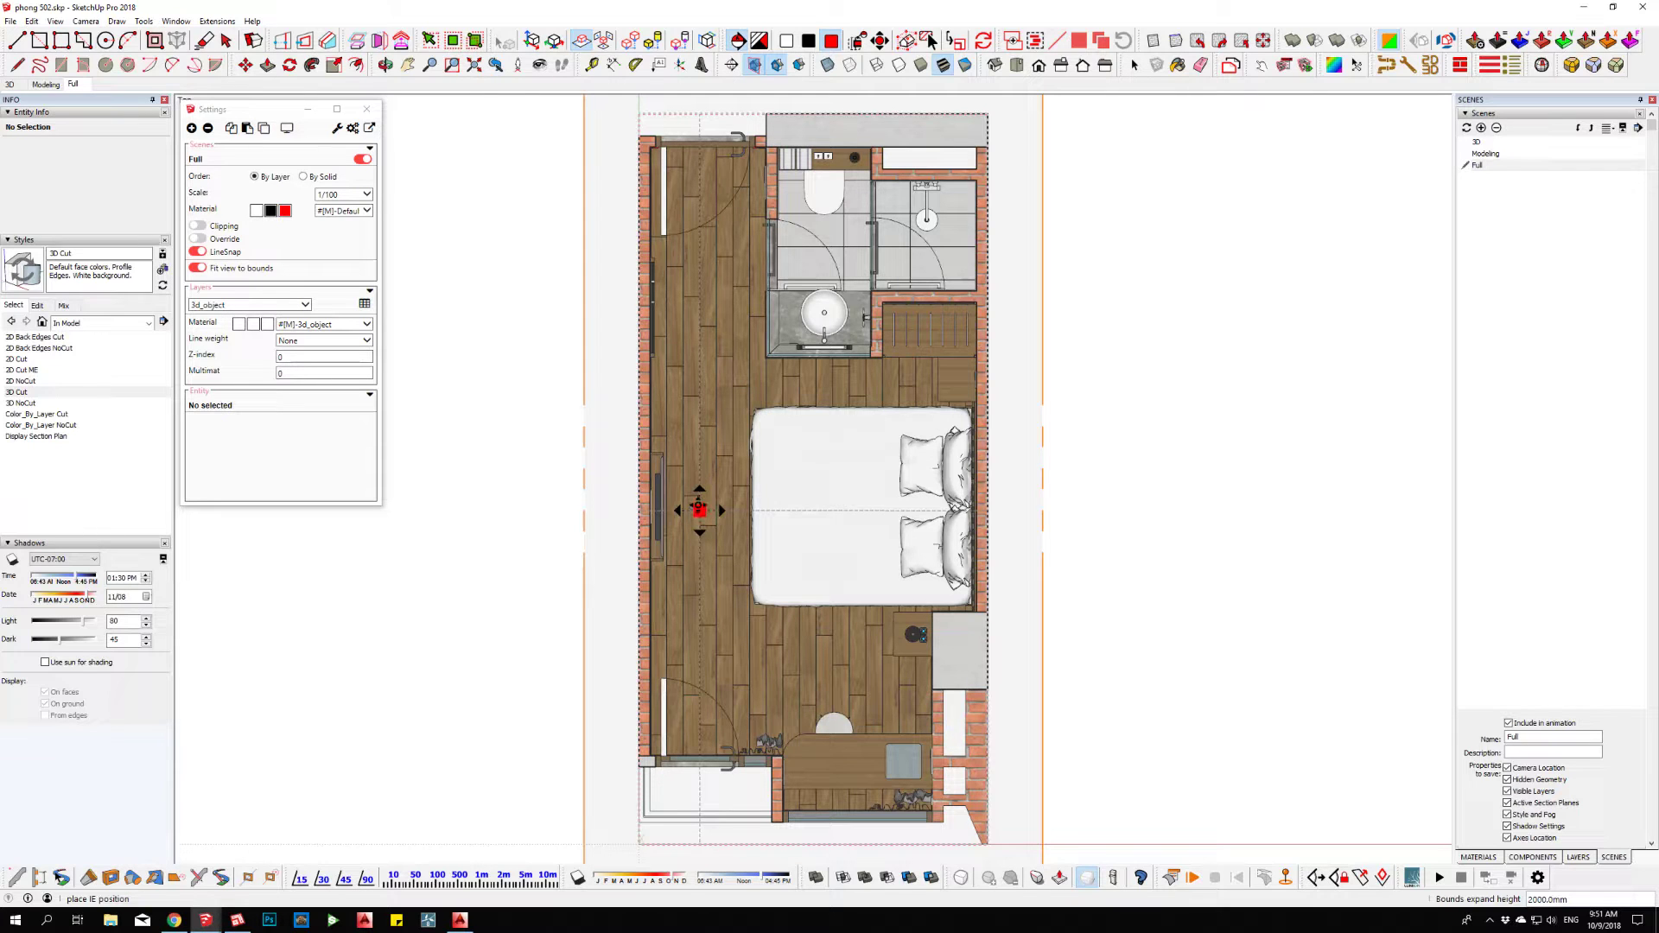
left_click(699, 511)
- Name the elevations room with Create Plan and Create Ceiling set to Yes
left_click_drag(872, 432, 803, 438)
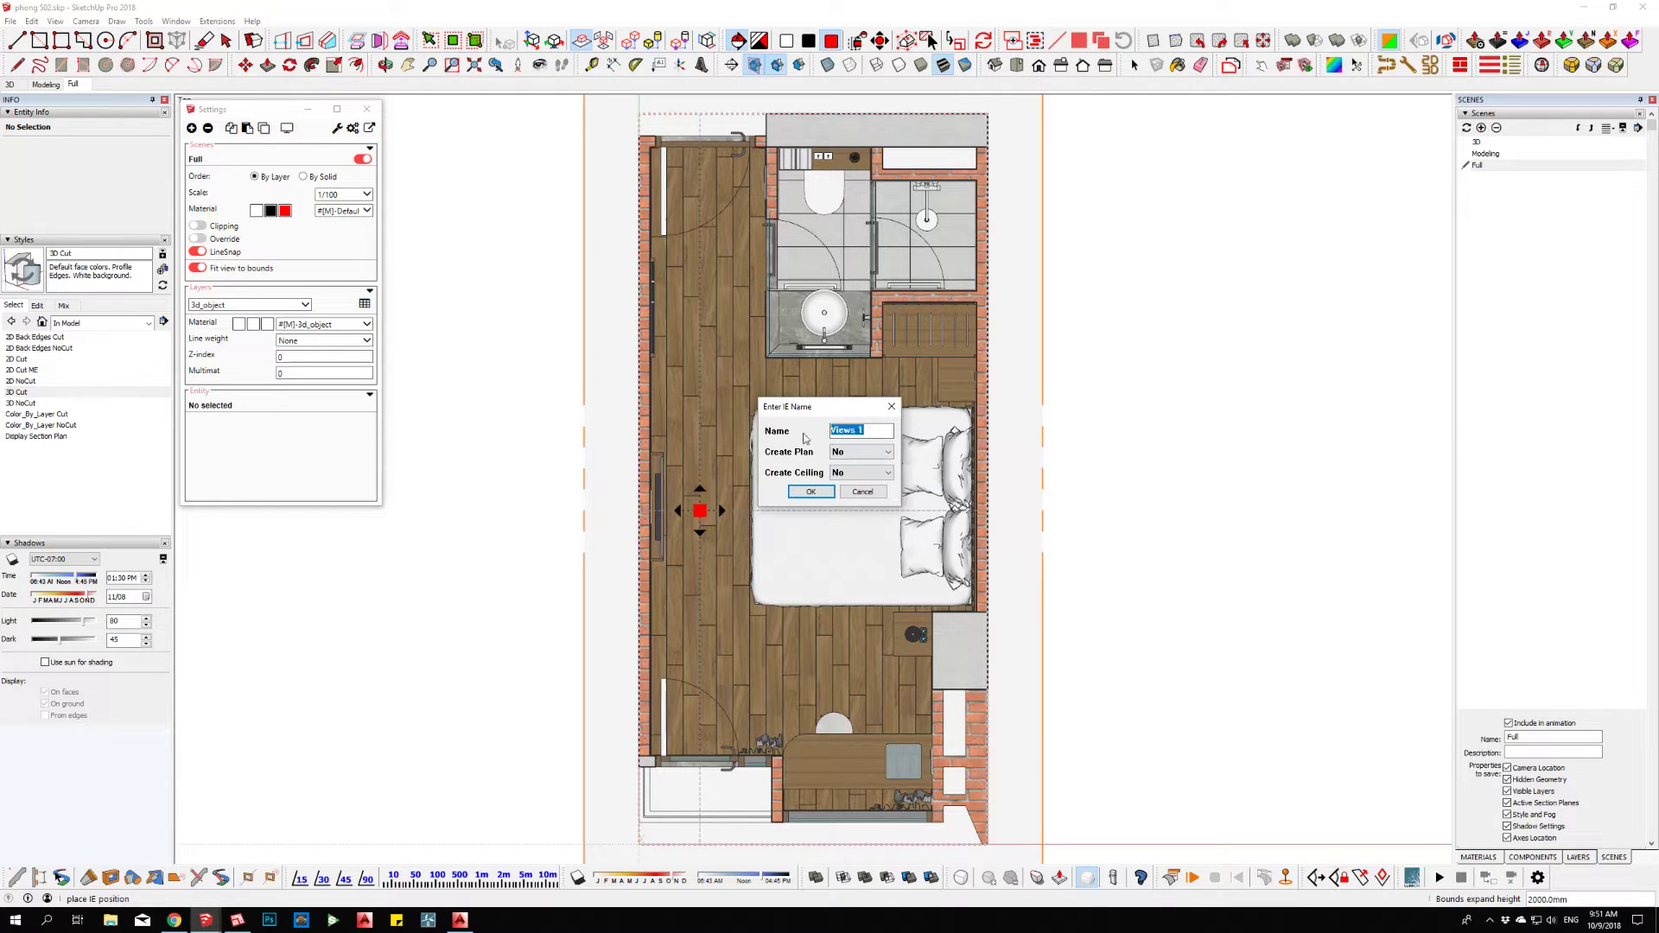
type("roo")
left_click(860, 452)
left_click(847, 464)
left_click(845, 475)
left_click(810, 492)
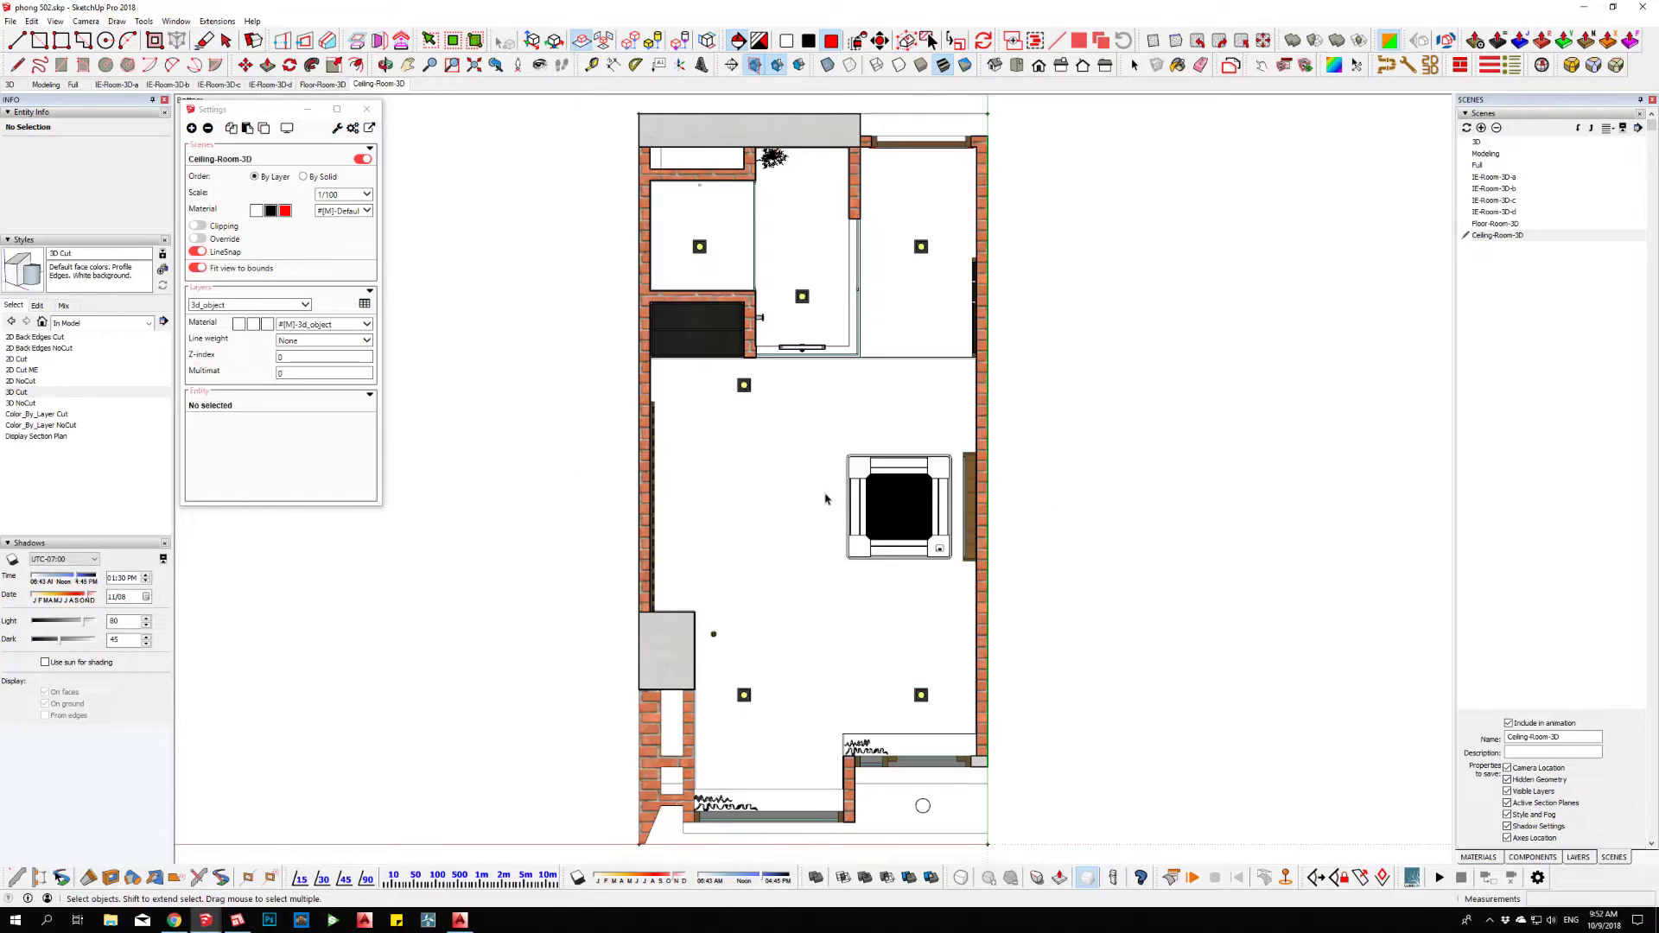
- Make the section-cut fills solid black in scenes IE-Room-3D-a and IE-Room-3D-b
left_click(115, 85)
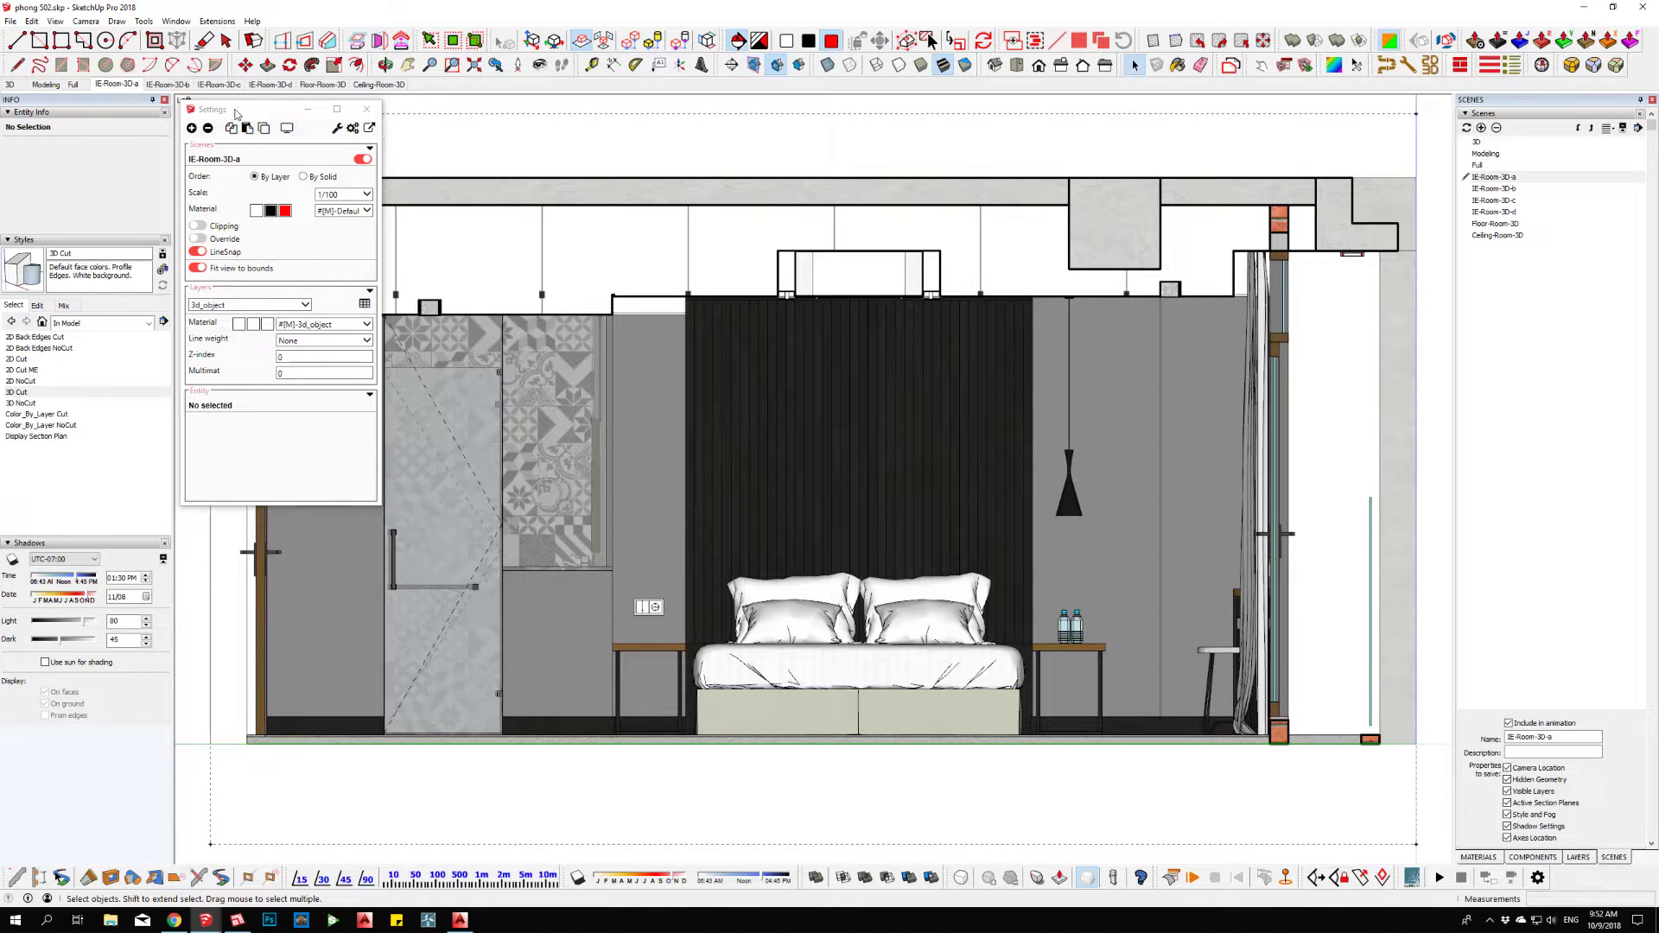
left_click_drag(236, 113, 84, 414)
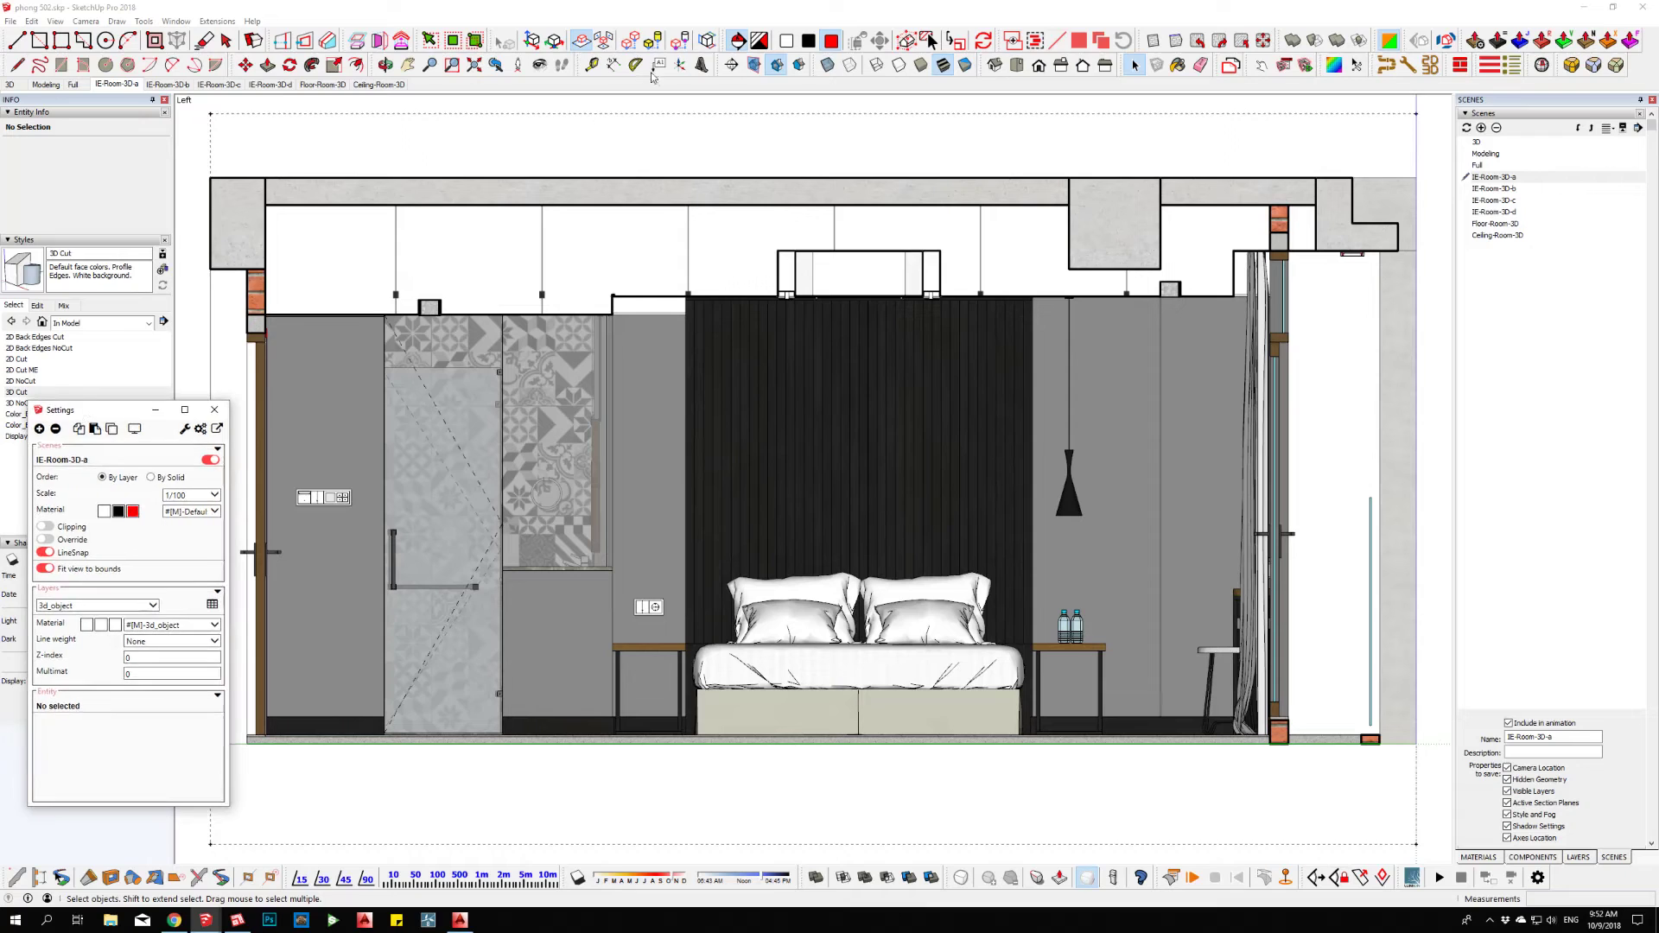
left_click(812, 42)
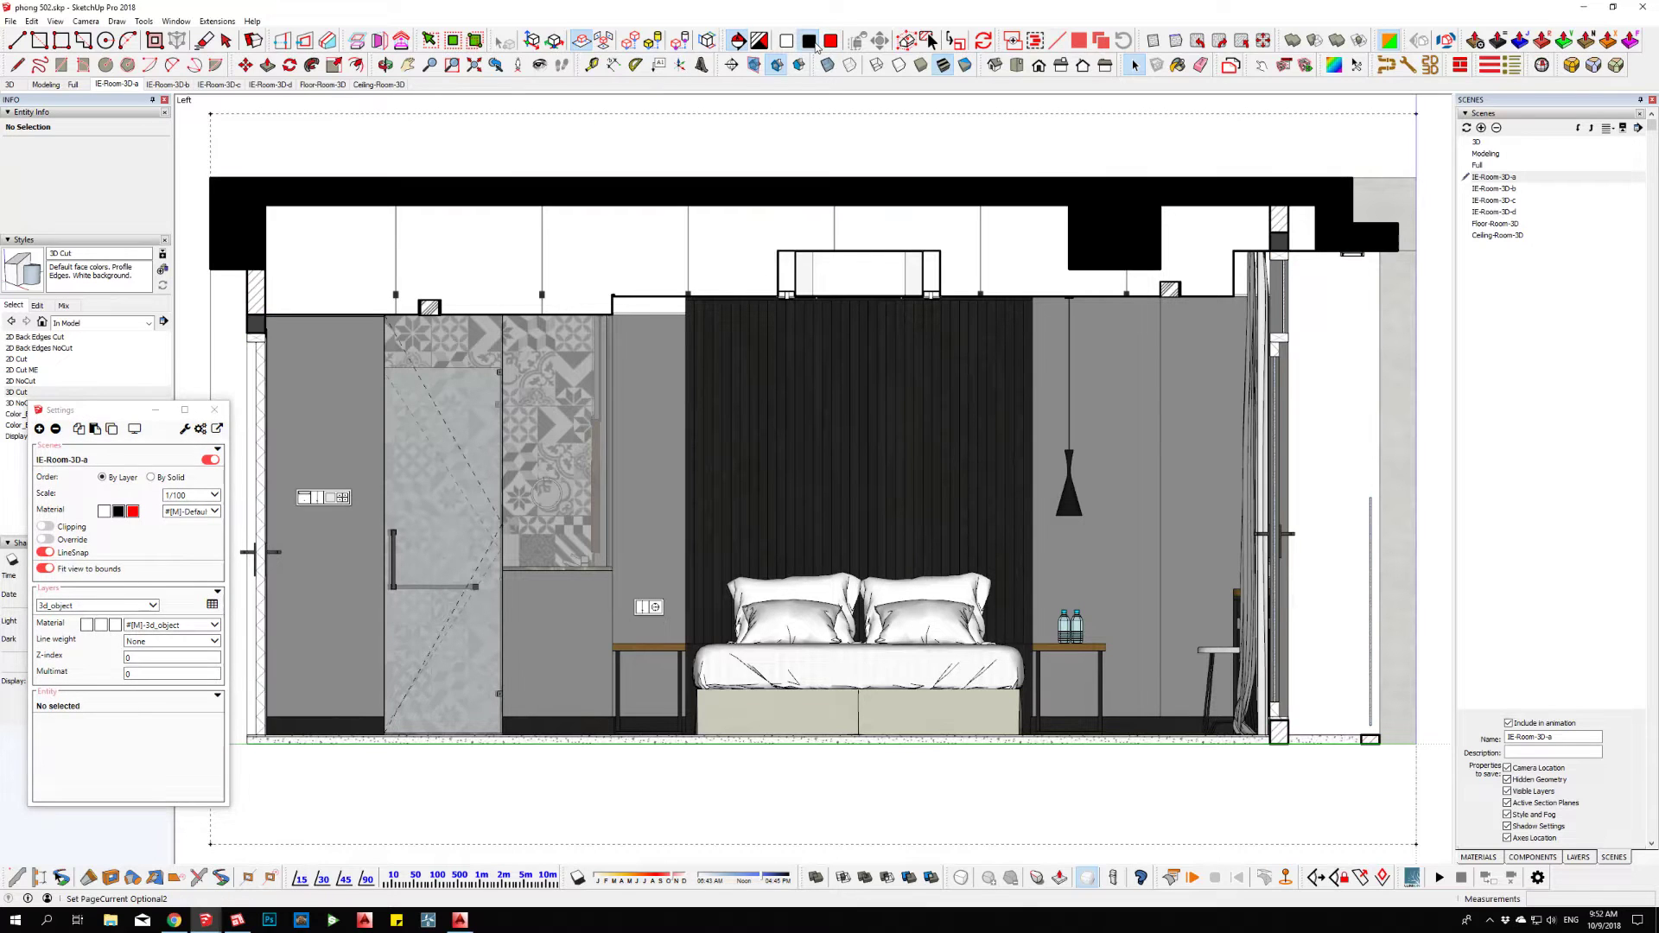
left_click(168, 85)
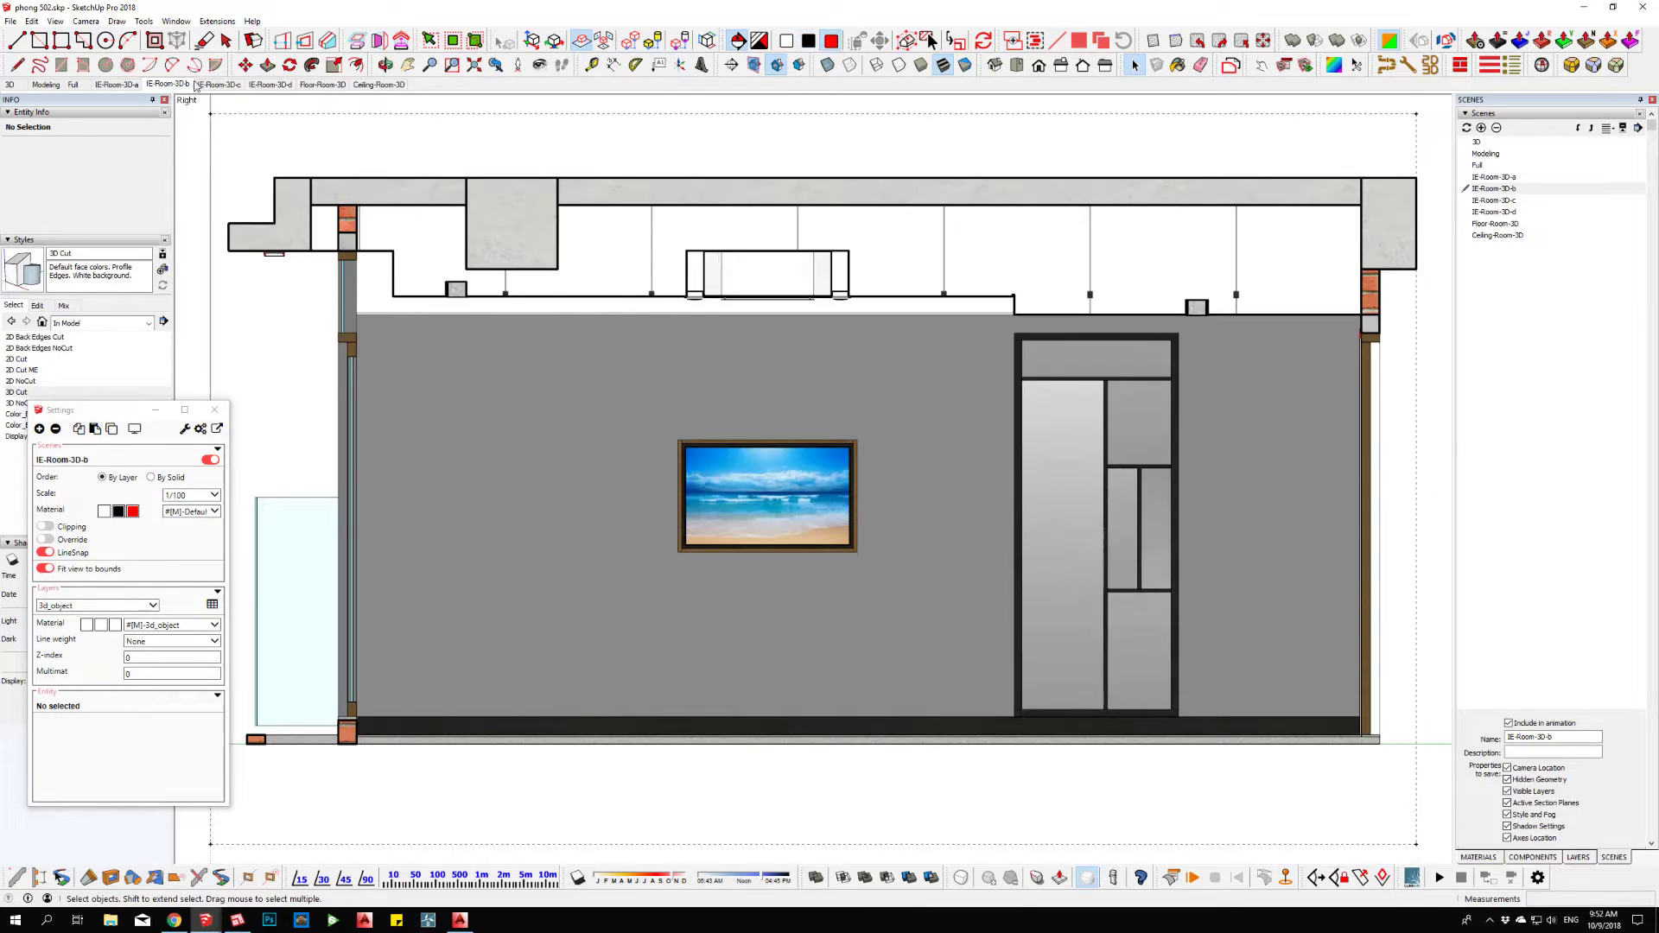
left_click(808, 45)
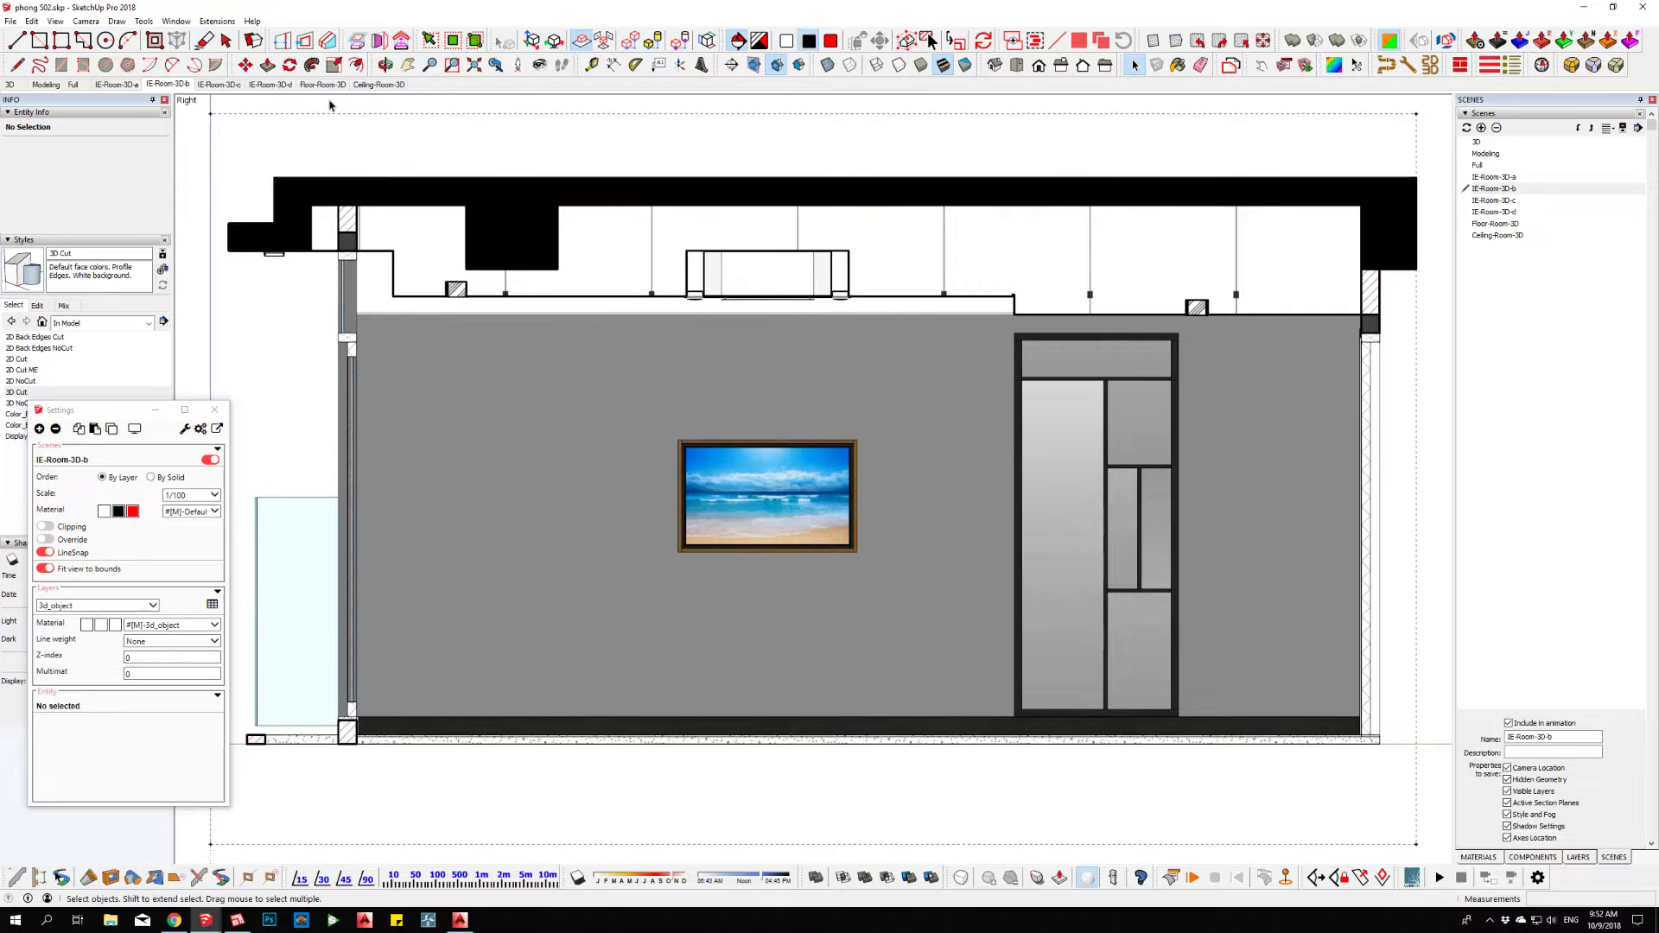
- Apply solid black fills to IE-Room-3D-c, -d, Floor and Ceiling scenes, then orbit IE-Room-3D-a
left_click(229, 85)
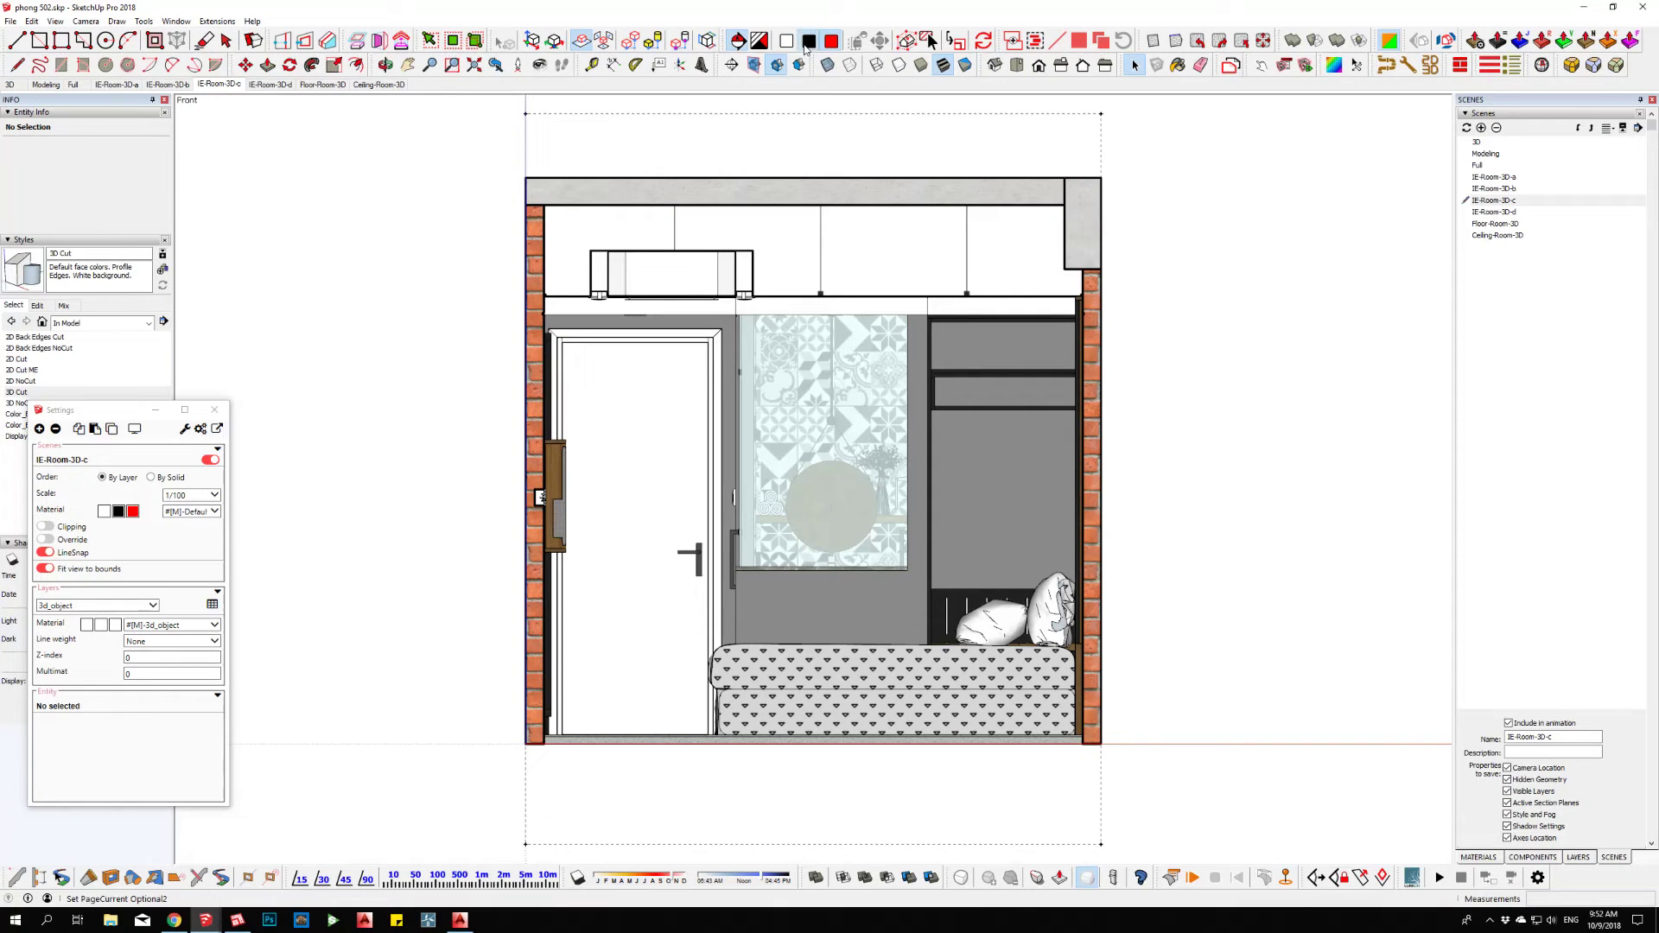
key("Page_Down")
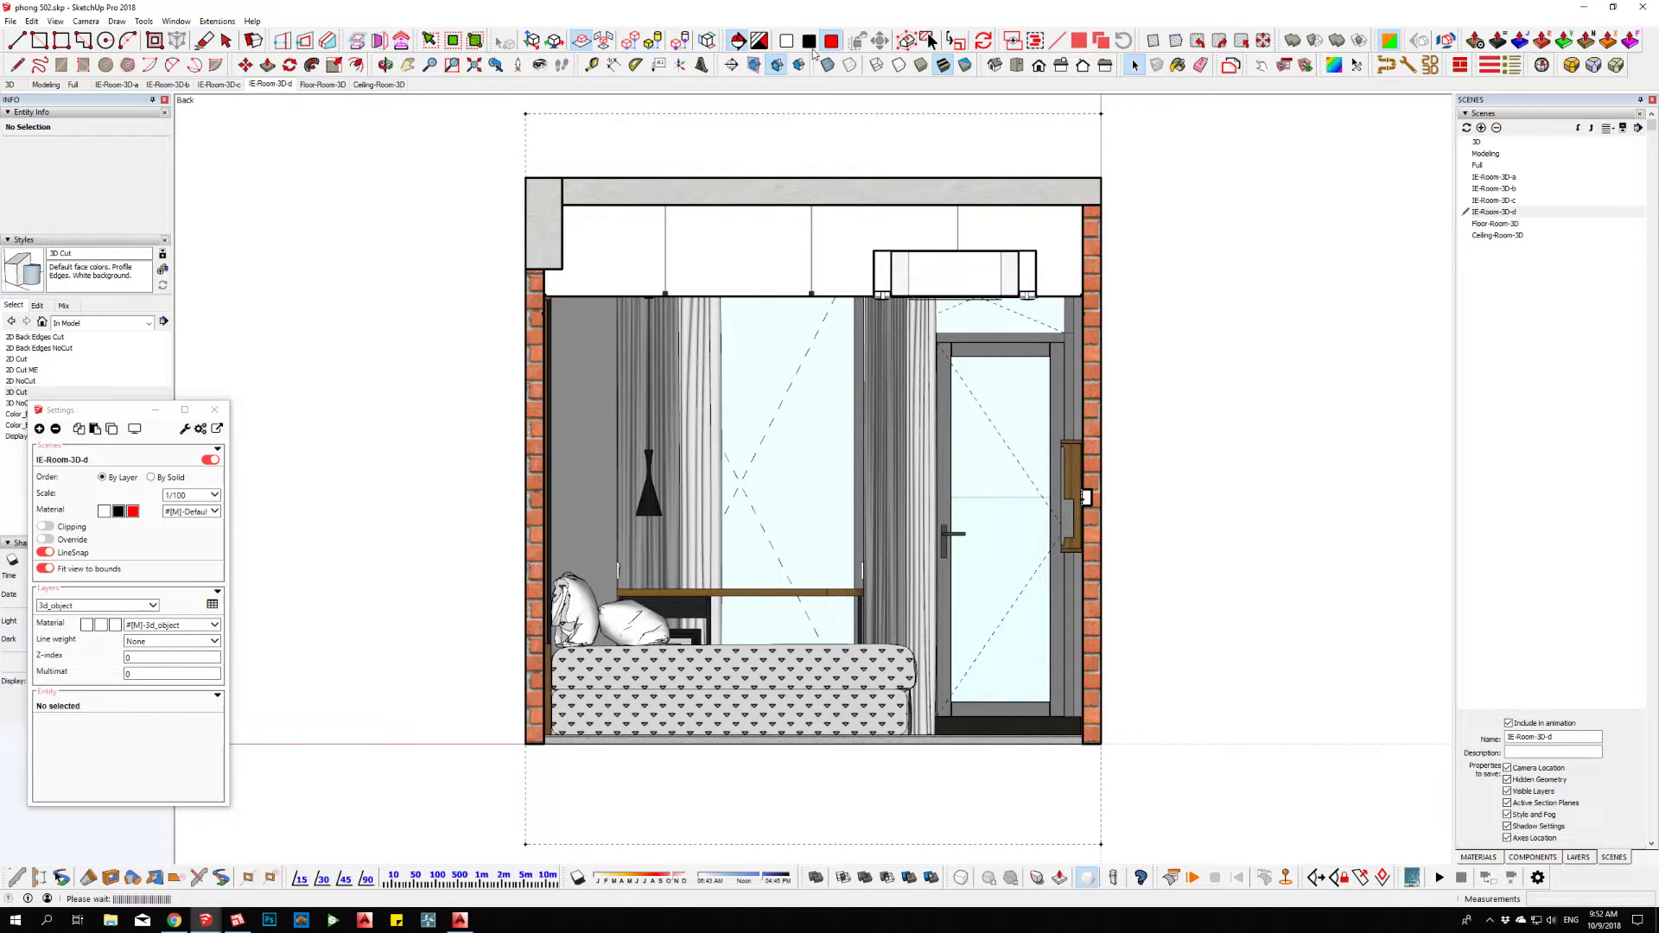
left_click(326, 85)
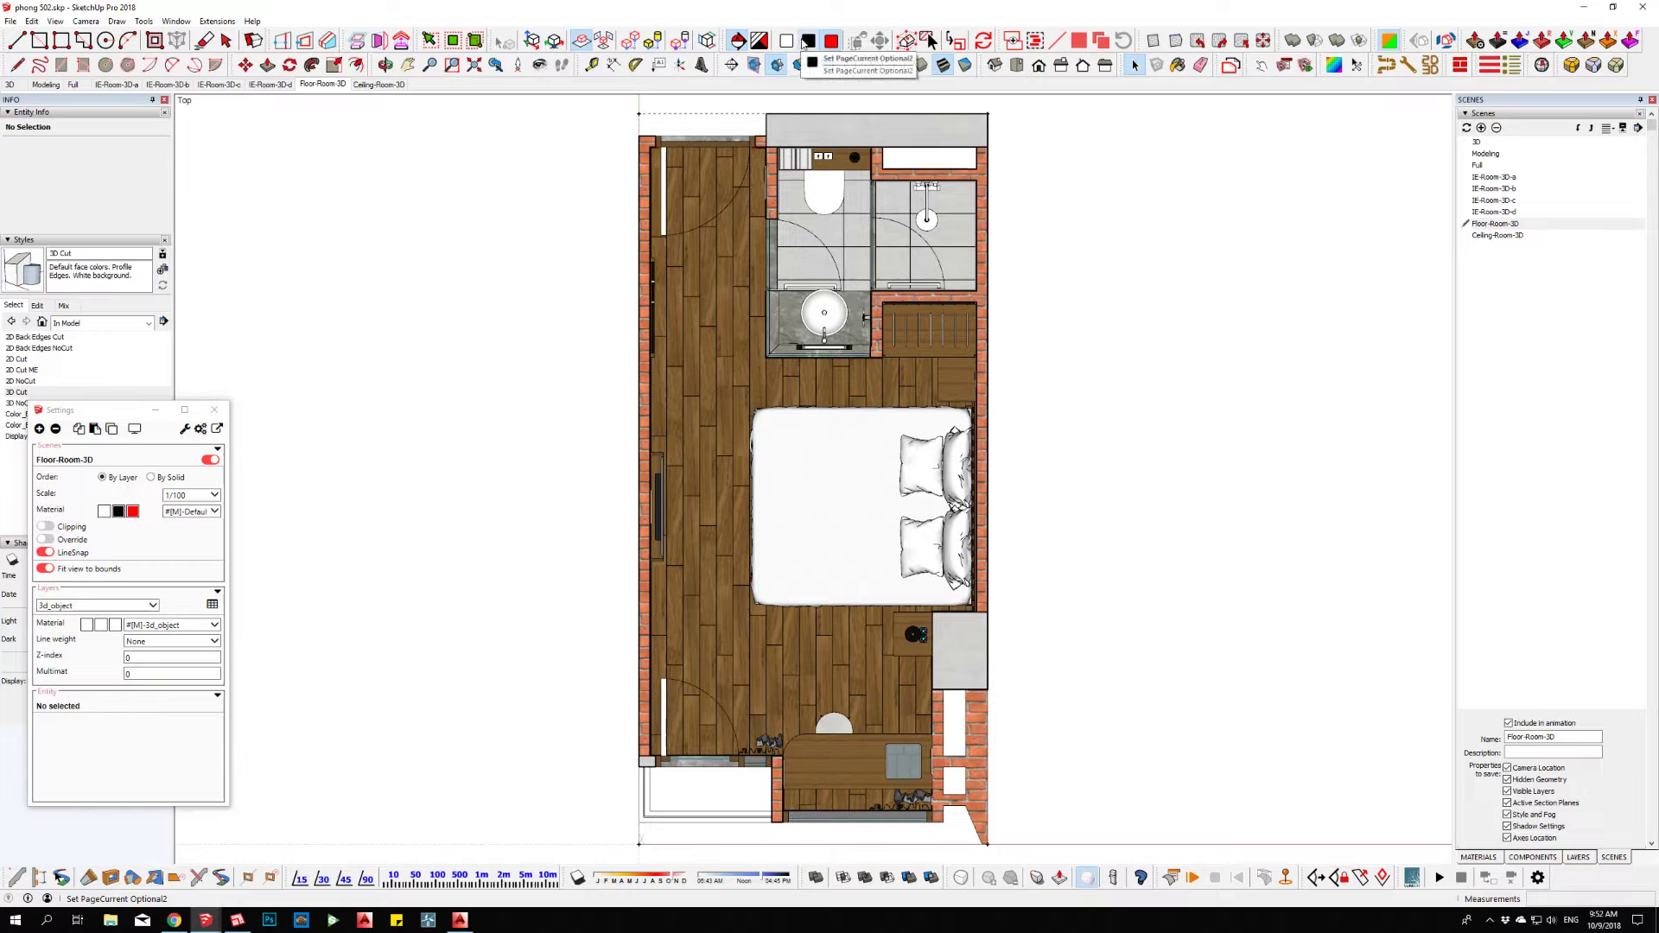
left_click(804, 43)
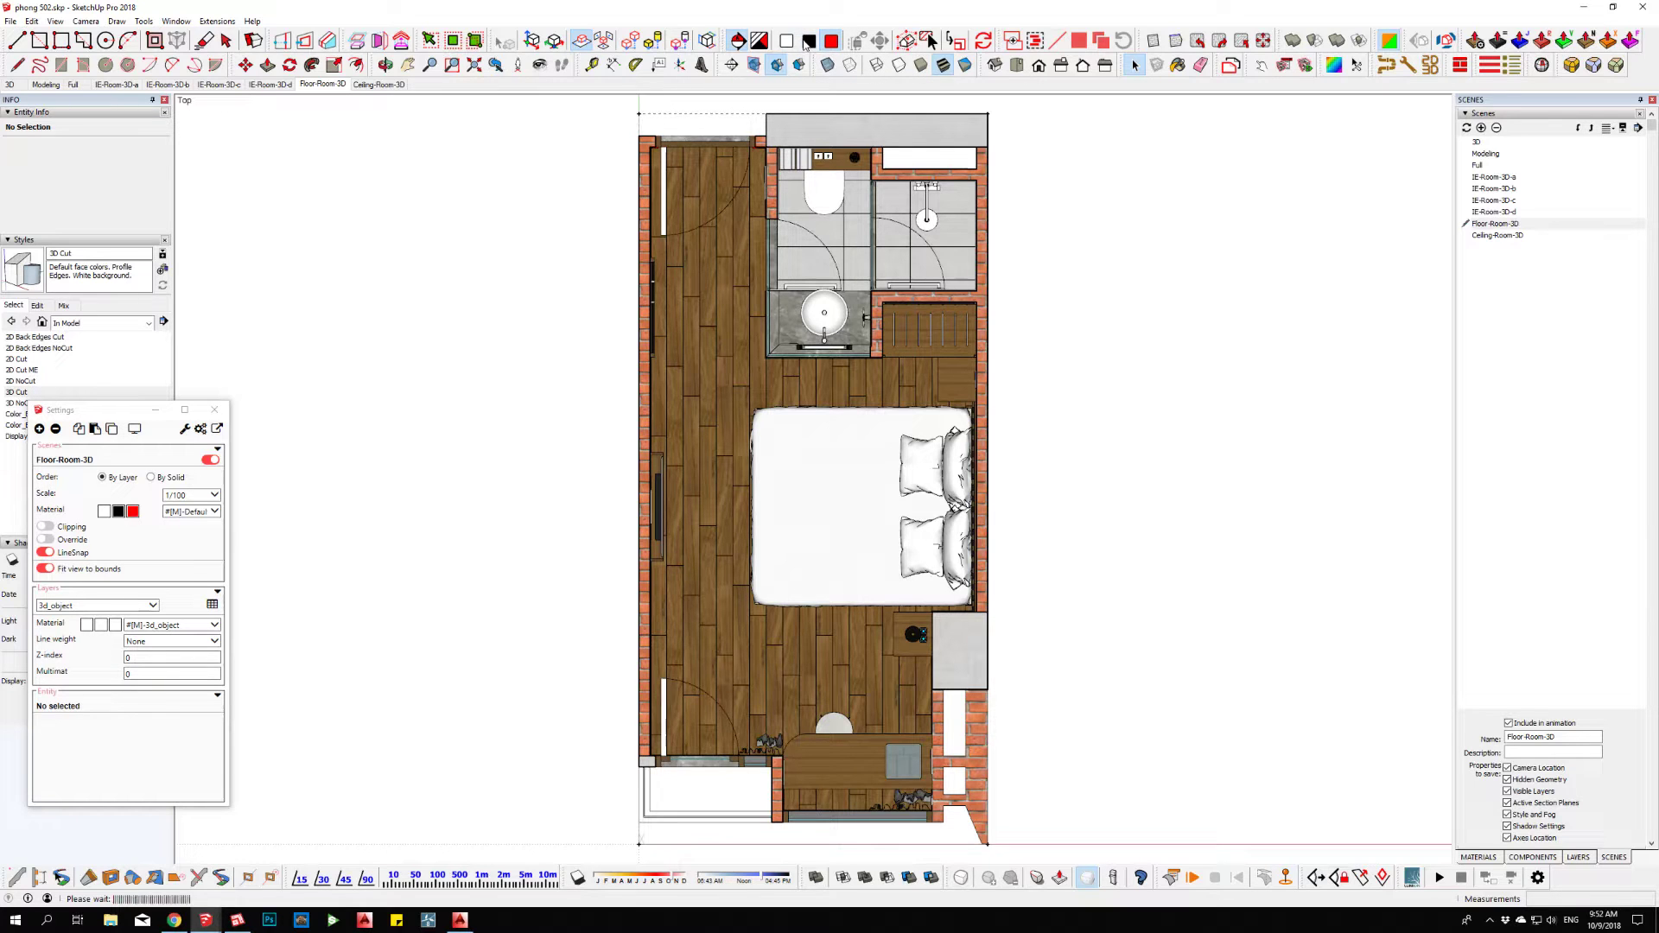
left_click(378, 84)
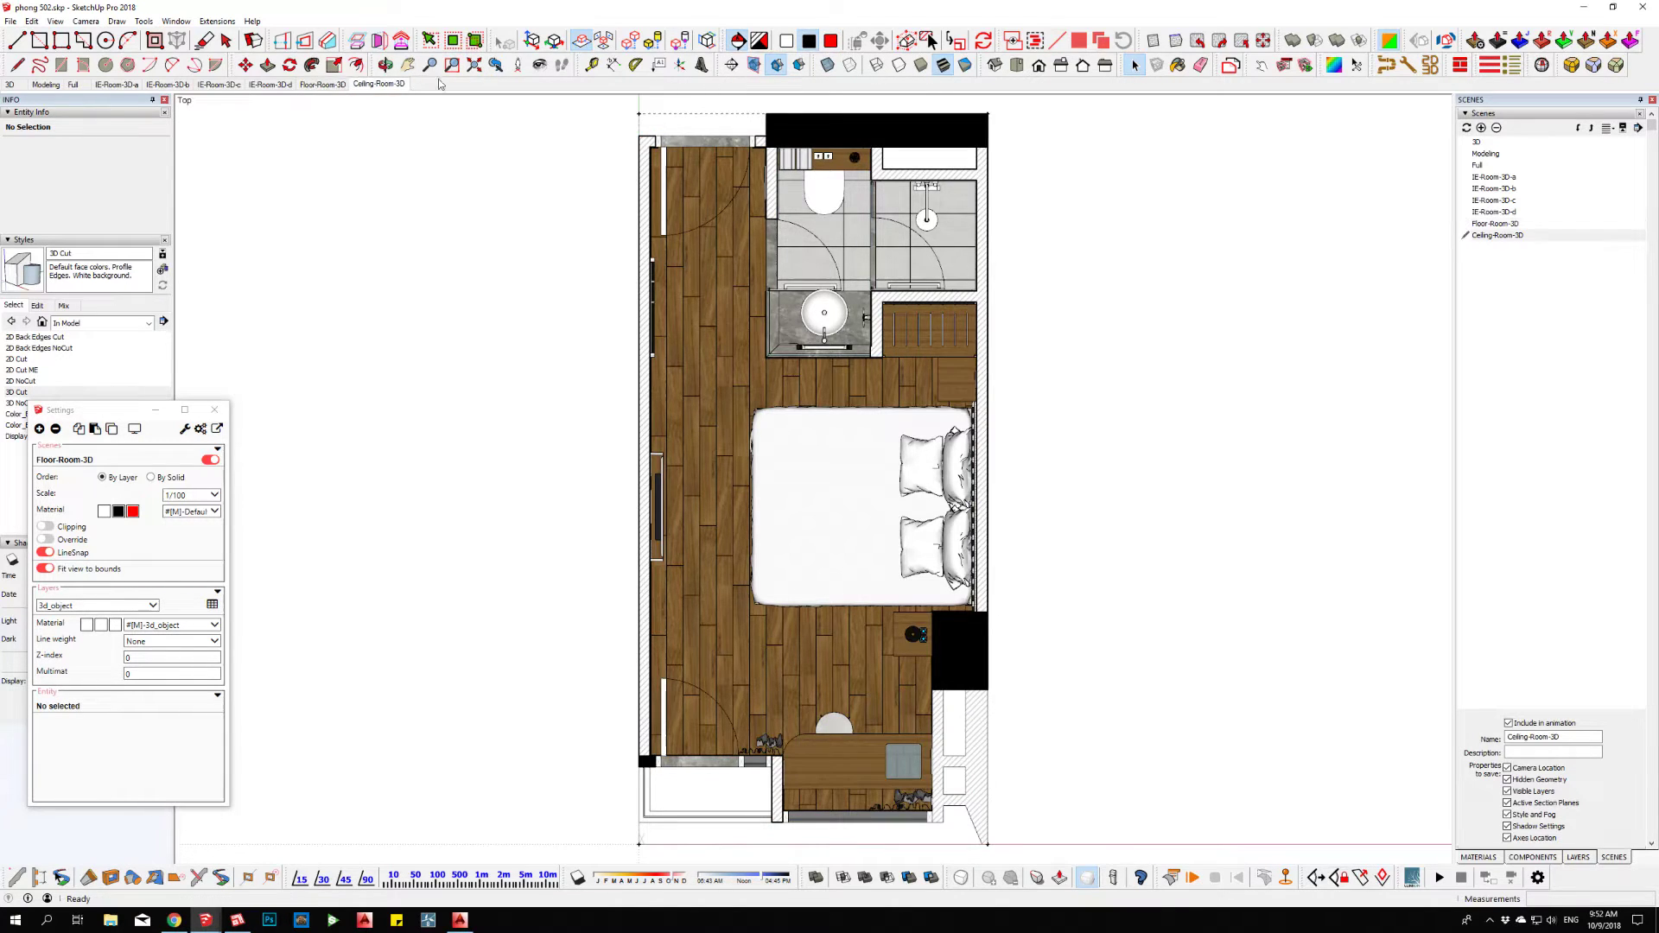
left_click(809, 42)
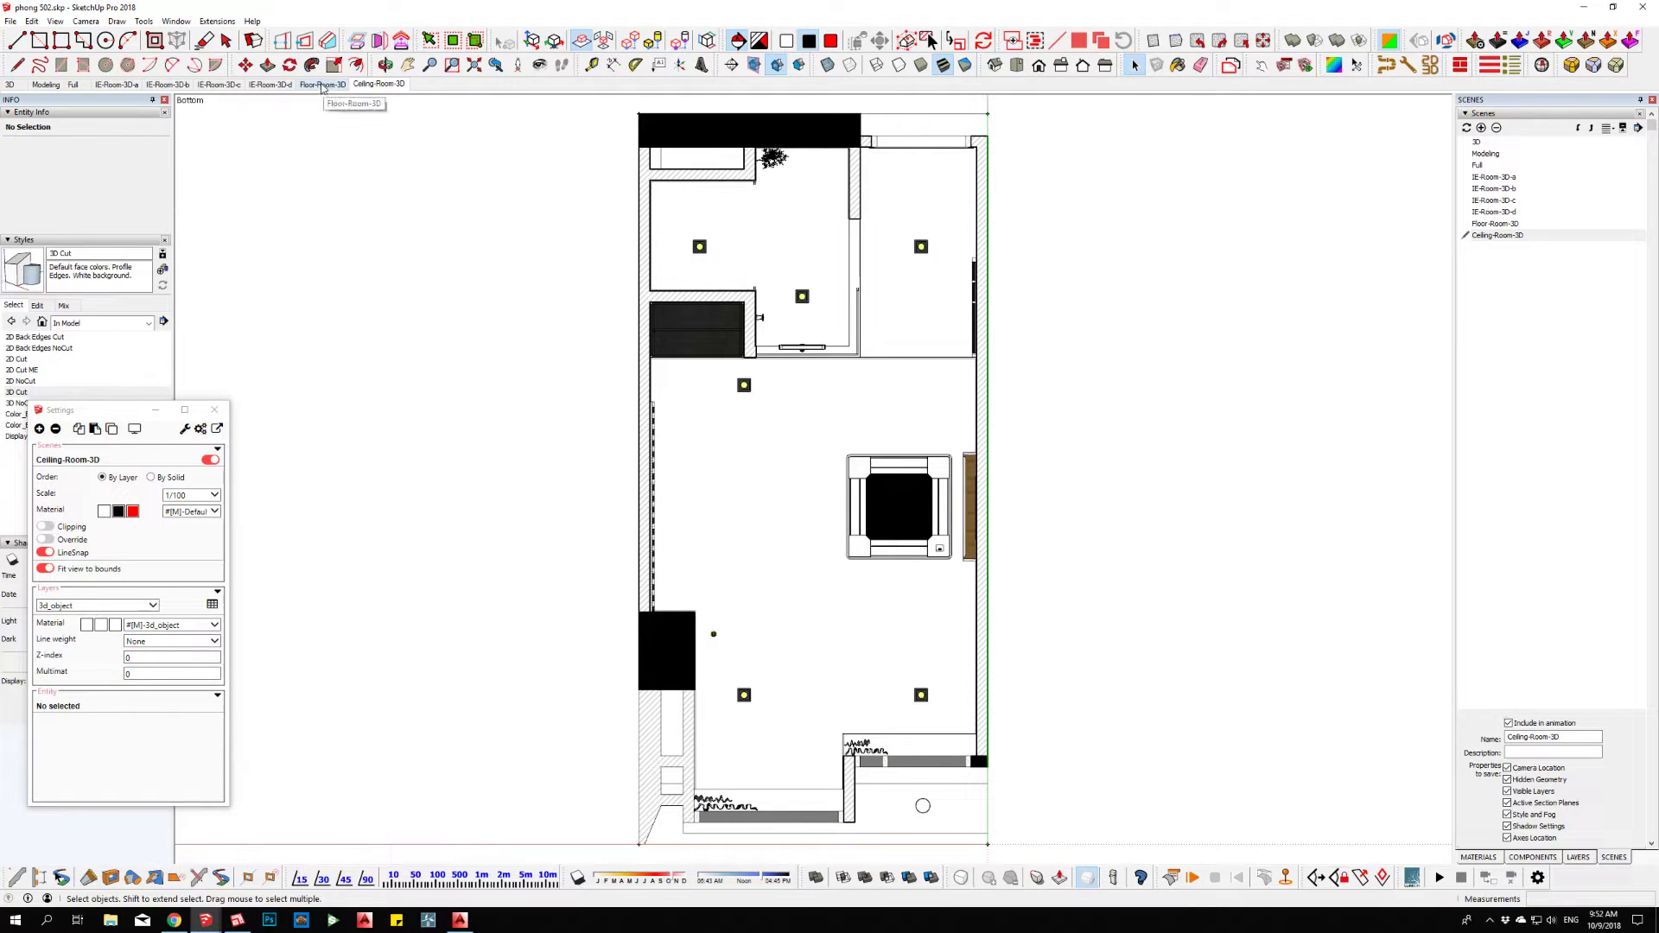
left_click(117, 84)
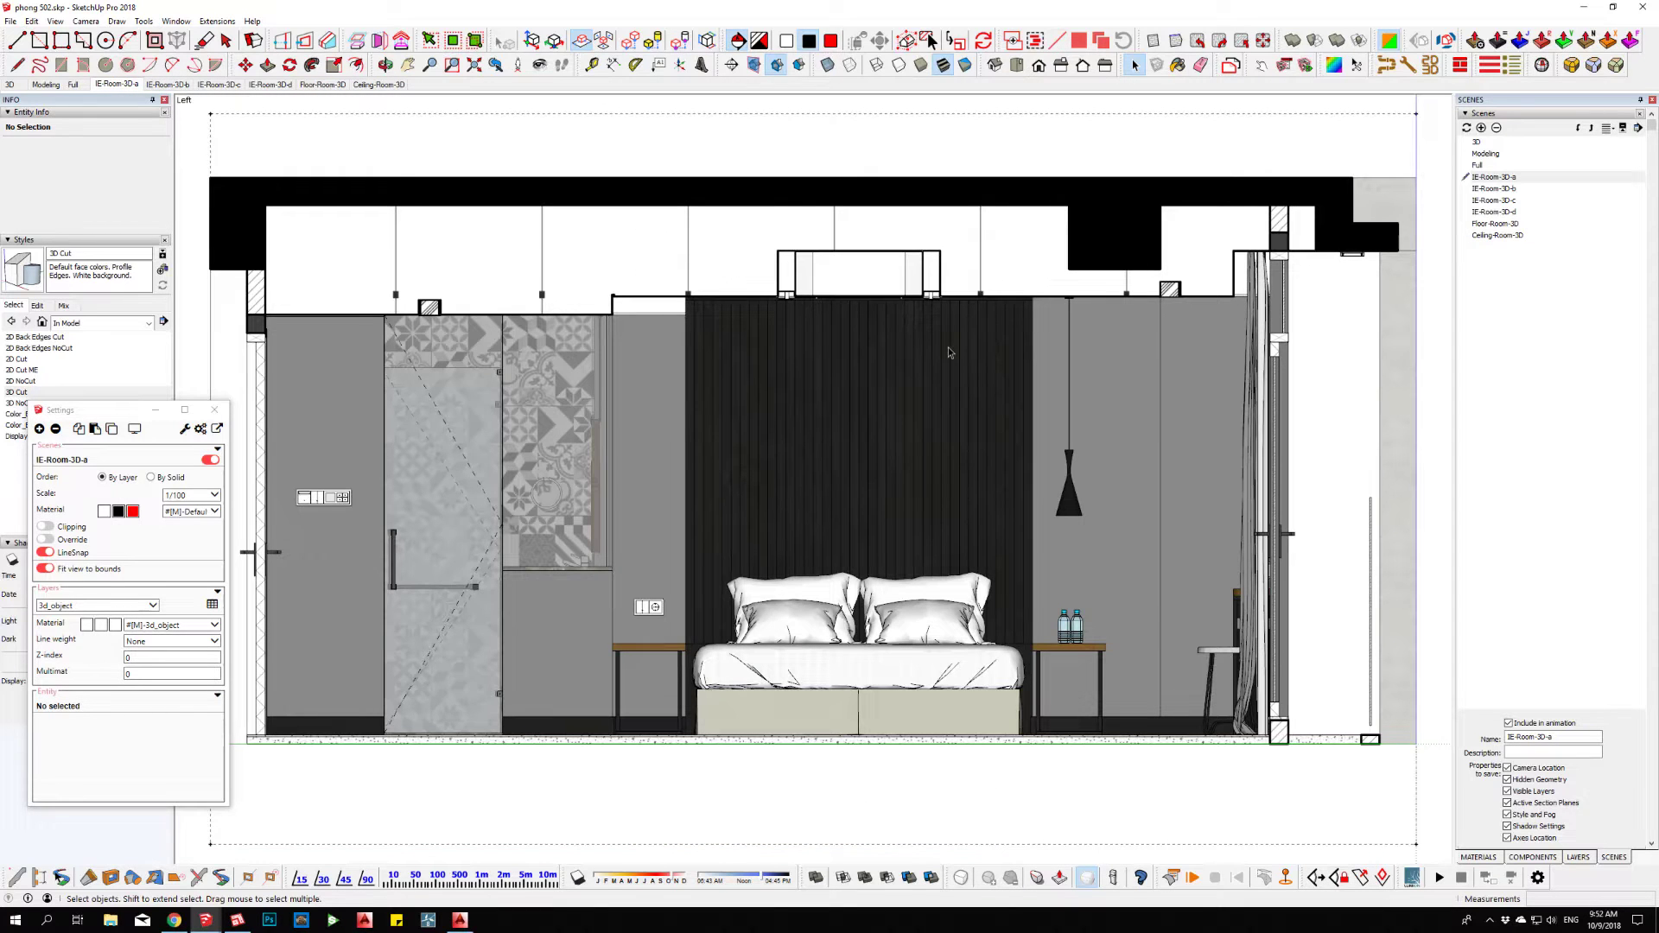
middle_click_drag(947, 346, 778, 156)
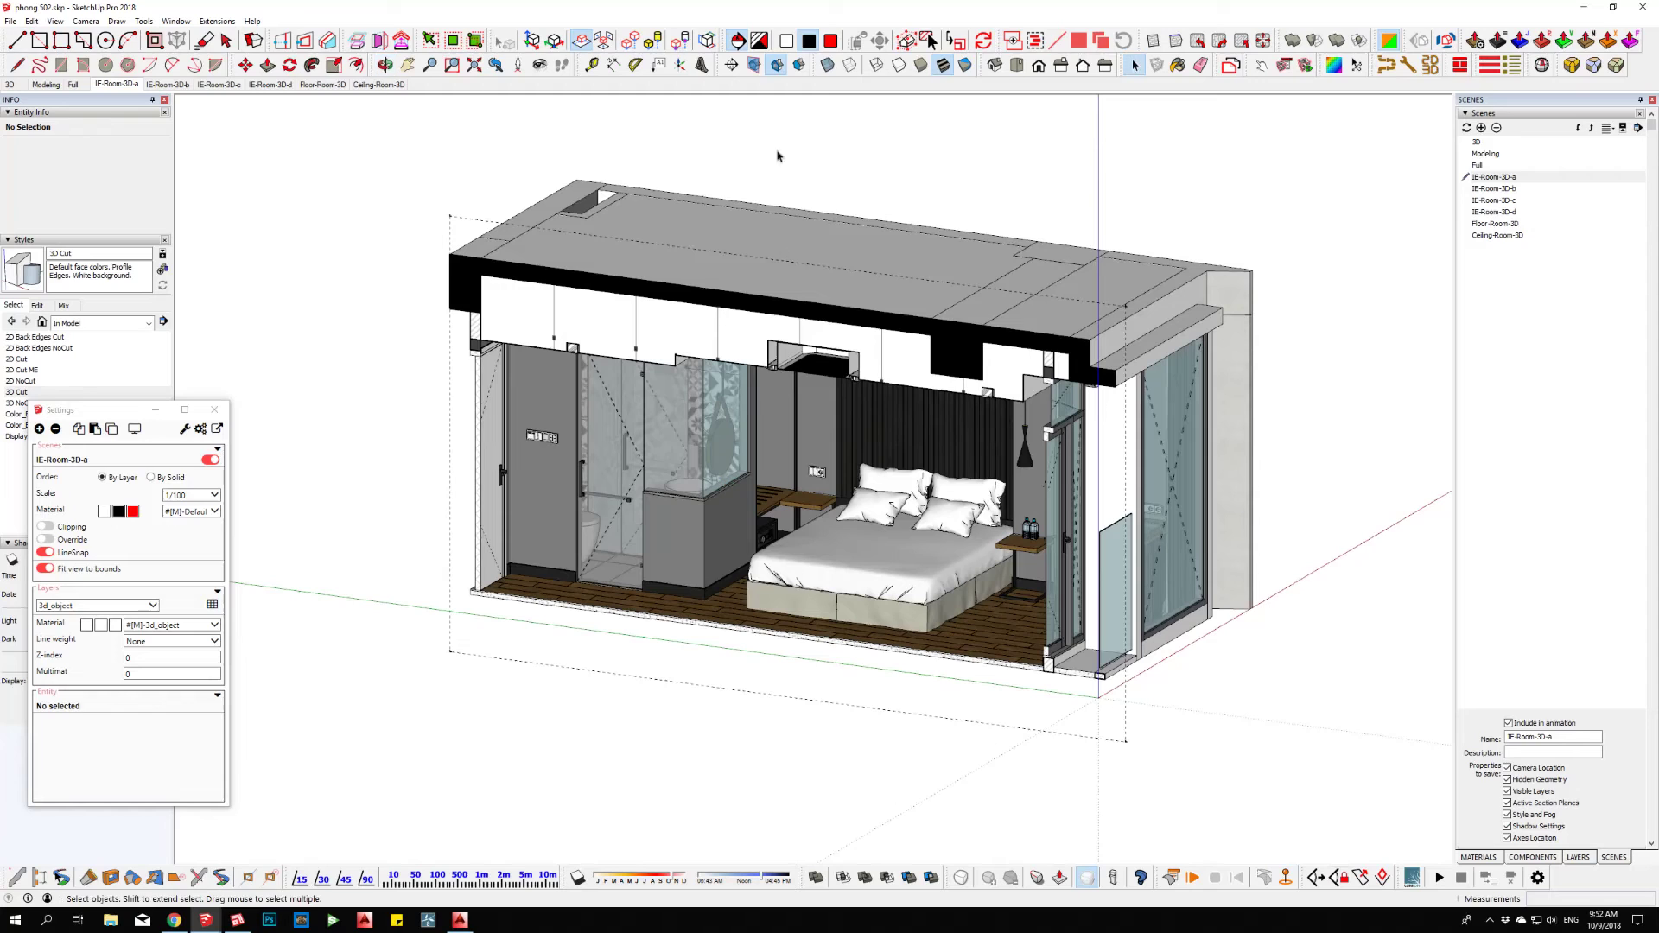
- Turn section cuts off and start a section box, offsetting its faces 100 mm
left_click(776, 65)
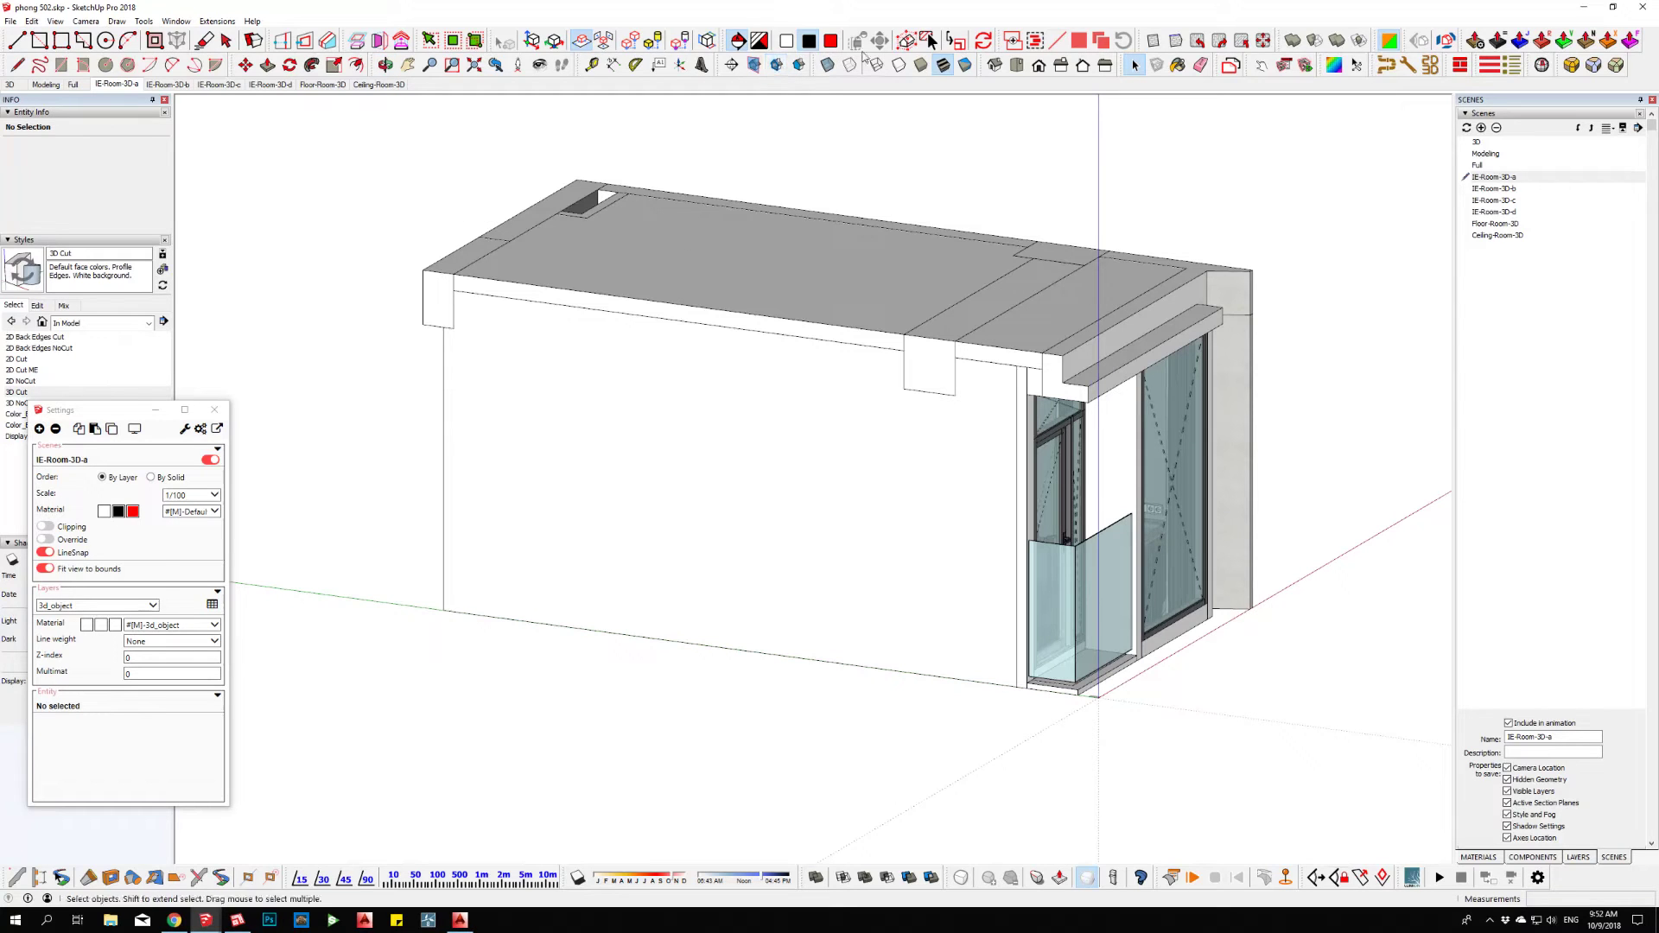
left_click(858, 42)
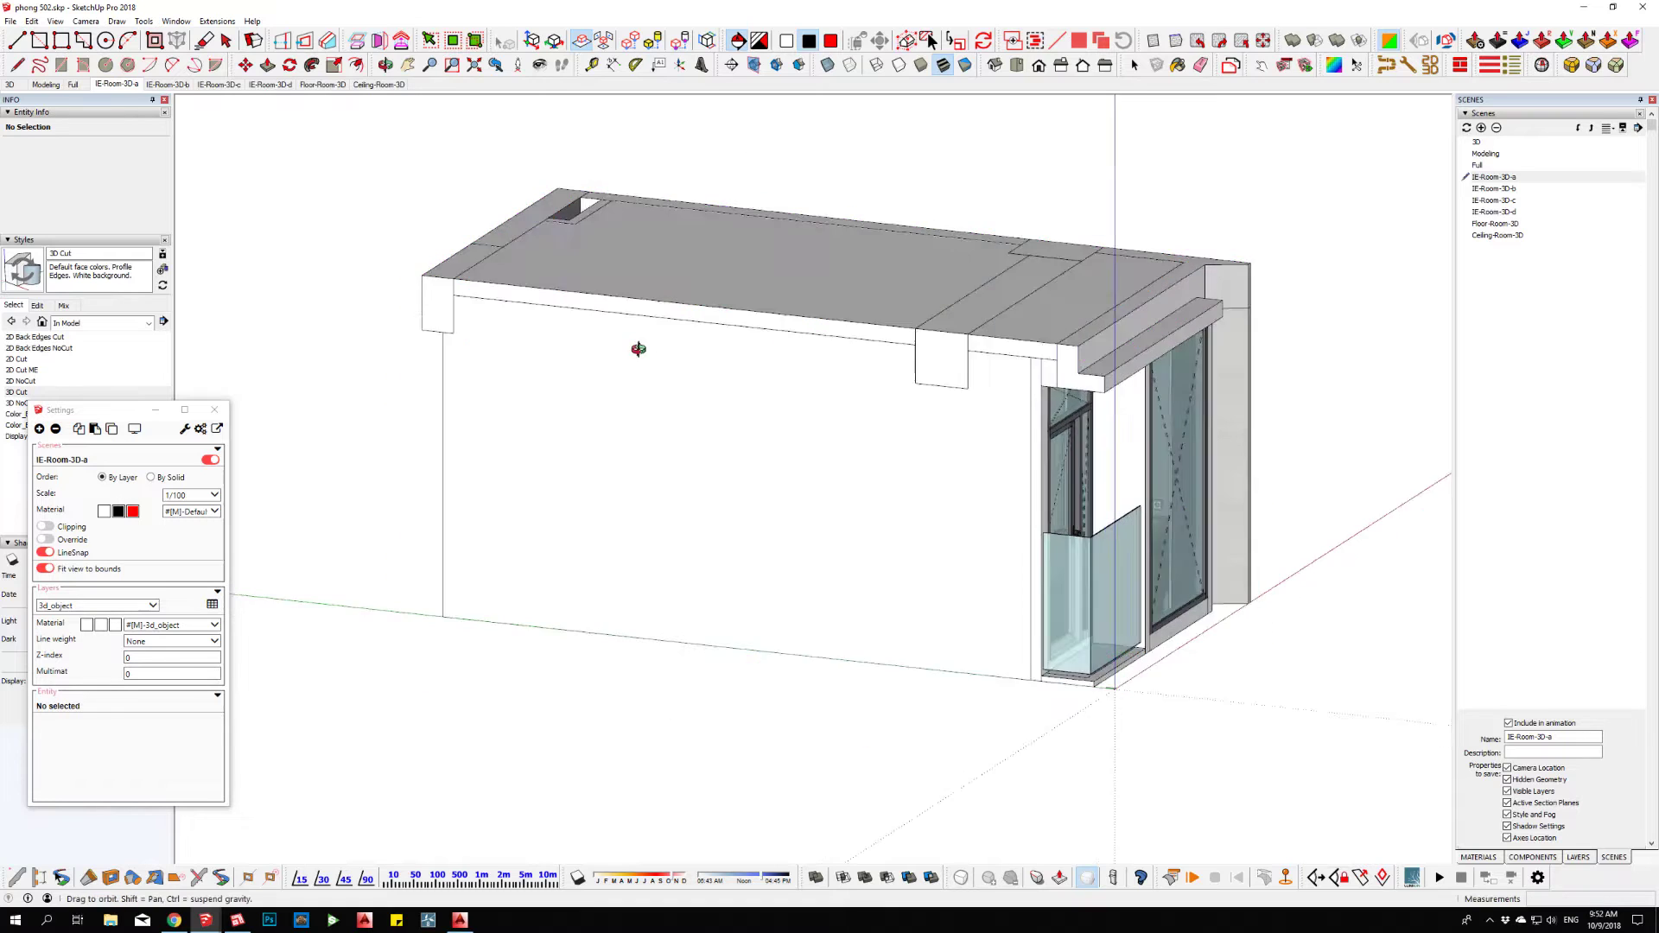
middle_click_drag(562, 376, 769, 408)
left_click(456, 488)
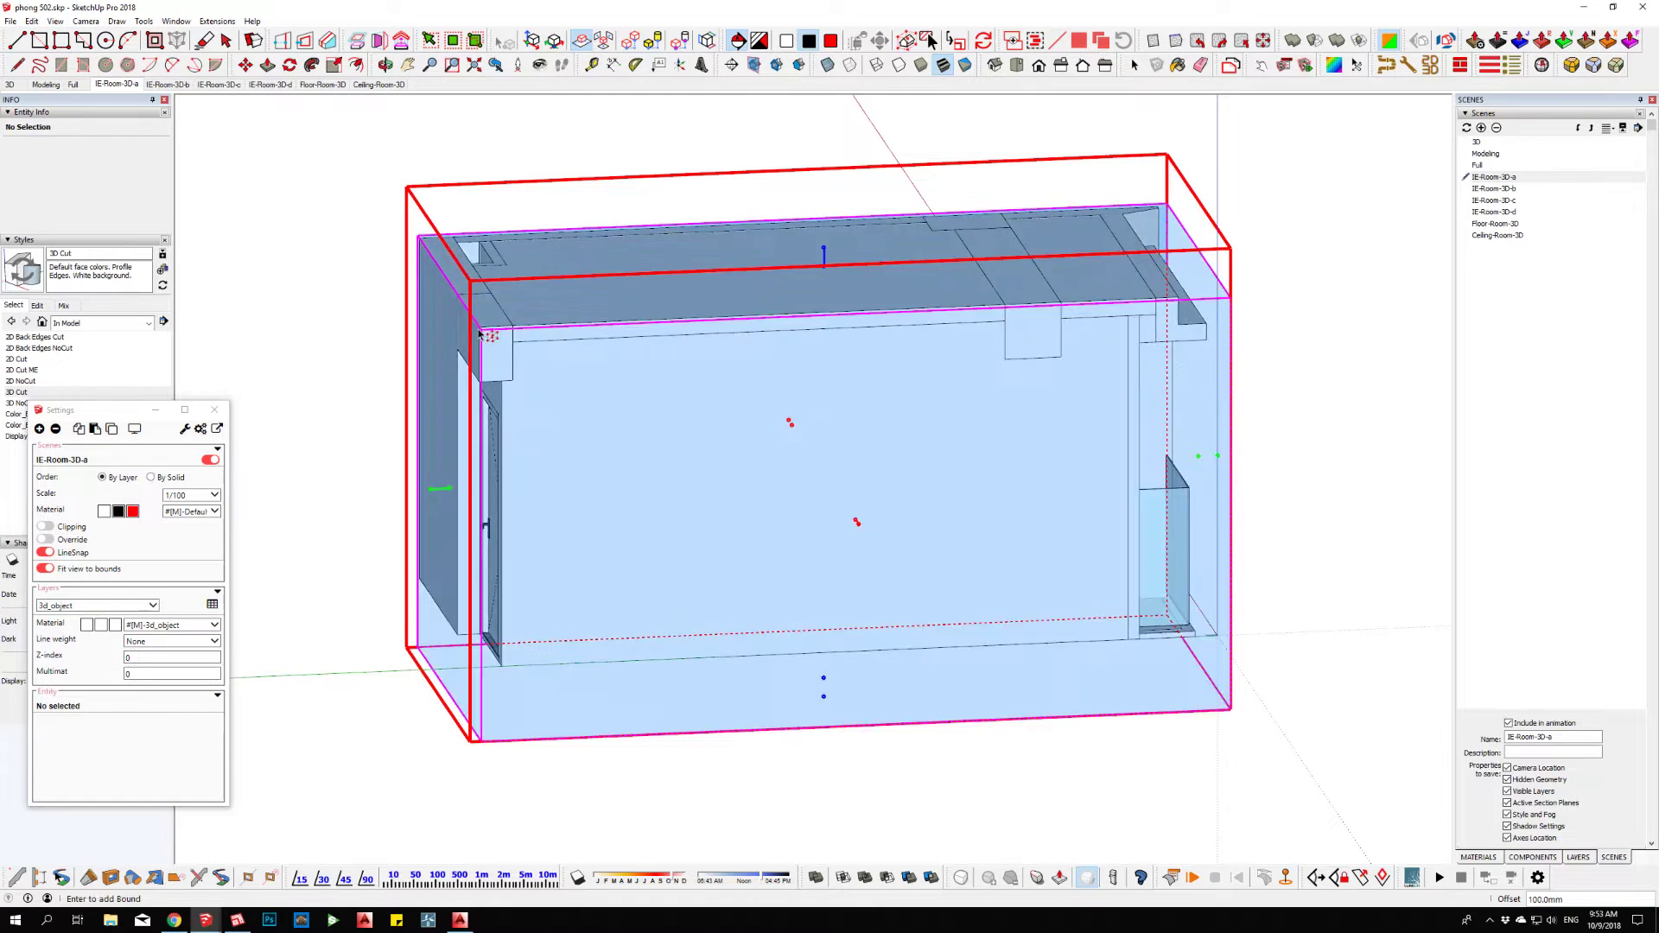
middle_click_drag(829, 503, 658, 473)
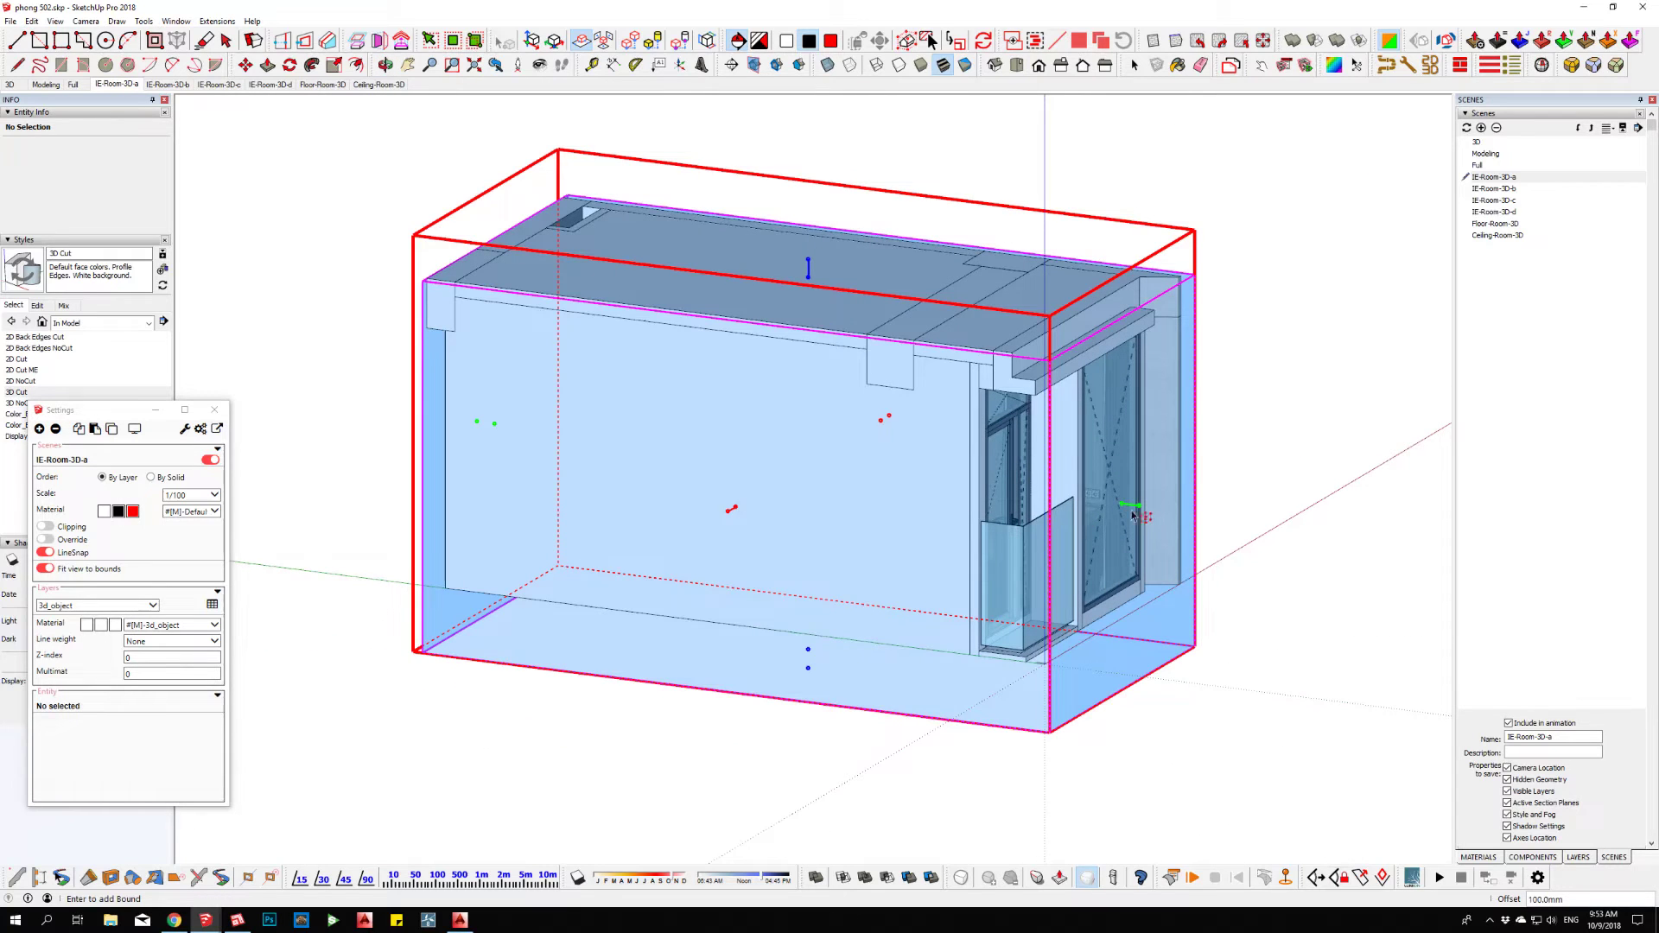
left_click(1129, 506)
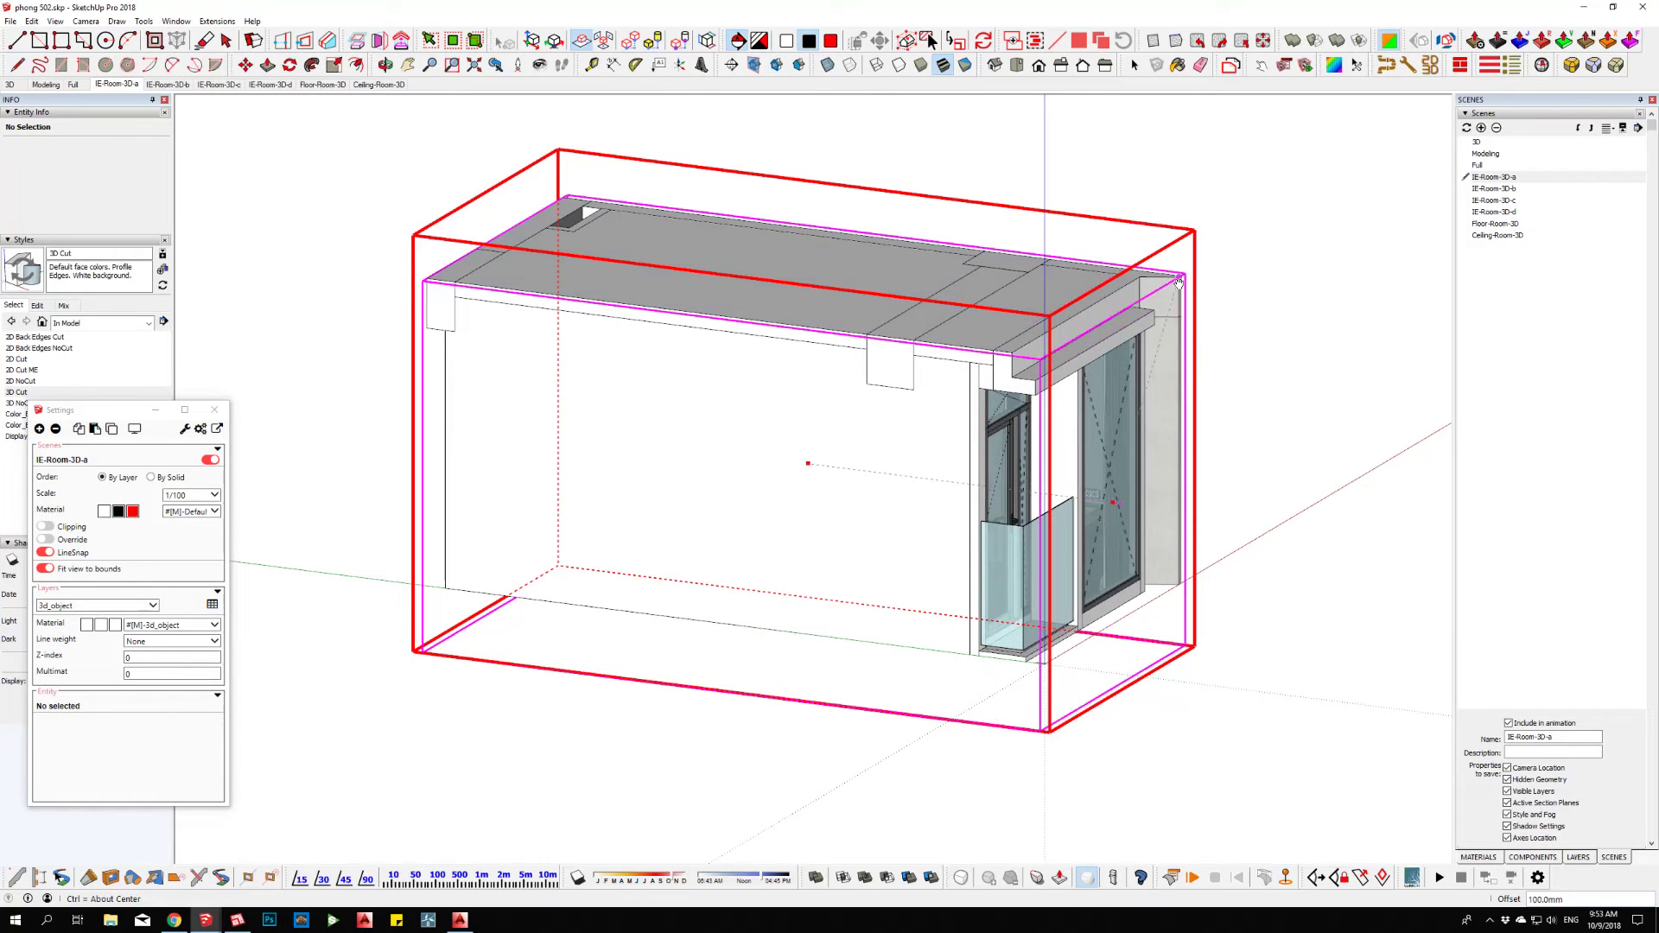
left_click(1178, 286)
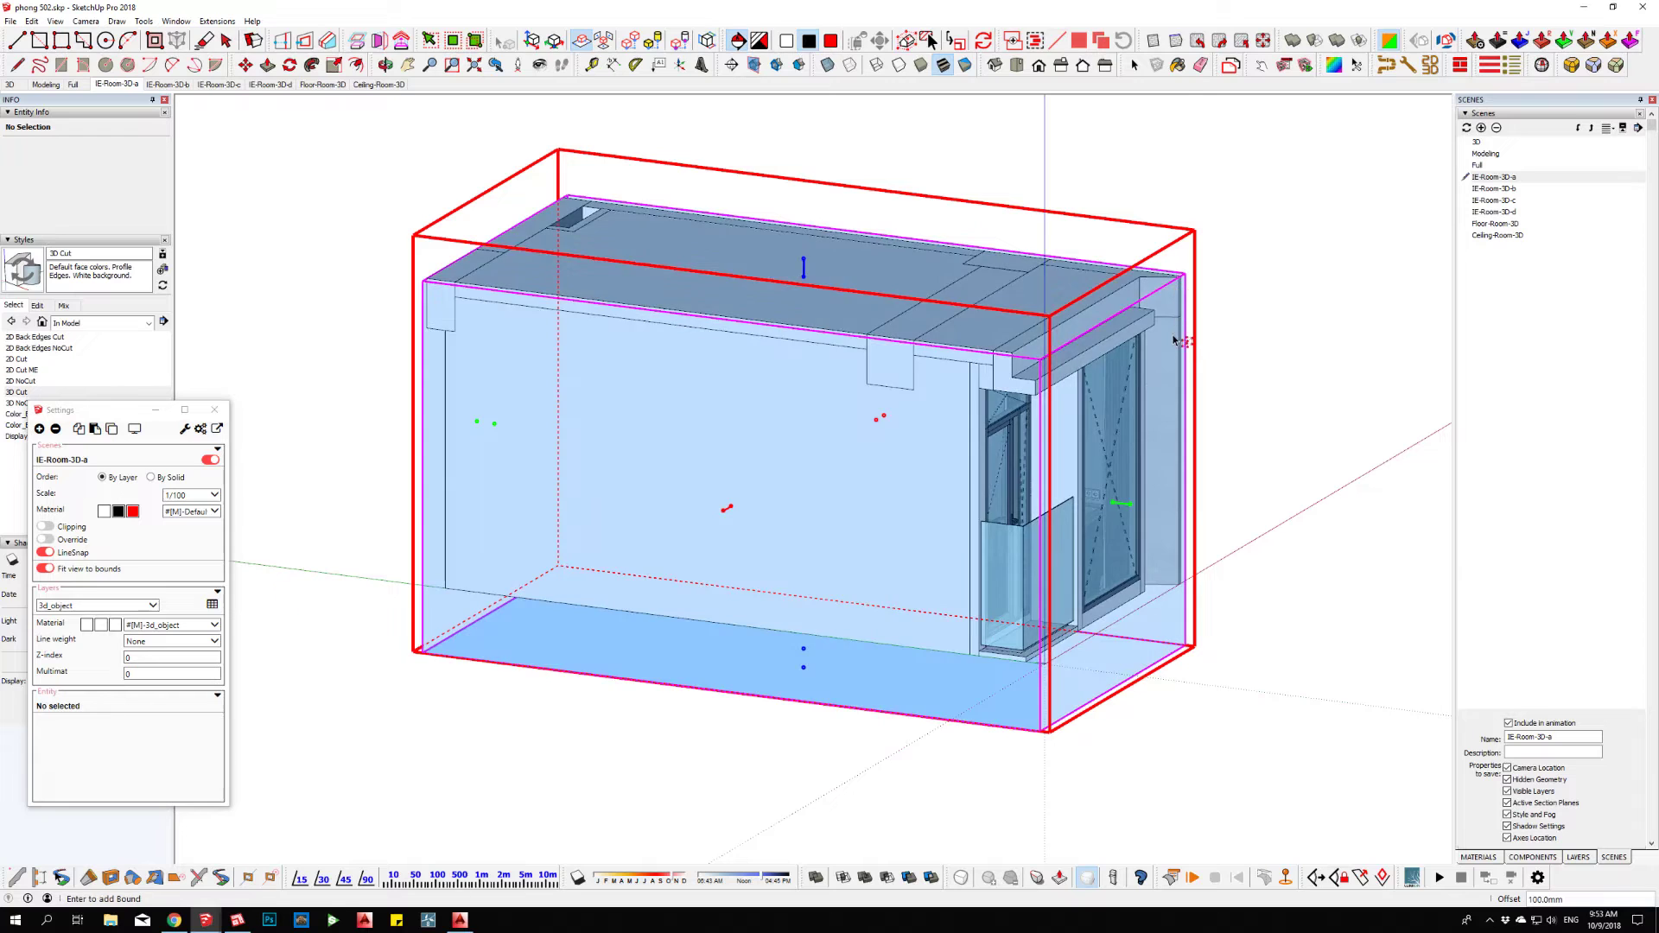
- Adjust the remaining box faces, apply the bounds and update all scenes
middle_click_drag(1176, 340, 452, 418)
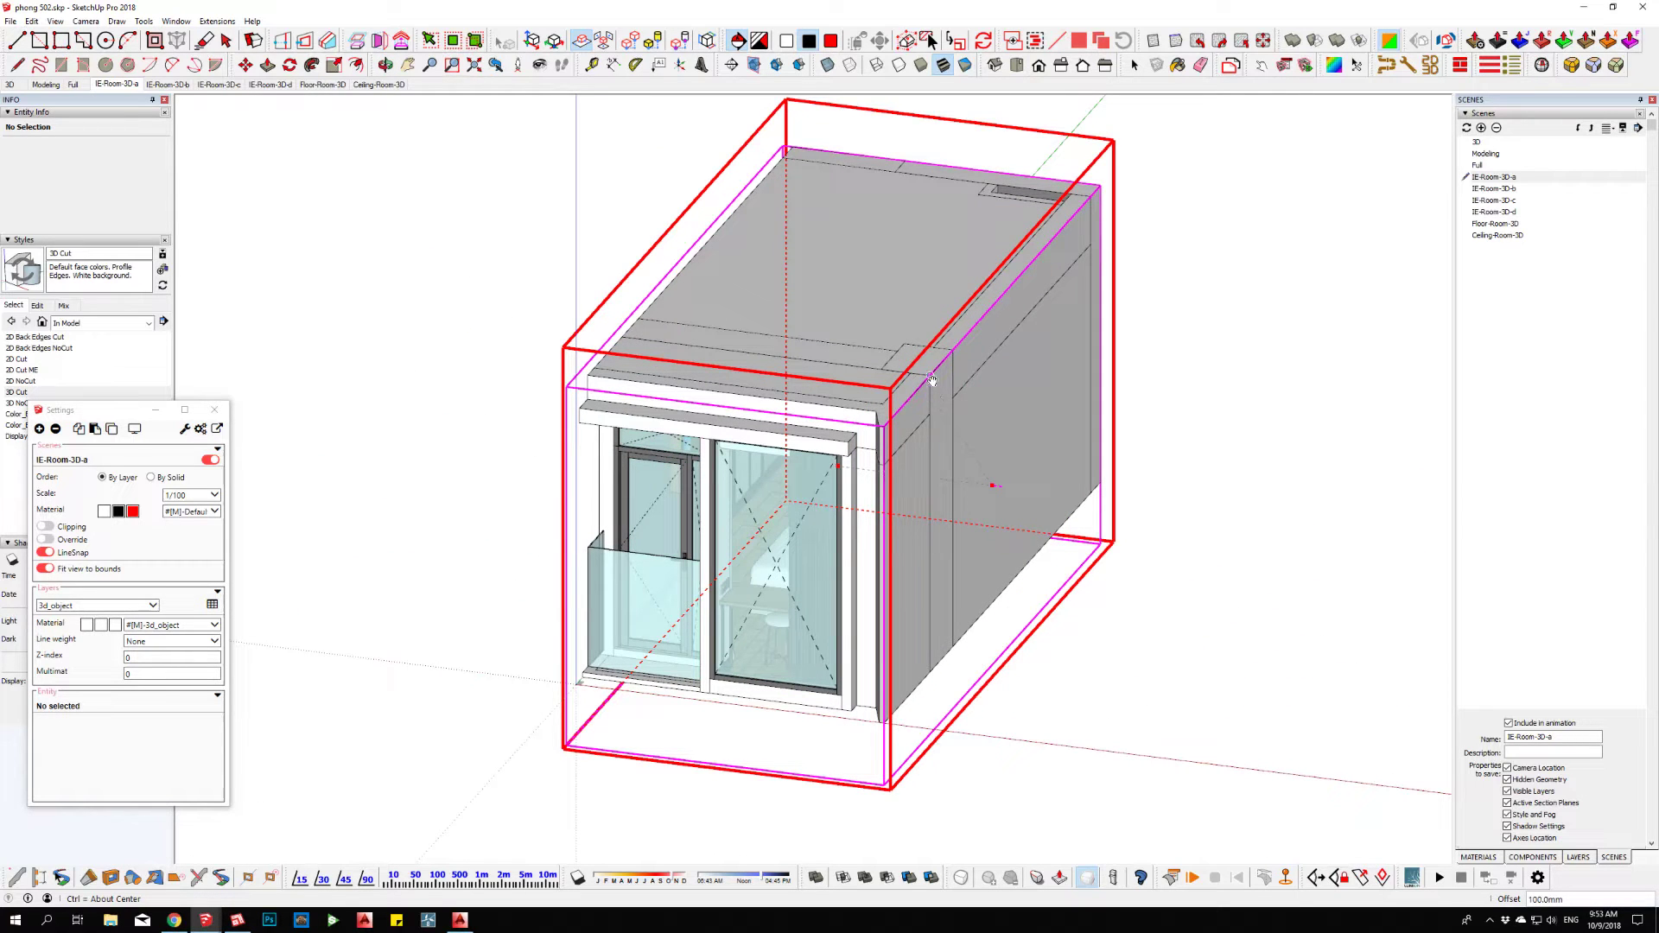
middle_click_drag(931, 381, 896, 541)
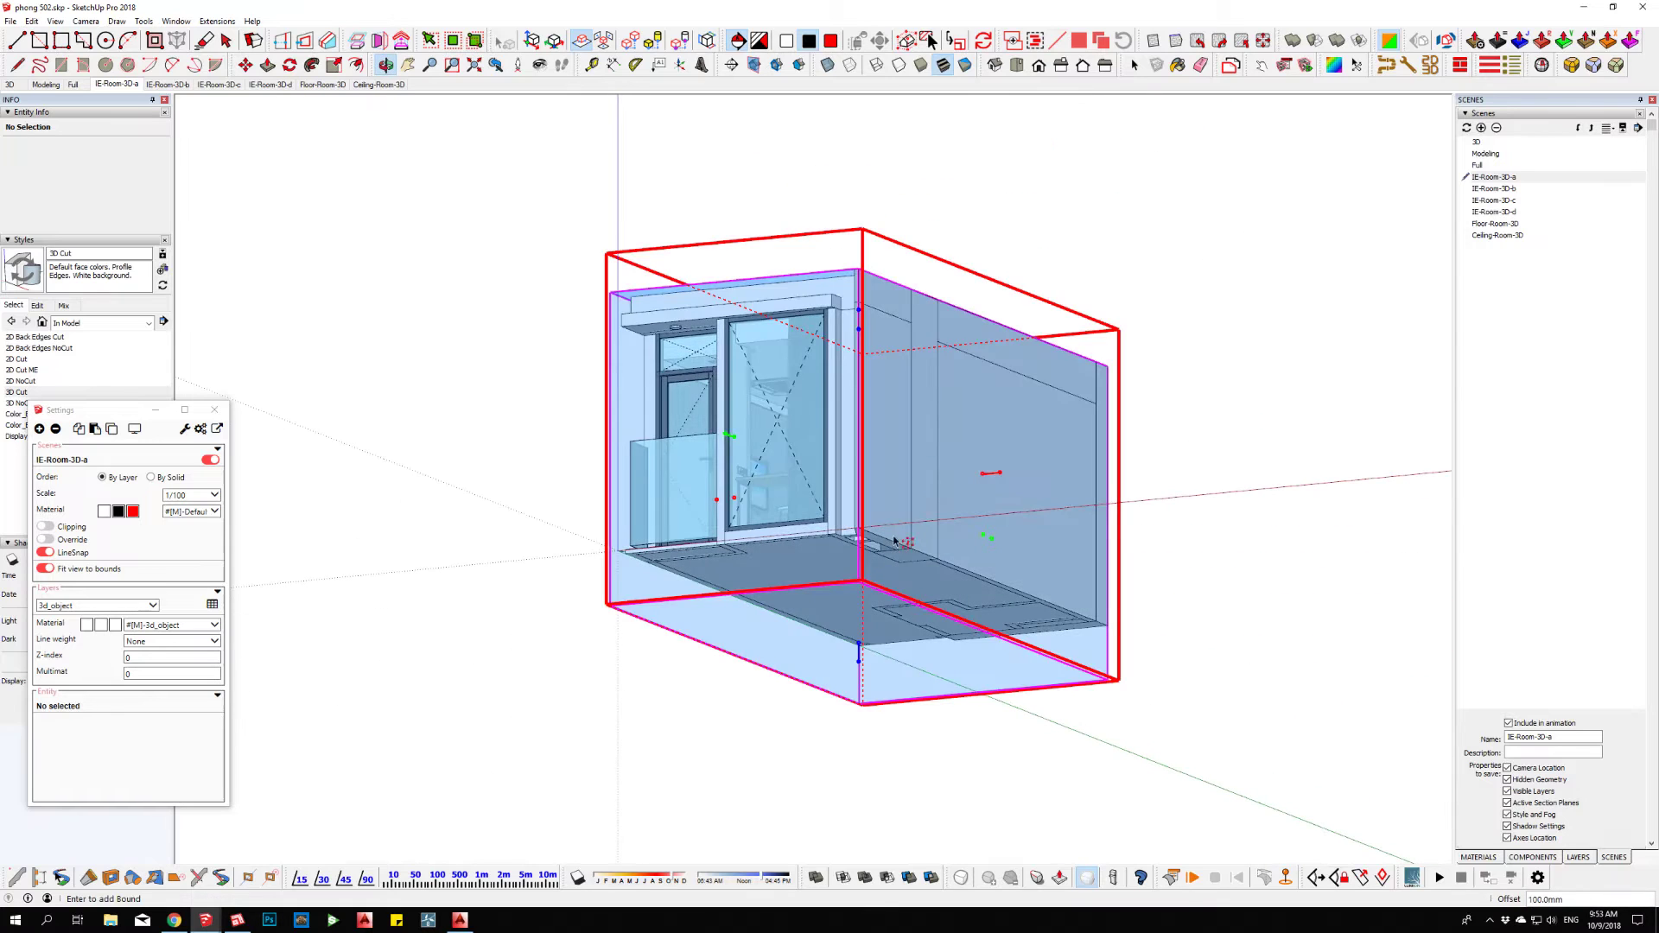
key("Return")
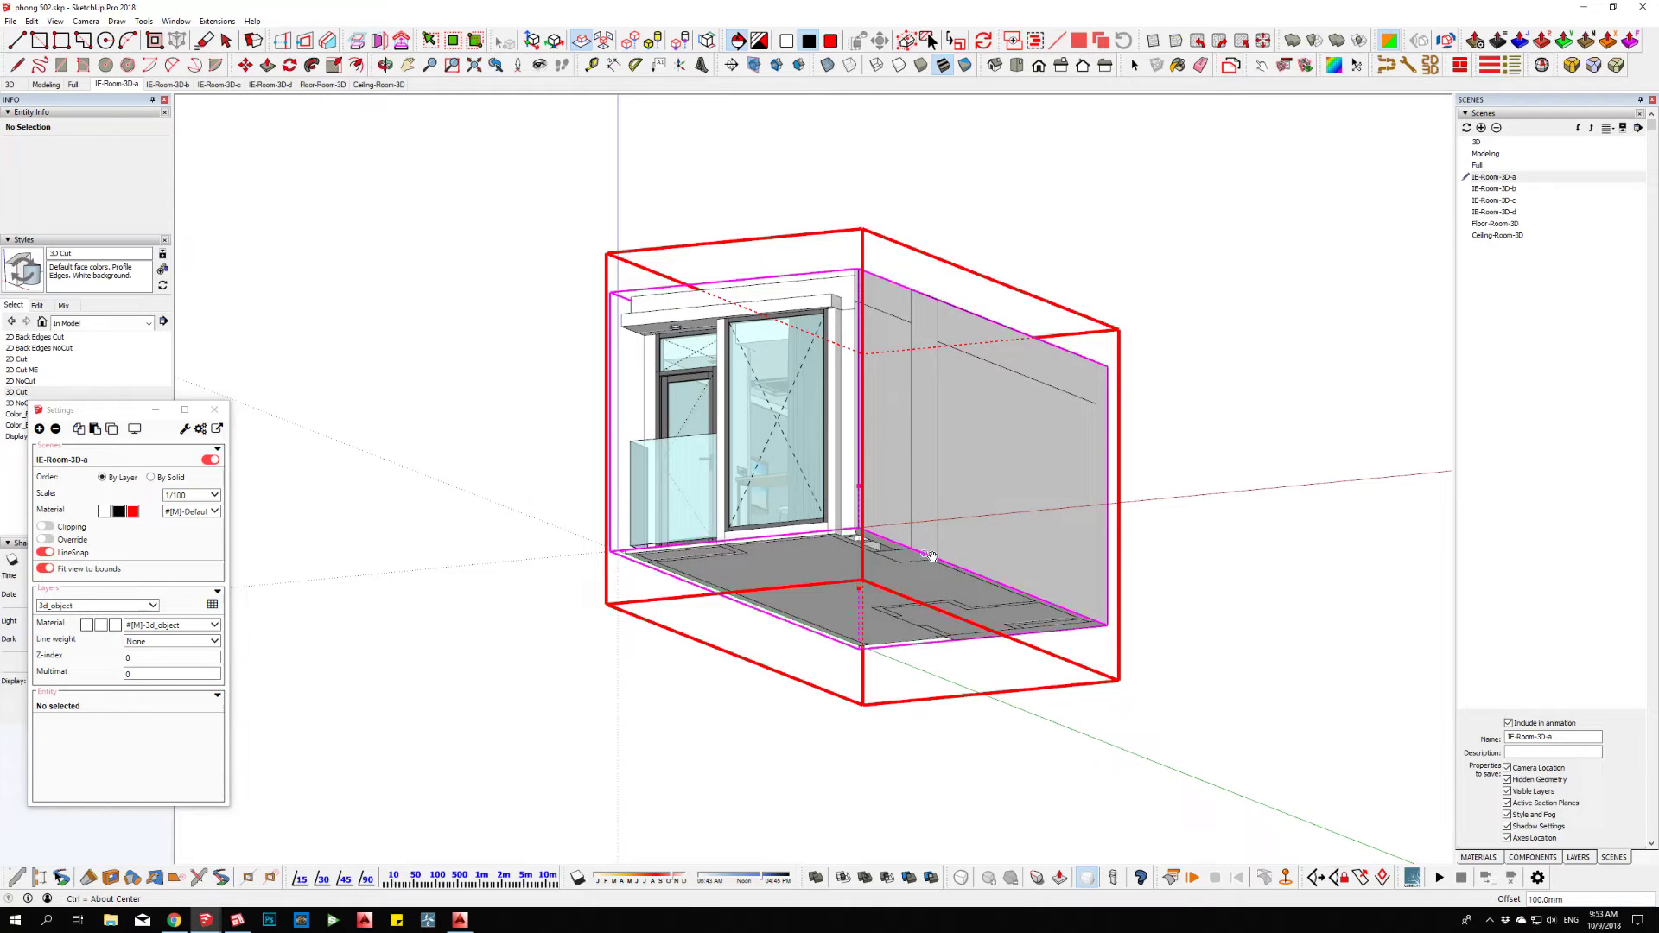
left_click(929, 555)
middle_click_drag(956, 561, 615, 604)
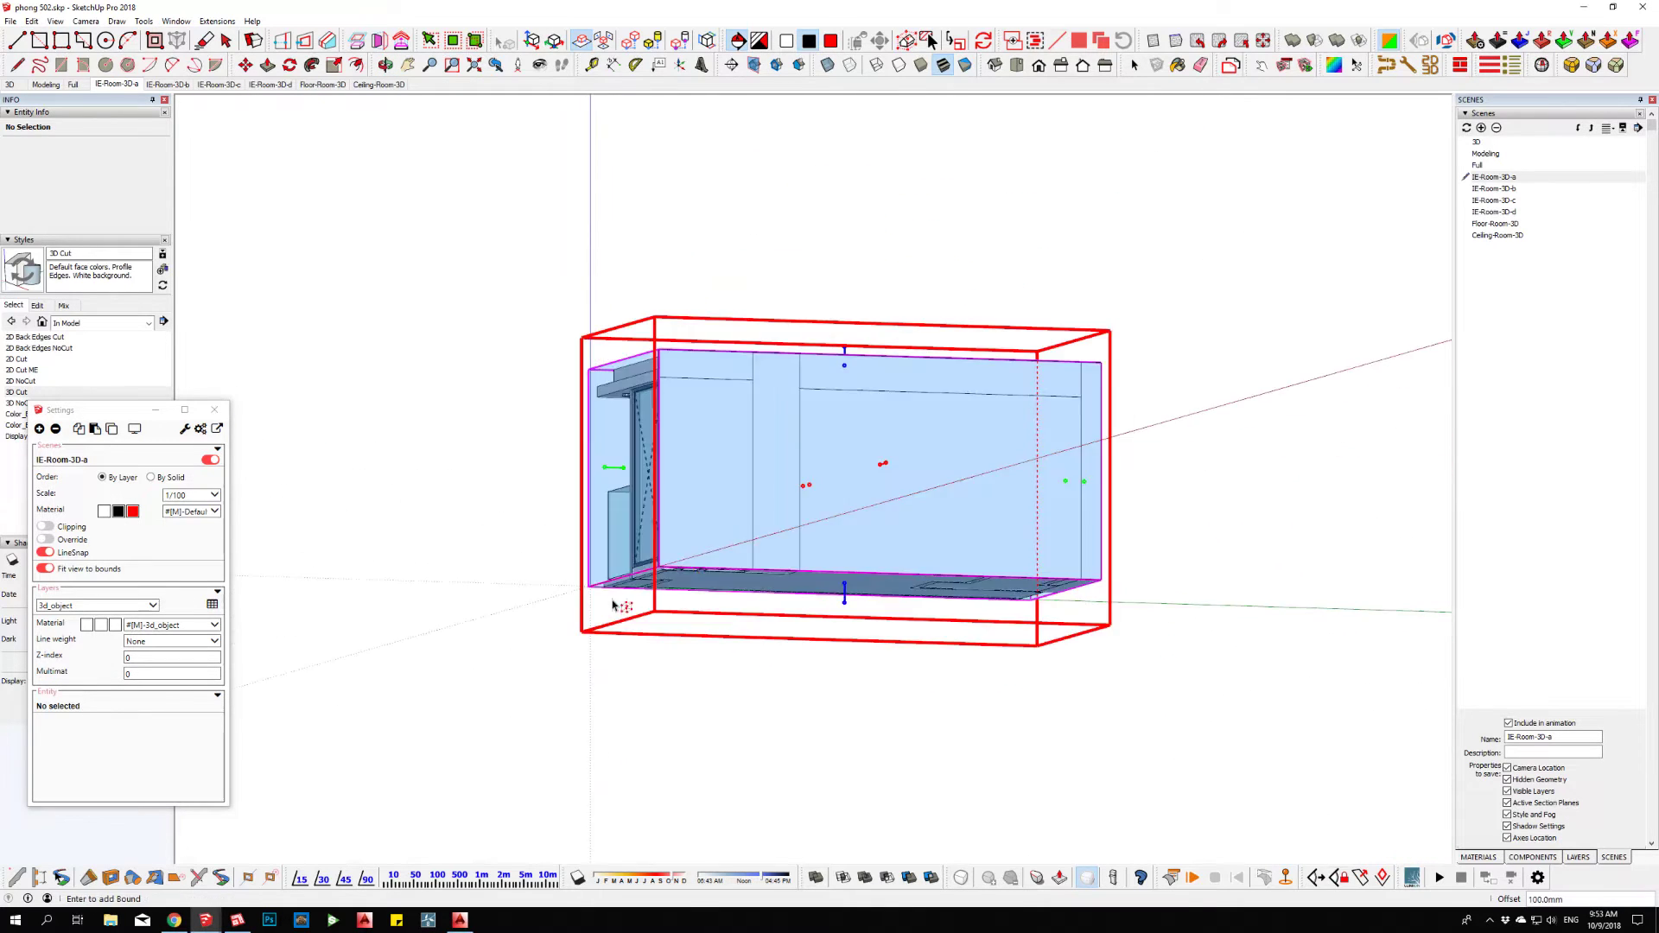
mouse_move(692, 505)
middle_mouse_down()
mouse_move(1123, 612)
mouse_move(730, 581)
mouse_move(789, 581)
middle_mouse_up()
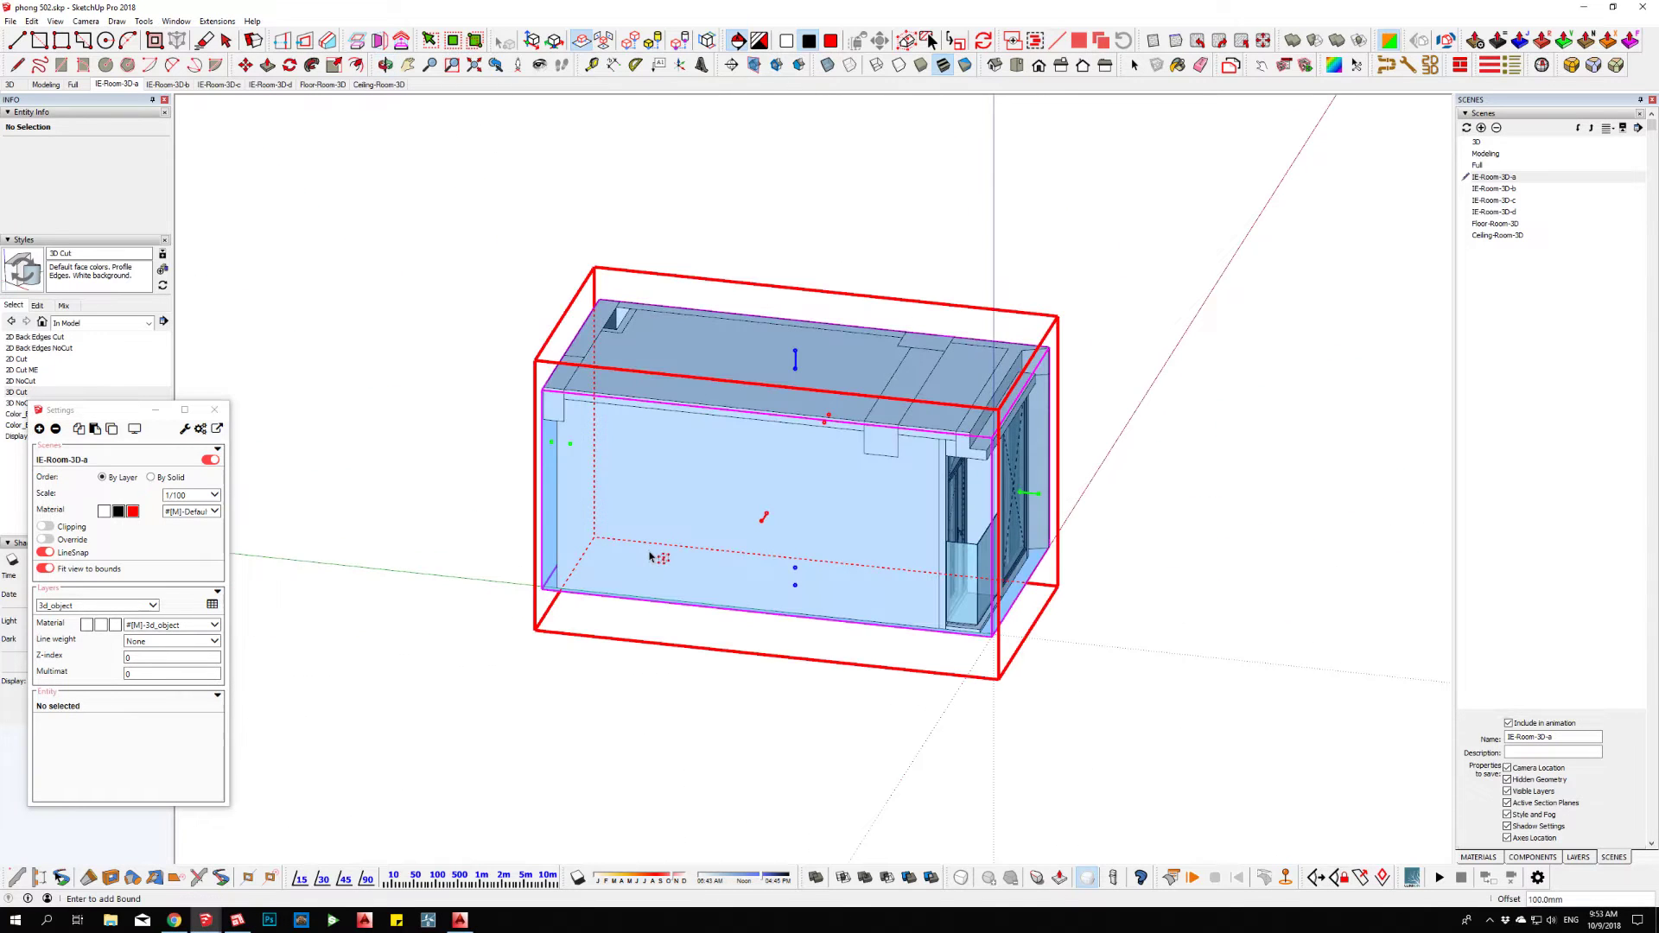
key("Return")
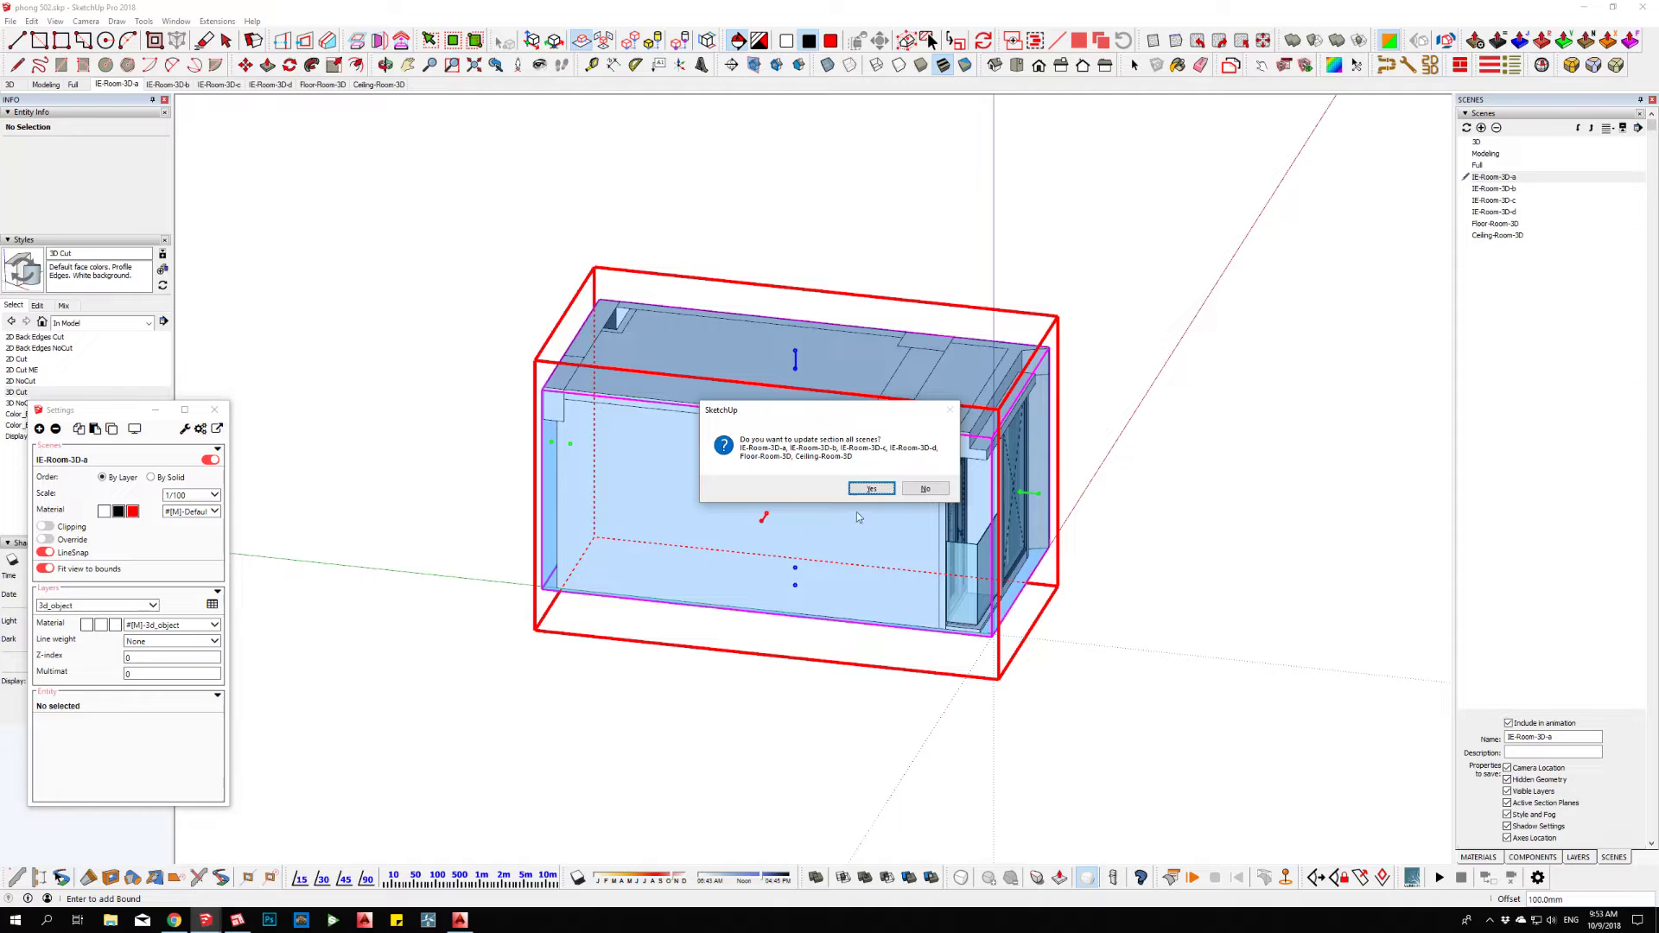
left_click(881, 494)
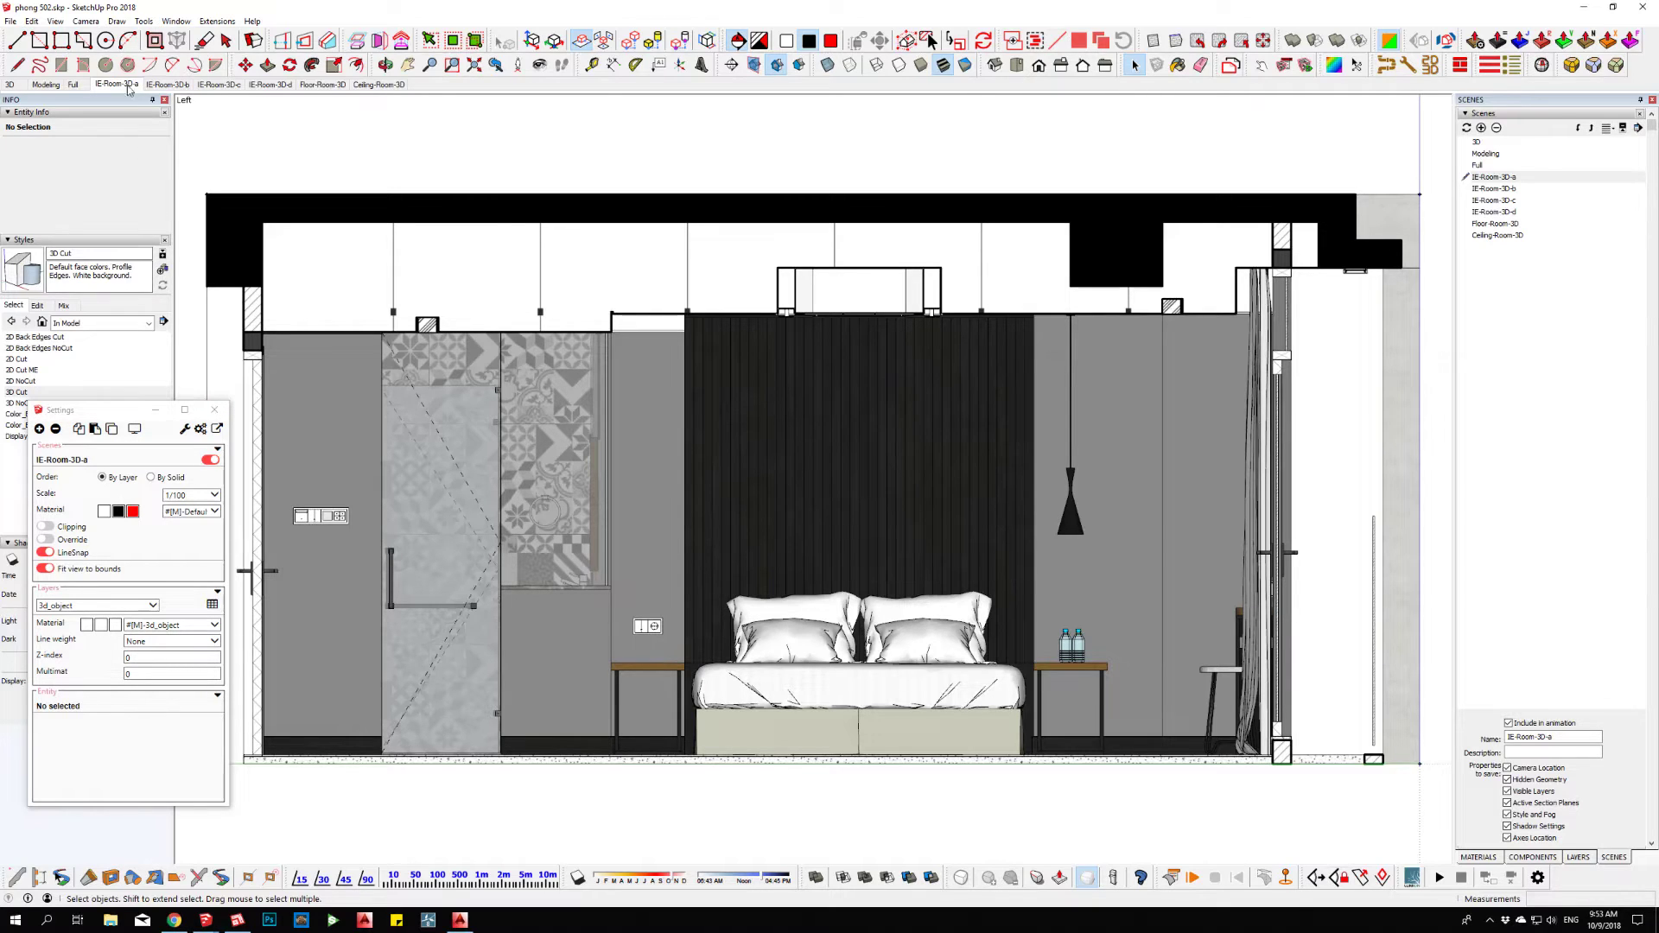
- Duplicate scene IE-Room-3D-a as a new scene named IE-Room-a
left_click_drag(130, 414, 383, 147)
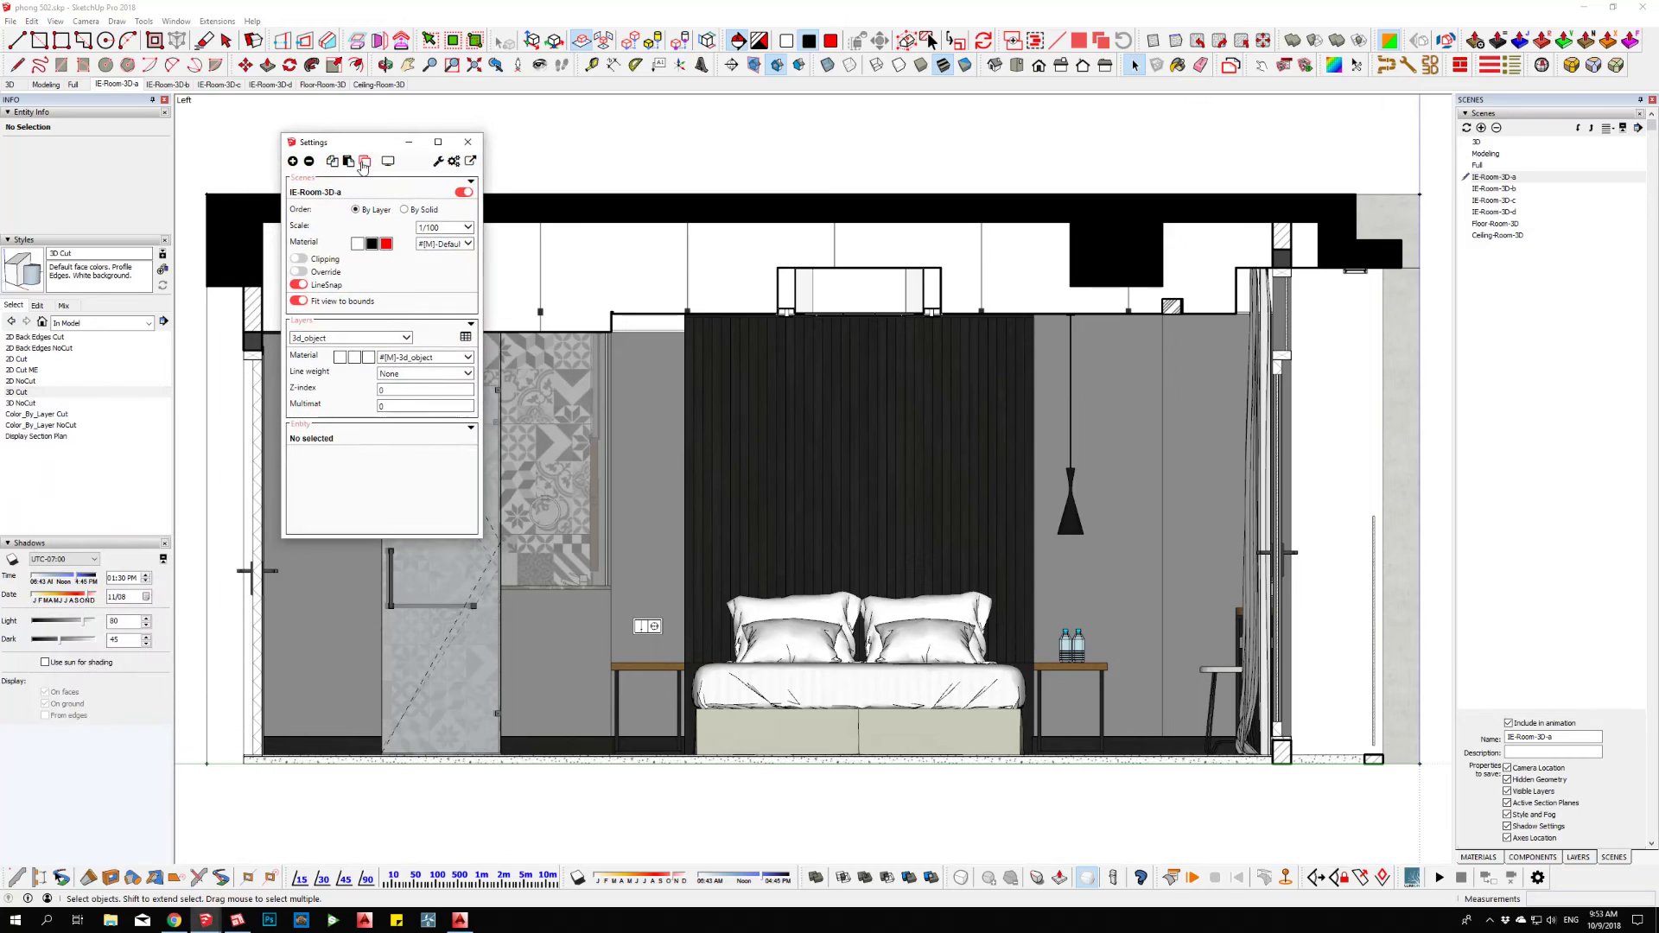
left_click(365, 162)
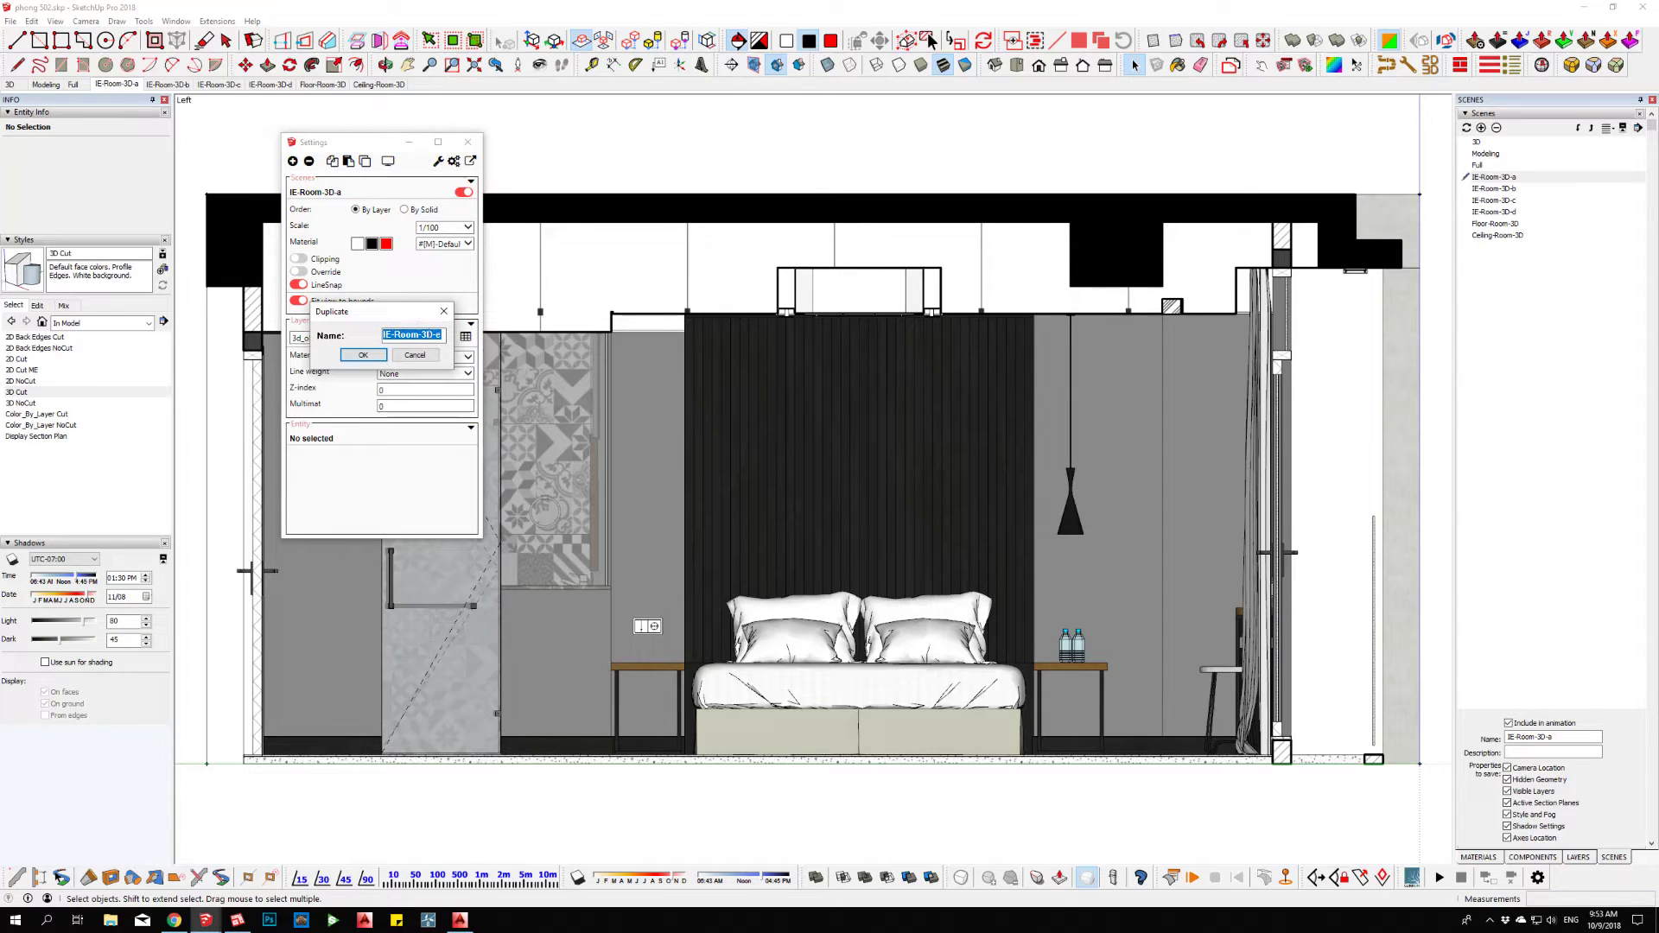
left_click(426, 334)
key("BackSpace")
key("Delete")
key("Delete")
key("Delete")
type("a")
left_click(351, 360)
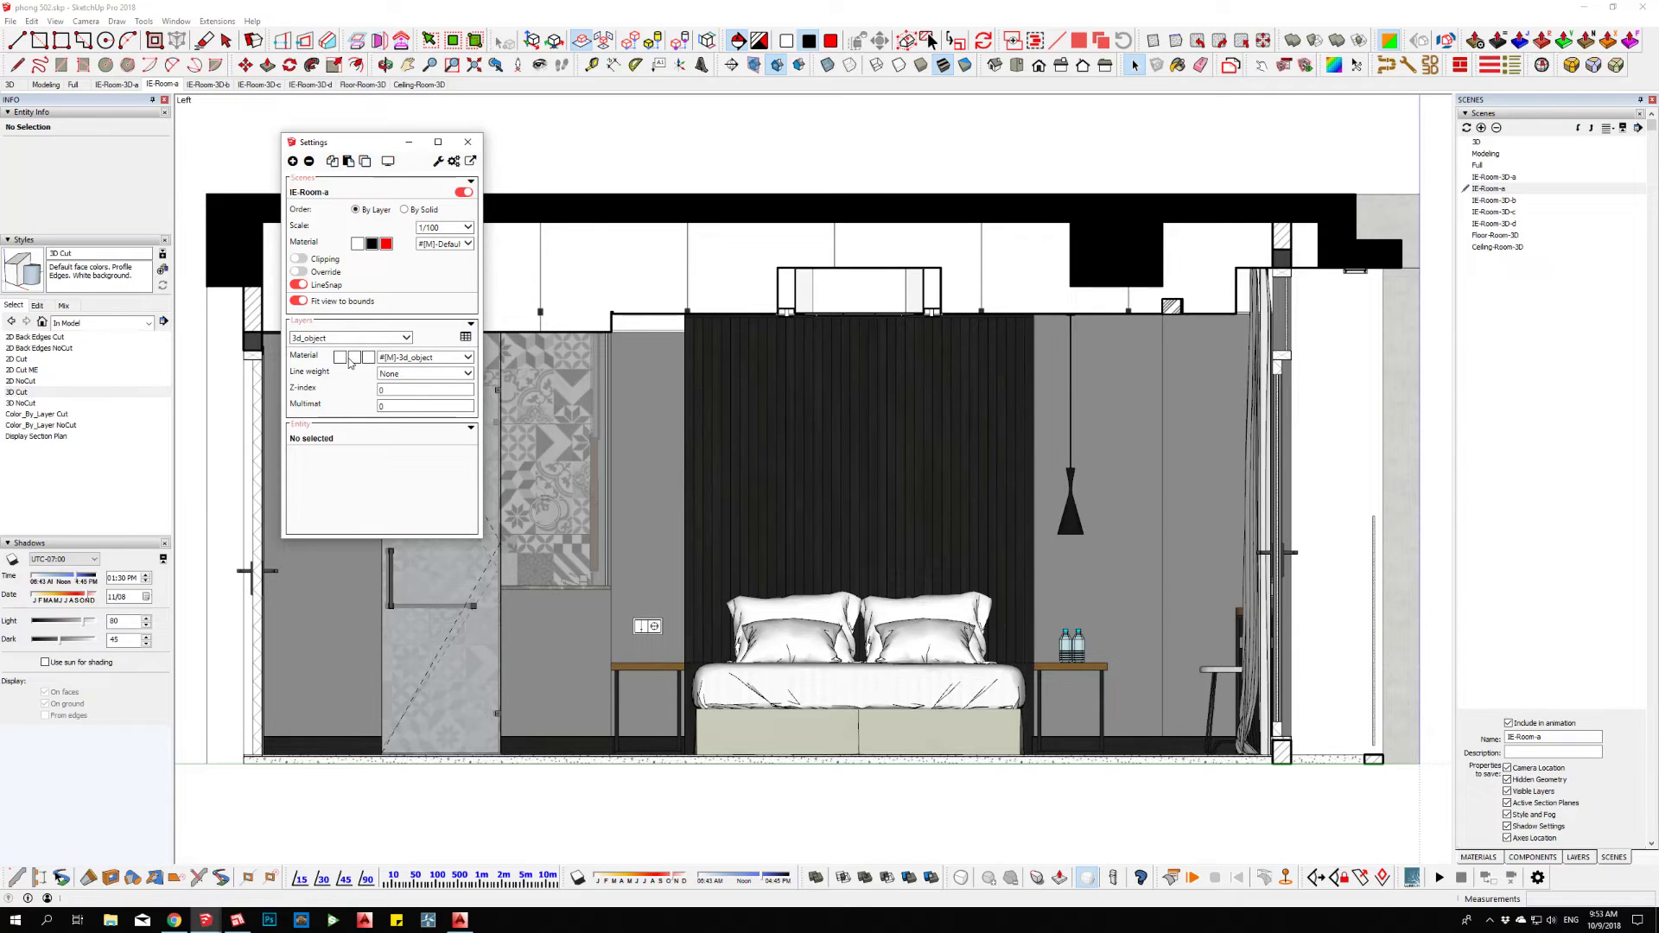
- Fit IE-Room-3D-a to the section bounds at a 30° field of view and update it
left_click(119, 85)
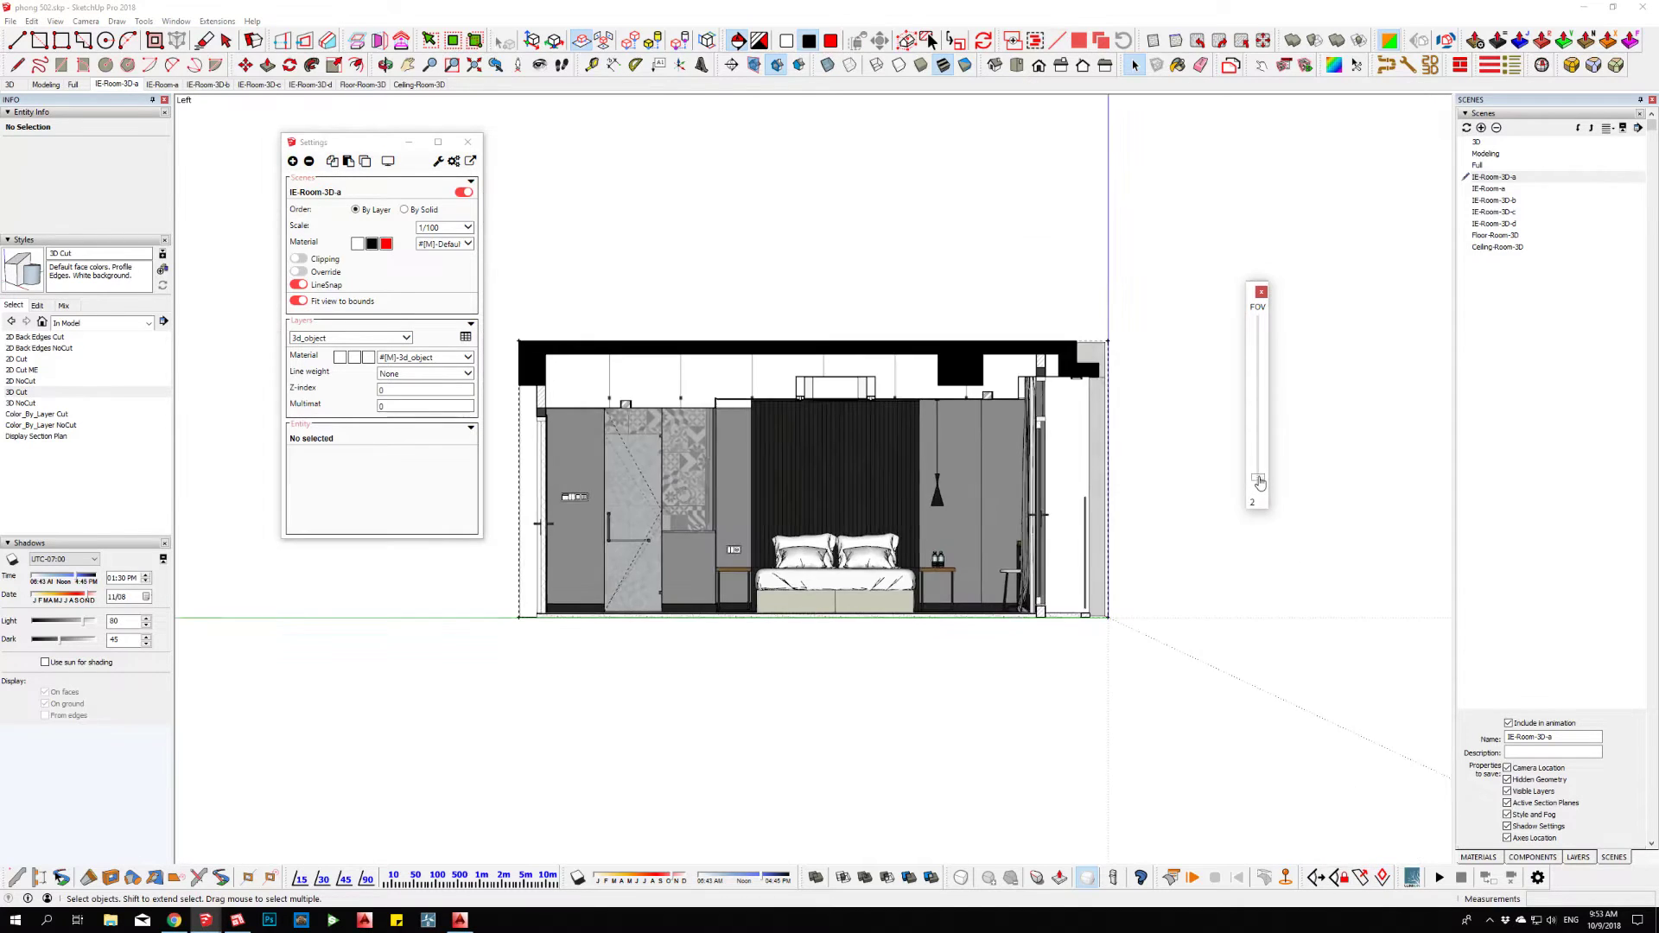
left_click_drag(1258, 481, 1258, 442)
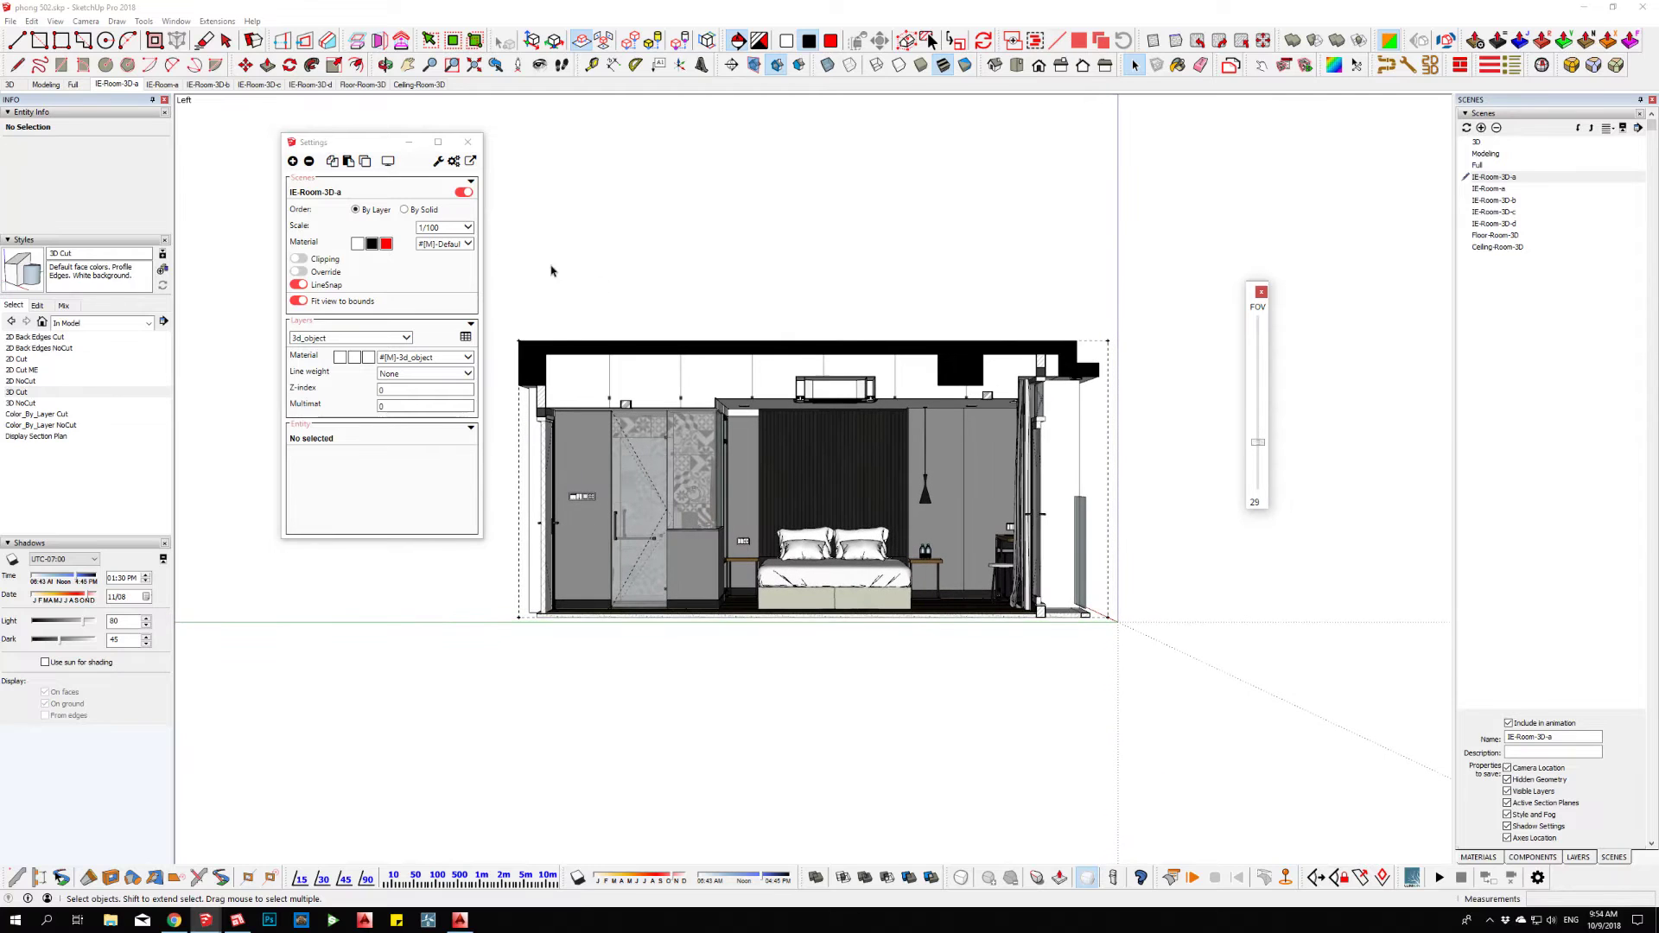
left_click(391, 168)
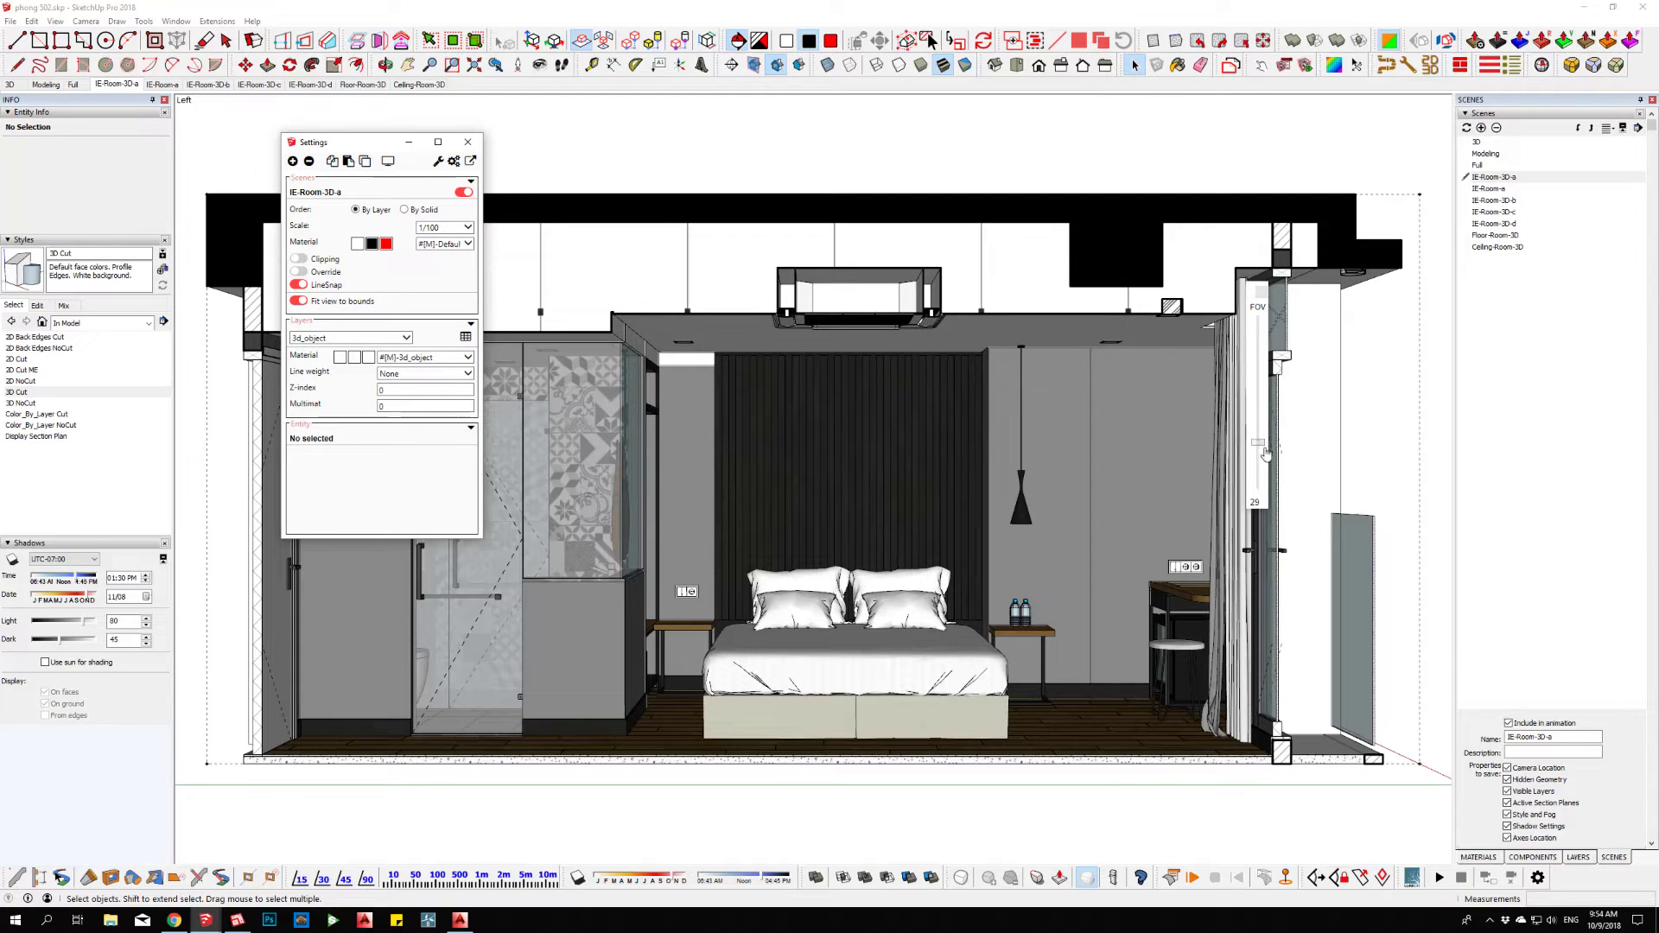
left_click_drag(1265, 454, 1261, 448)
scroll(1261, 446, "down", 2)
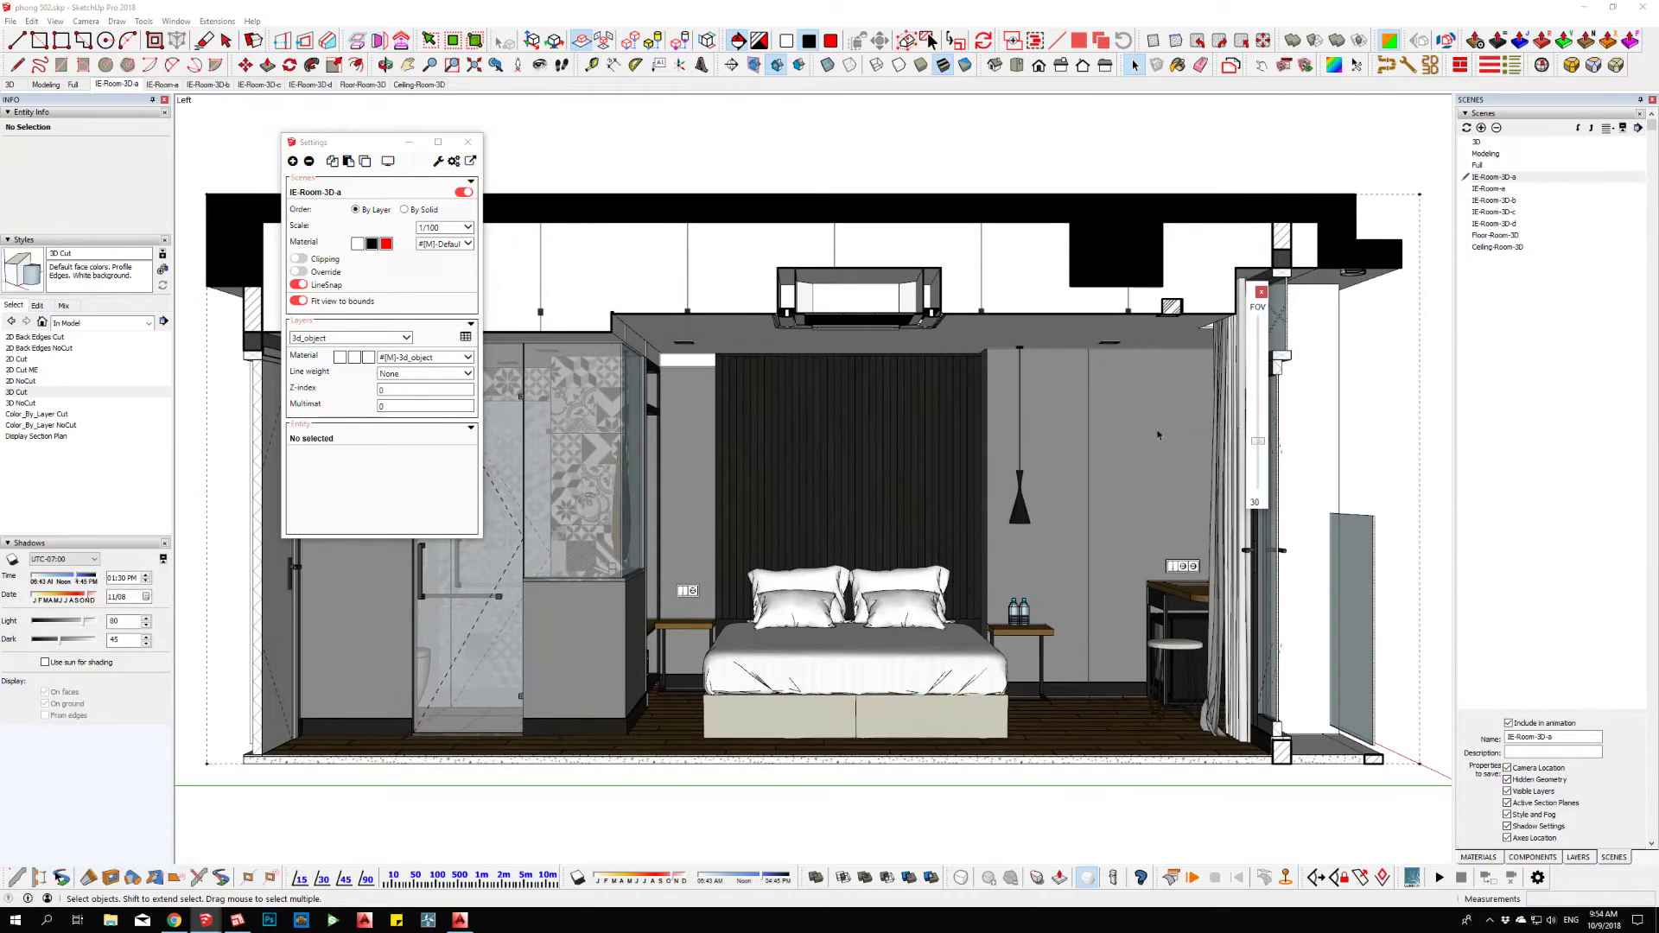
right_click(110, 85)
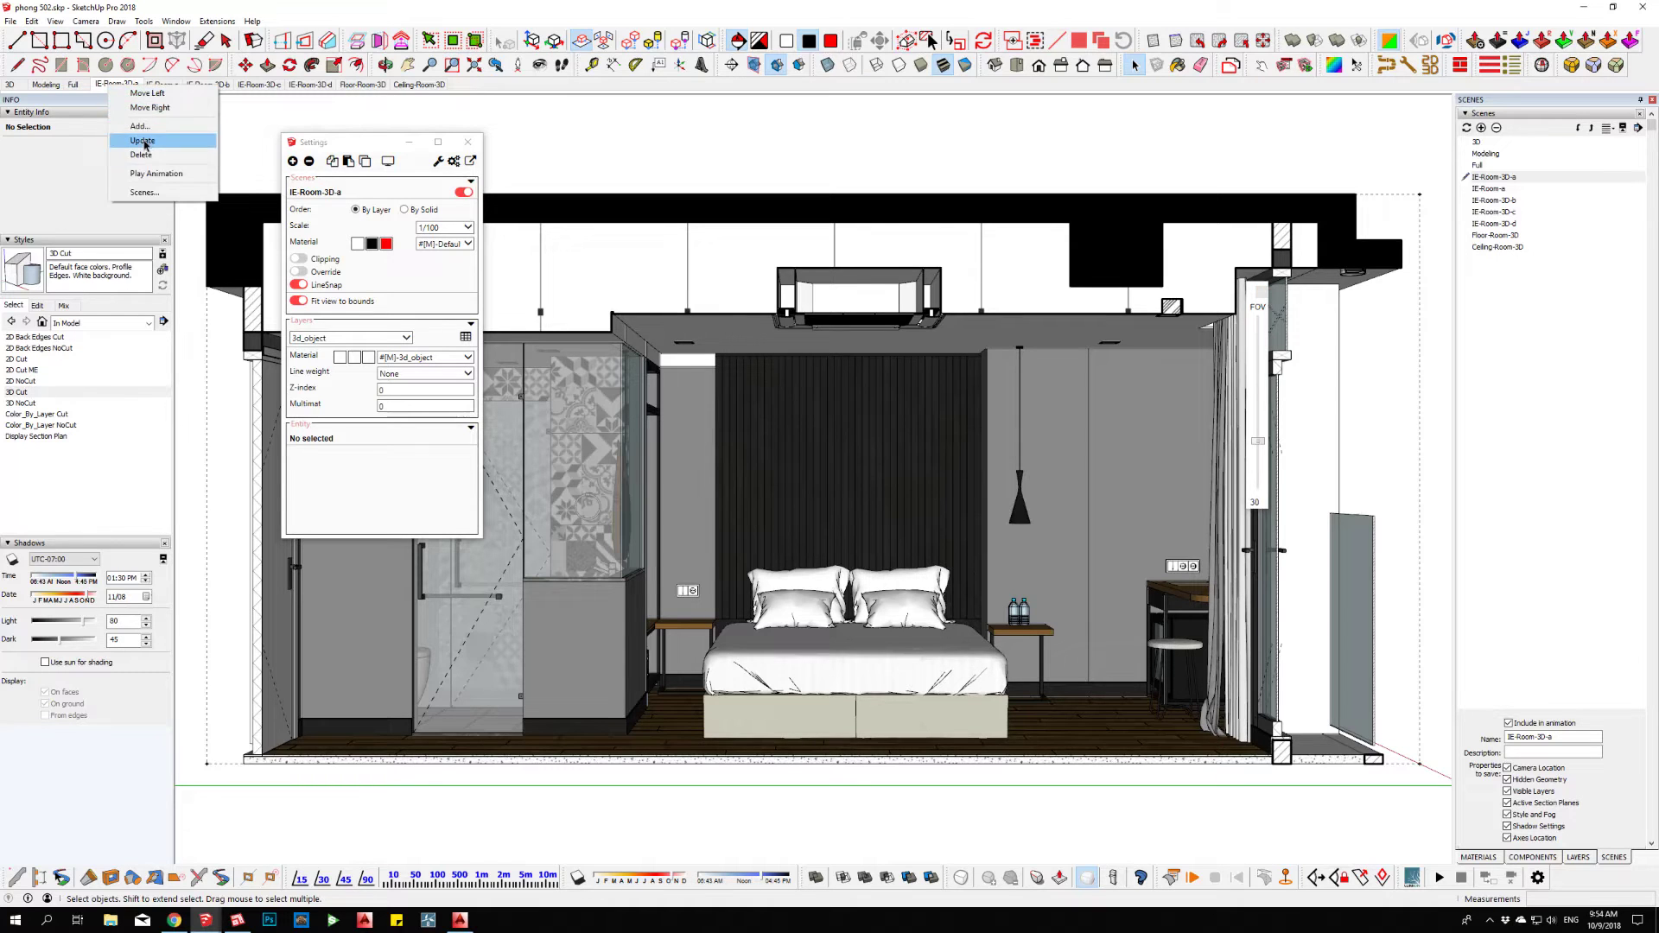
left_click(144, 141)
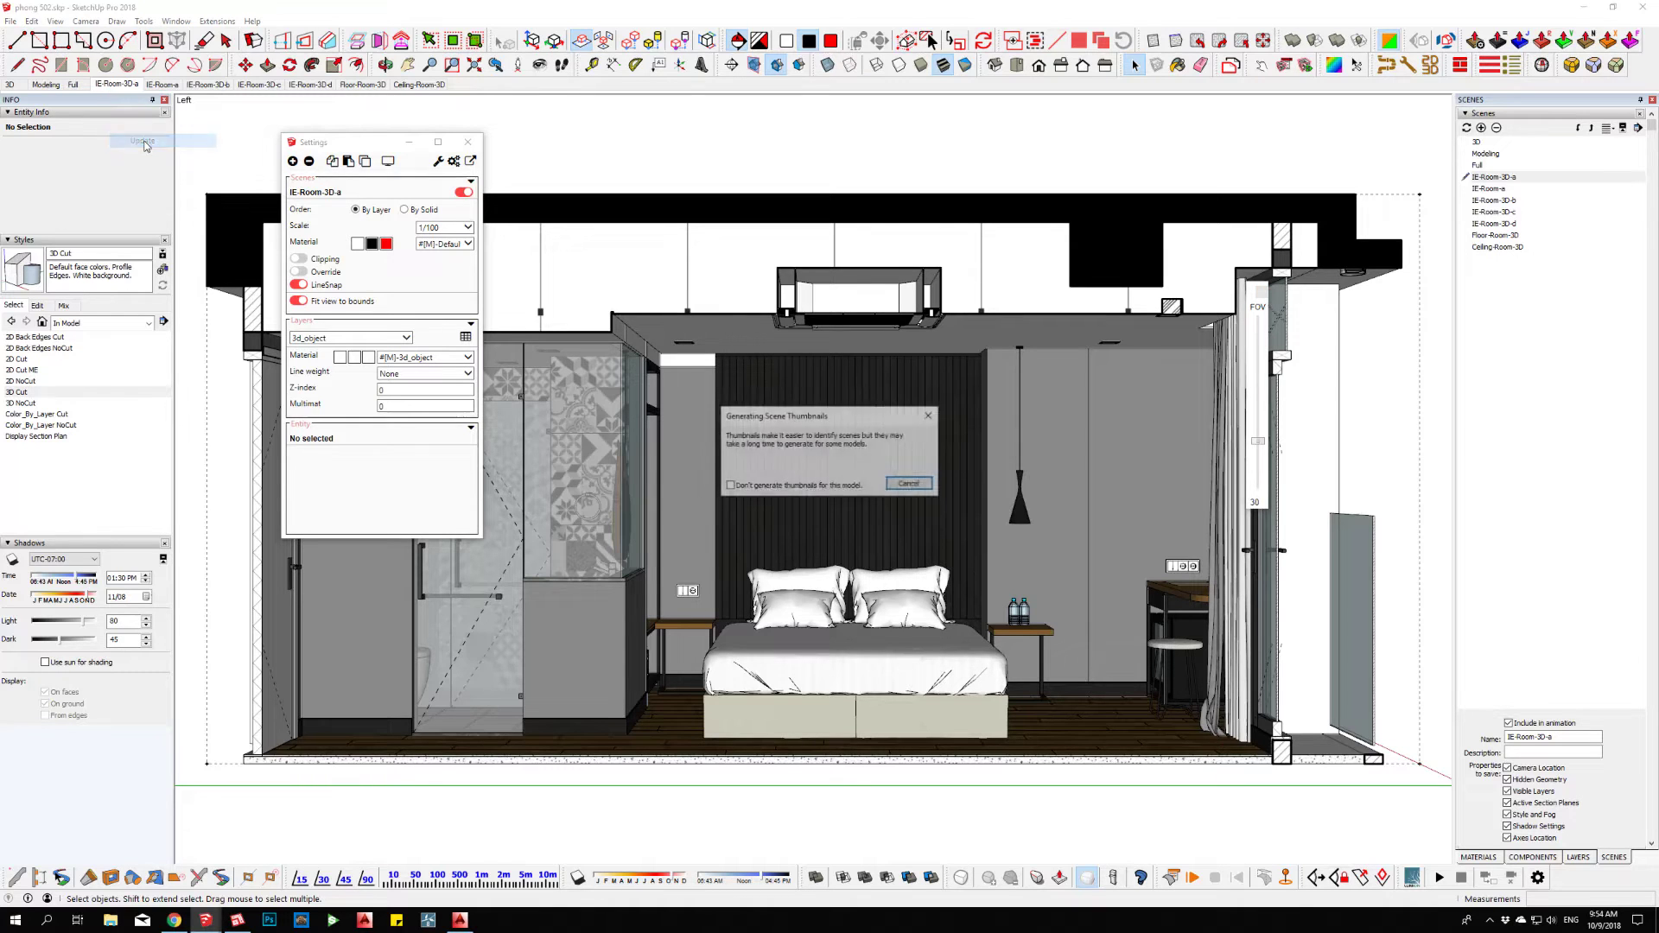
left_click(208, 84)
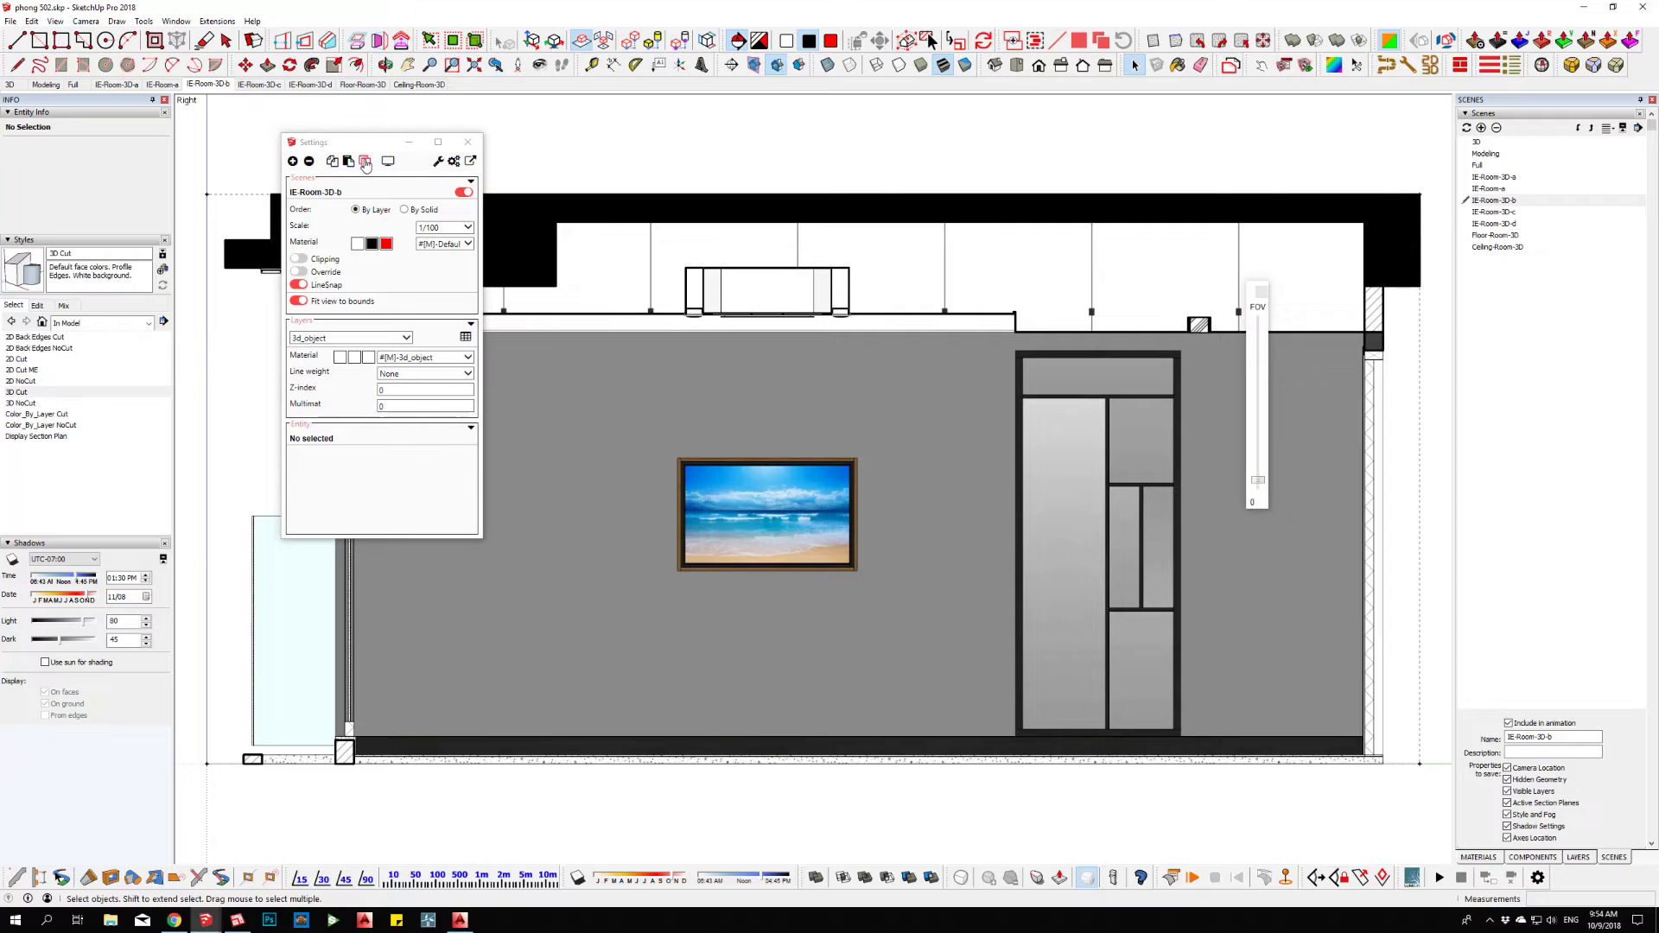
- Duplicate IE-Room-3D-b and IE-Room-3D-c as scenes IE-Room-b and IE-Room-c
left_click(364, 161)
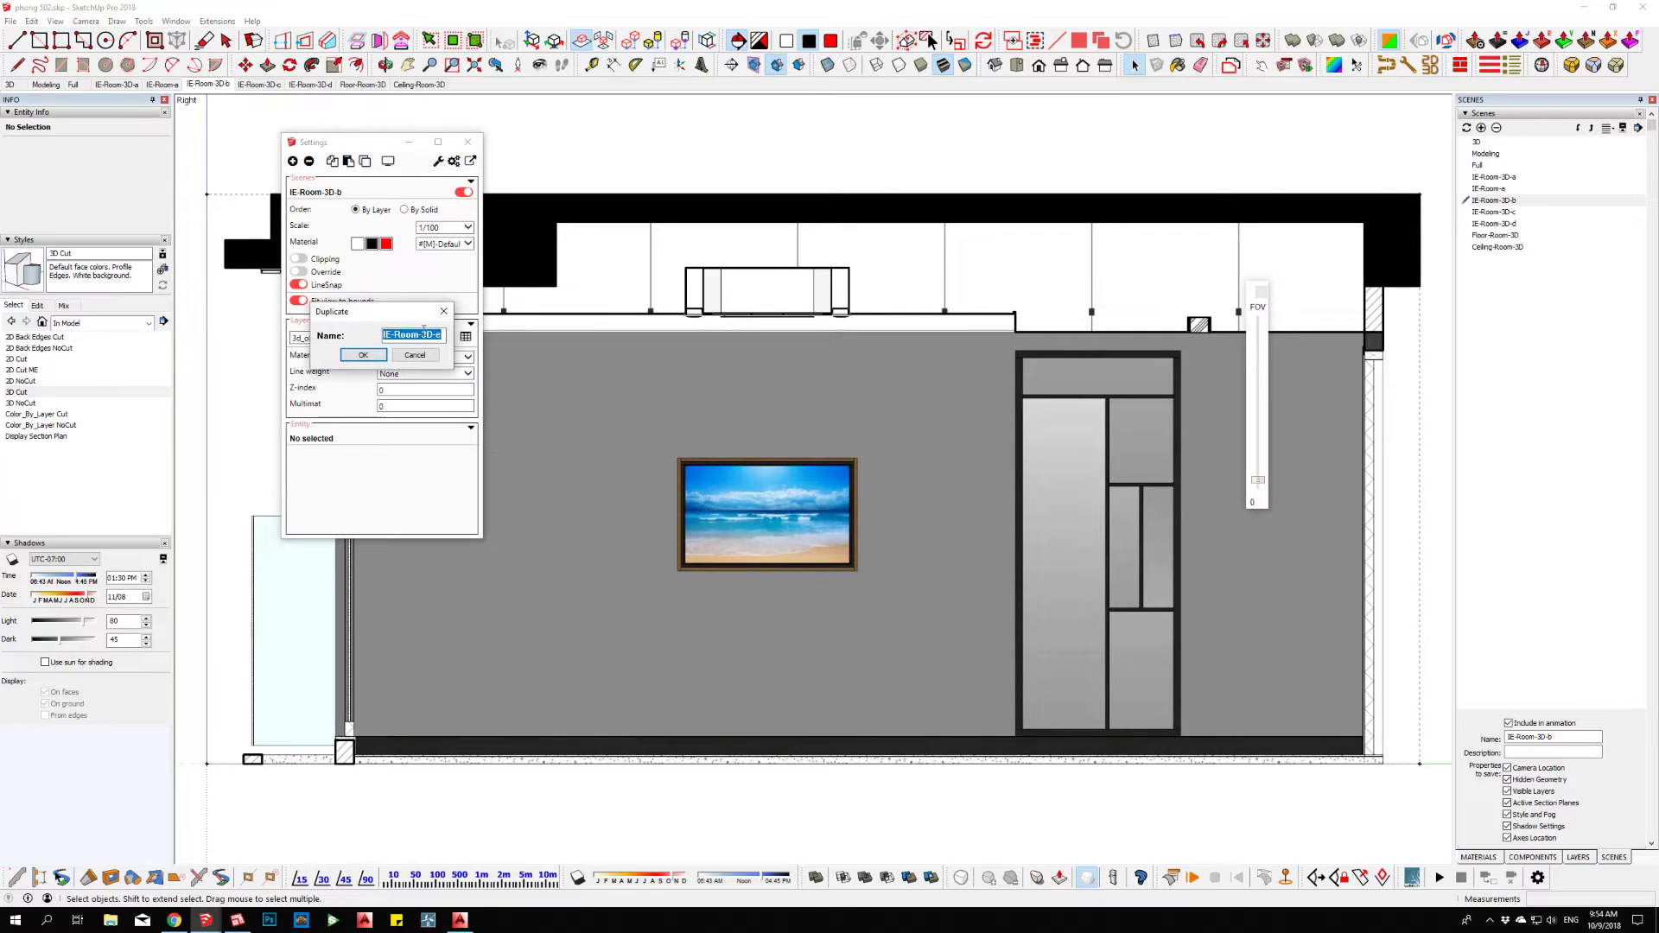
left_click(423, 334)
type("b")
left_click(371, 356)
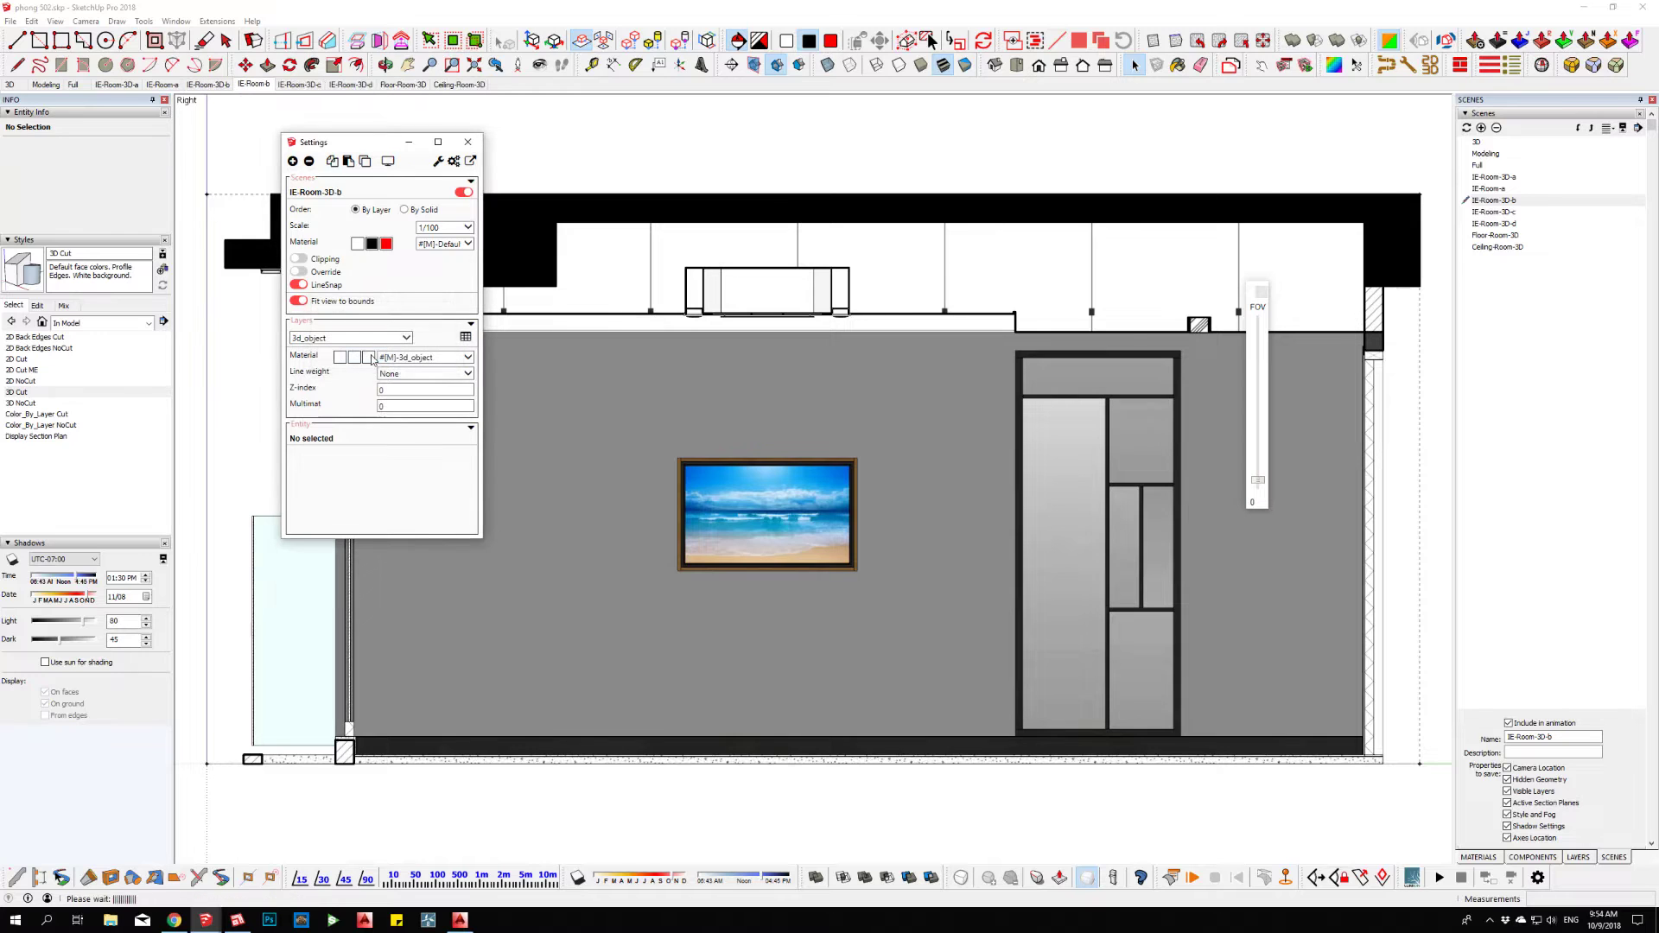
left_click(299, 84)
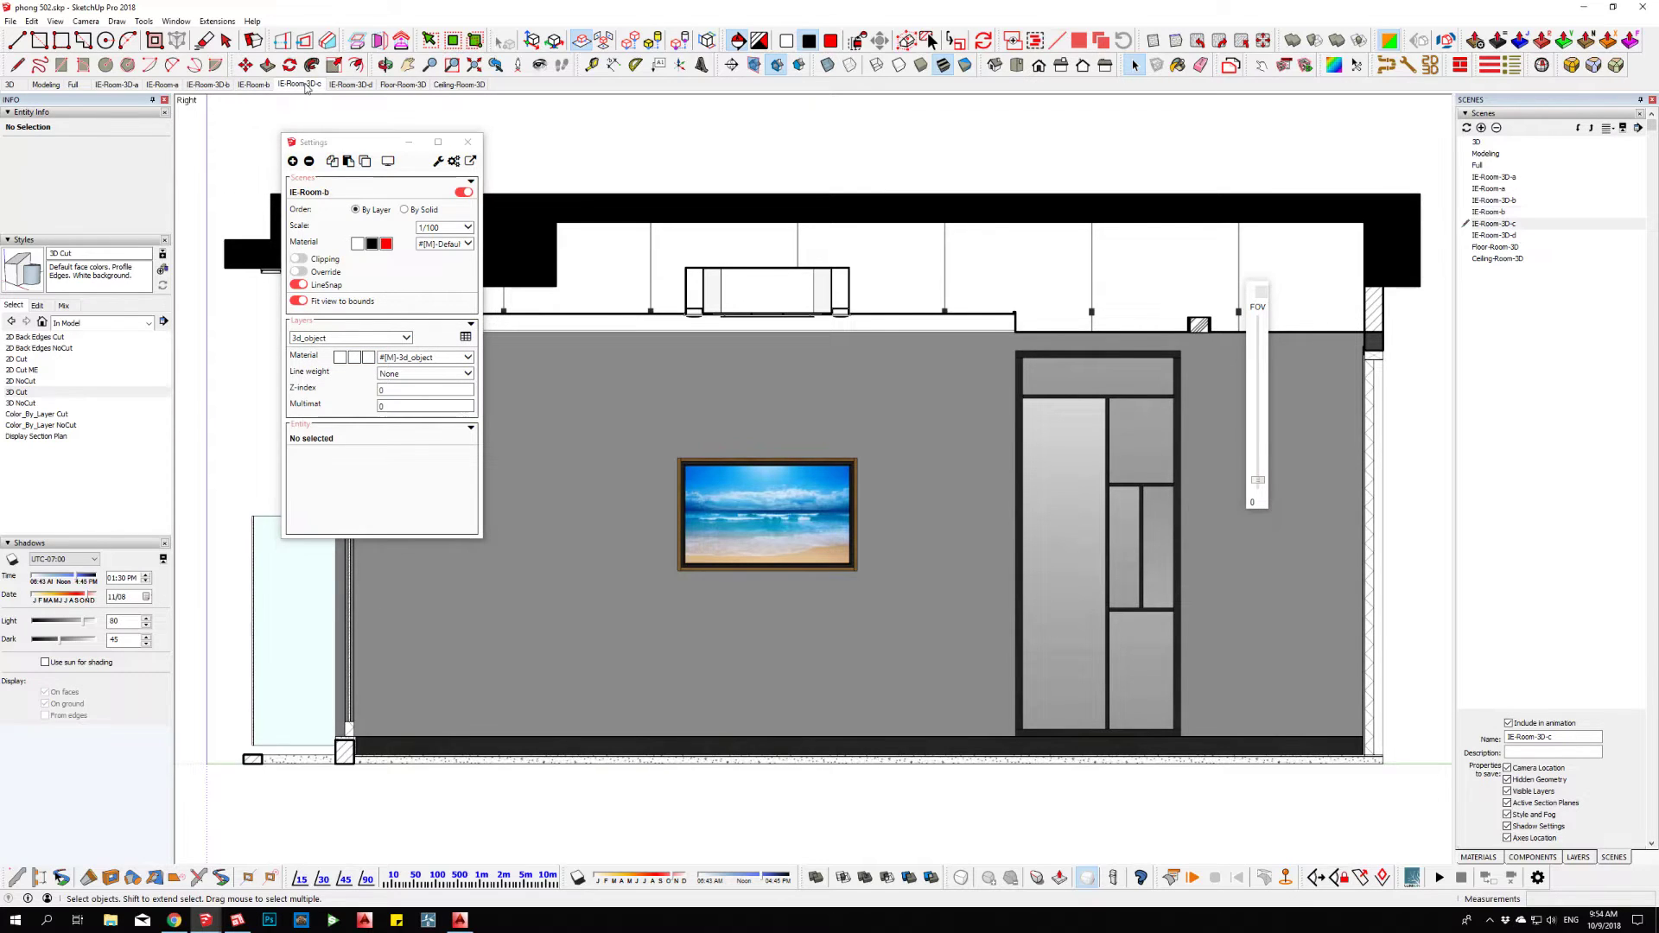
left_click(366, 162)
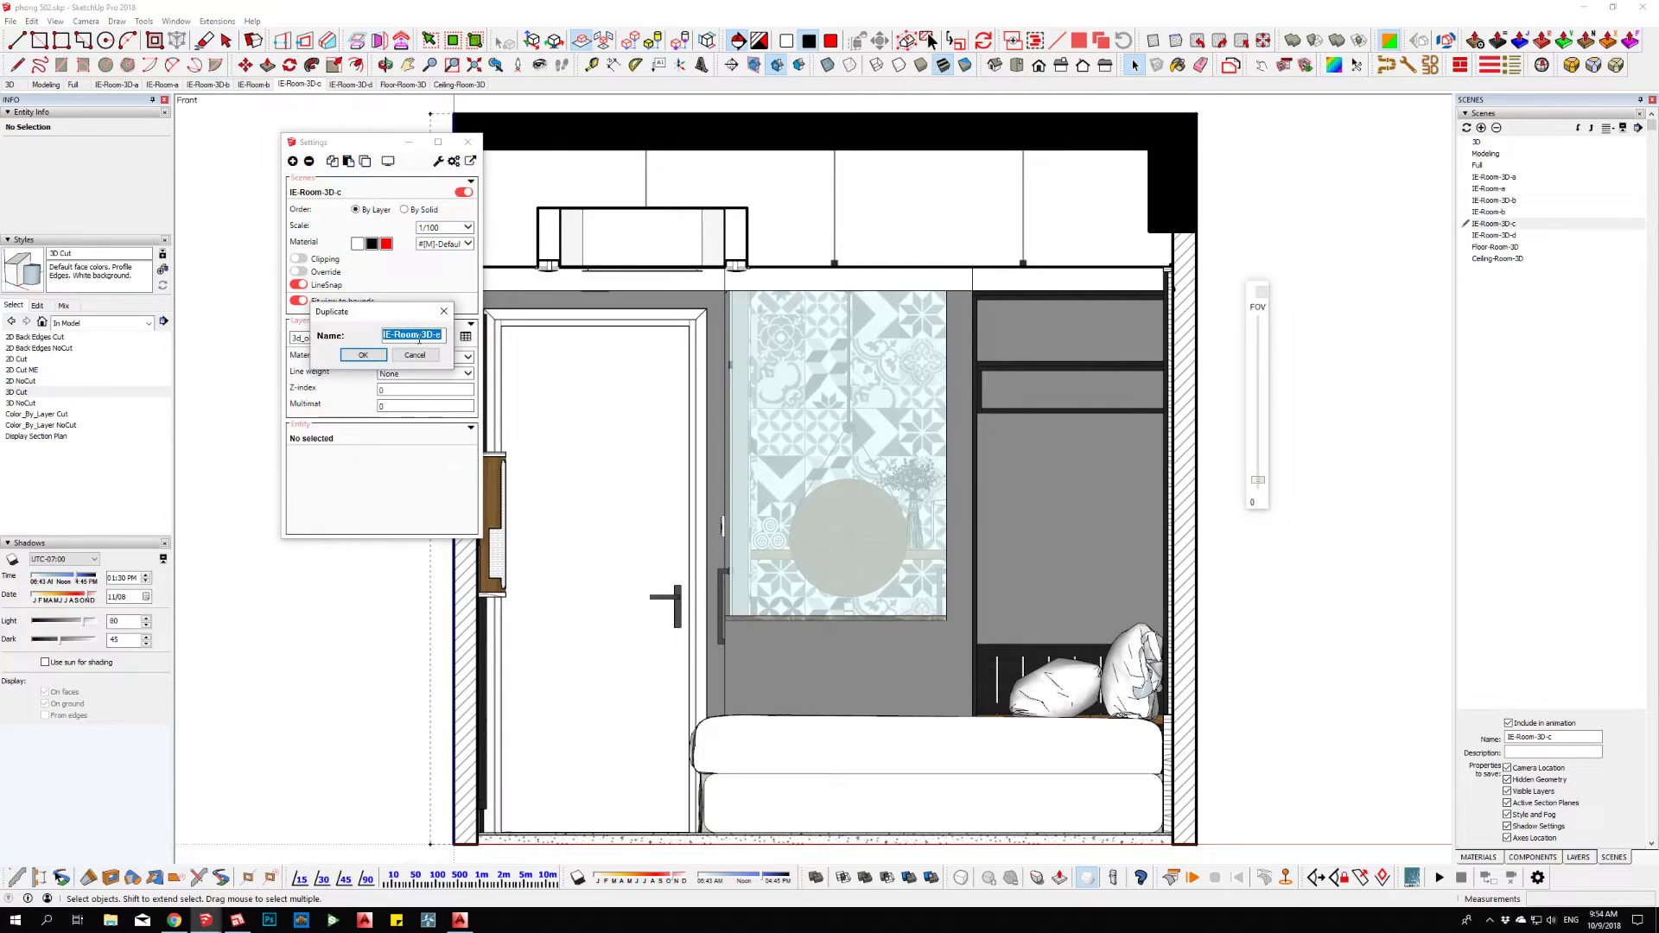
type("c")
left_click(363, 356)
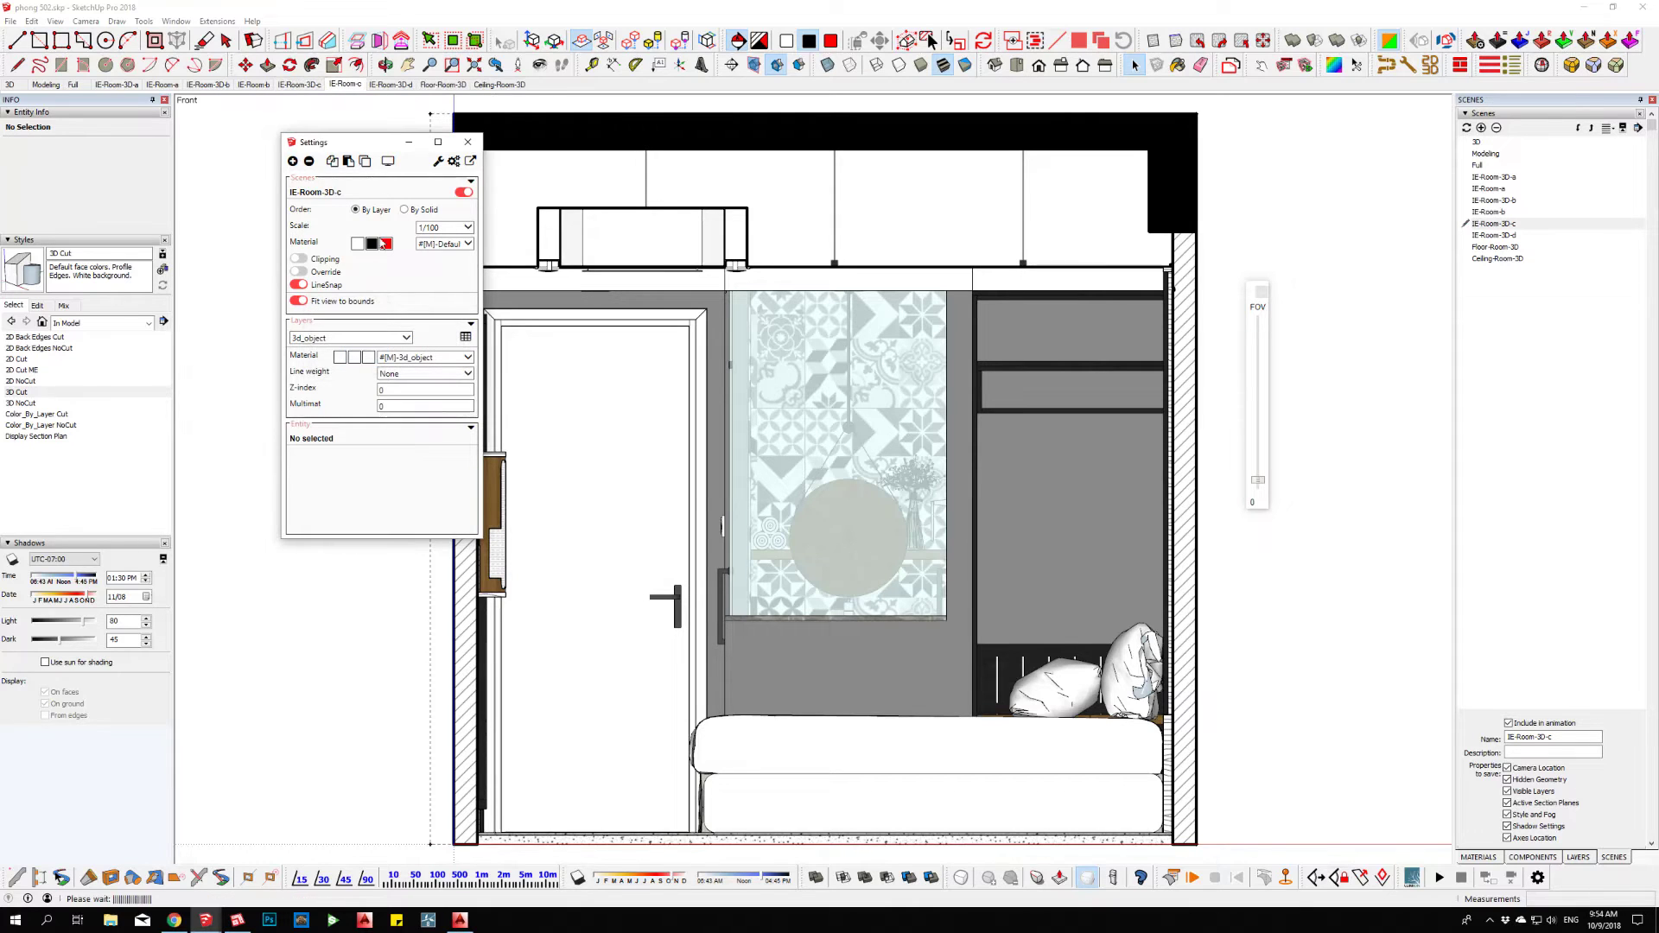
- Duplicate IE-Room-3D-d as IE-Room-d, then widen the IE-Room-3D-d view
left_click(391, 85)
left_click(365, 161)
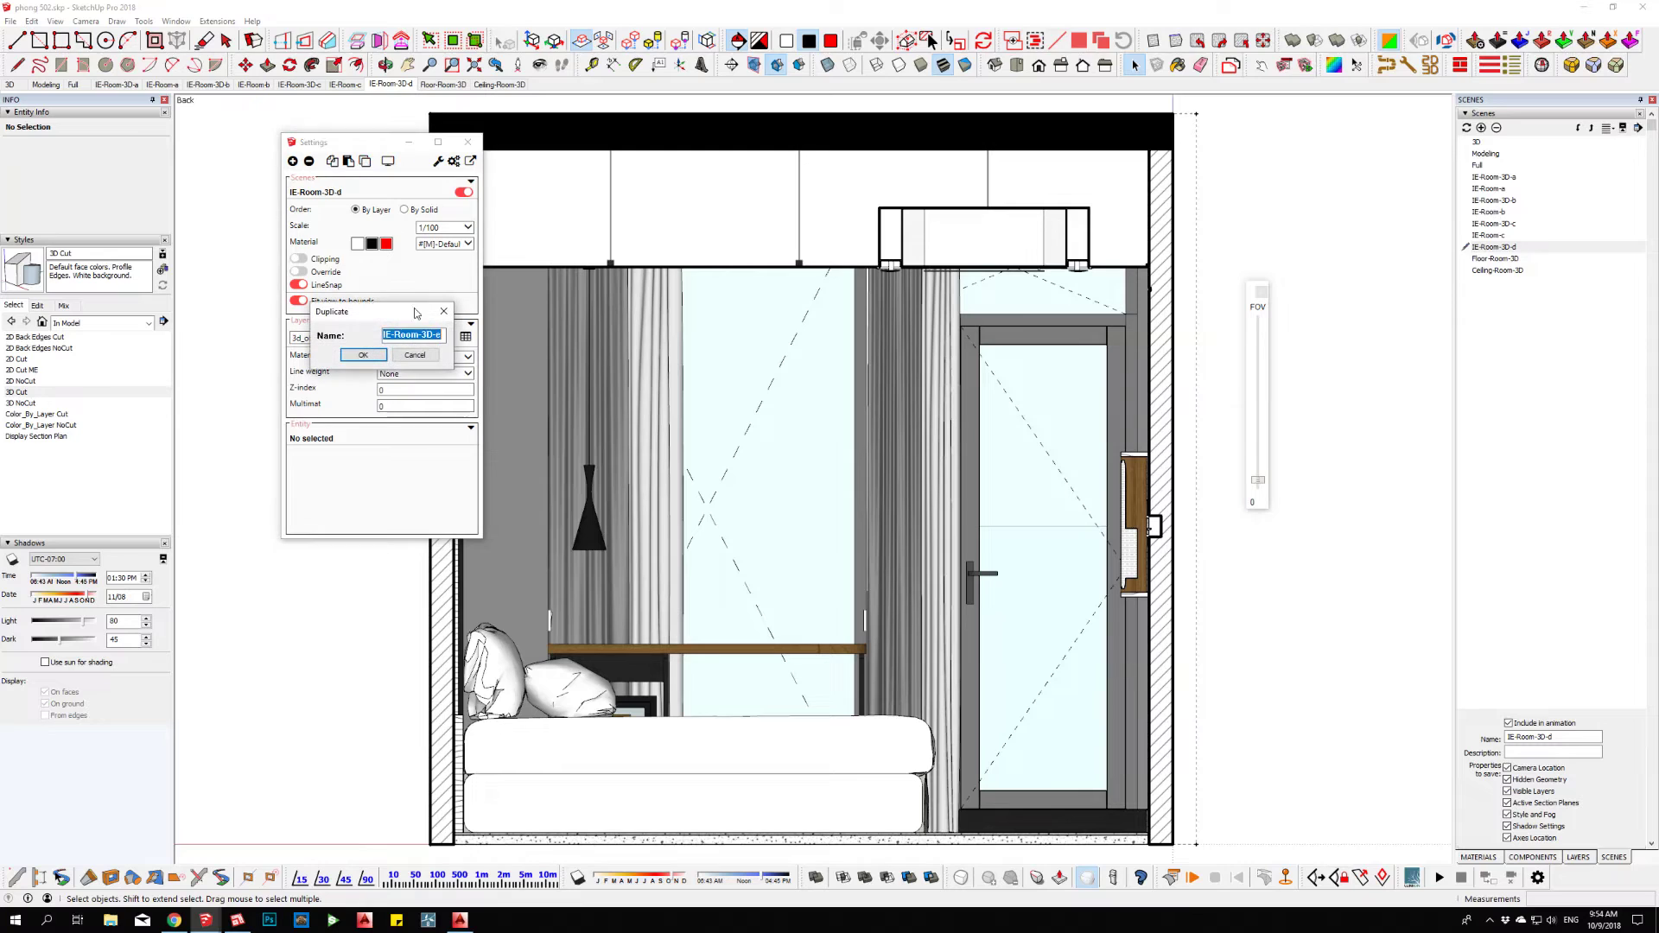
type("IE-Room-d")
left_click(360, 355)
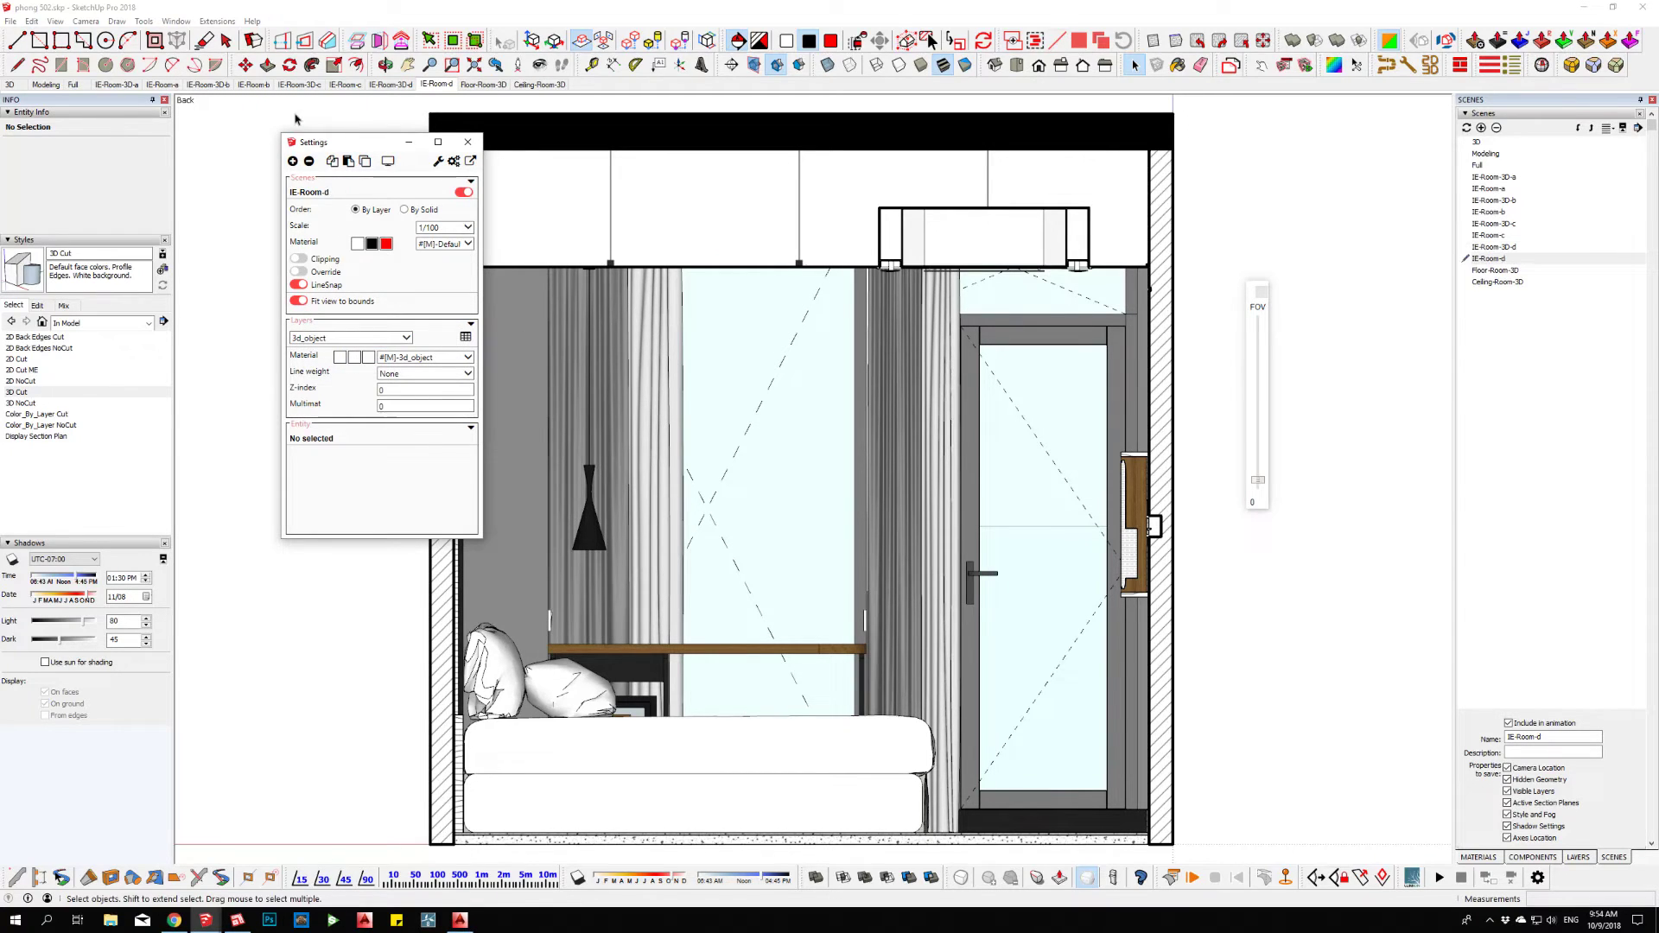
left_click(395, 86)
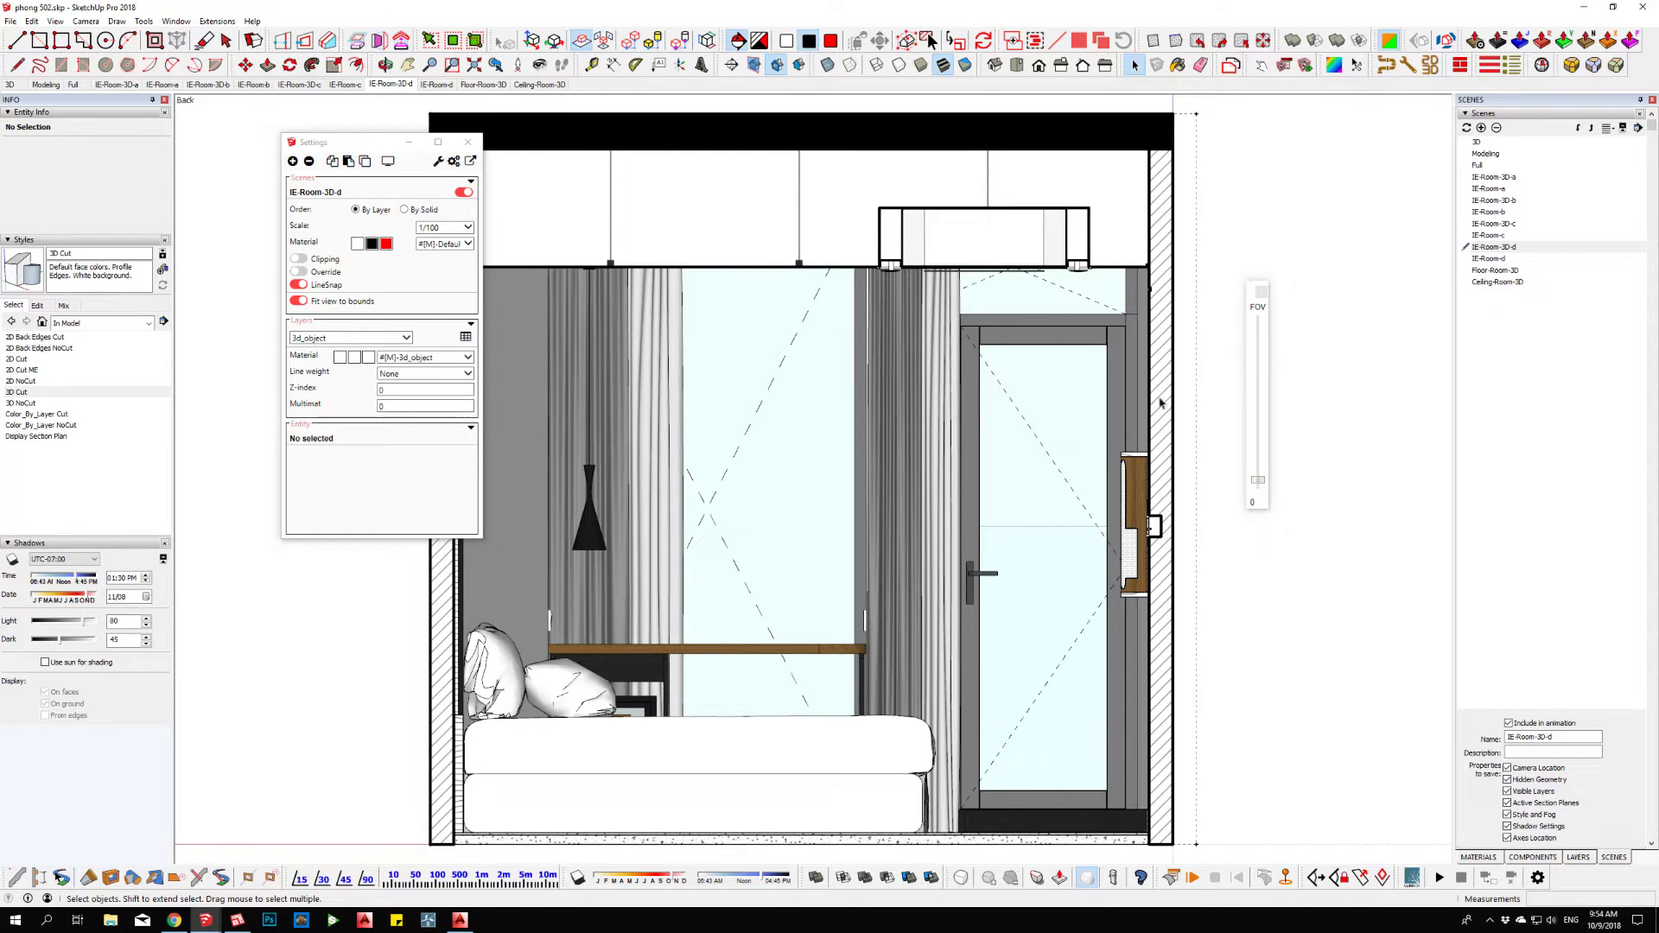
left_click(1257, 484)
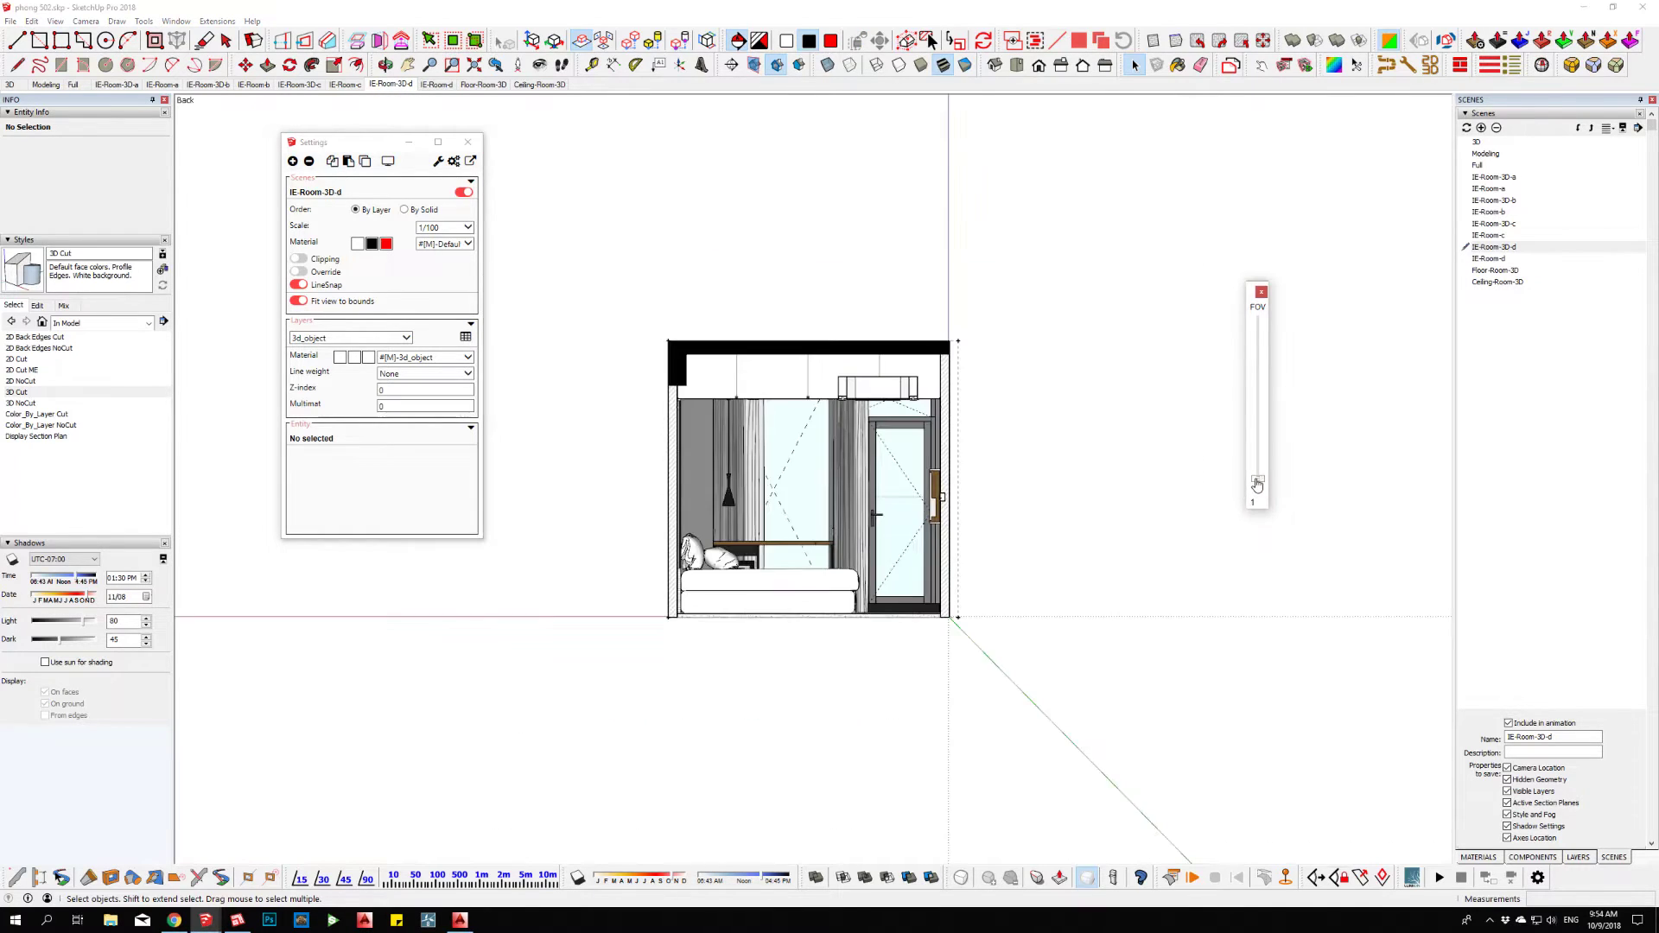
- Fit IE-Room-3D-d as a perspective view and save it into that scene
left_click(380, 164)
left_click(1262, 480)
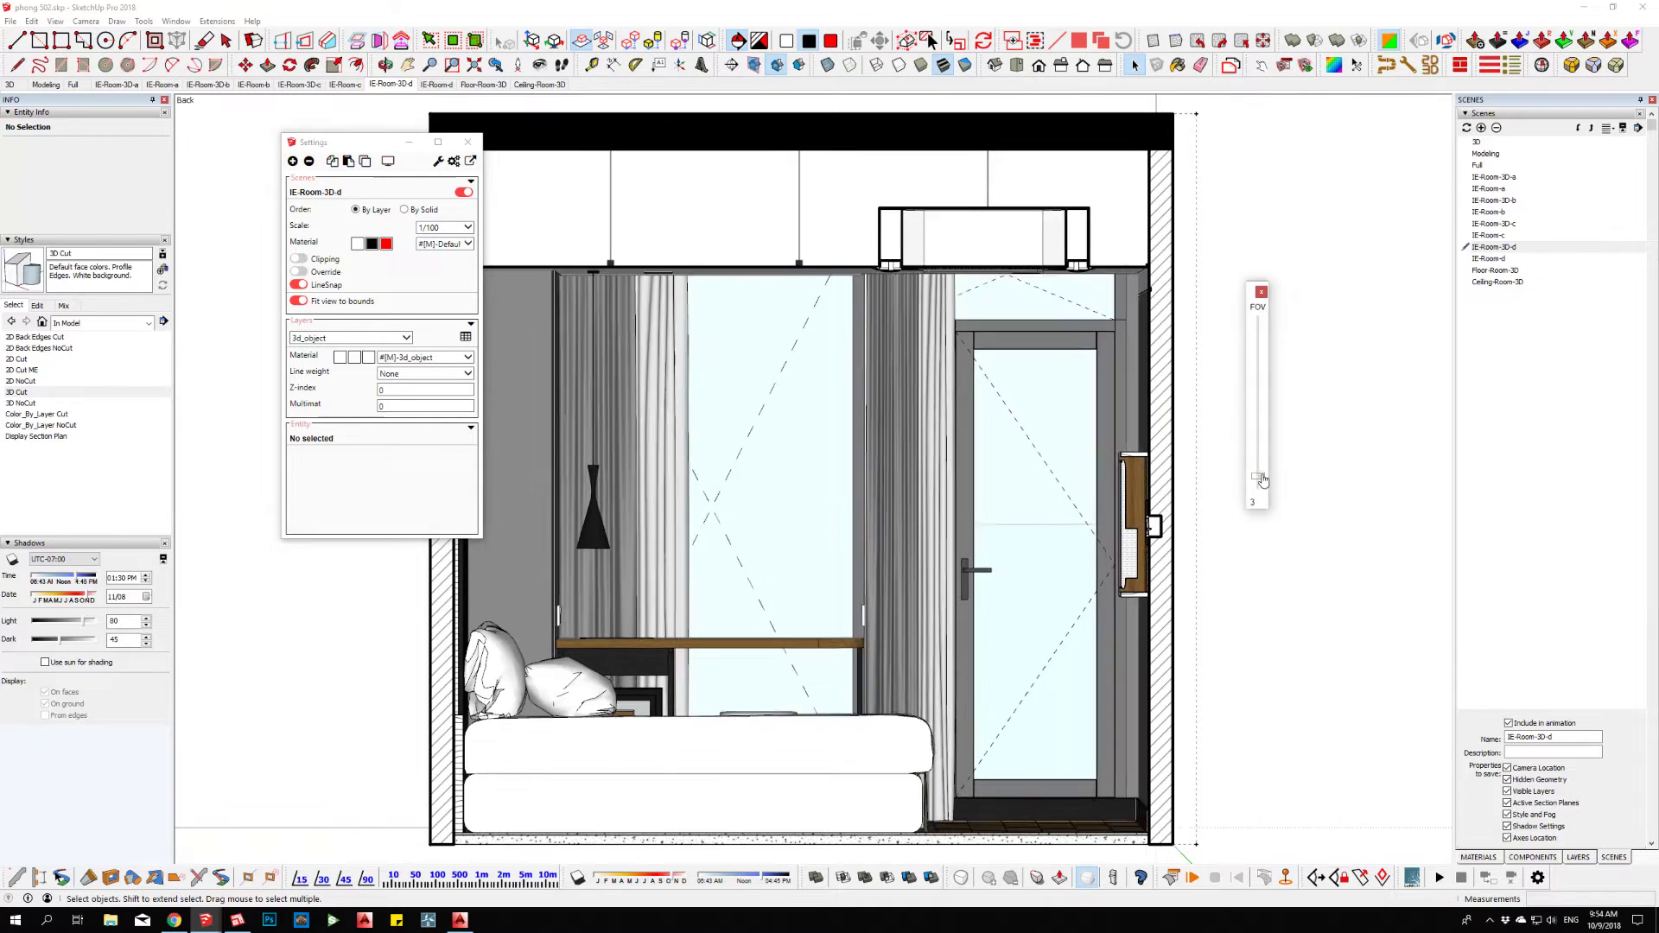
left_click_drag(1263, 480, 1264, 447)
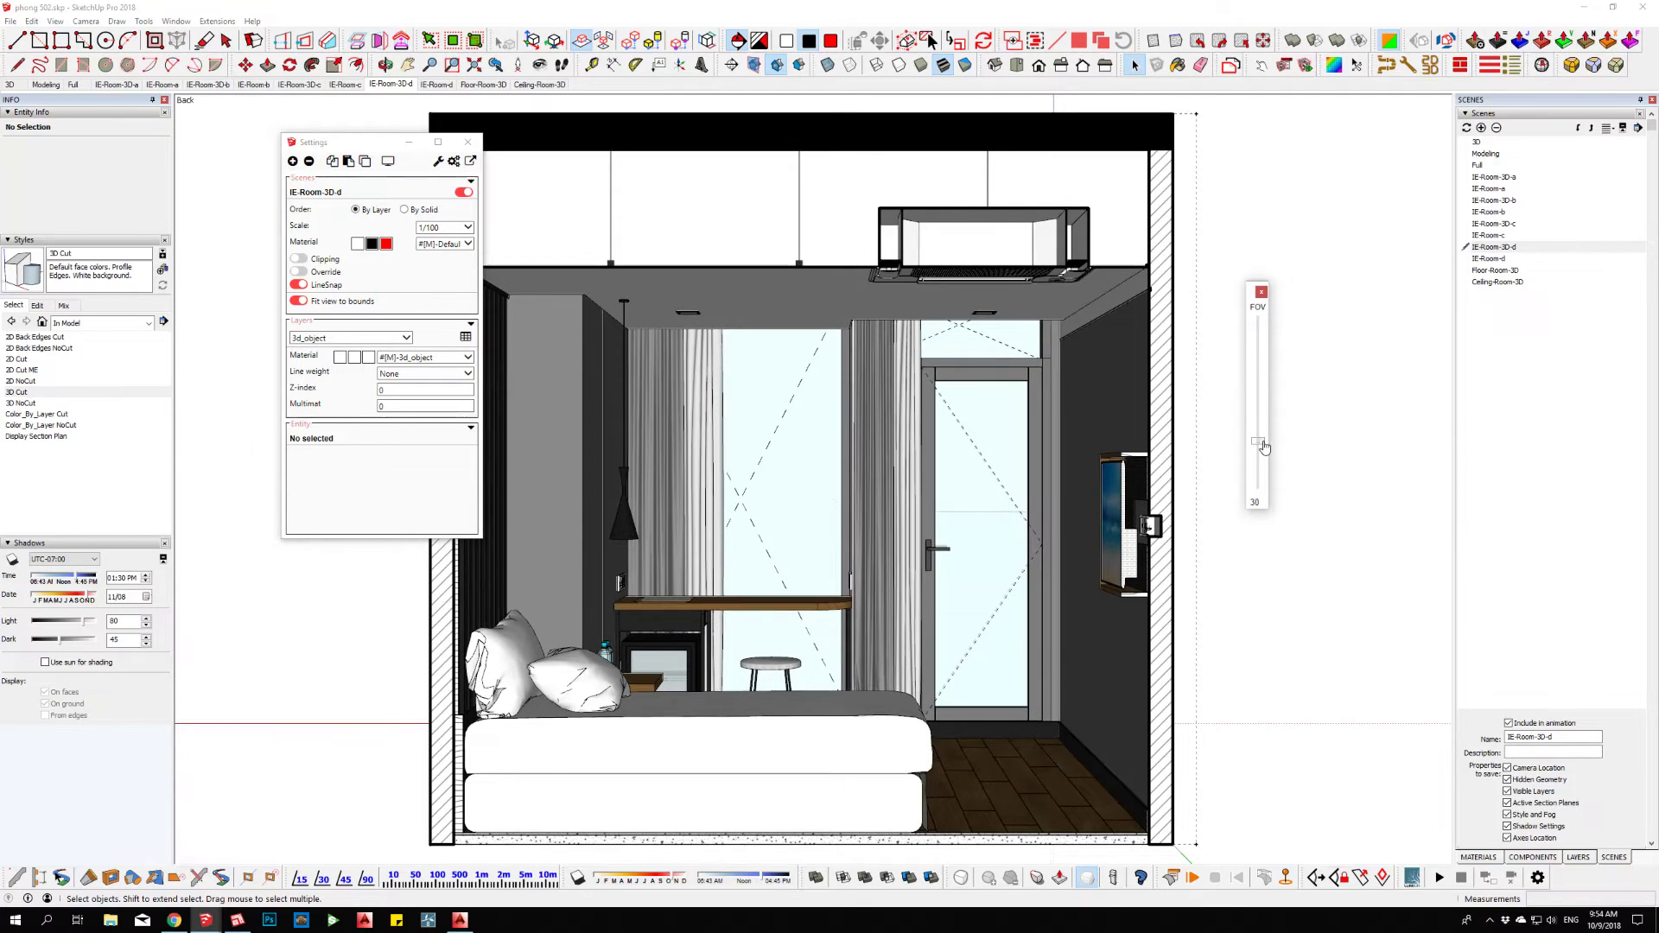
right_click(397, 84)
left_click(432, 140)
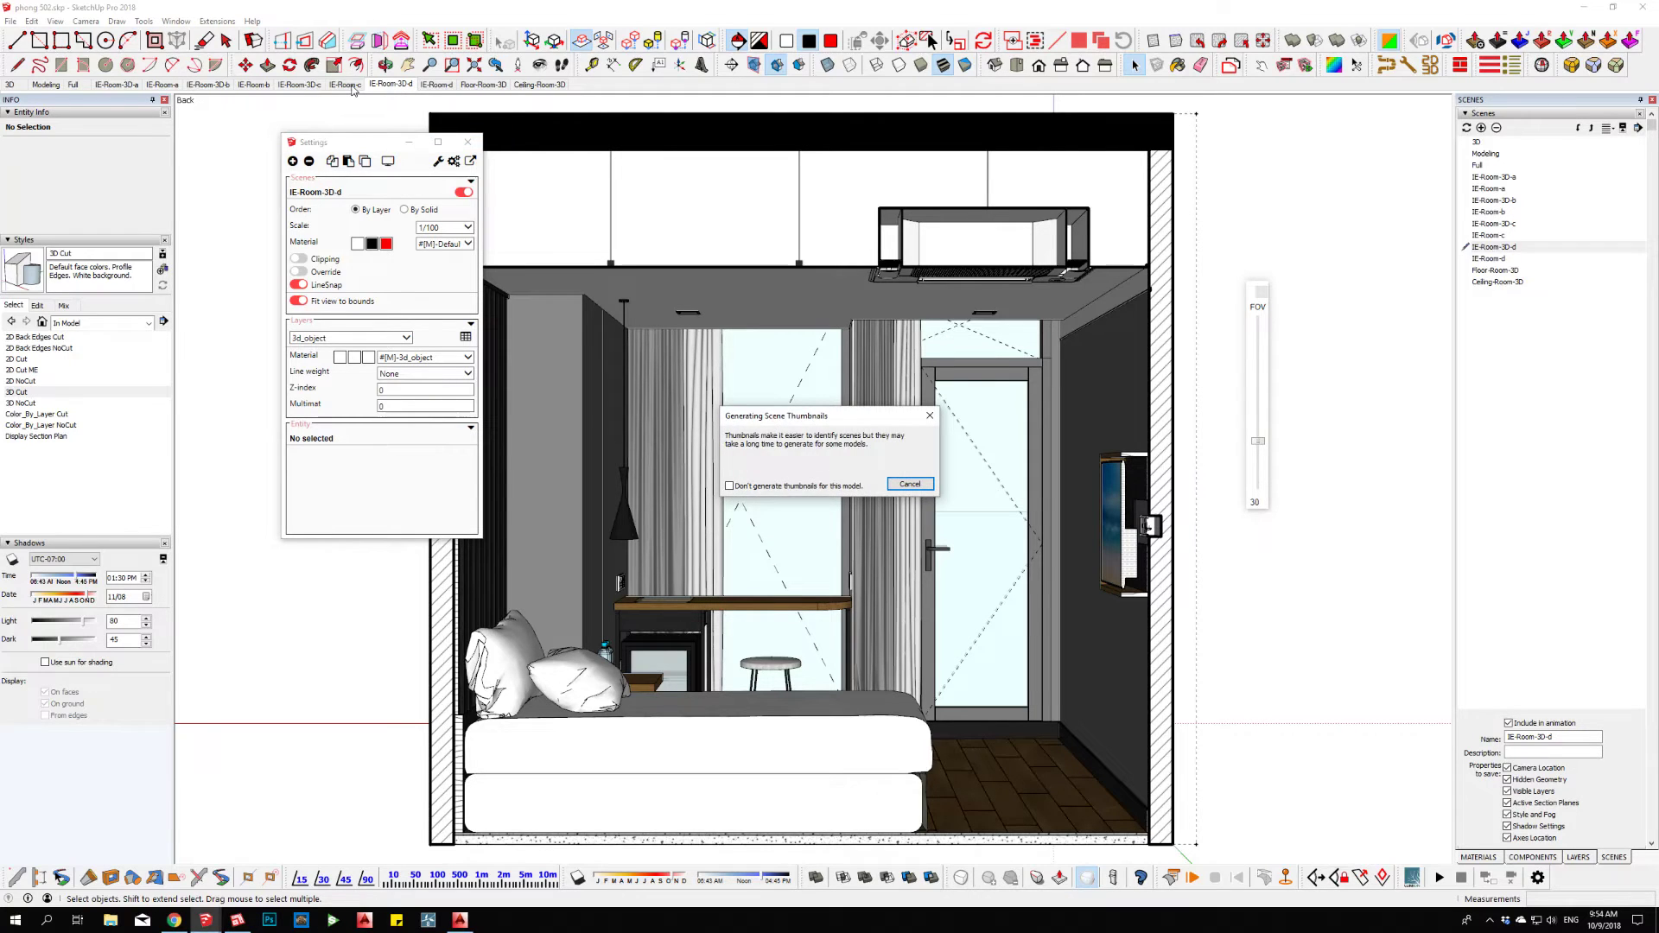
left_click(1020, 505)
- Give IE-Room-3D-c a fitted 30° perspective view and update the scene
left_click(298, 84)
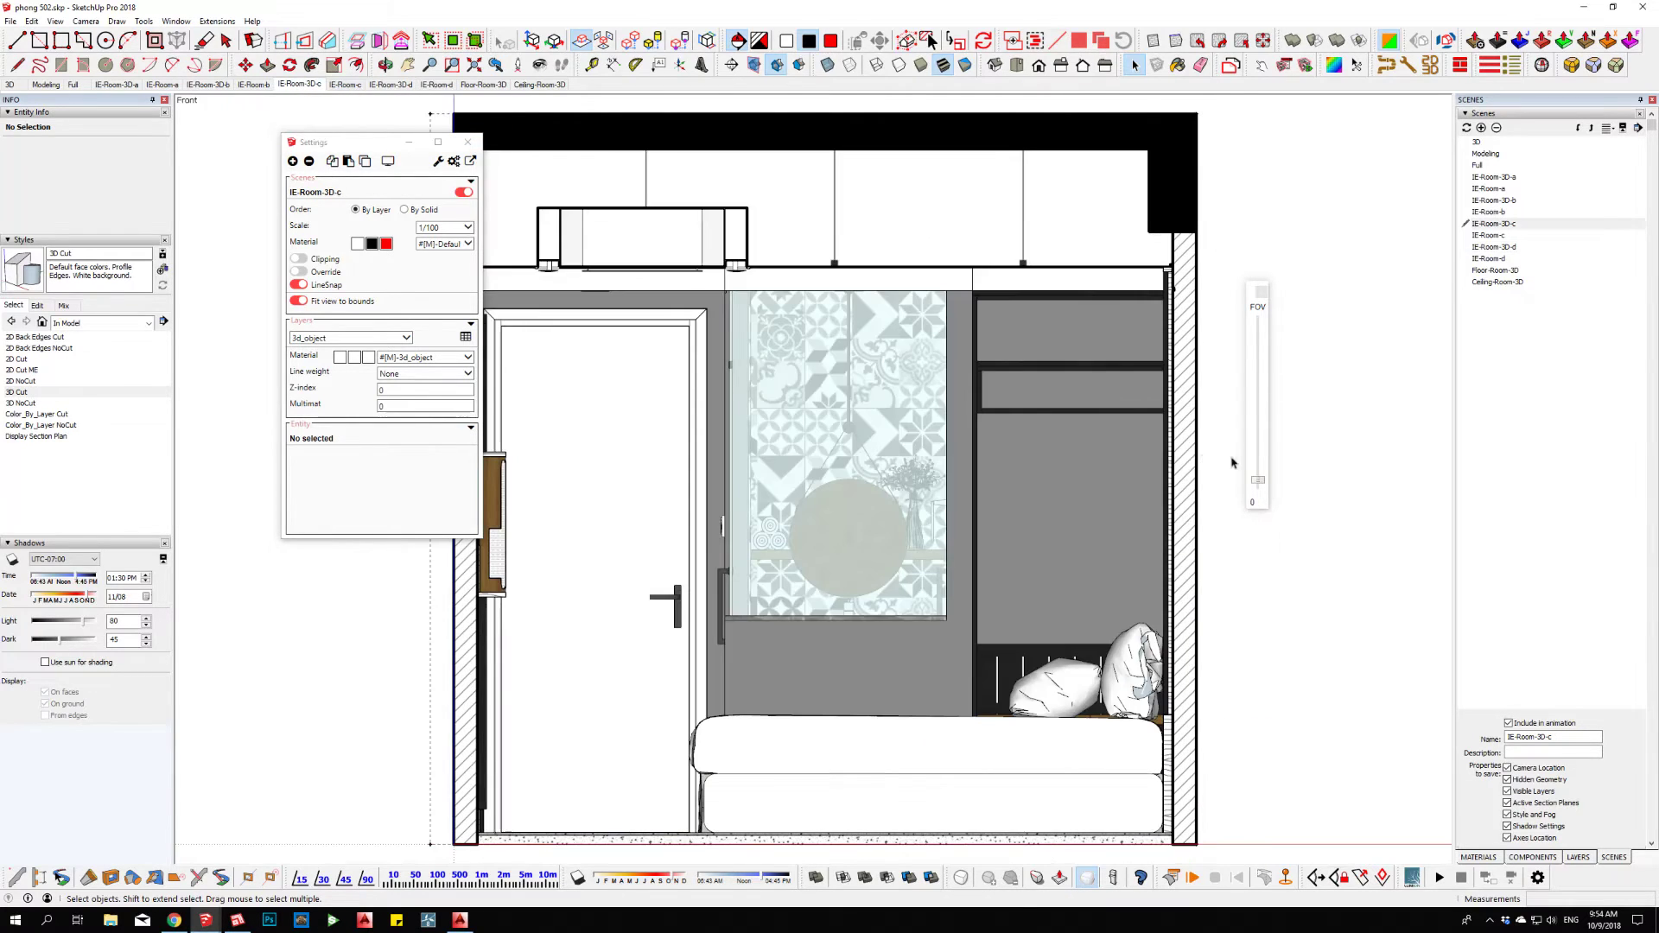
left_click(1256, 469)
left_click_drag(1256, 469, 1258, 445)
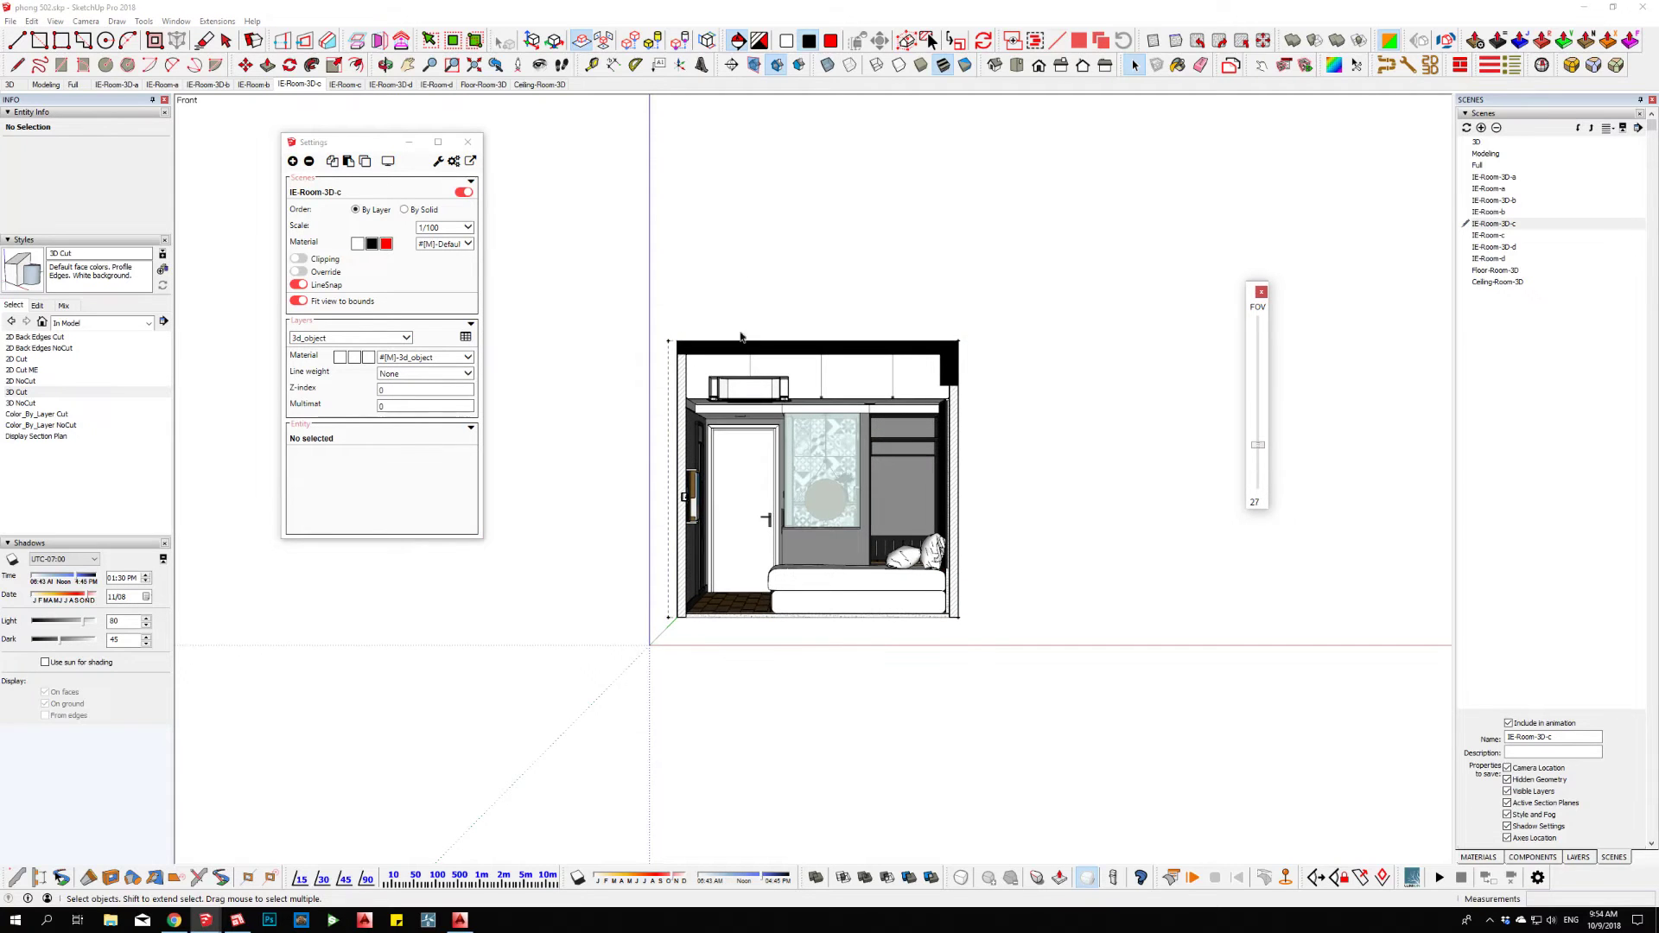
left_click(389, 164)
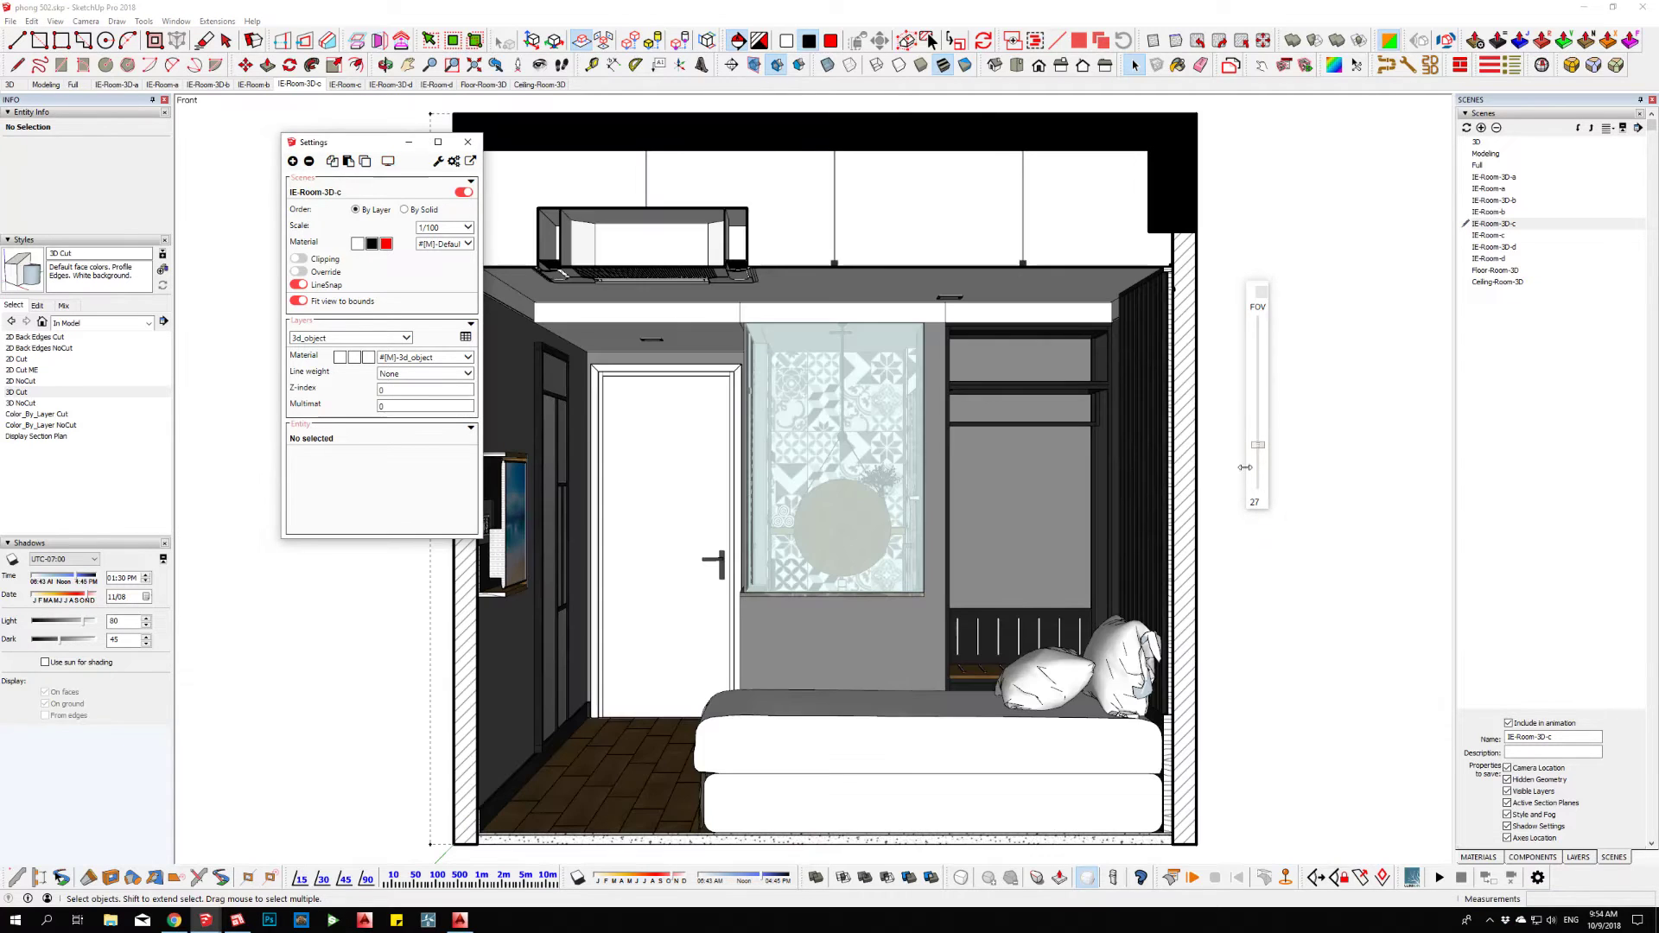
left_click_drag(1263, 451, 1262, 445)
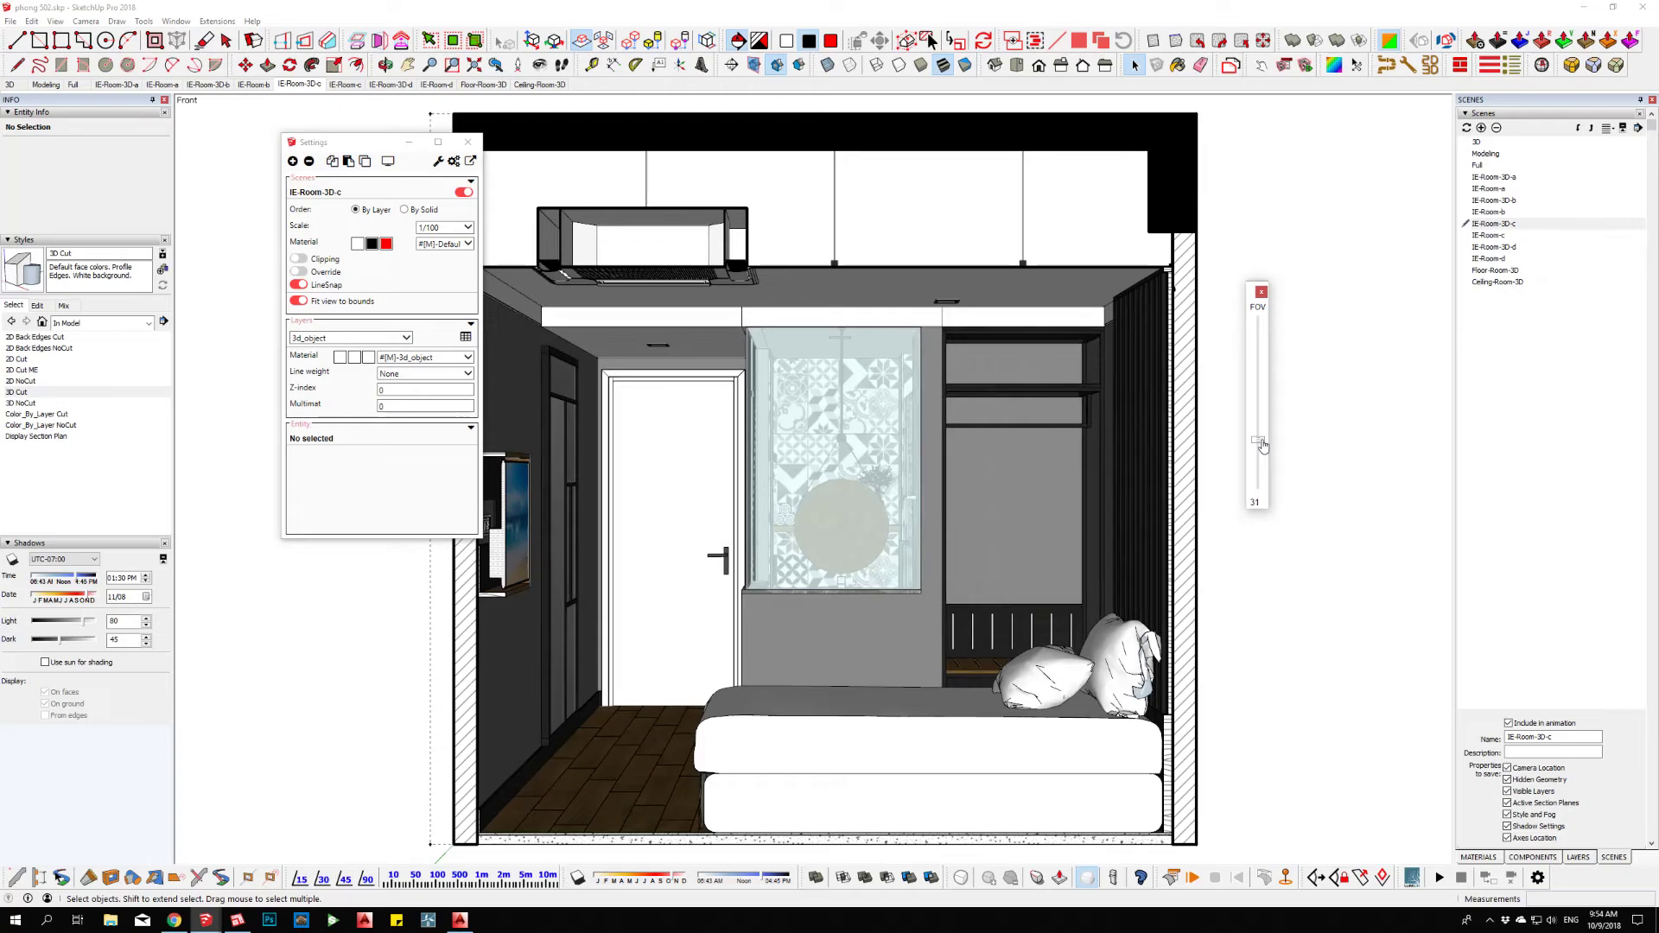
left_click_drag(1263, 445, 1262, 447)
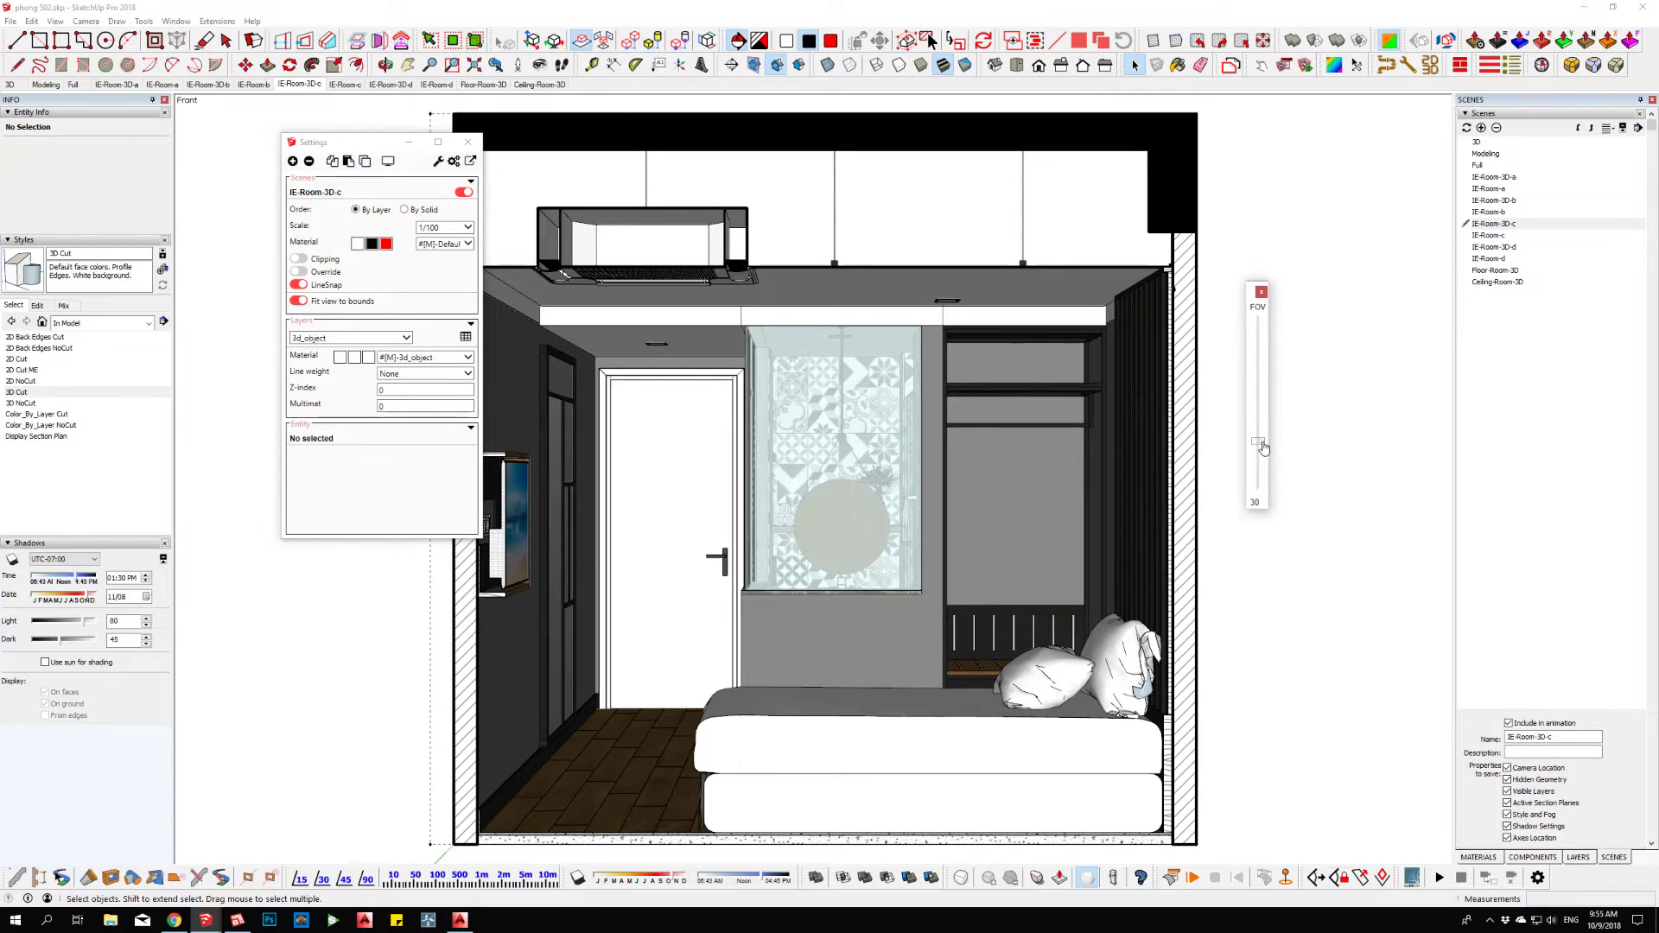
right_click(288, 85)
left_click(323, 143)
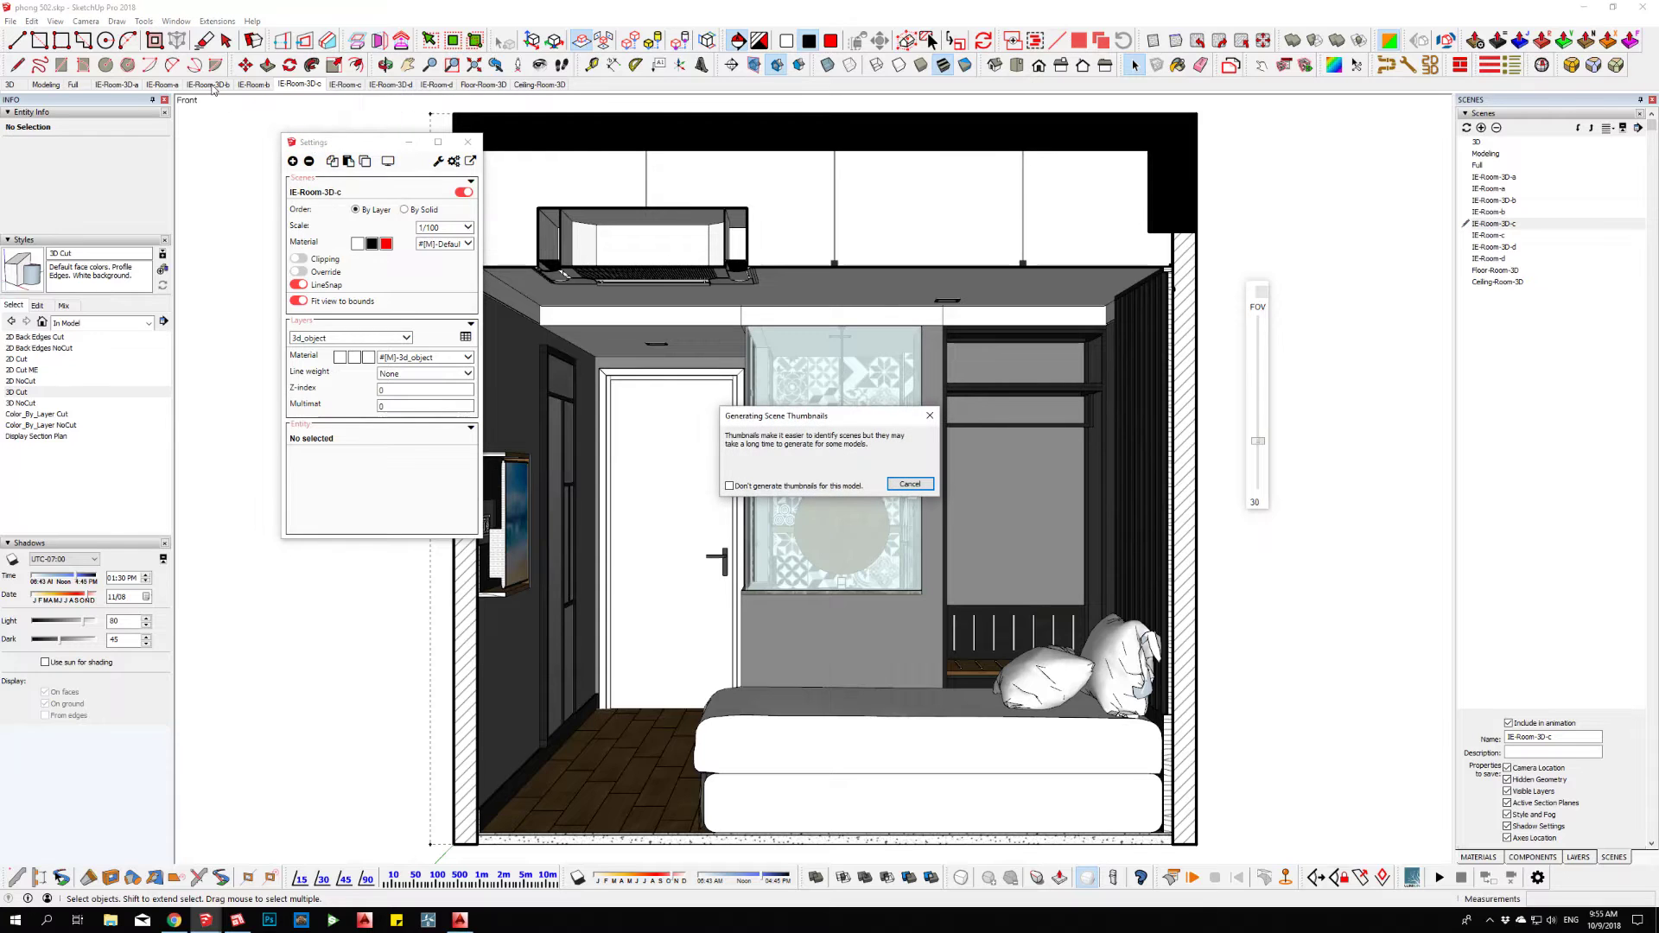
key("Return")
- Make IE-Room-3D-b a fitted perspective, update it and cancel thumbnail generation
left_click(214, 88)
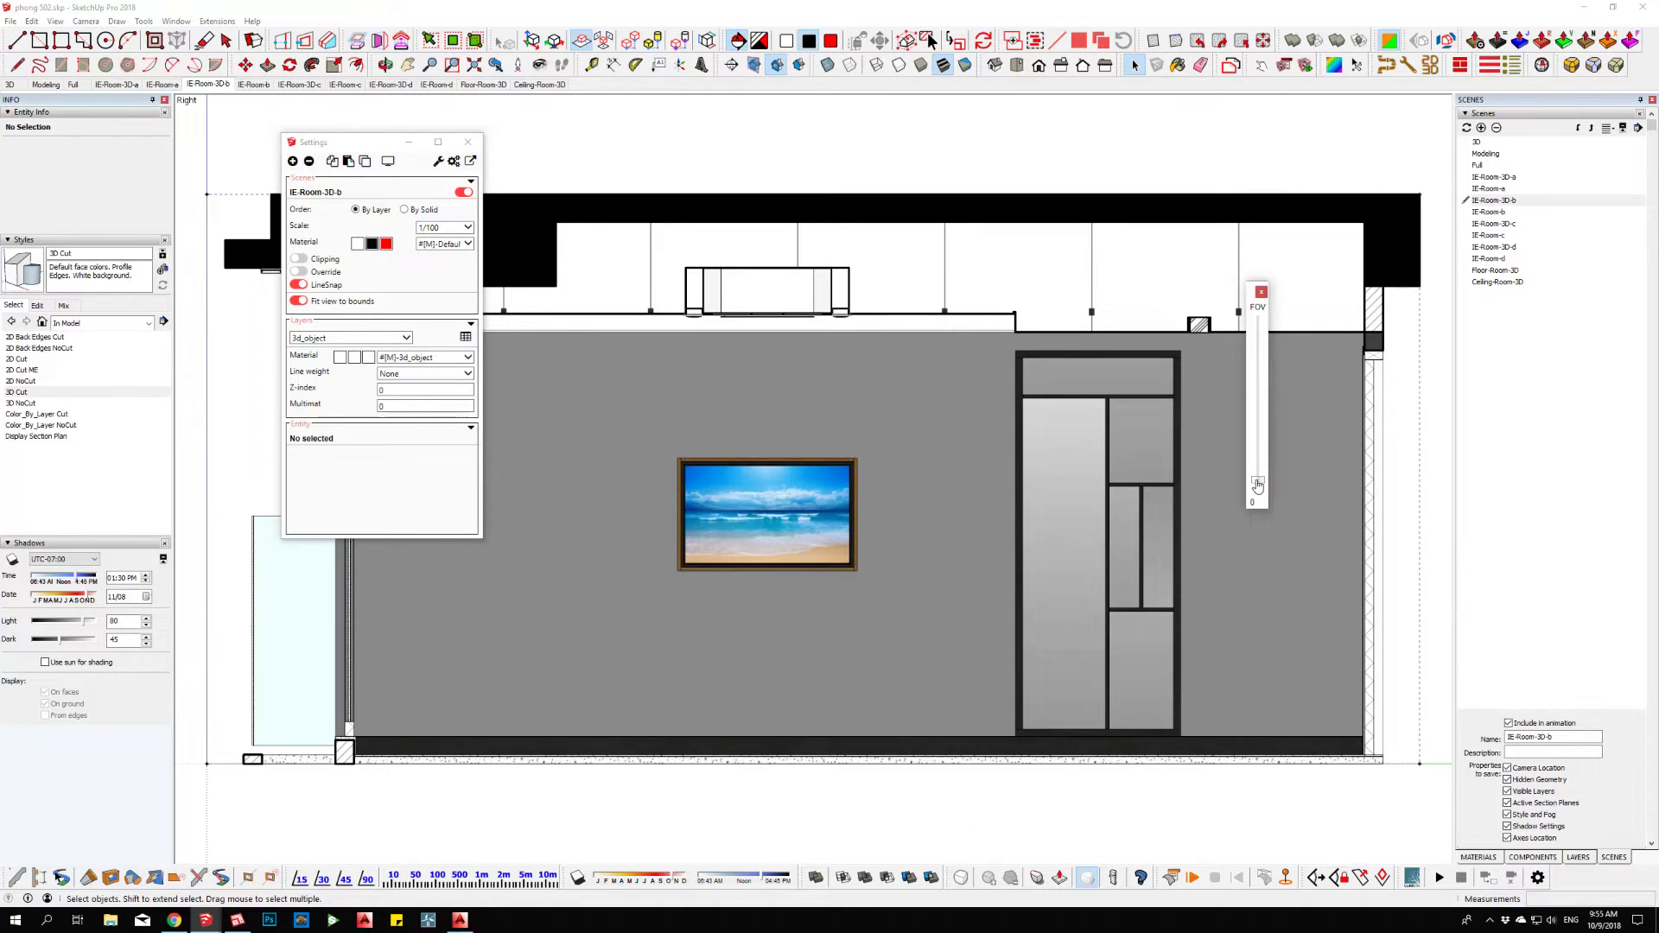
left_click_drag(1257, 486, 1258, 446)
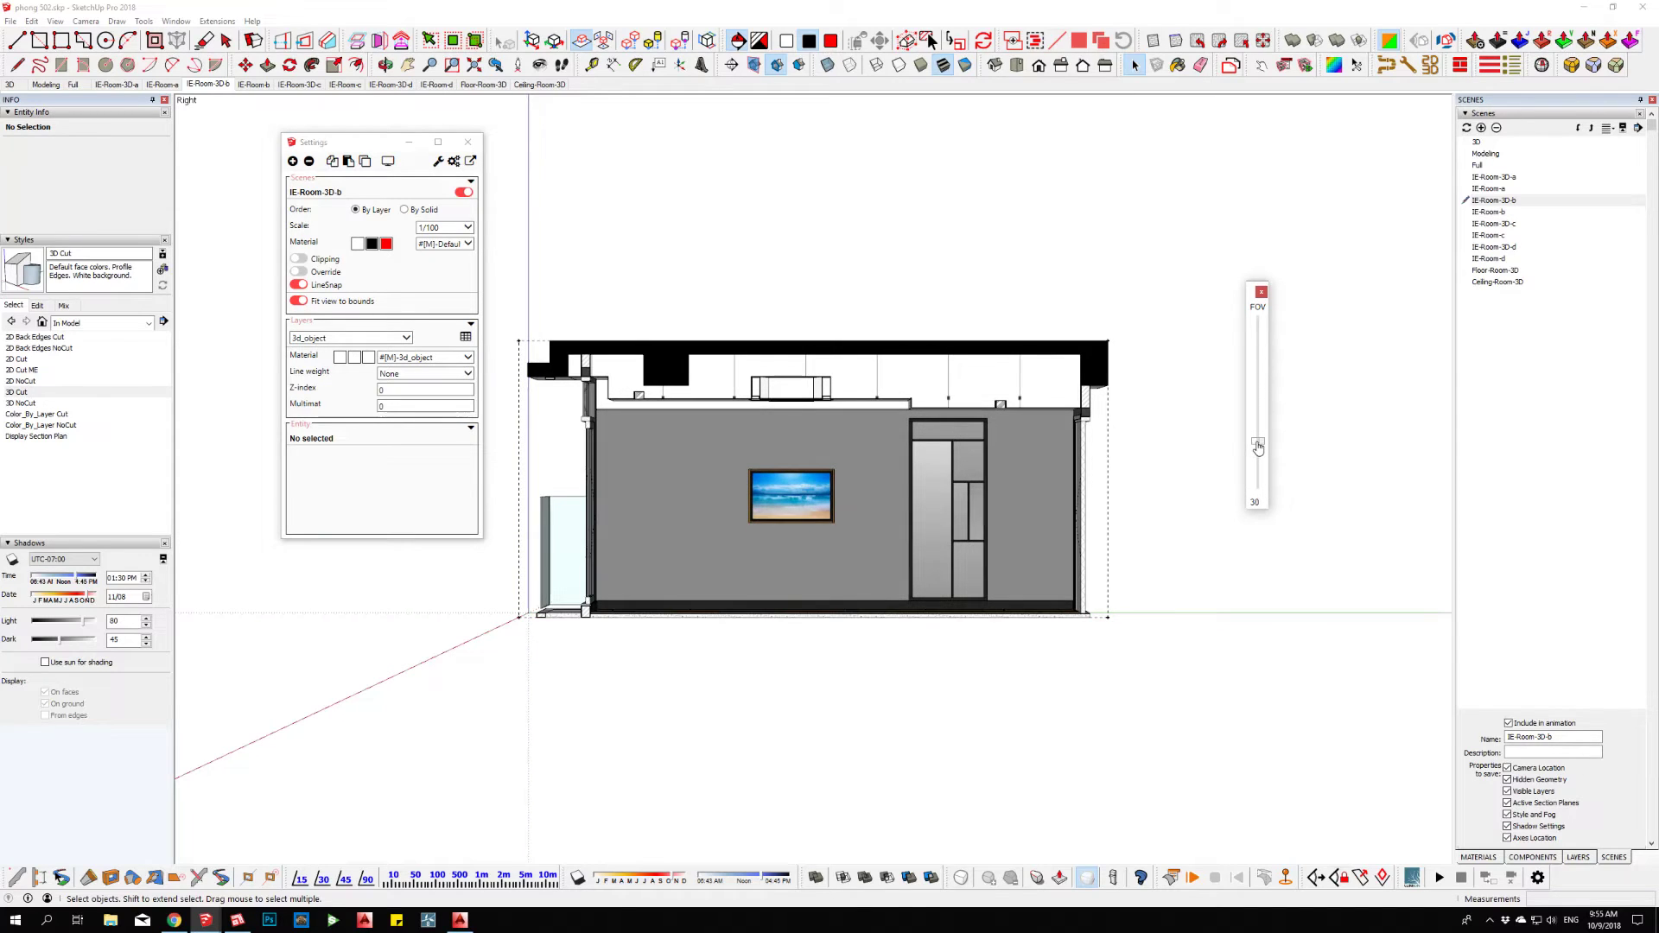
left_click(387, 164)
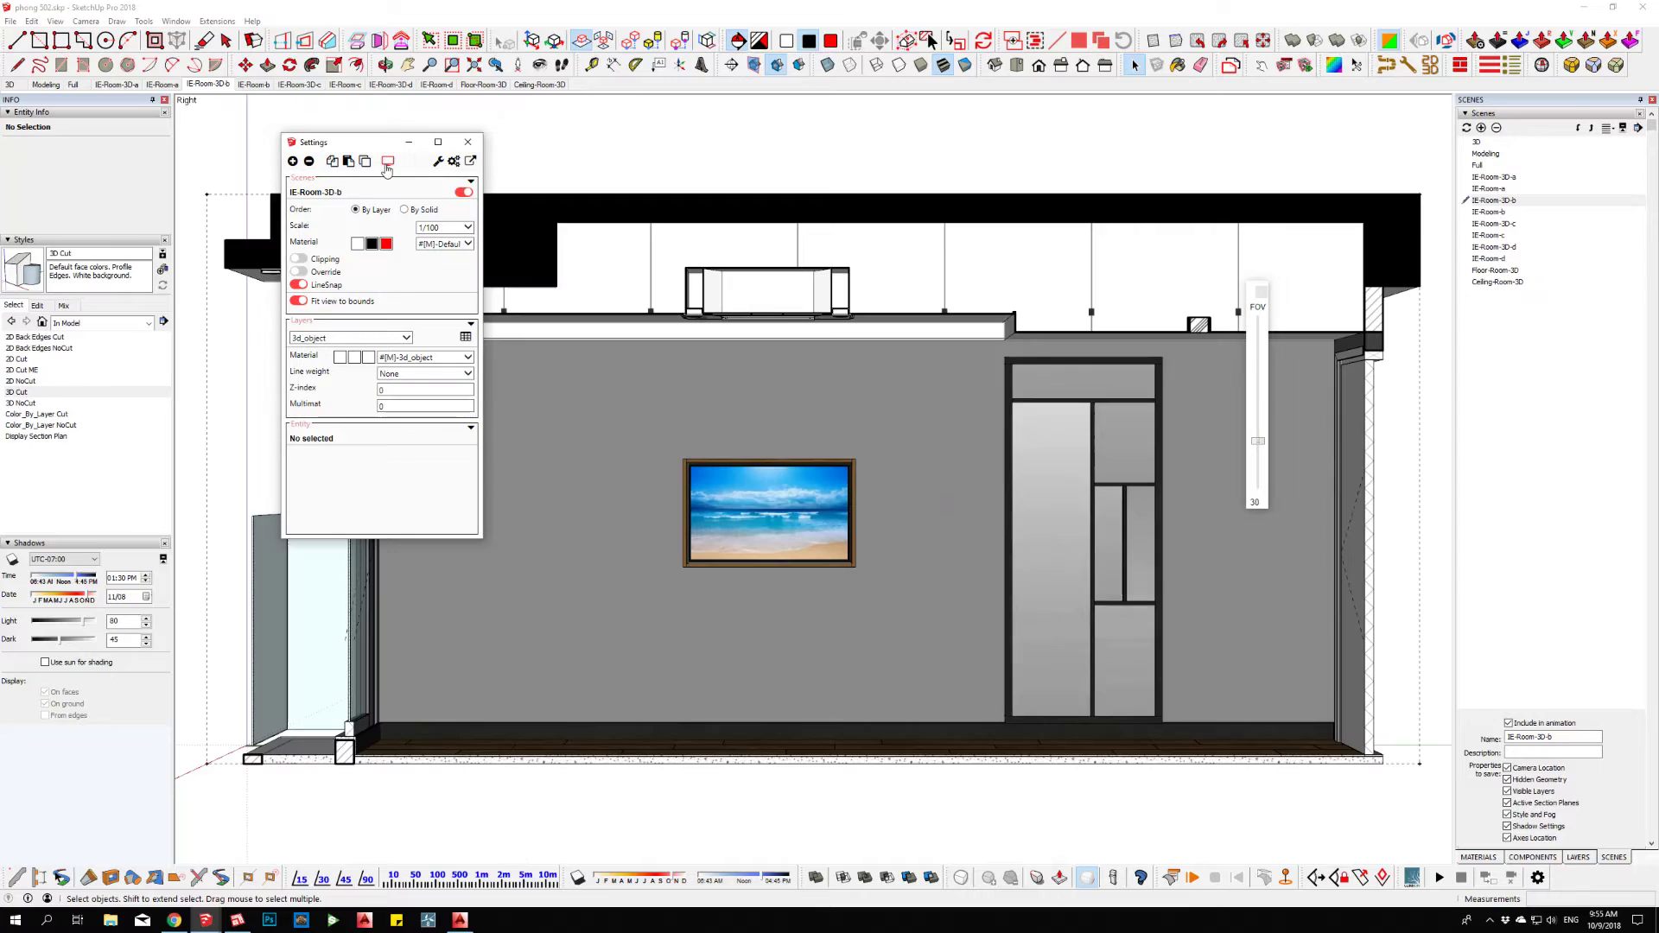
right_click(222, 86)
left_click(251, 138)
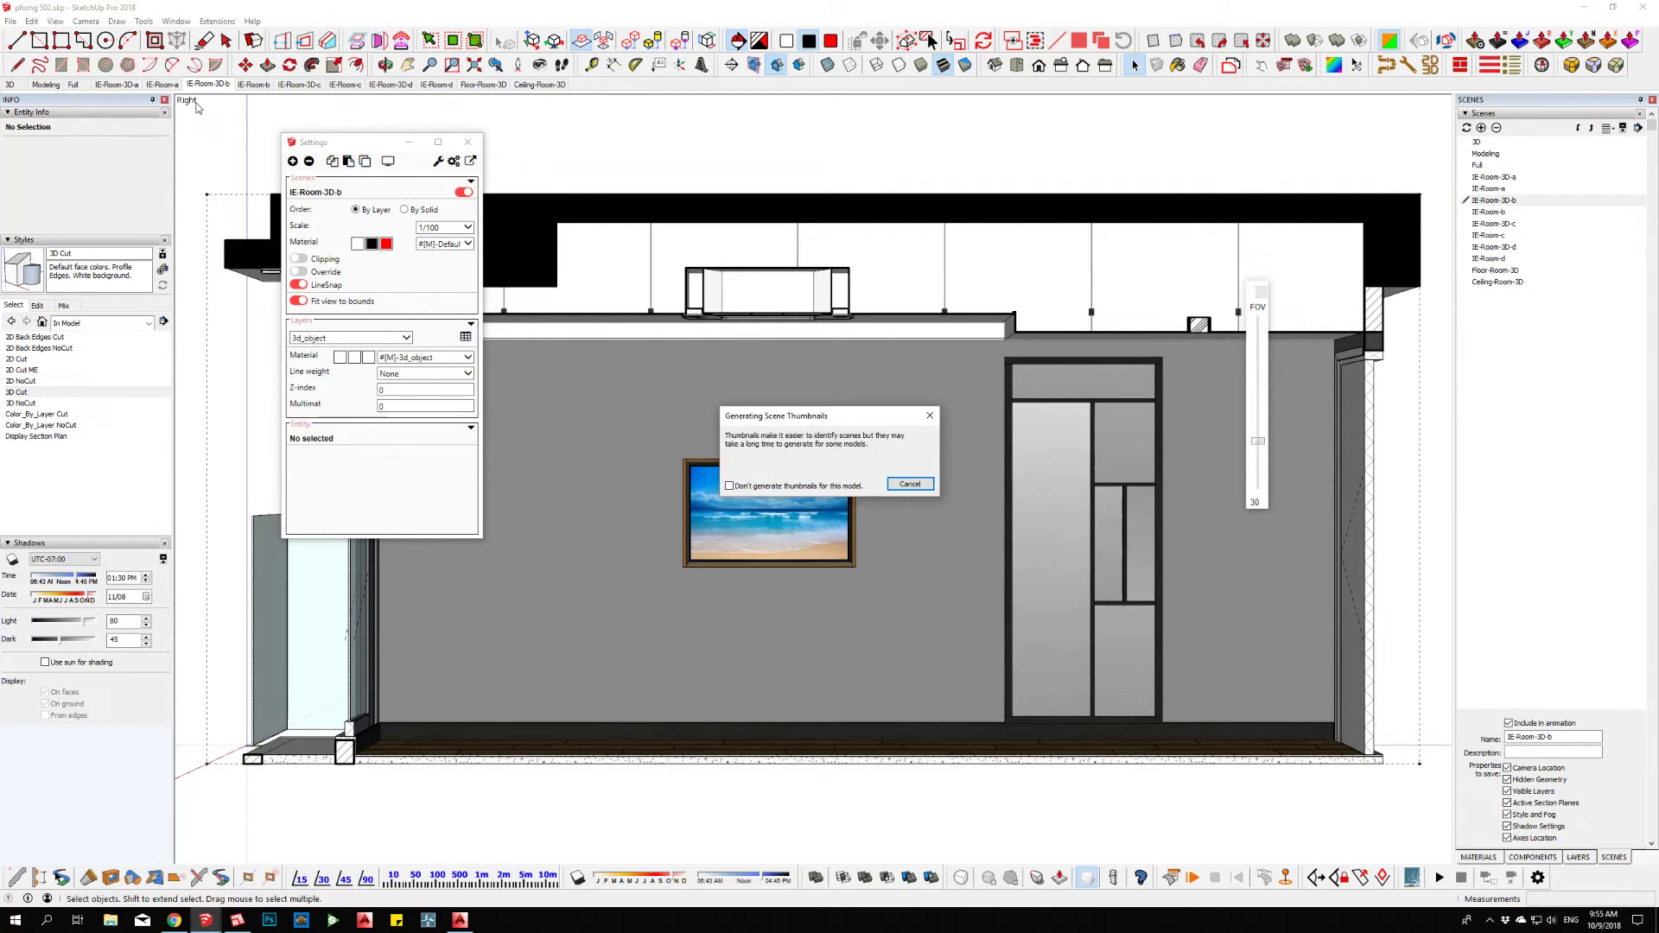
left_click(254, 85)
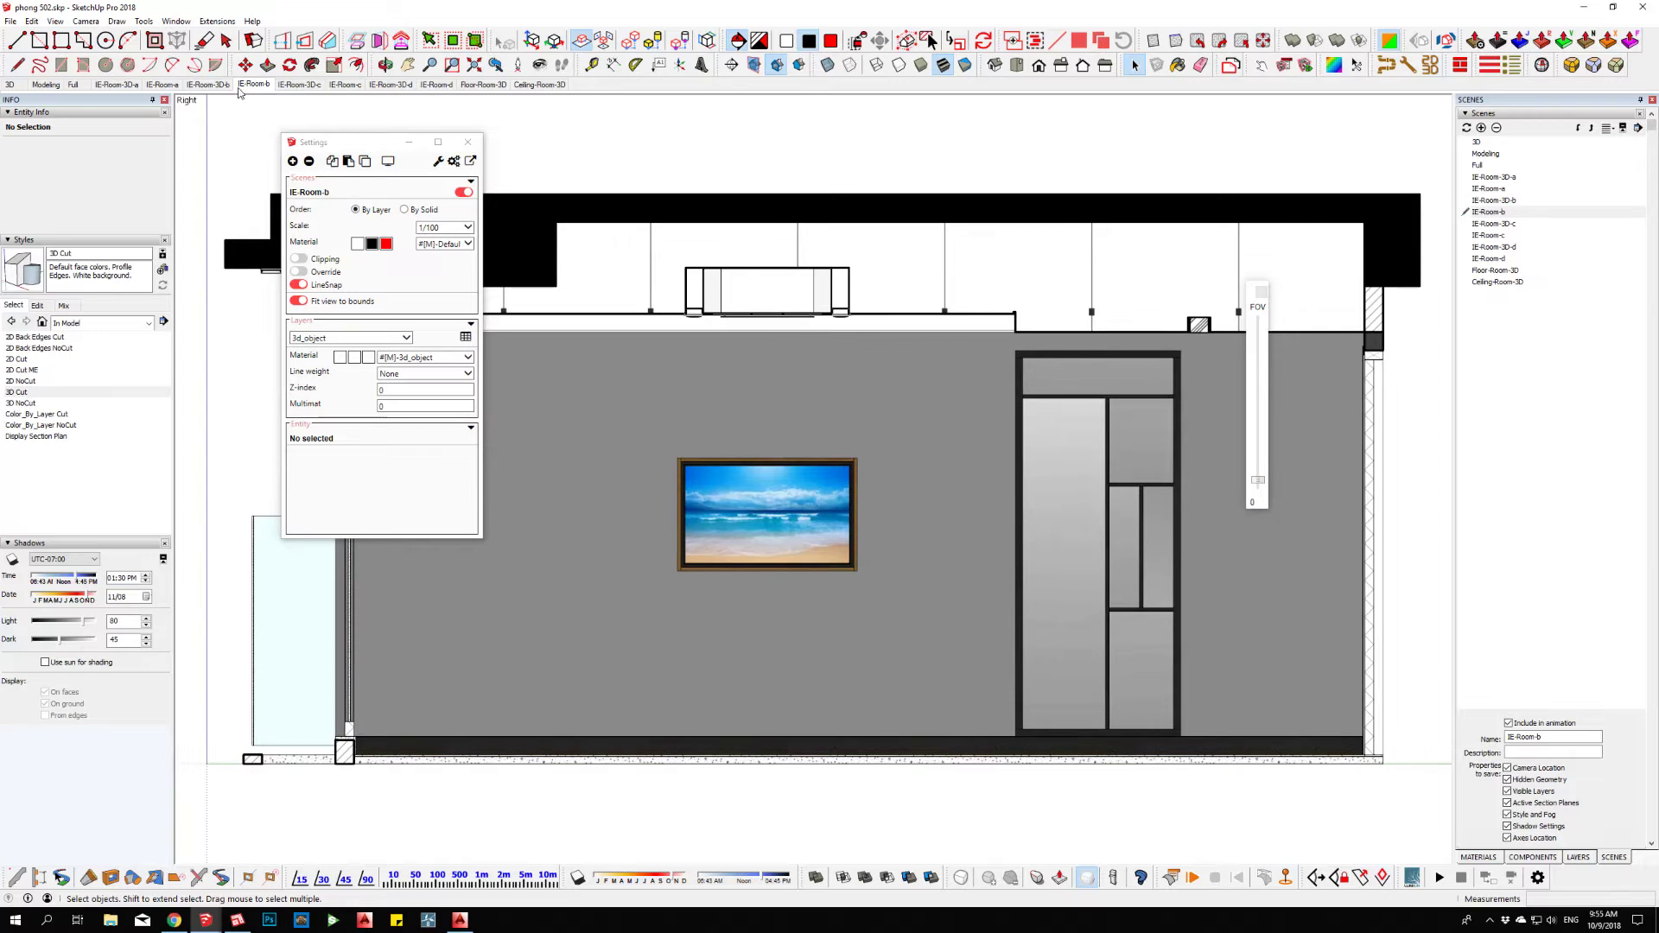
- Review scenes IE-Room-b, IE-Room-3D-a, IE-Room-c, IE-Room-3D-c, IE-Room-d and IE-Room-3D-d in turn
left_click(212, 86)
left_click(119, 85)
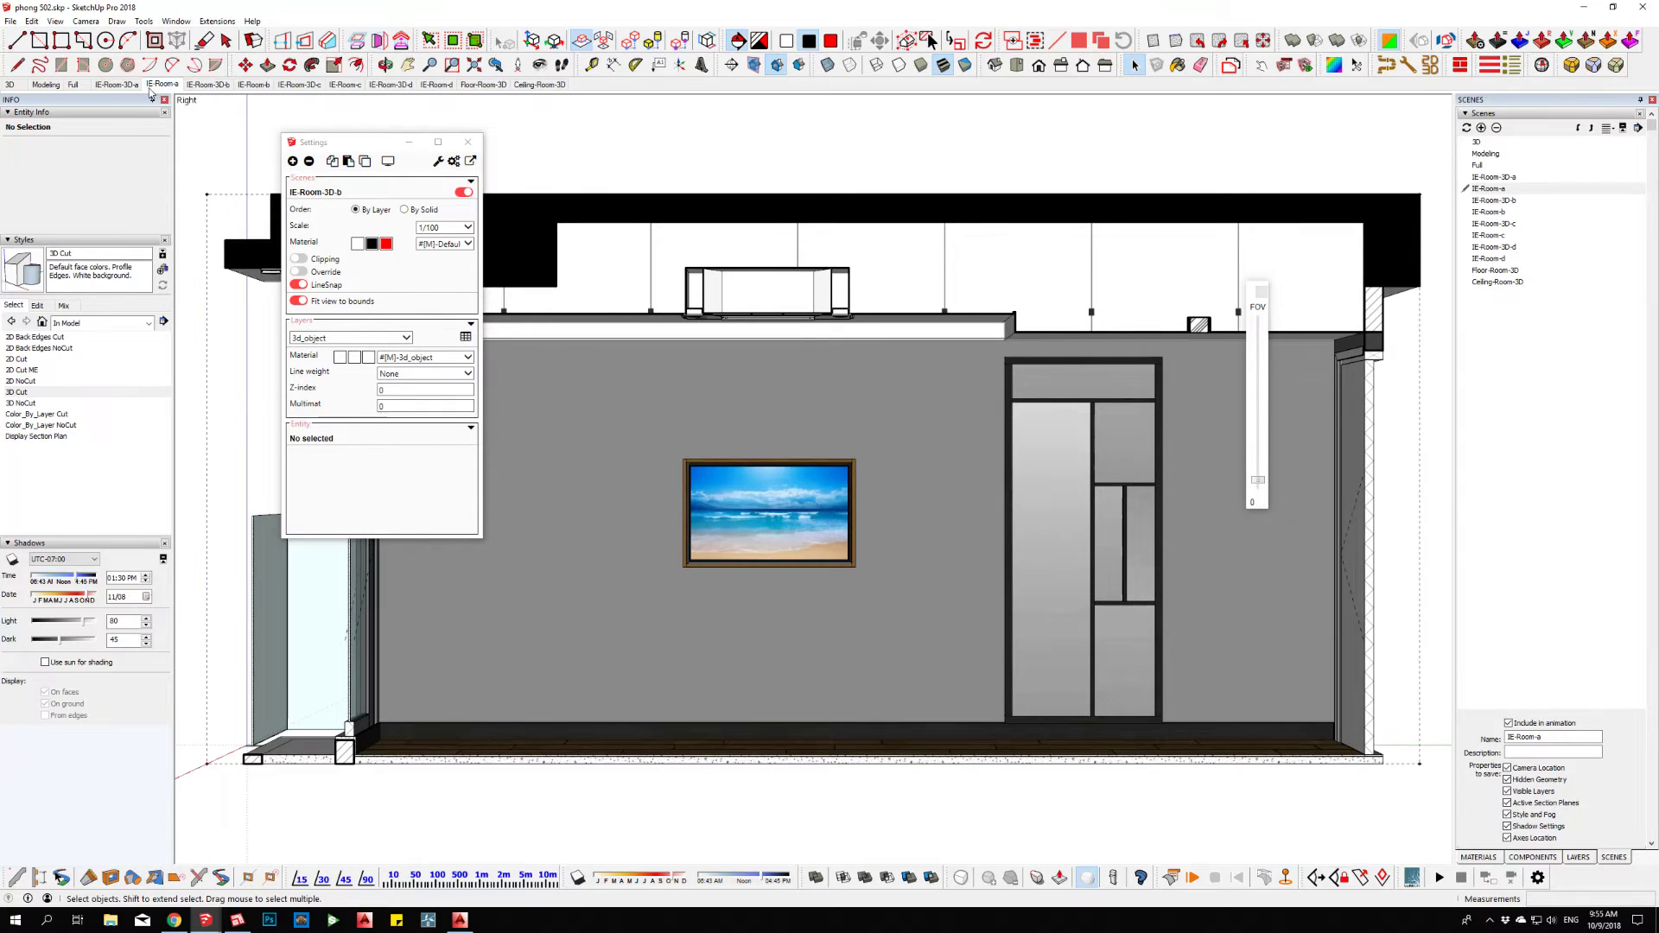
left_click(346, 85)
key("Page_Up")
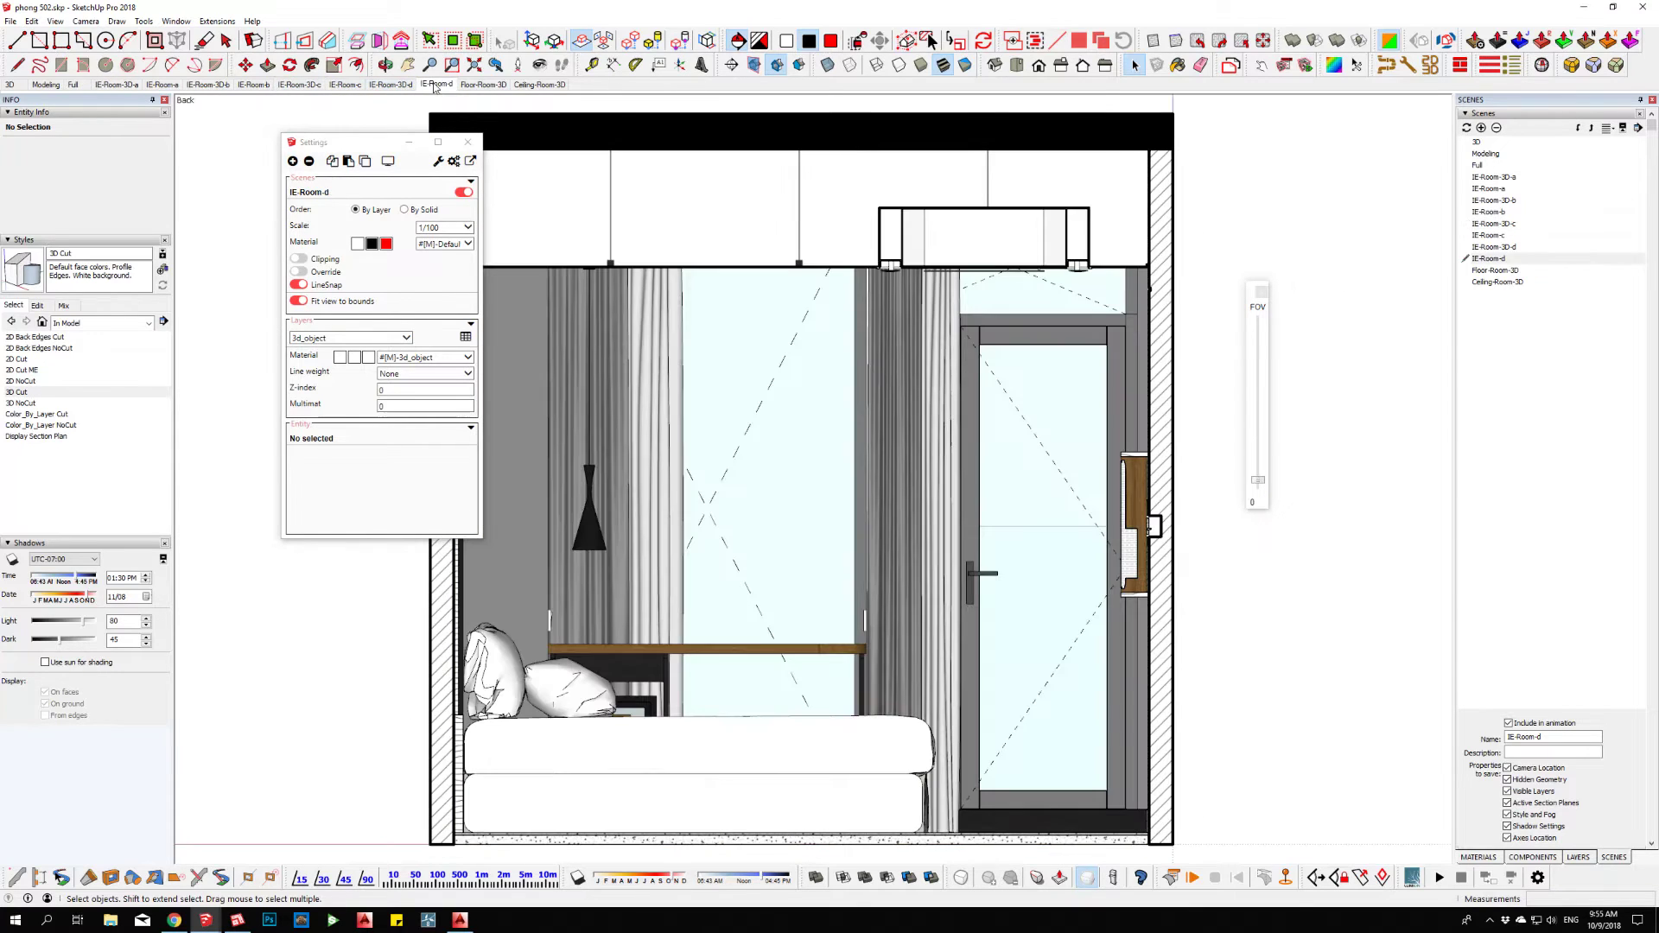
left_click(435, 85)
left_click(396, 86)
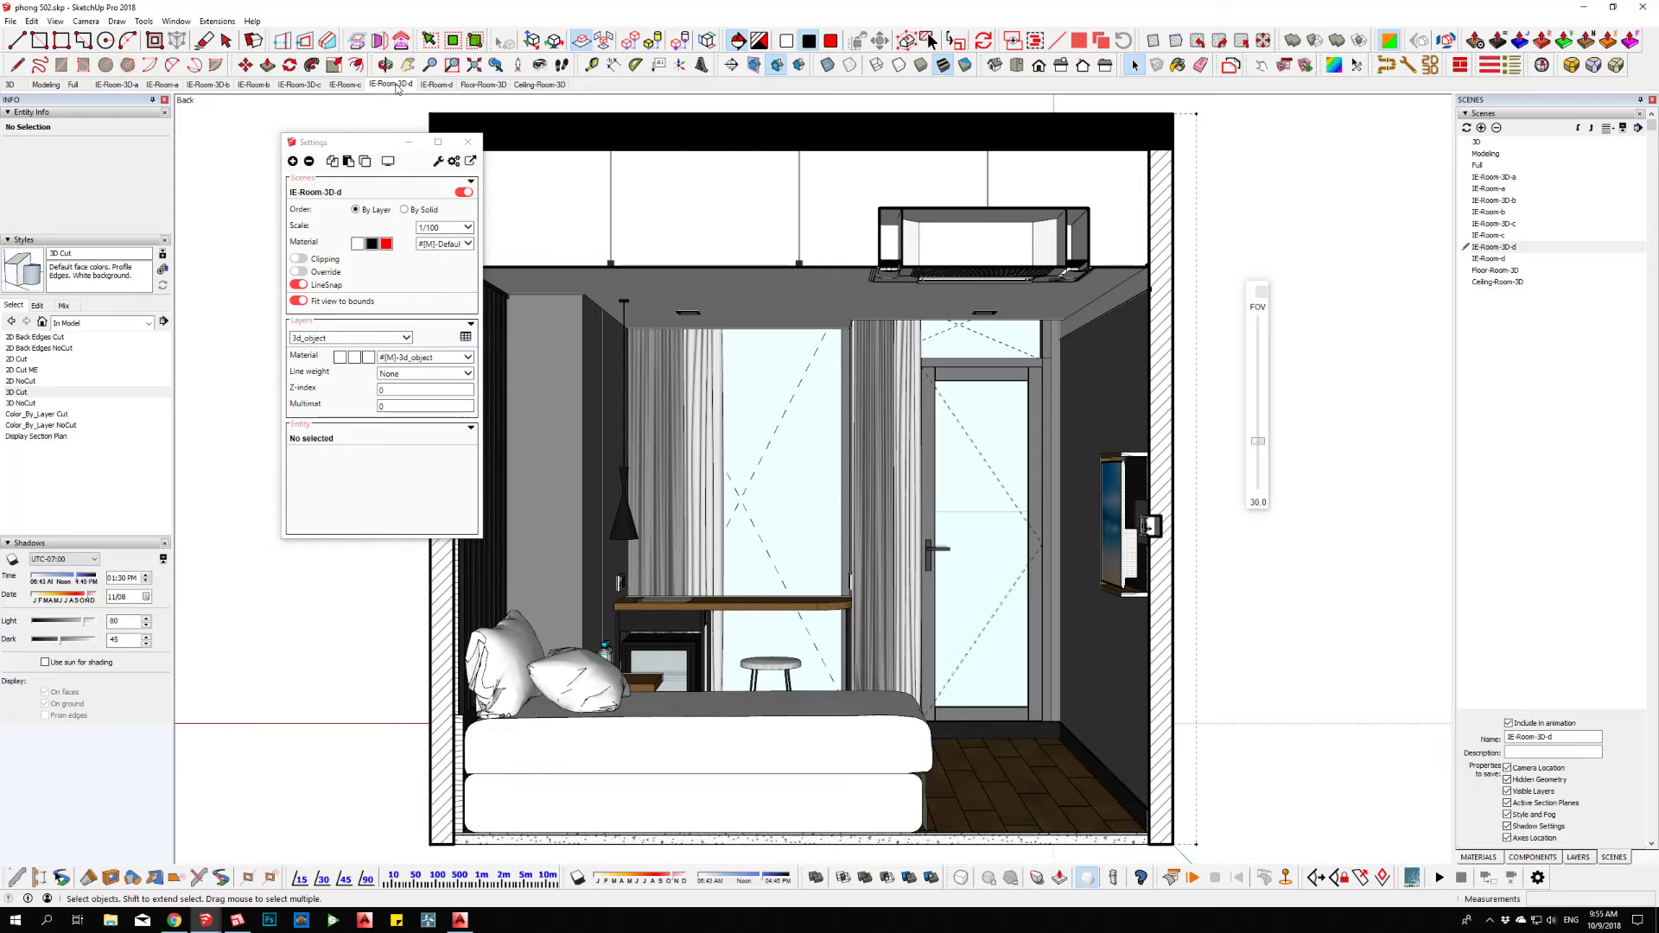
left_click(10, 20)
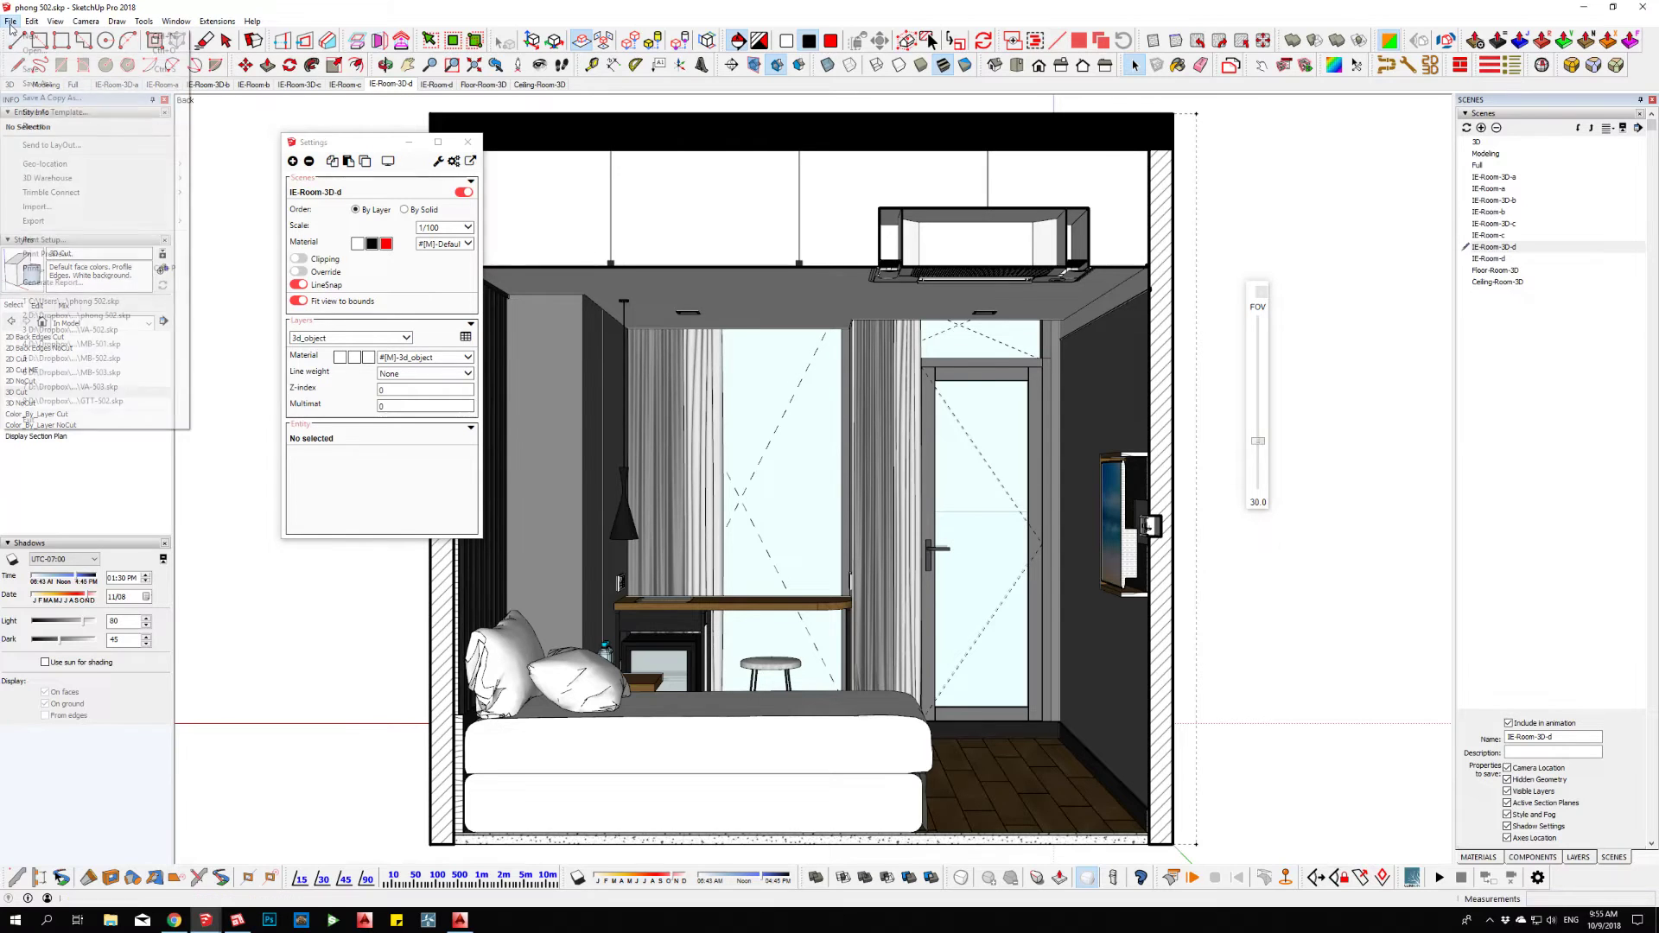
- Save the room model, accept SketchUp's Fix now repair, and return to LayOut
left_click(35, 67)
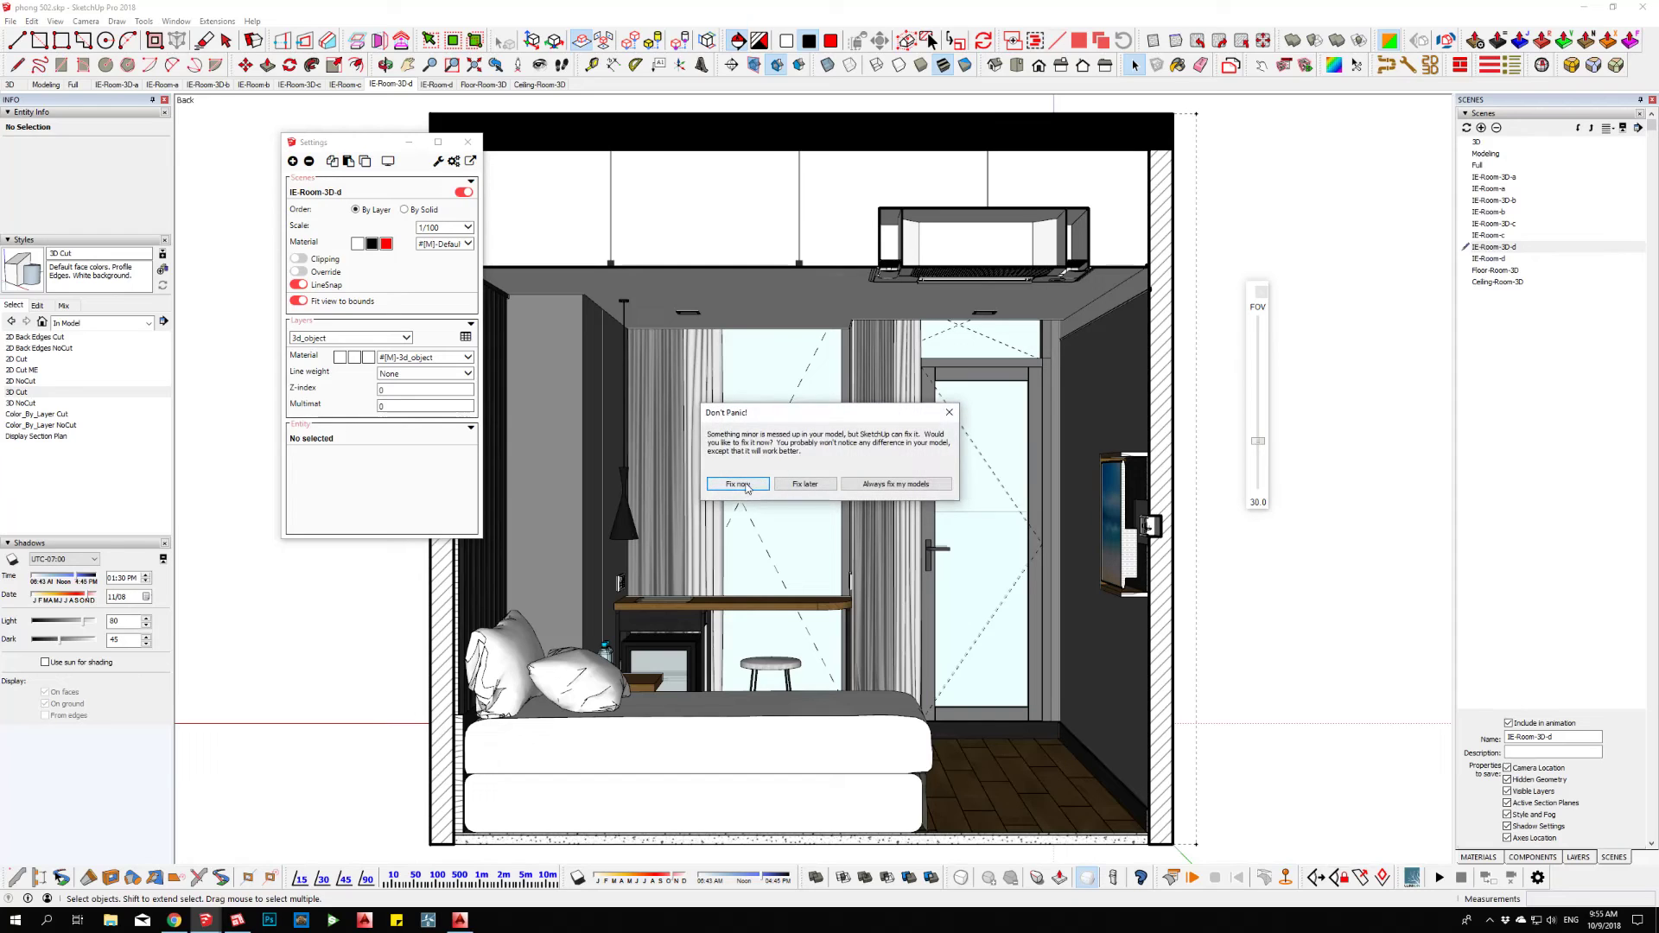
left_click(743, 488)
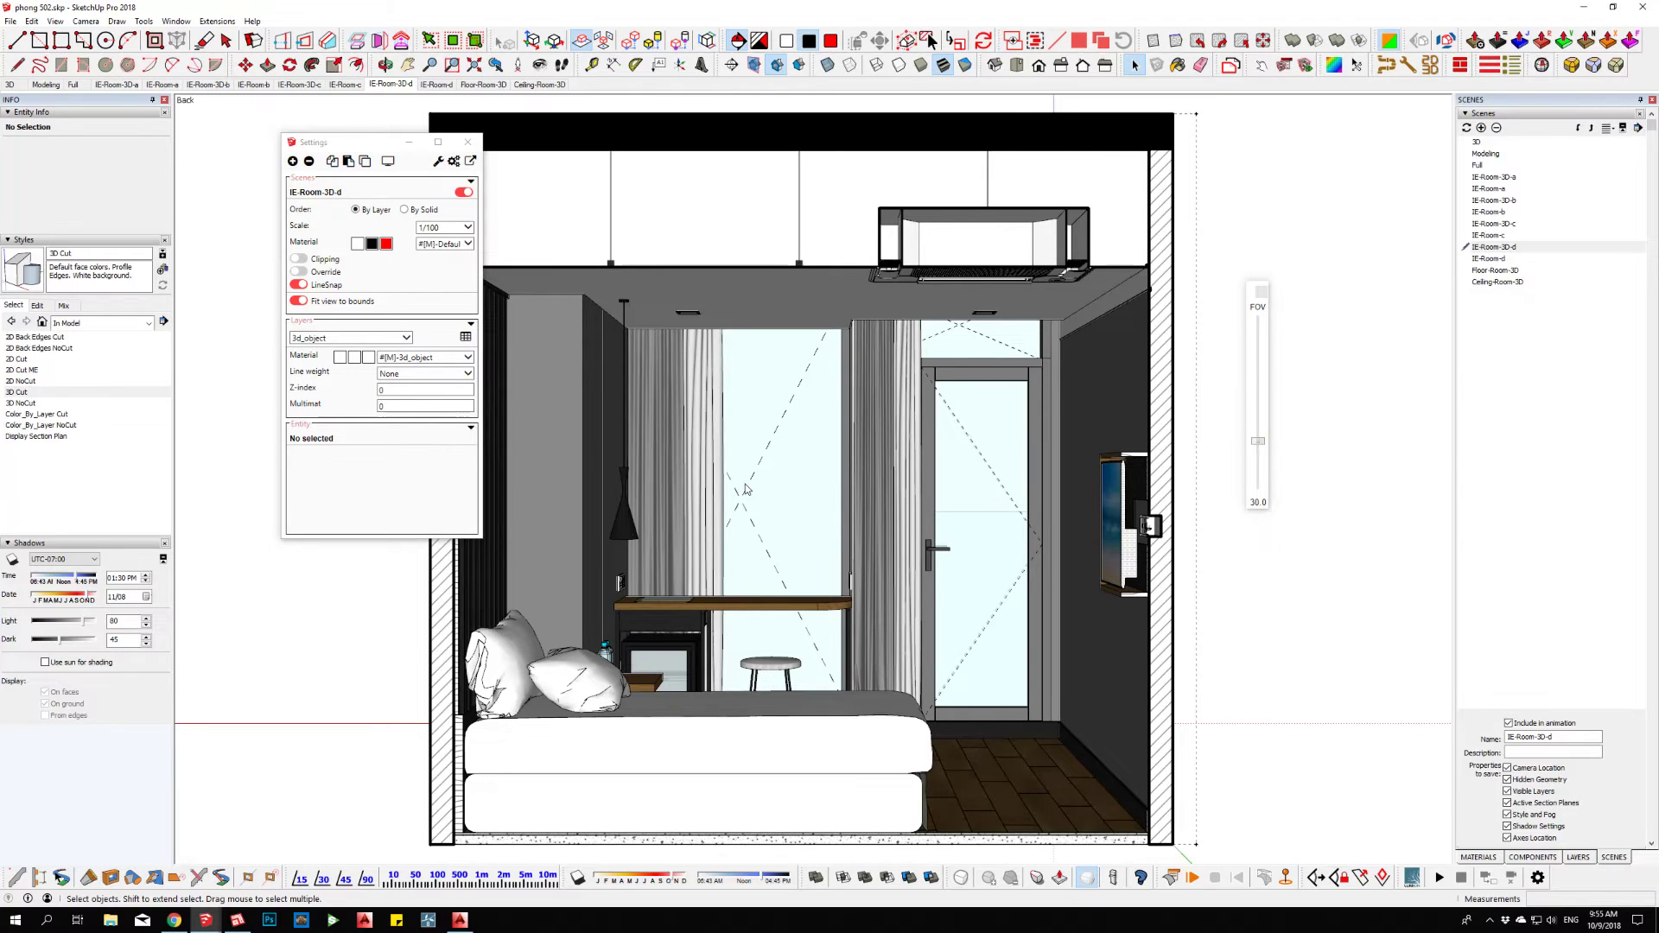
left_click(788, 480)
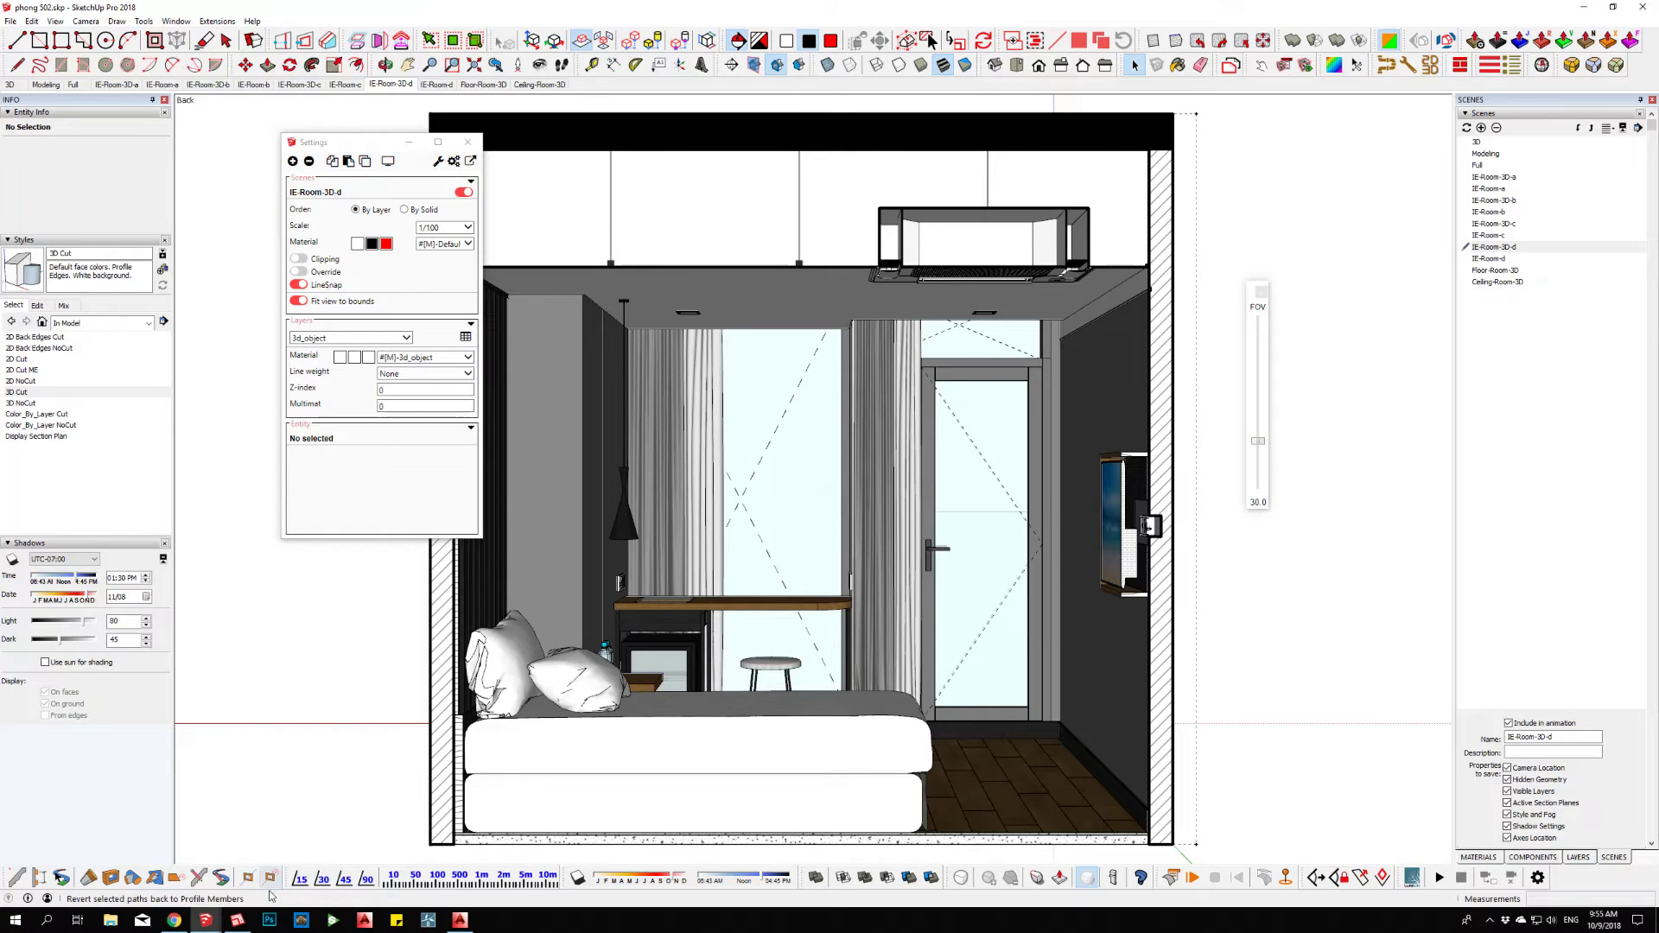
left_click(238, 920)
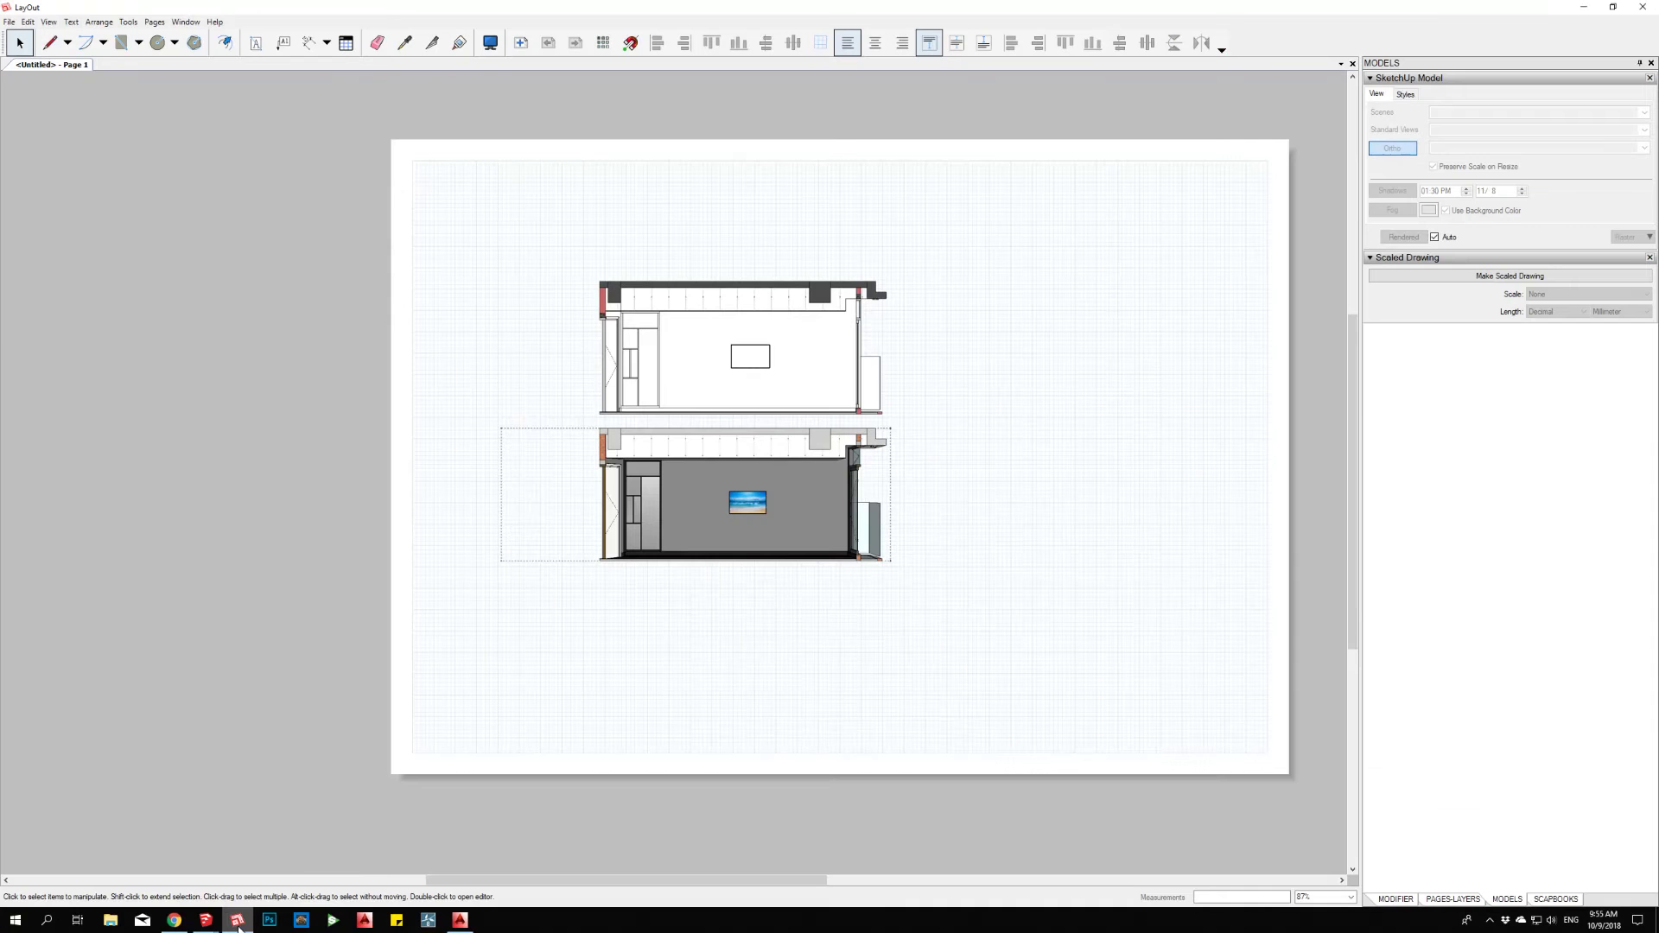
- Delete the upper and lower model views from the page
left_click(677, 318)
key("Delete")
left_click(698, 430)
key("Delete")
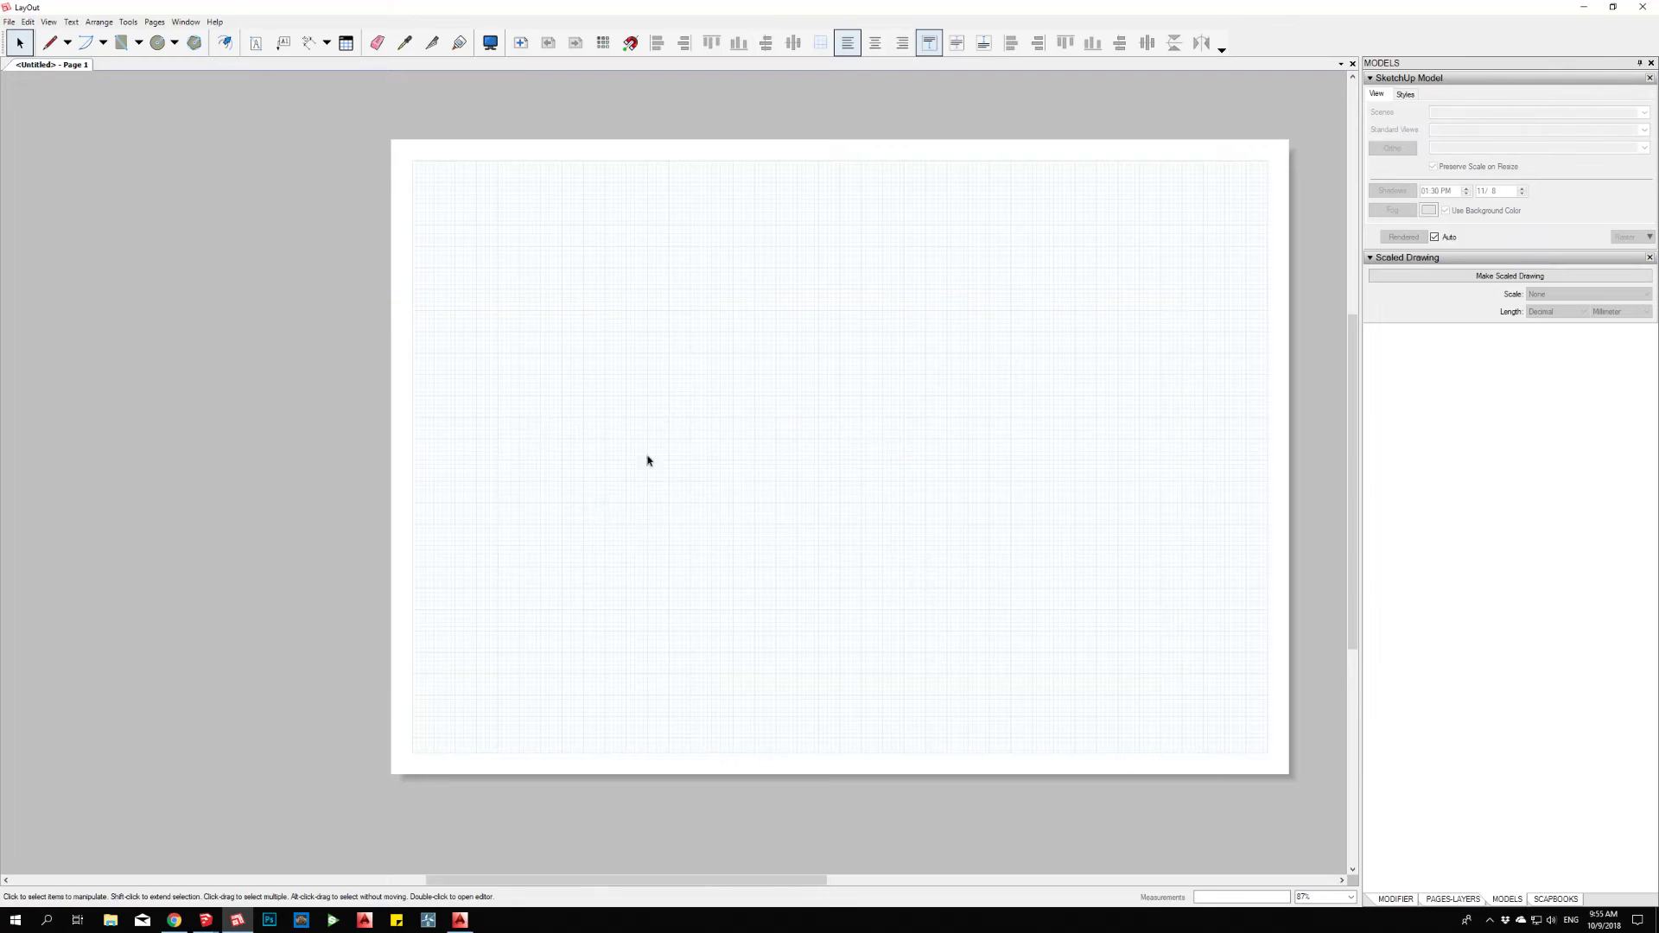
- Insert the saved .skp room model from the Desktop onto the page
left_click(10, 21)
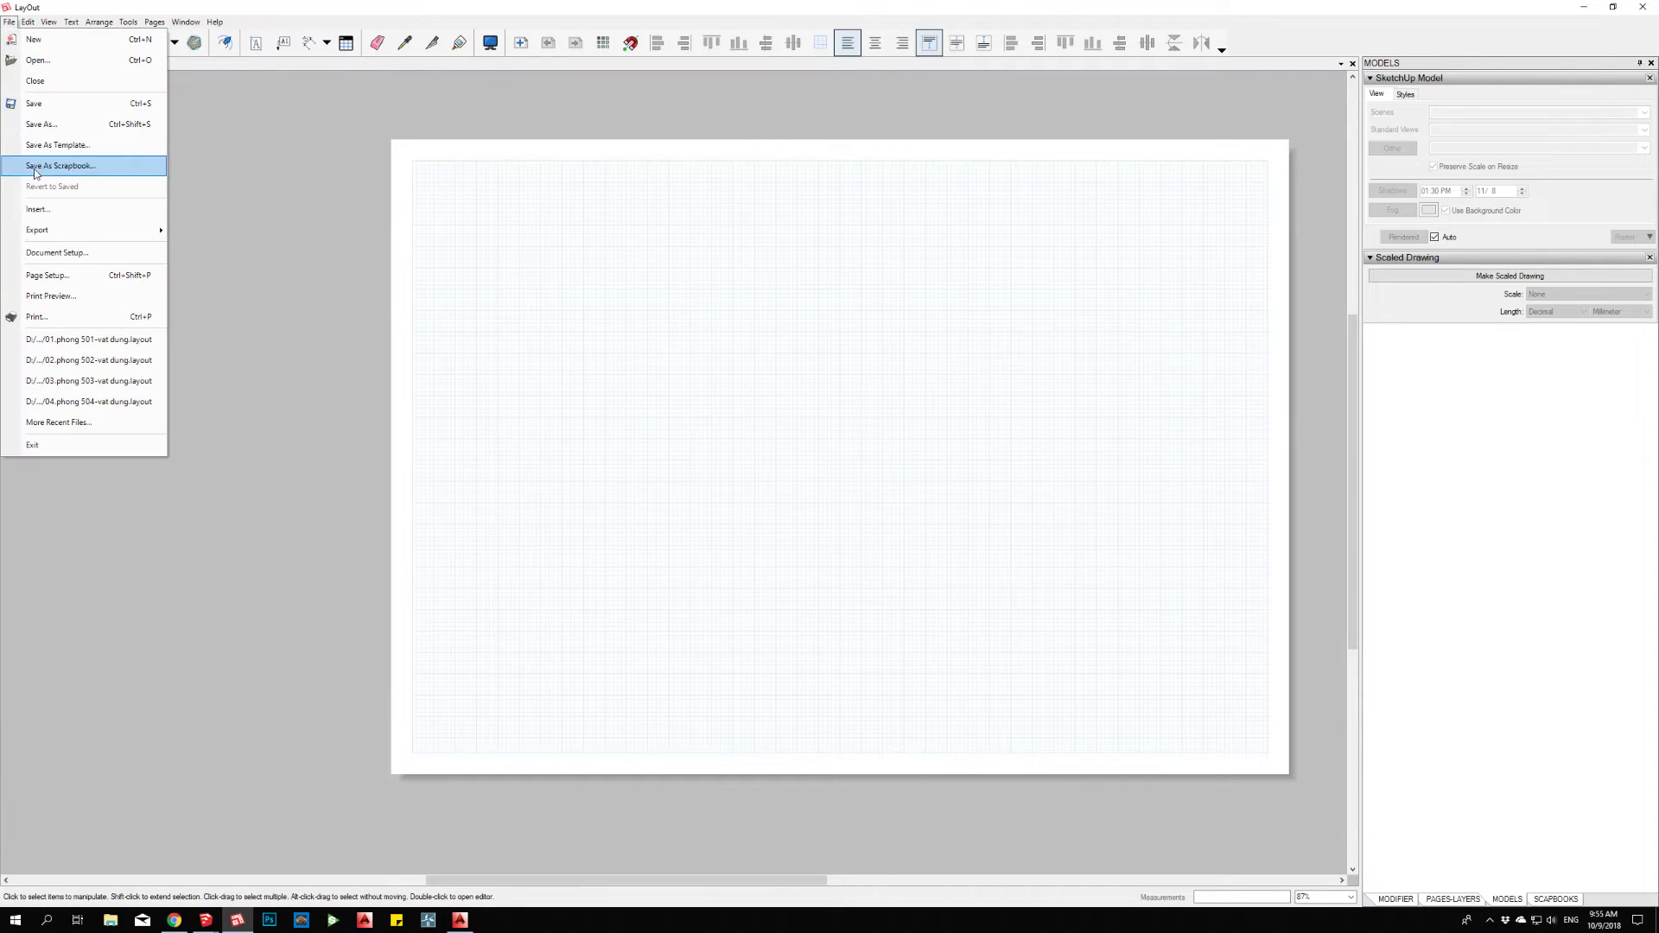
left_click(37, 213)
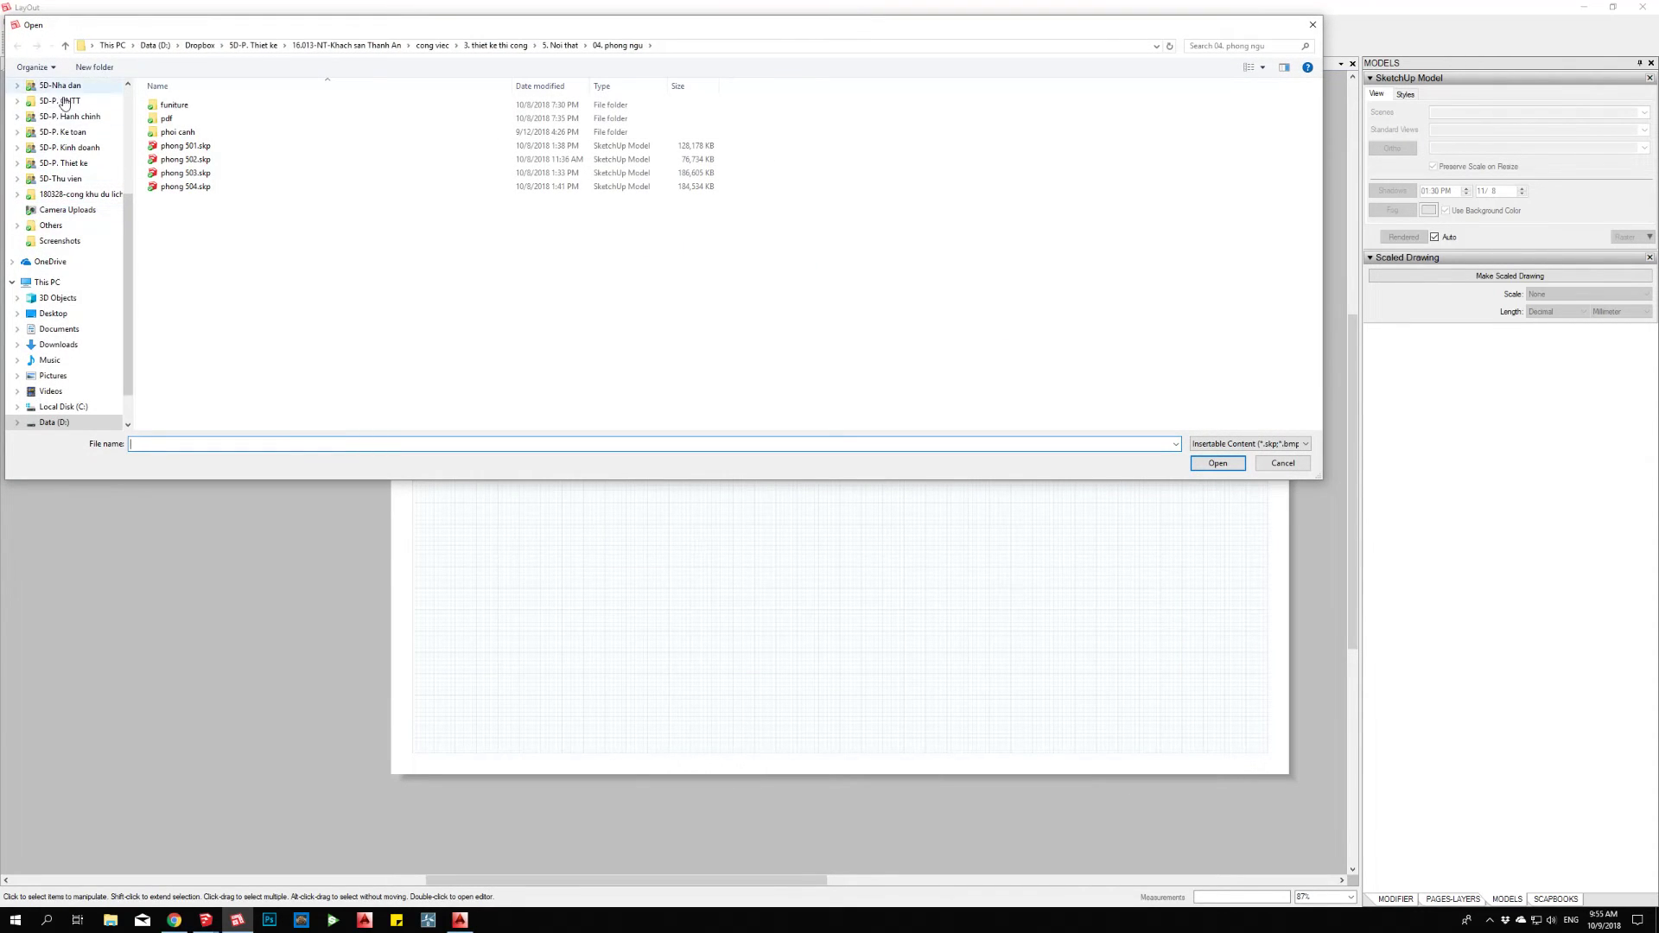
scroll(60, 172, "up", 2)
scroll(78, 145, "up", 2)
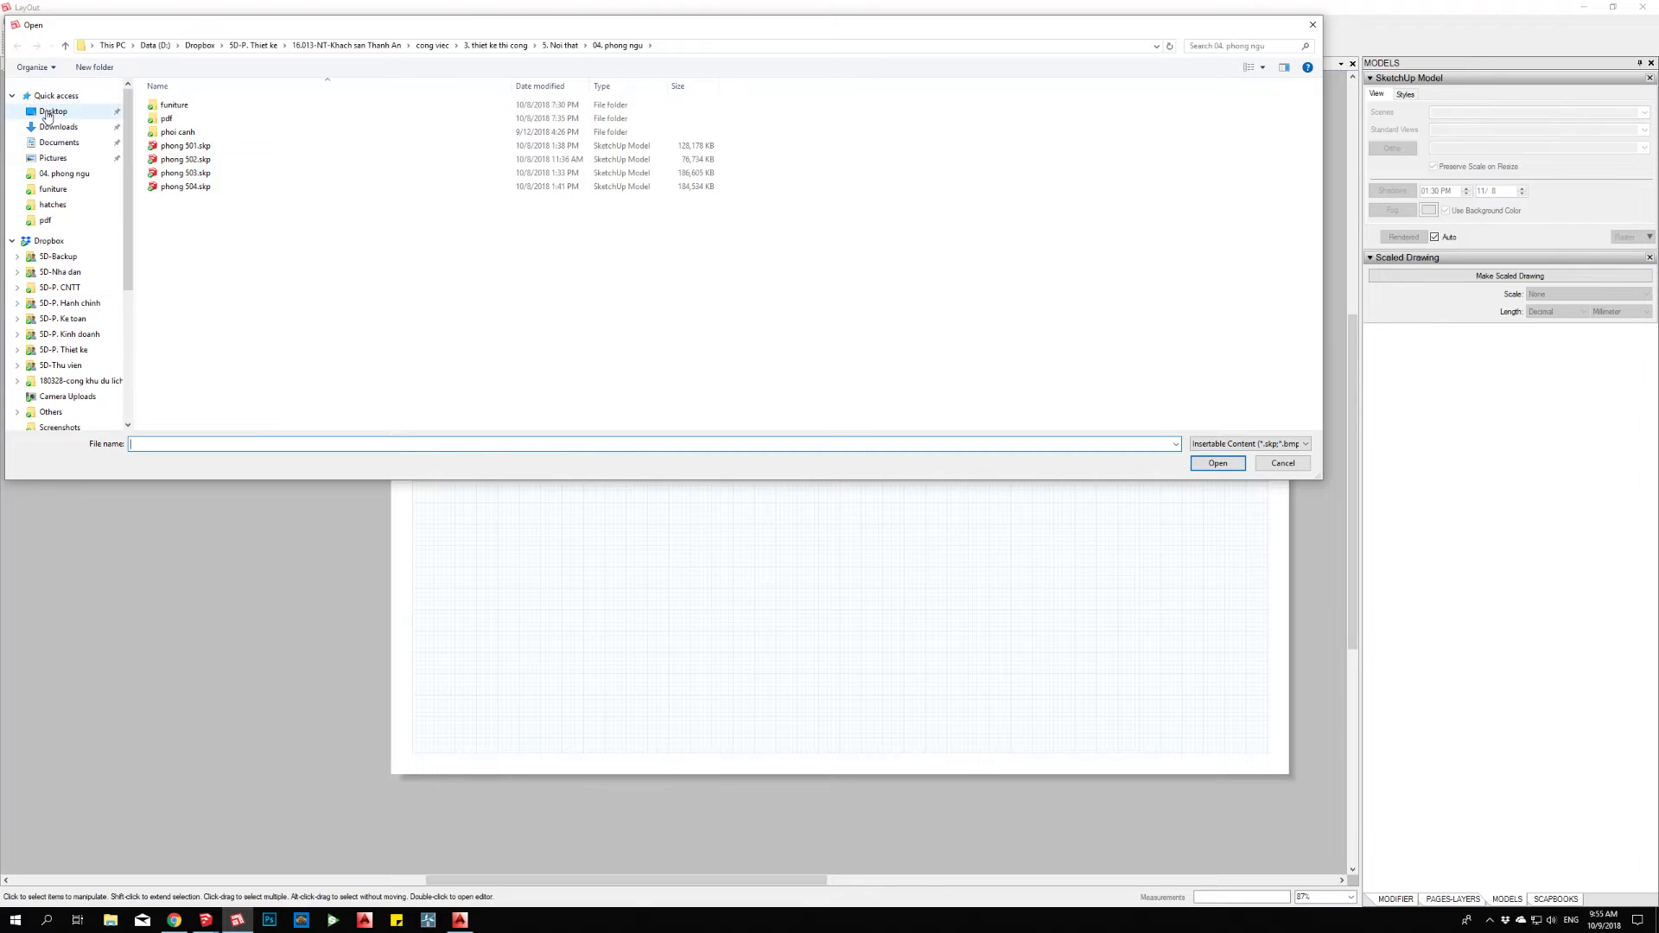
left_click(48, 113)
double_click(179, 120)
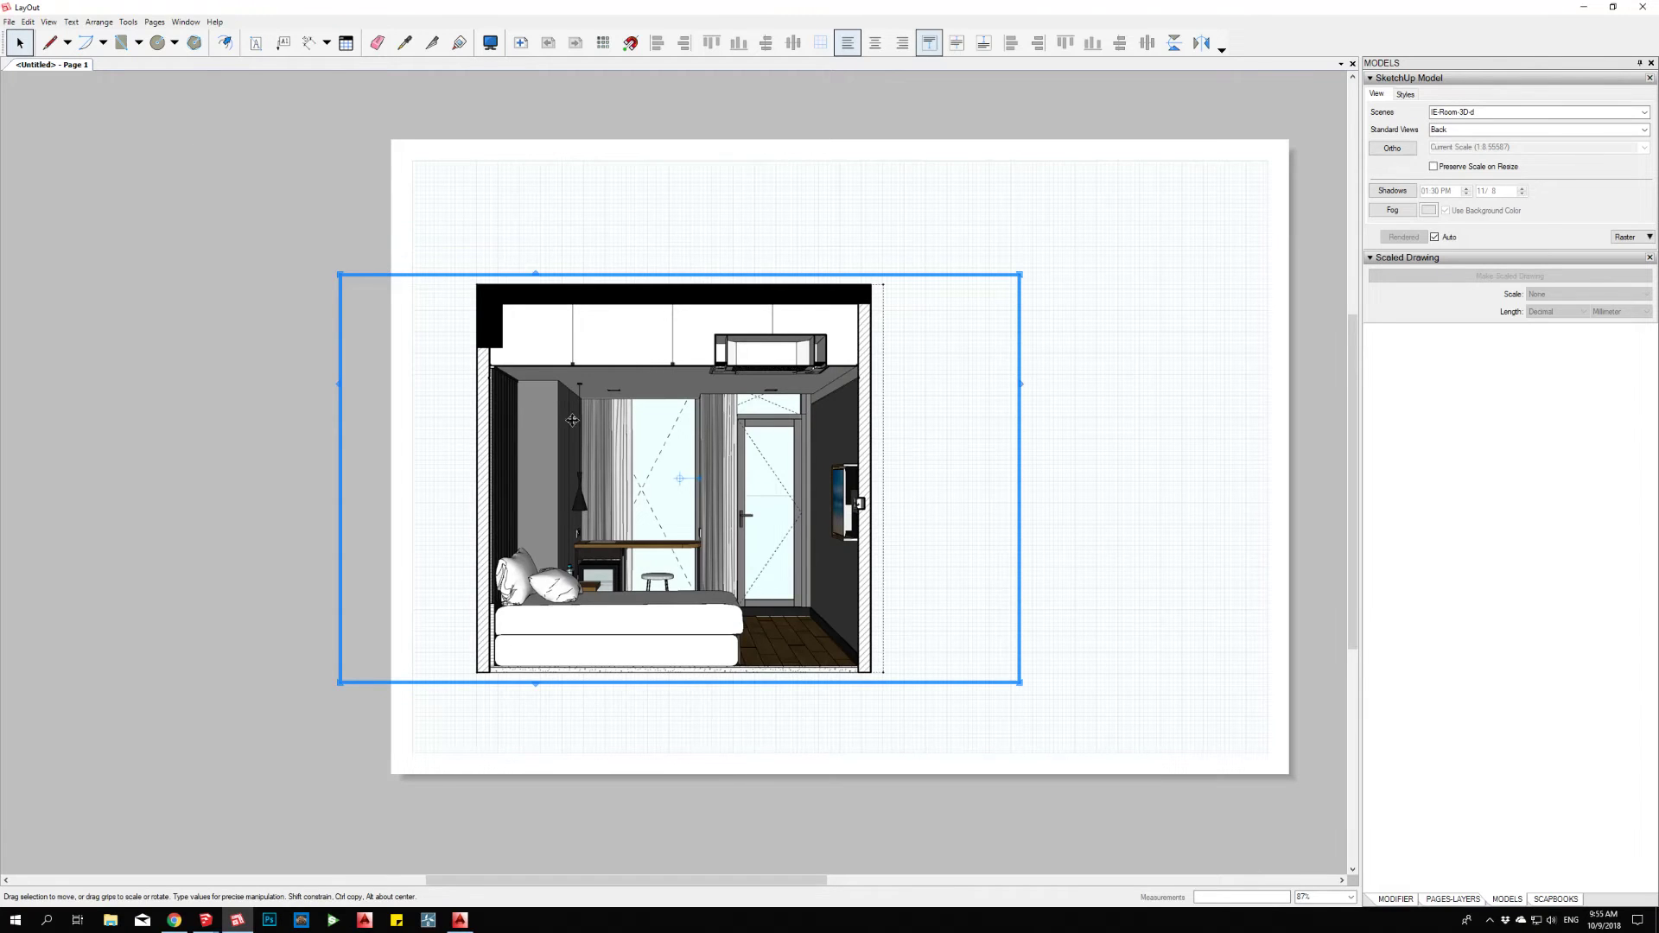
- Show scene IE-Room-a at 1:25 near the page top, with a copy dragged below
left_click_drag(572, 420, 735, 312)
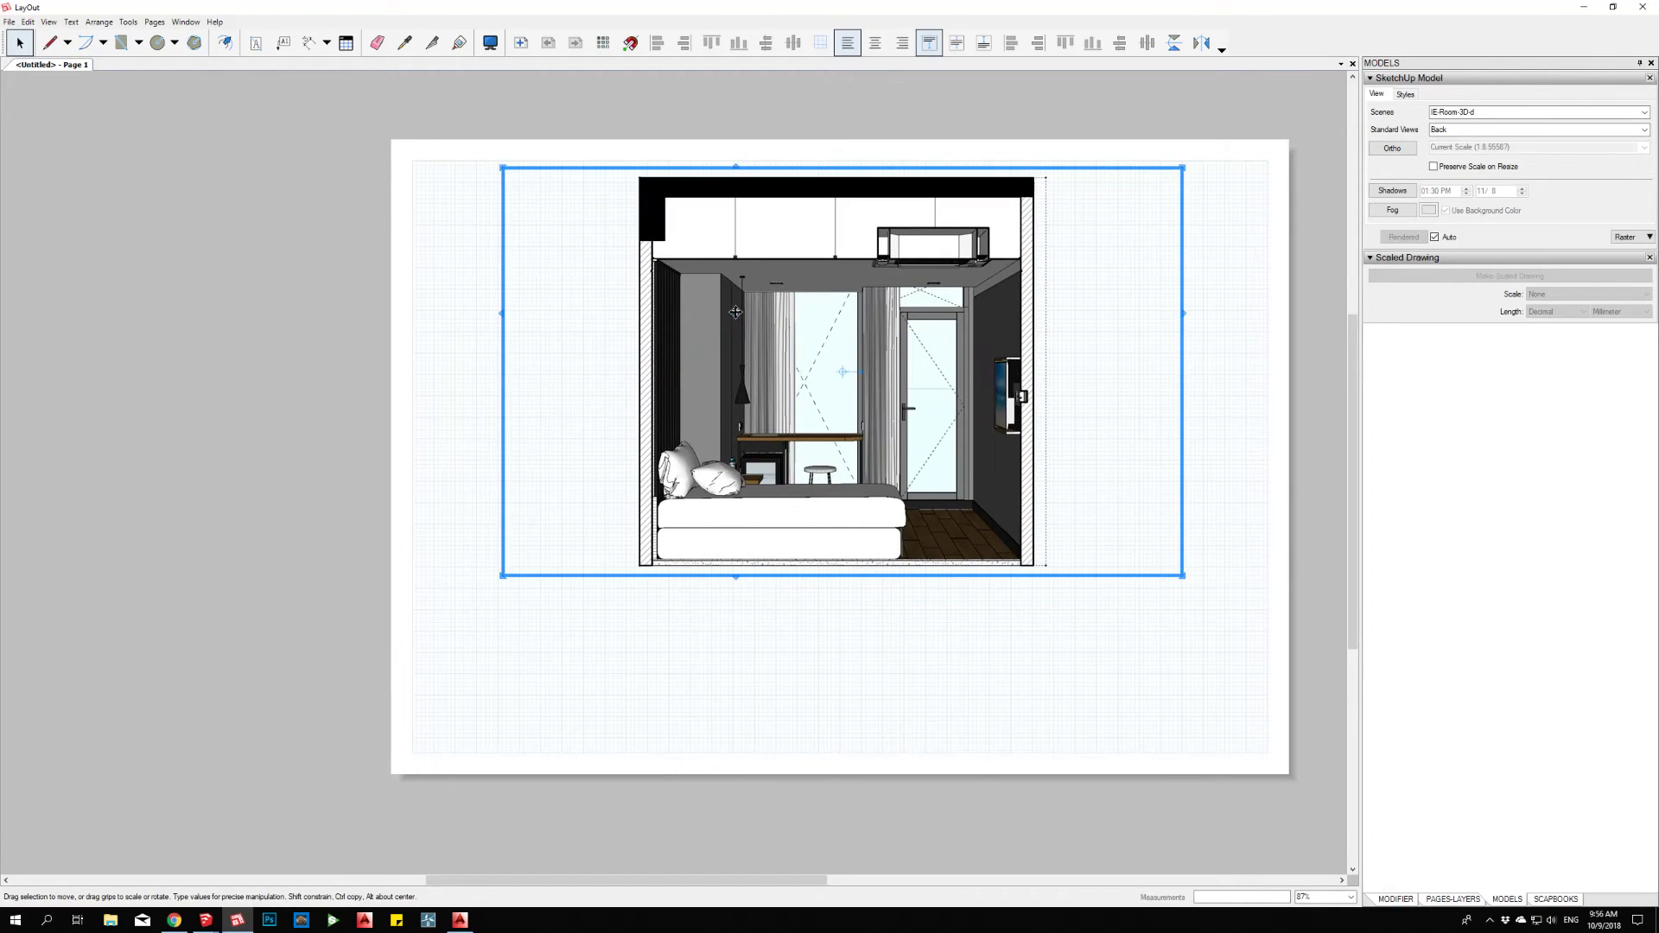
right_click(775, 309)
mouse_move(810, 603)
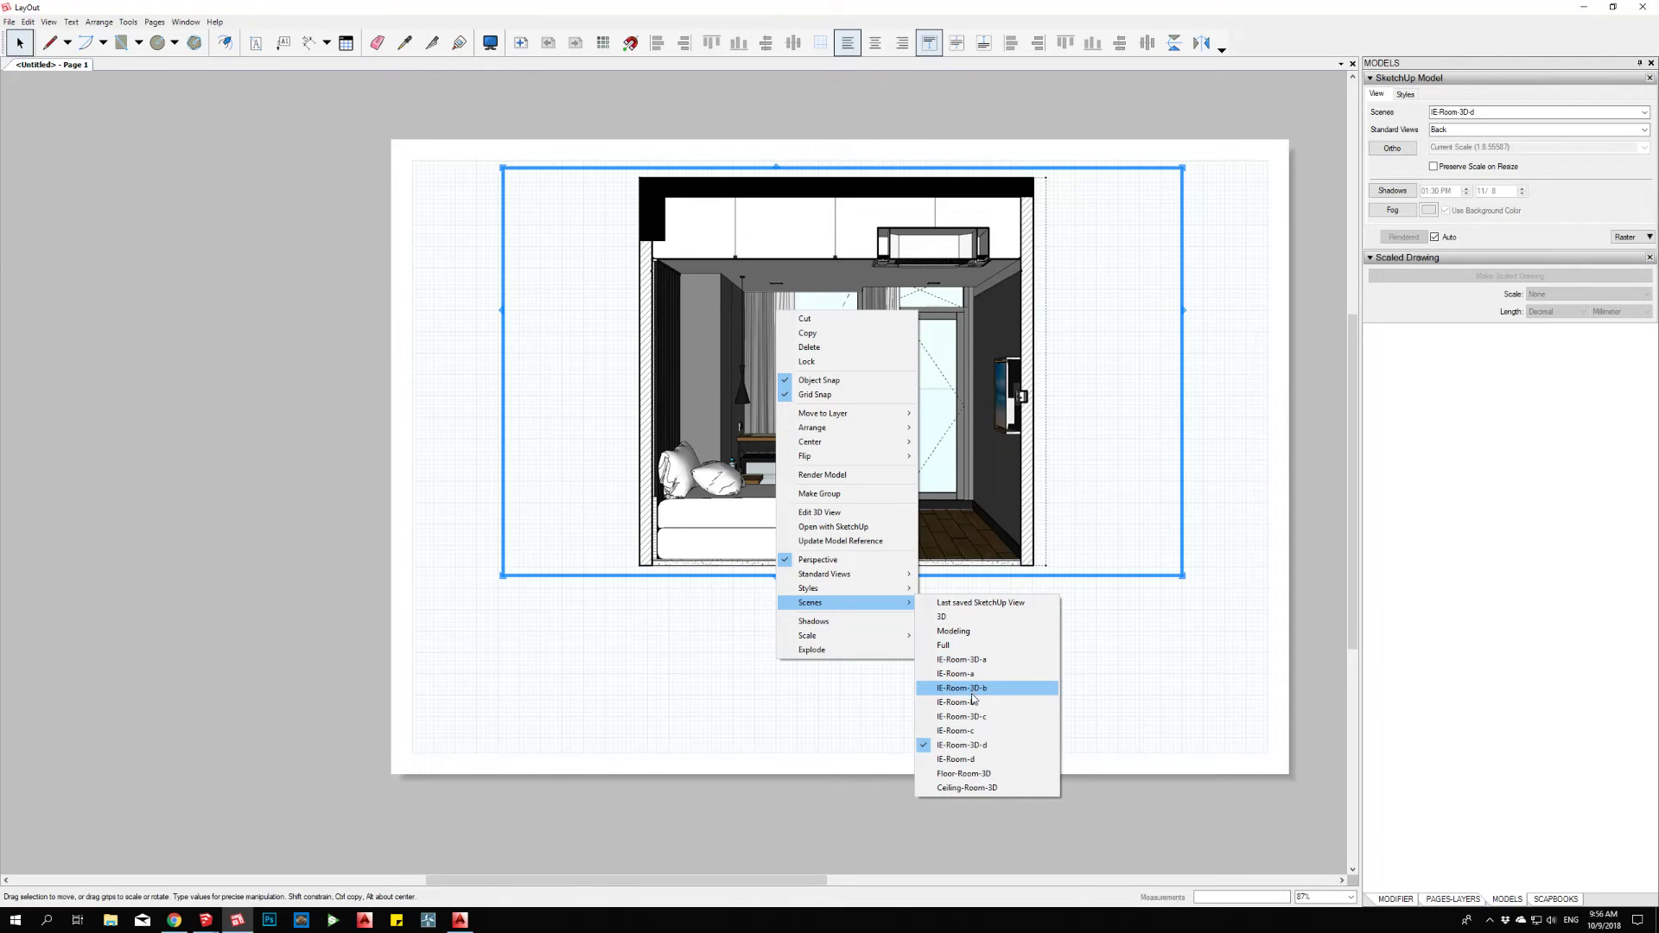
left_click(976, 674)
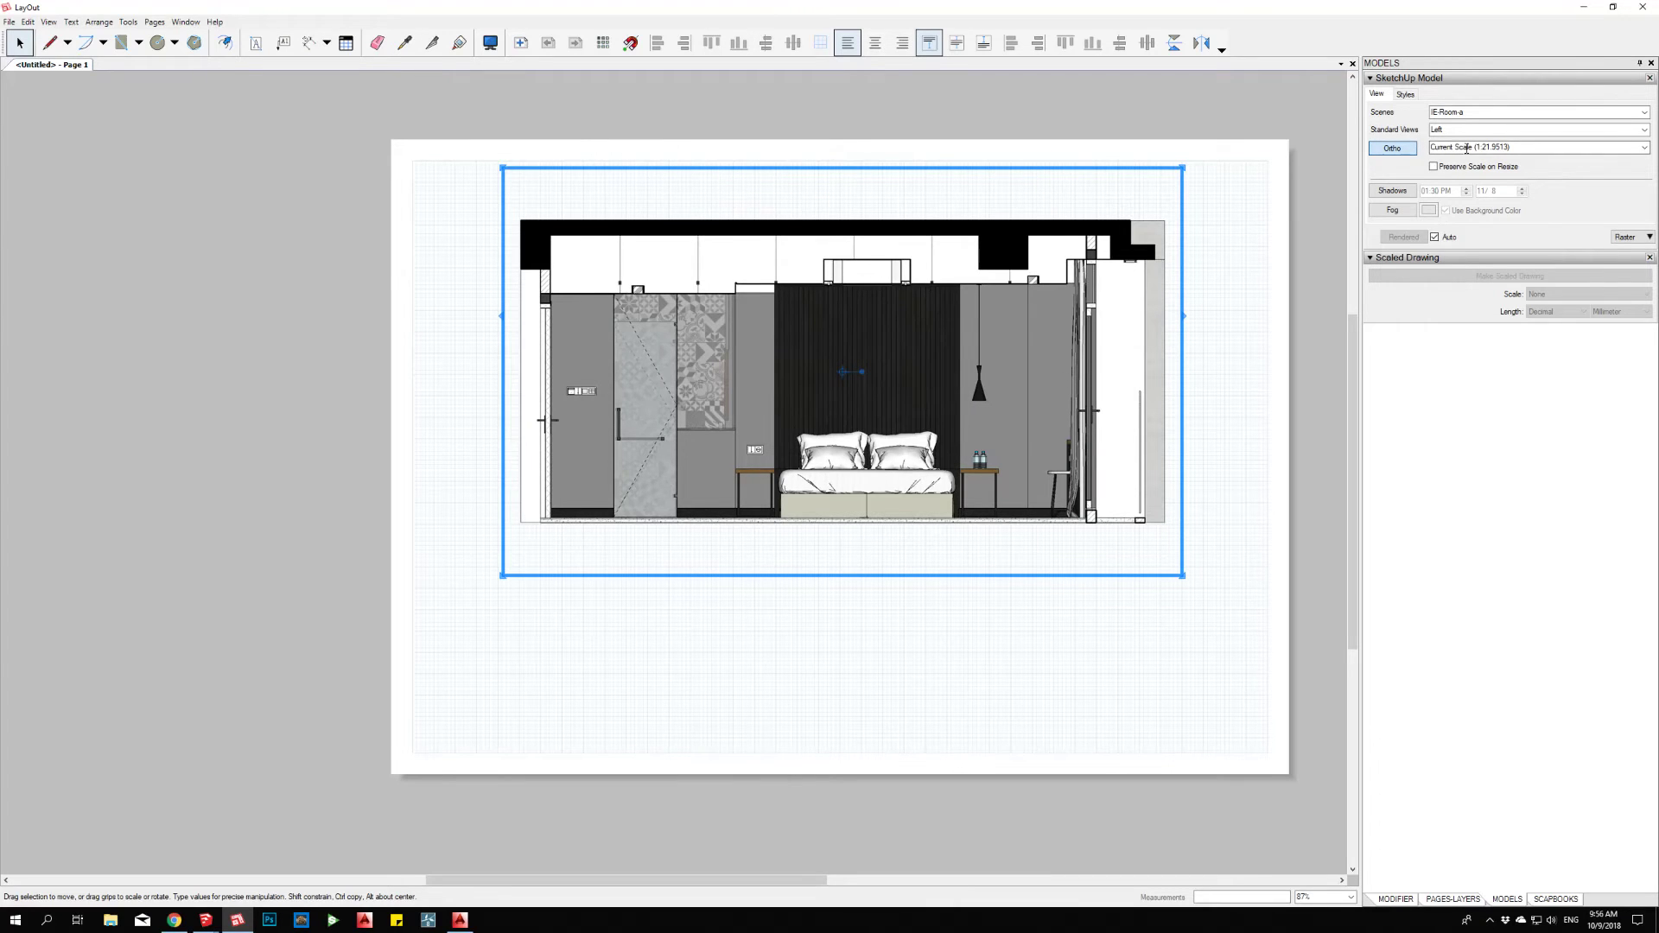
left_click(1645, 153)
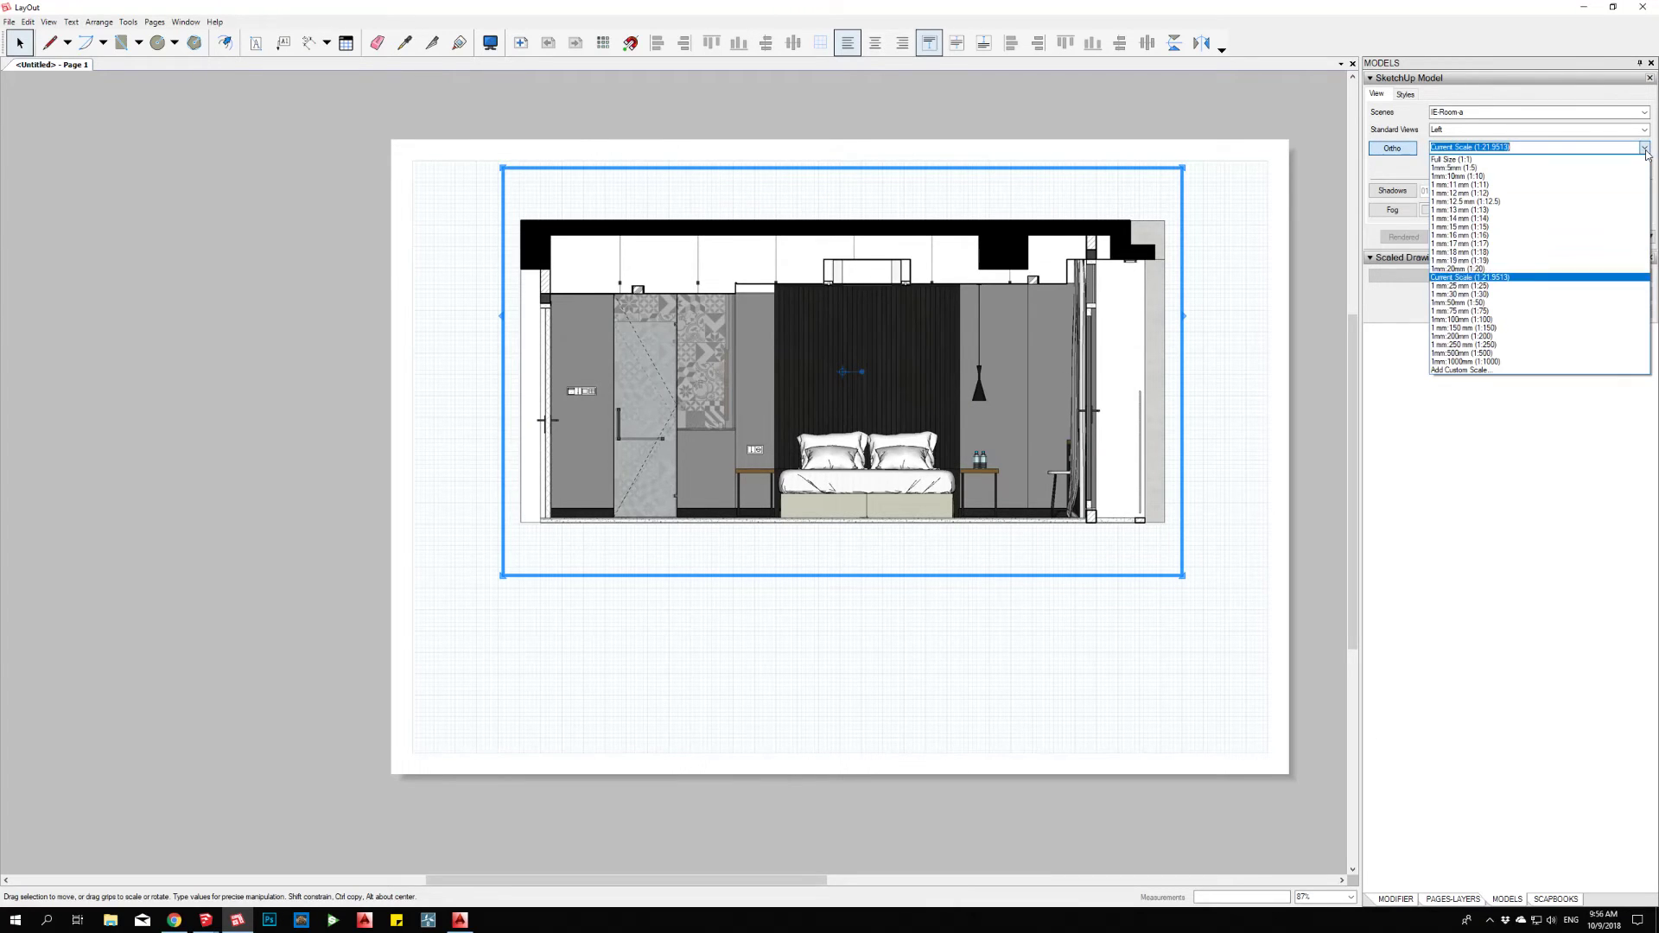
left_click(1482, 282)
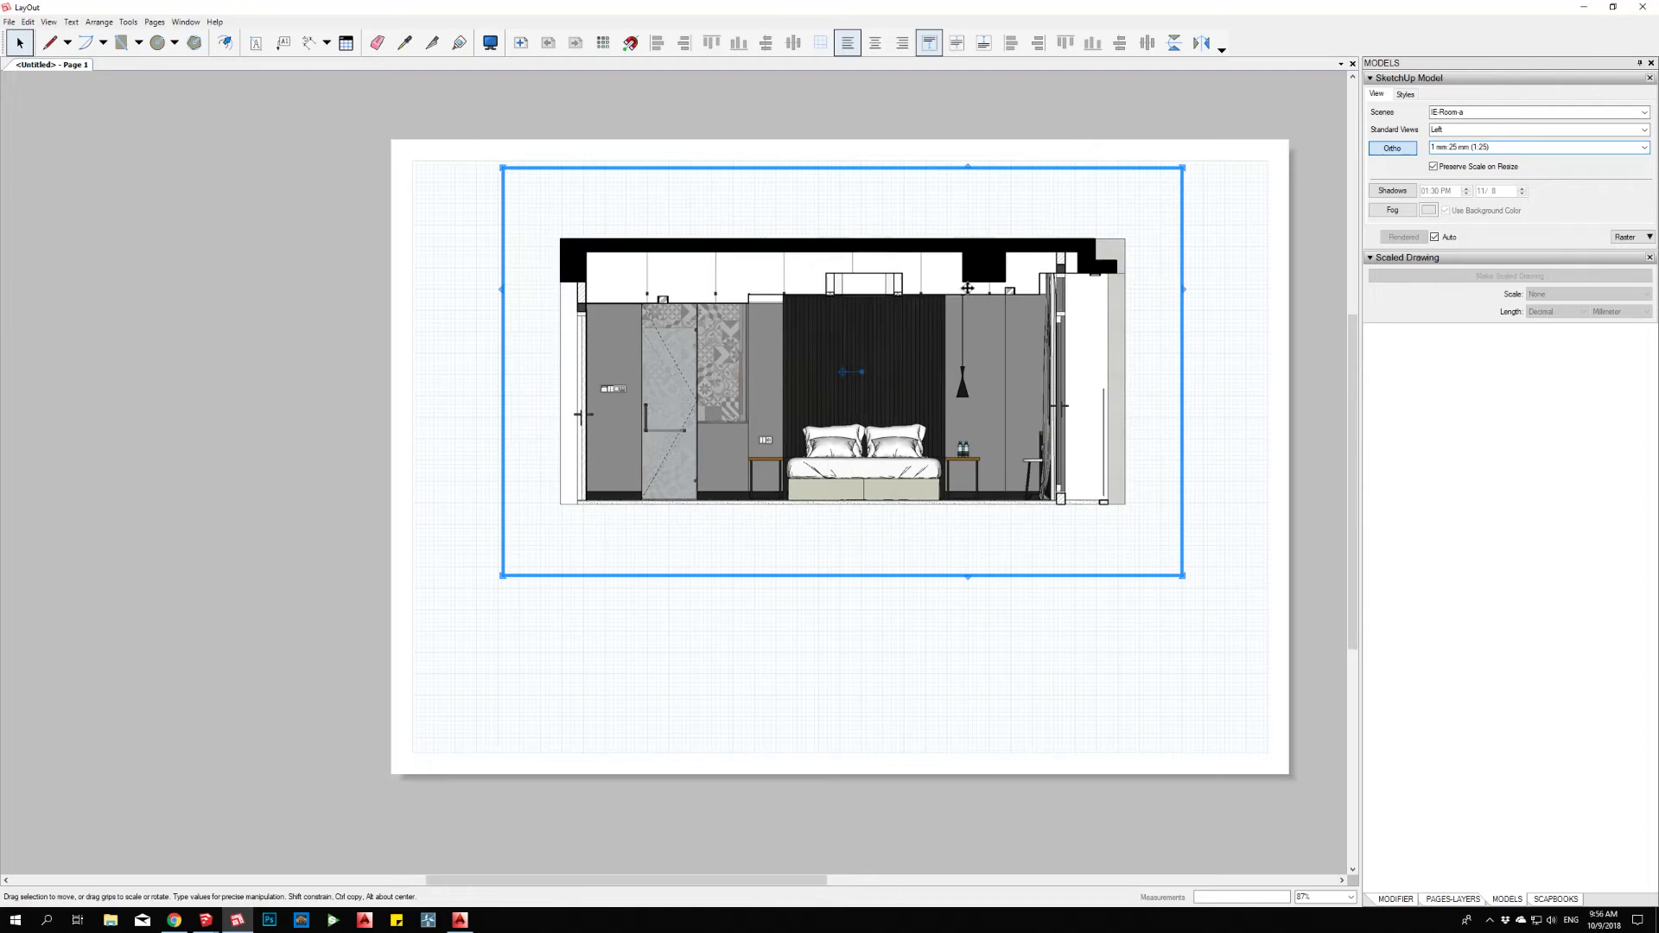
mouse_move(945, 314)
left_mouse_down()
mouse_move(933, 237)
mouse_move(916, 548)
mouse_move(916, 534)
left_mouse_up()
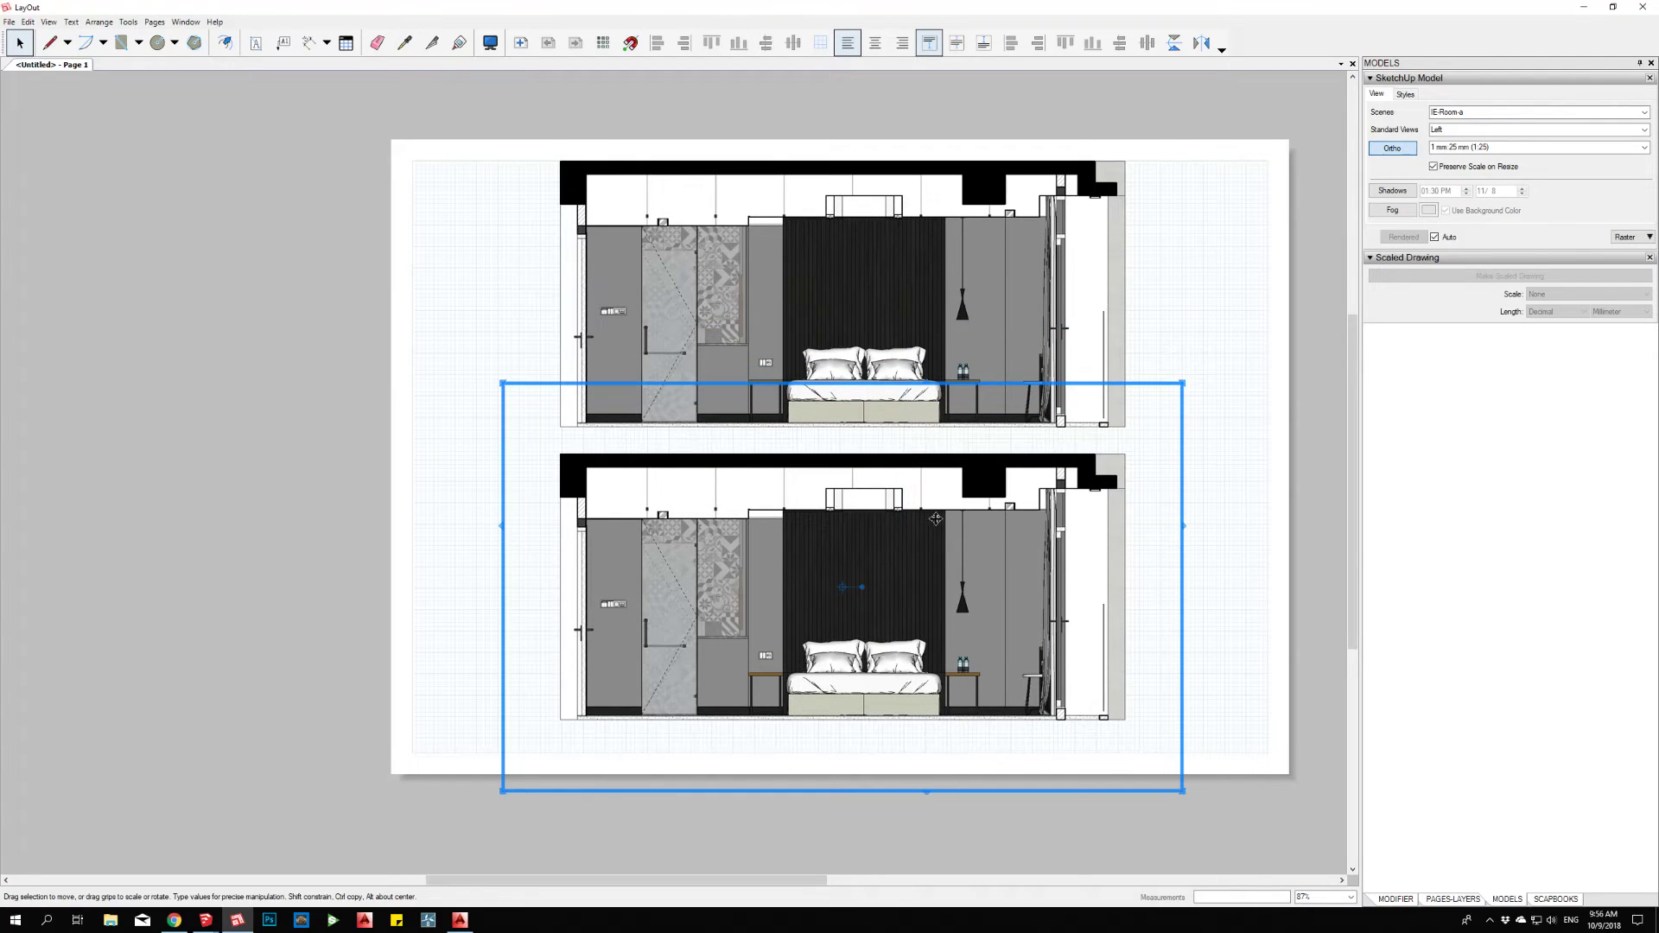
- Make the lower copy a 1:25 IE-Room-3D-a perspective by turning Ortho off
right_click(938, 523)
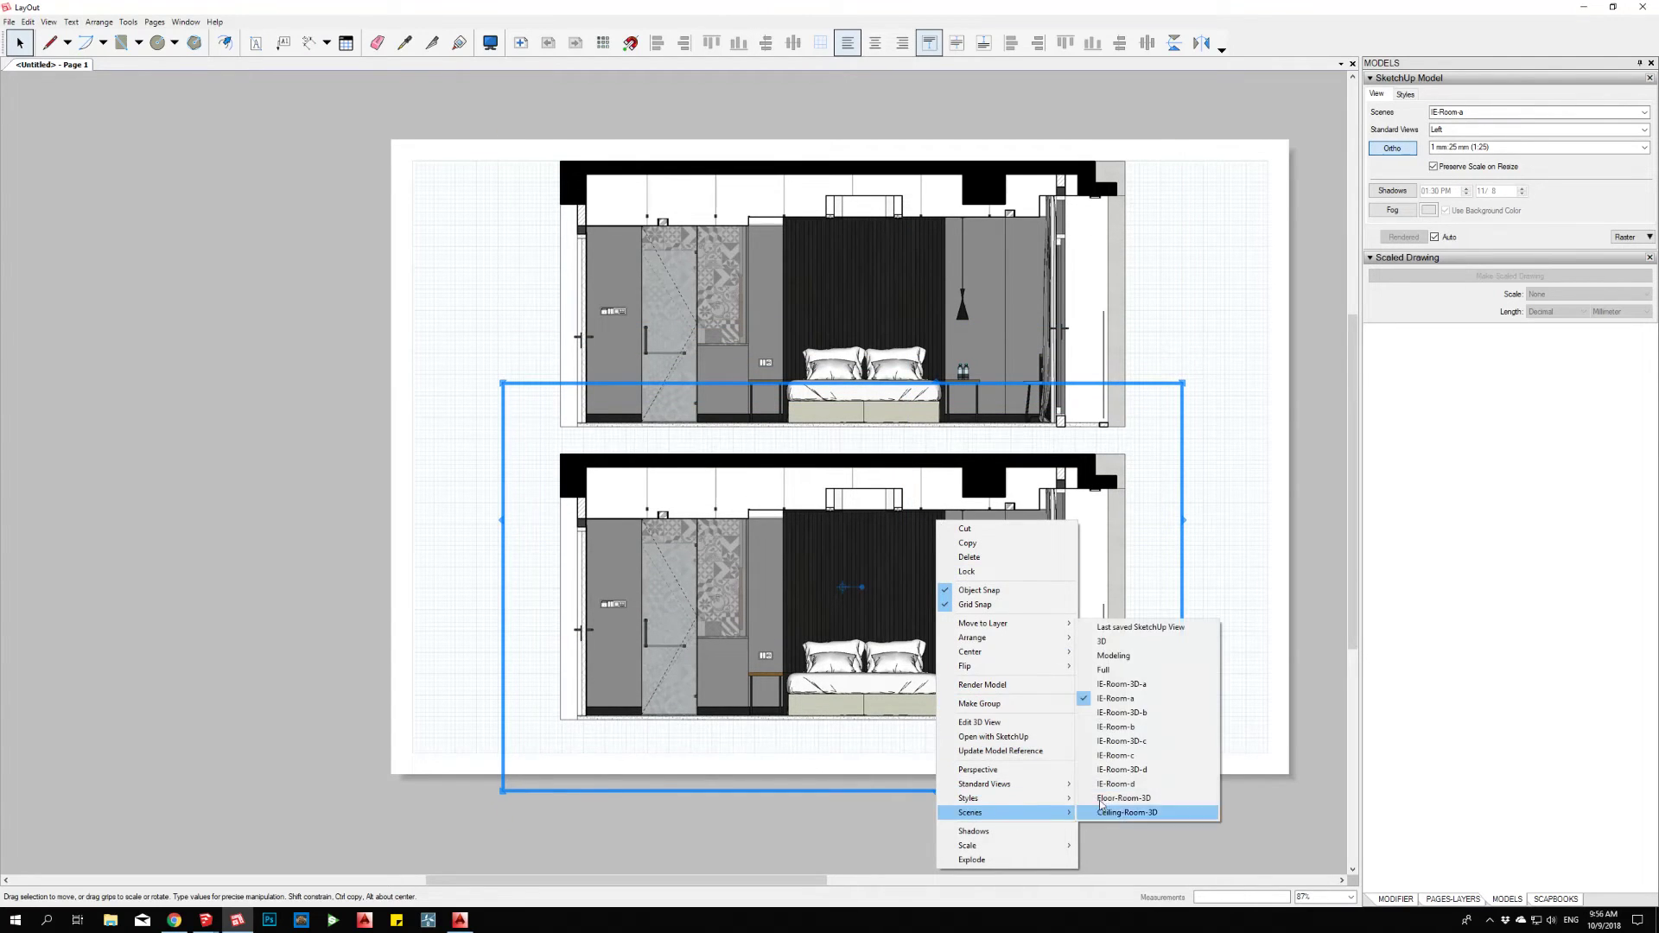
left_click(1129, 685)
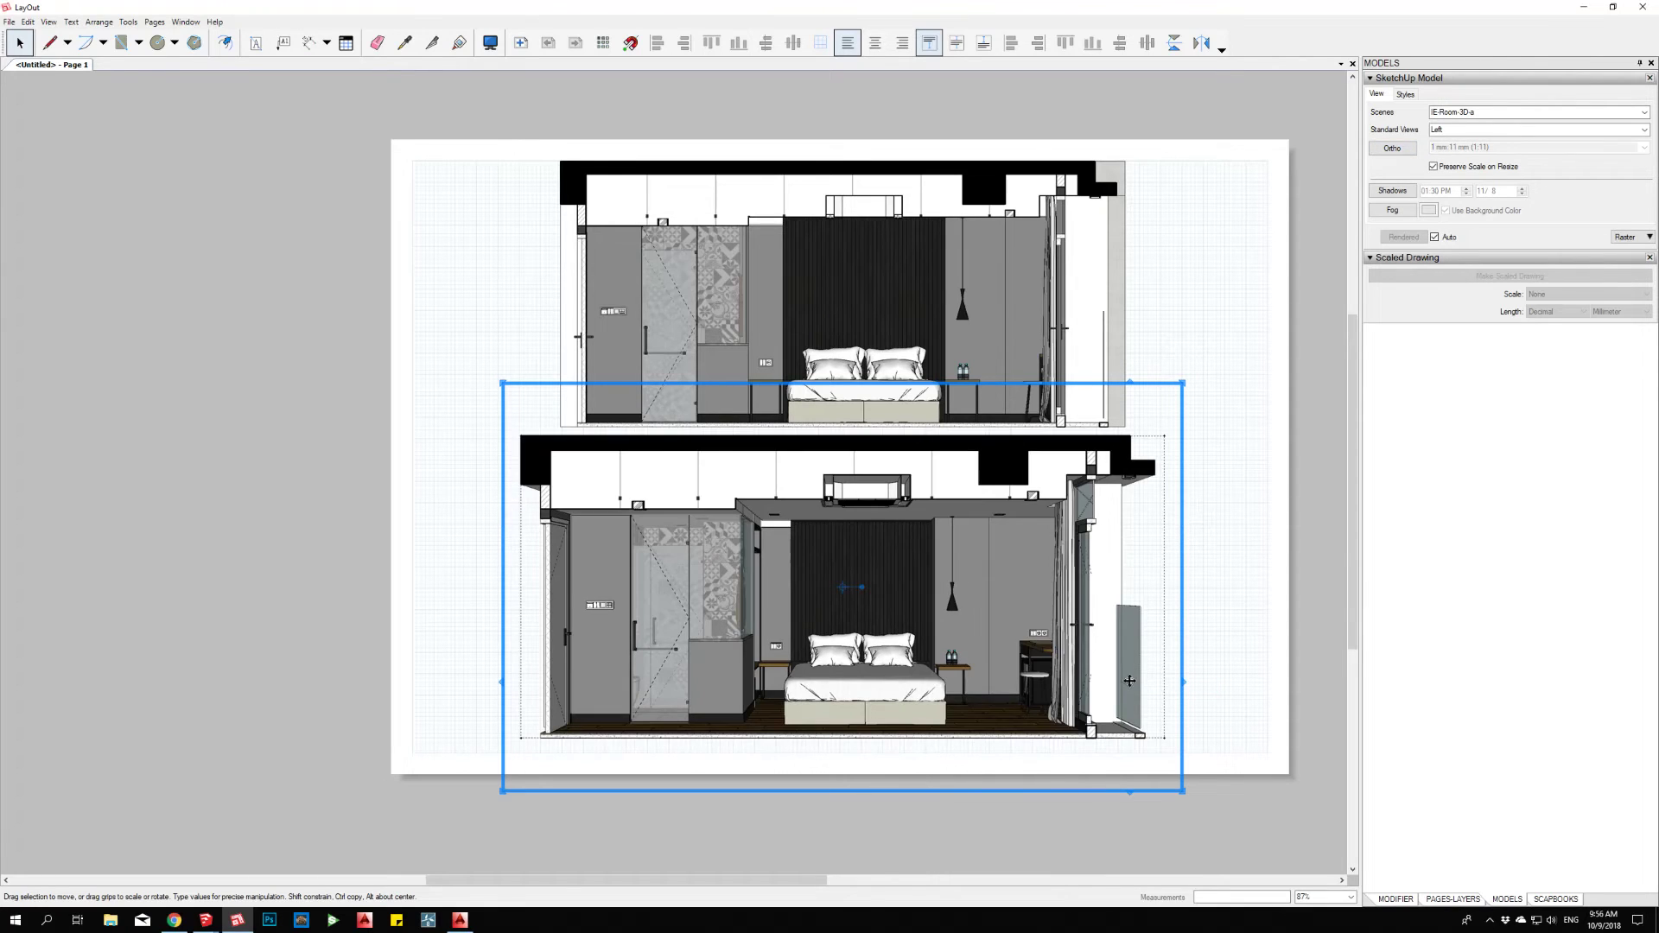
right_click(1012, 525)
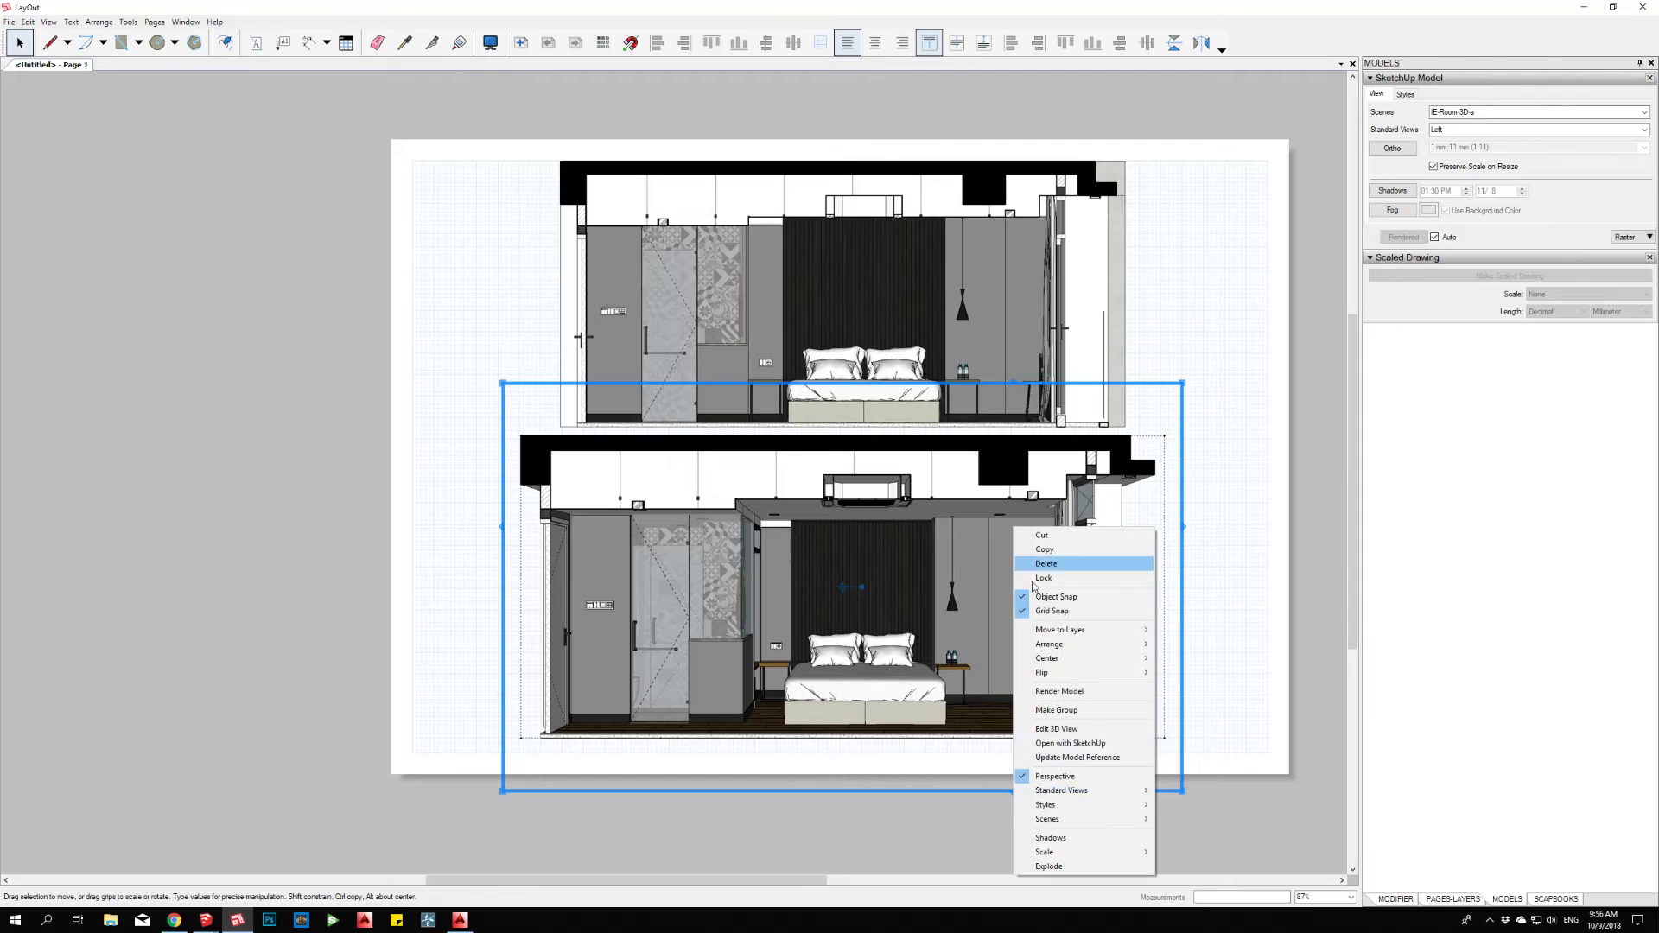
mouse_move(1081, 852)
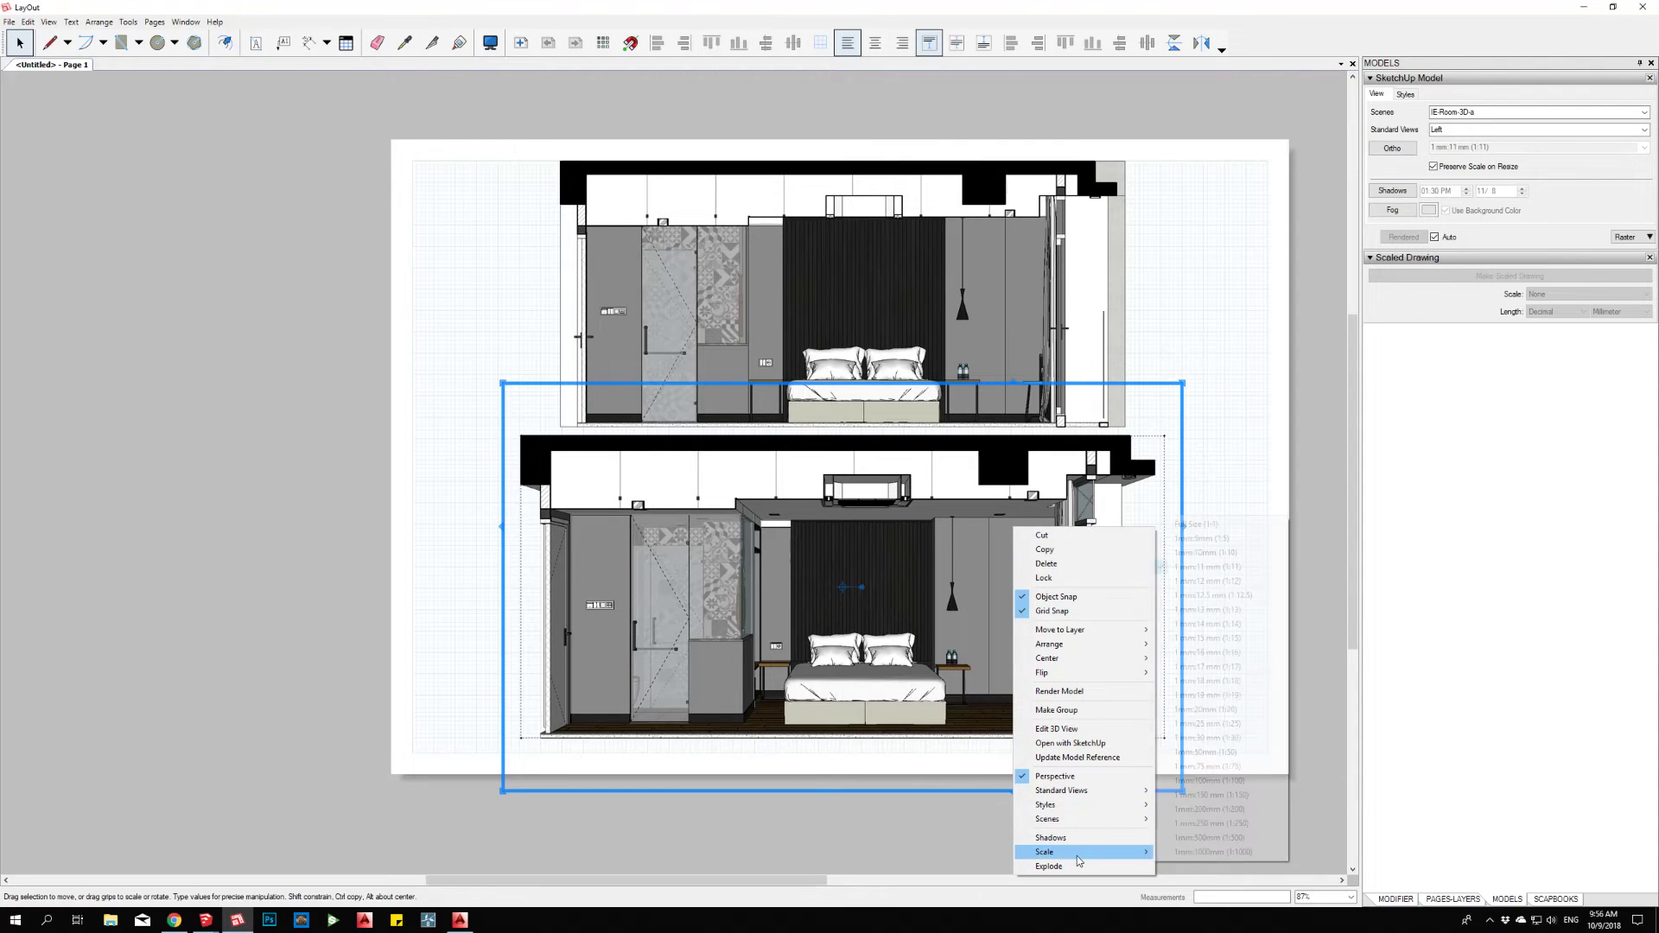
left_click(1234, 596)
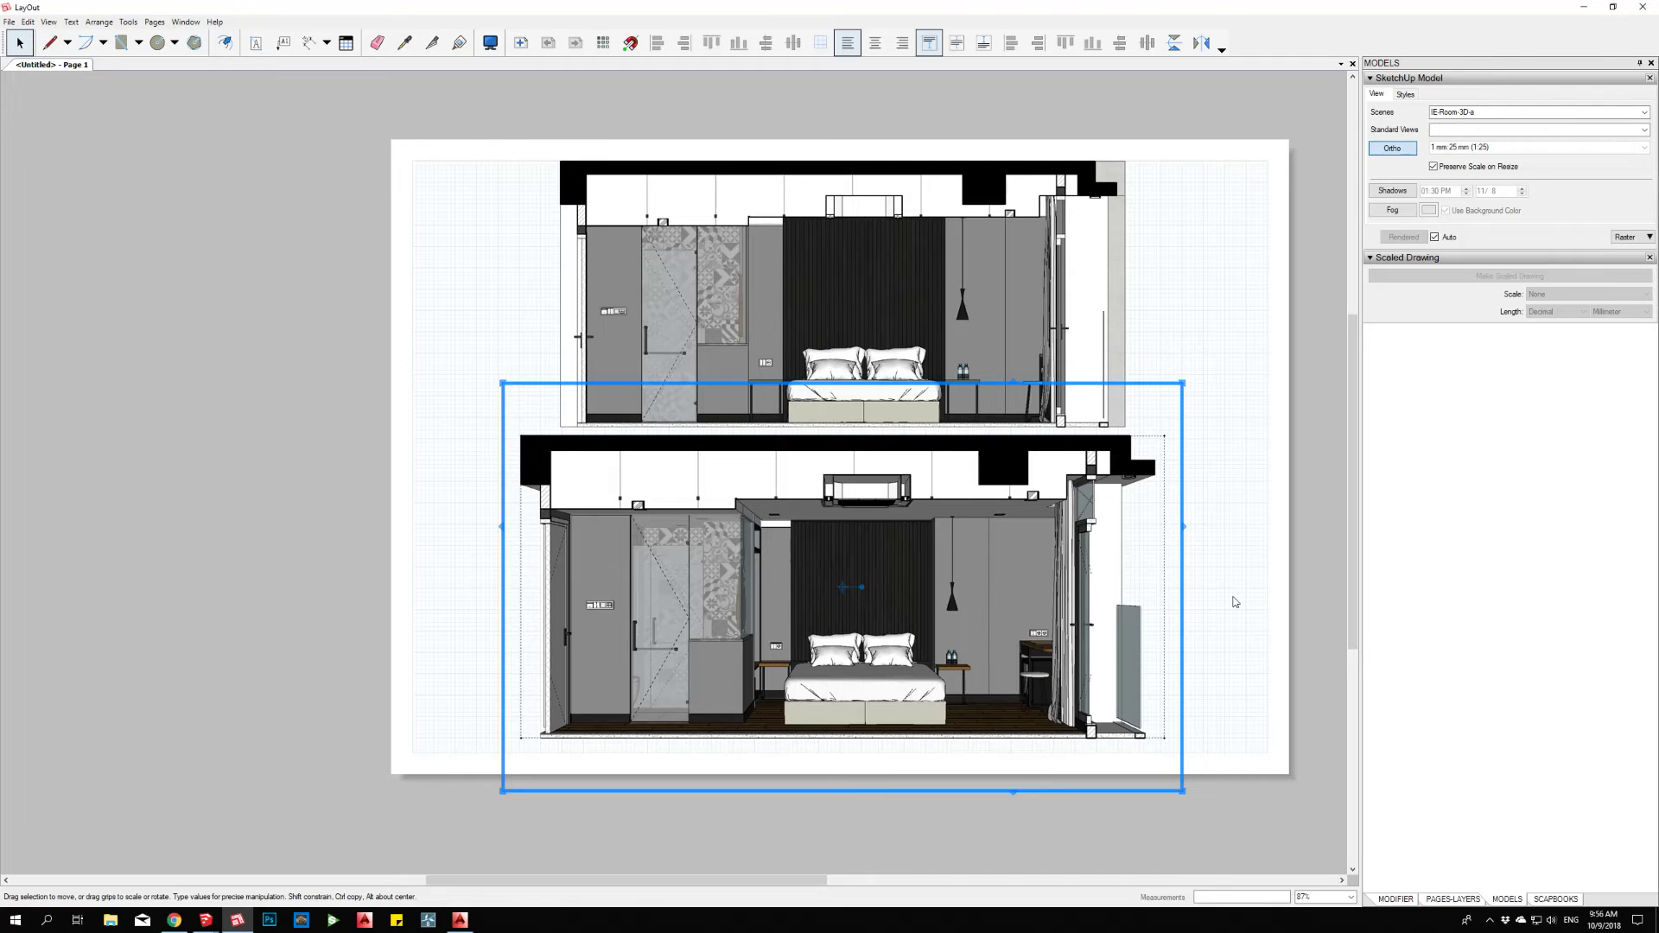
mouse_move(1026, 573)
left_mouse_down()
mouse_move(1026, 276)
mouse_move(1036, 567)
left_mouse_up()
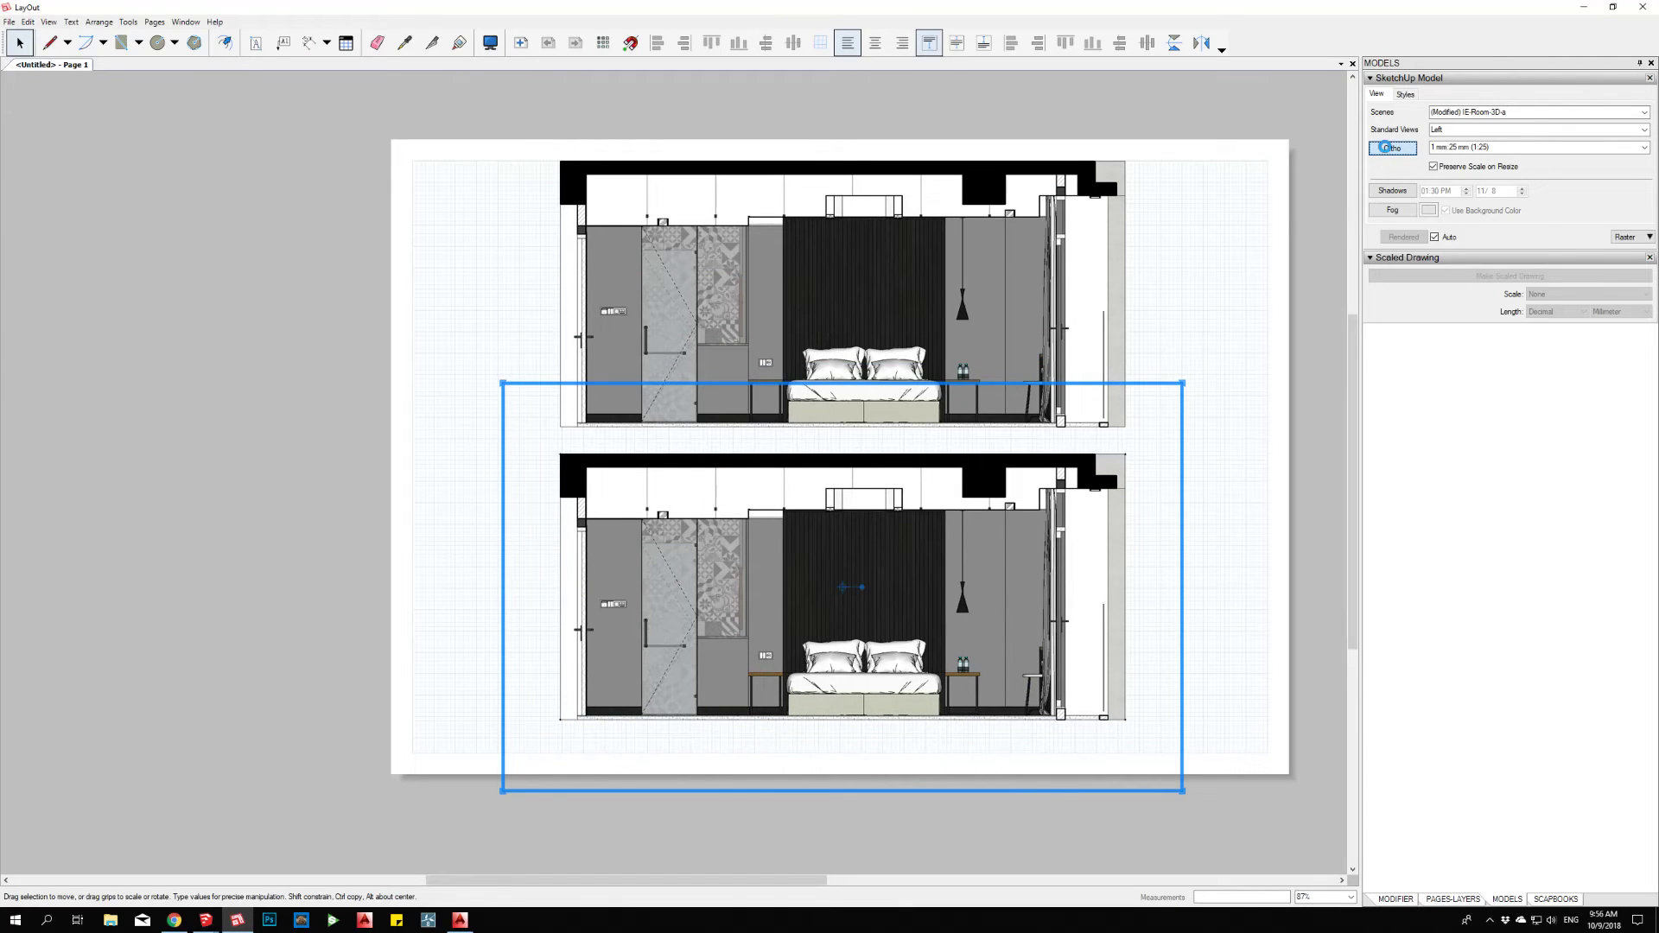
left_click(1385, 147)
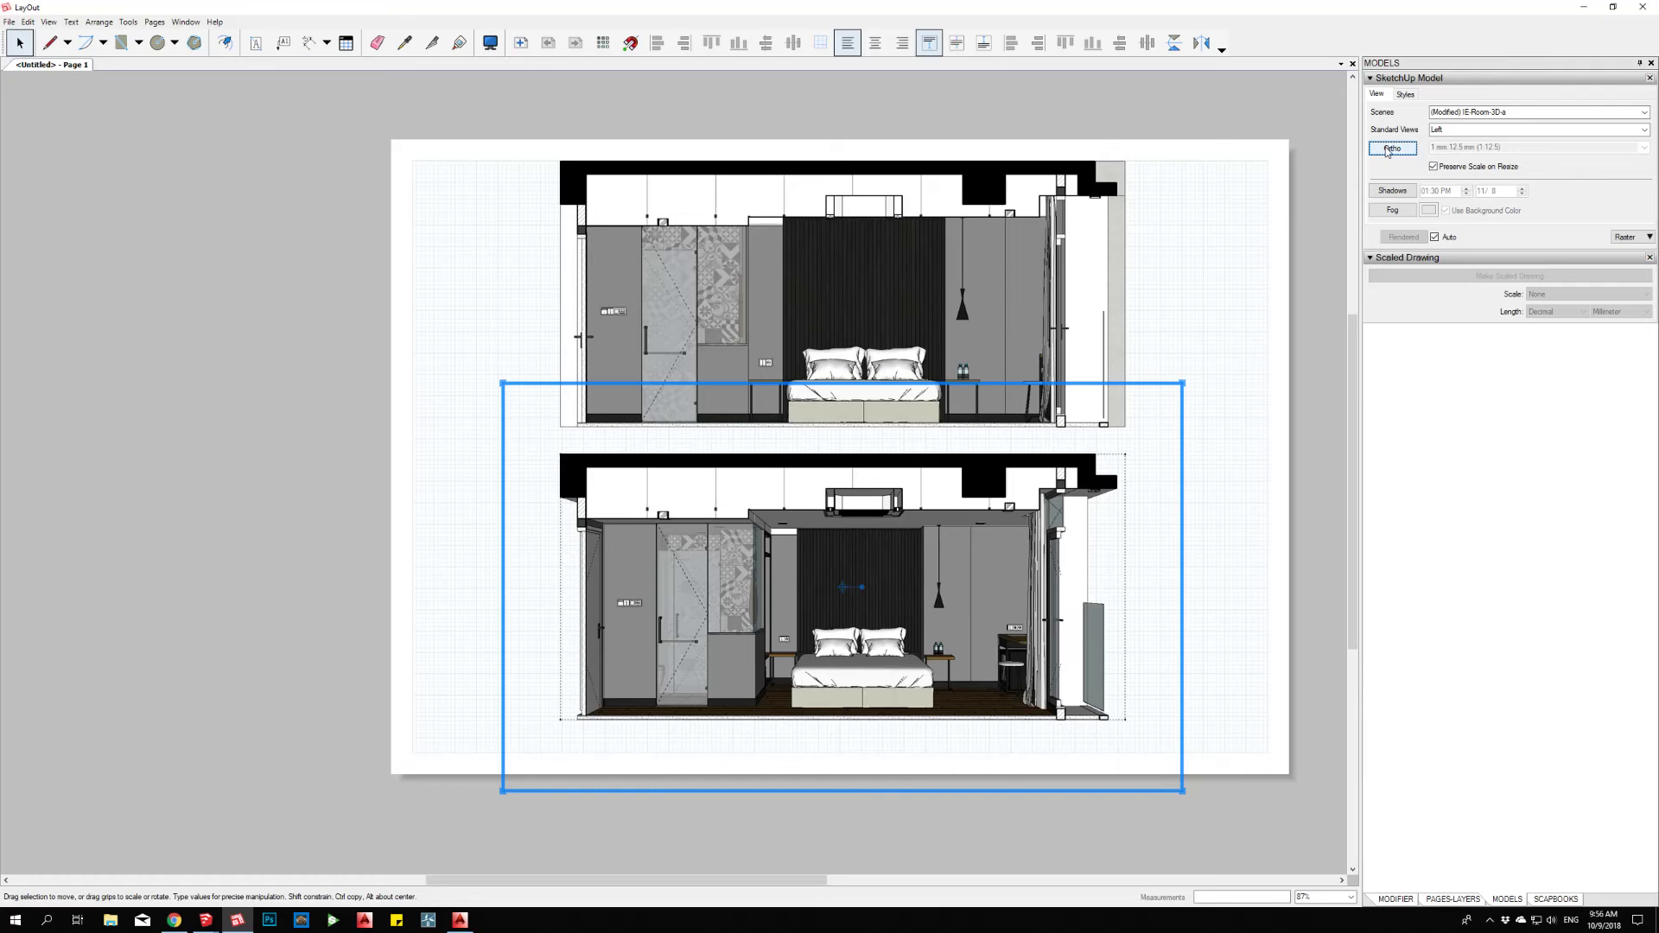
left_click(1195, 274)
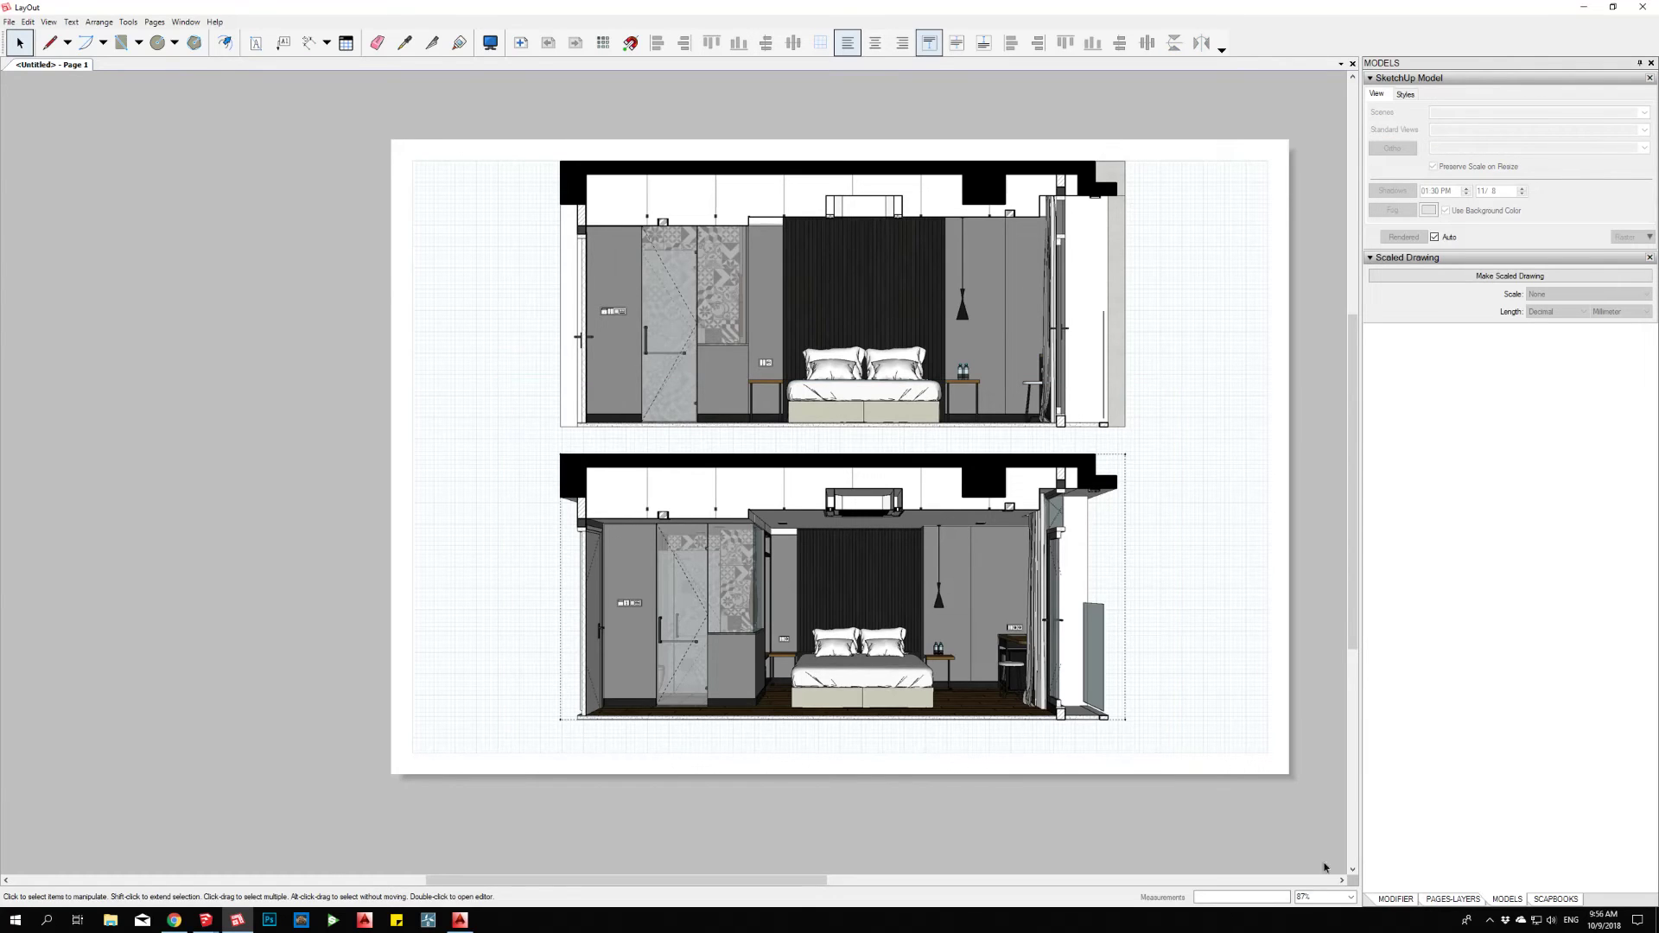
- Add Page 2 and insert the room model phong 502.skp onto it
left_click(1453, 899)
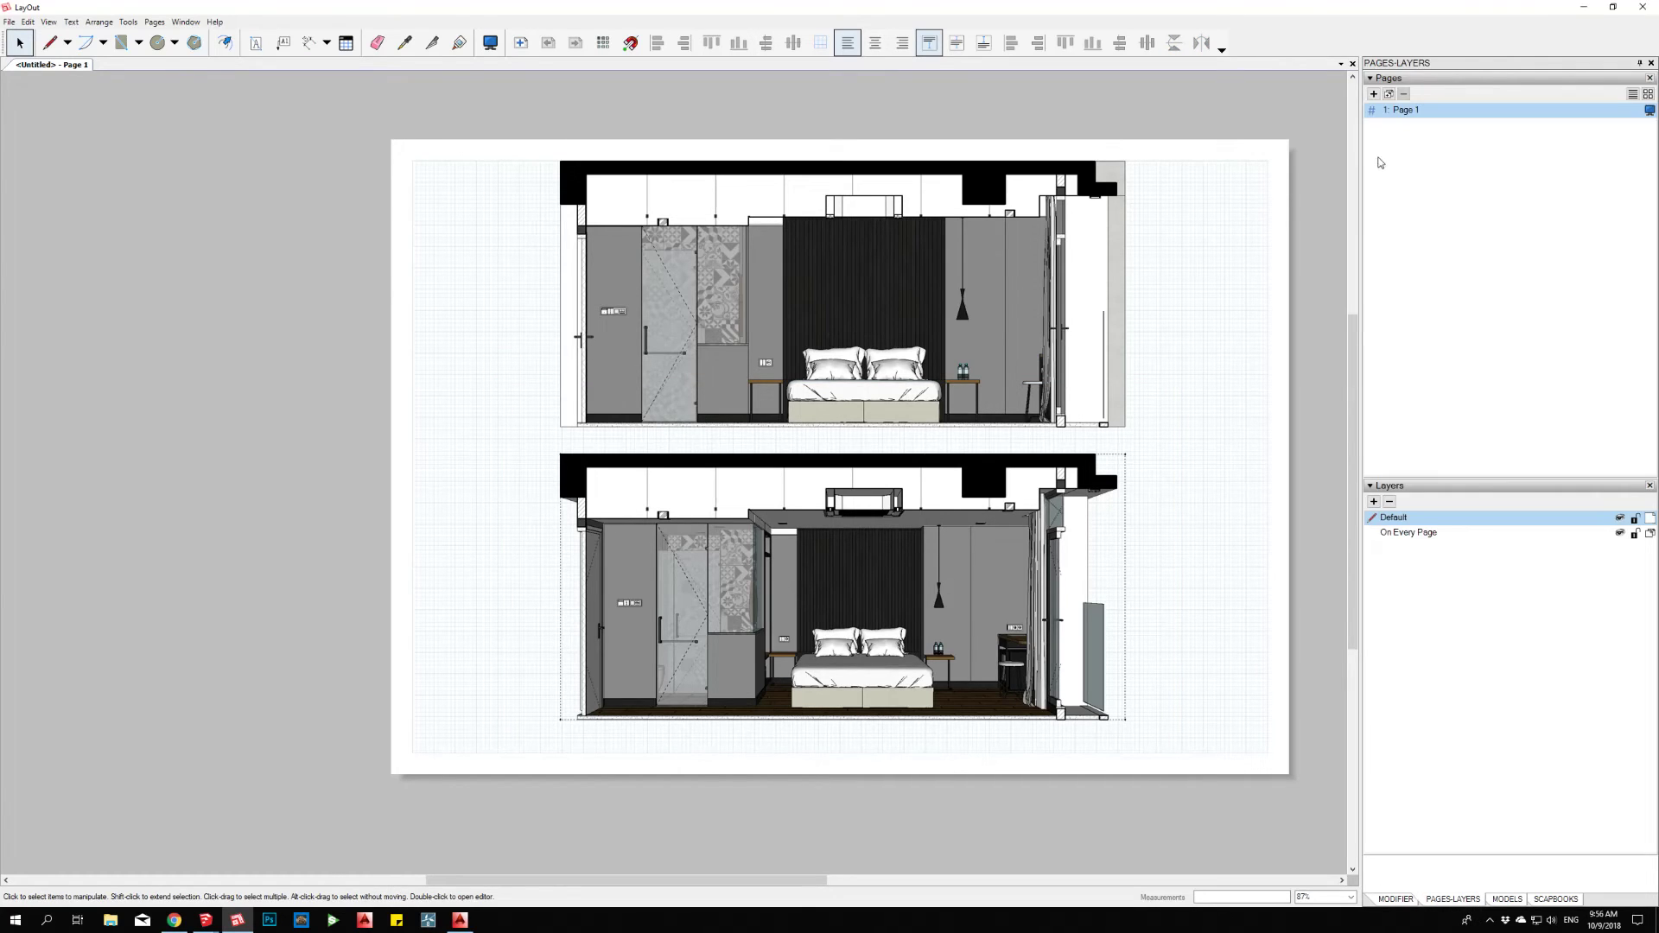
left_click(1374, 94)
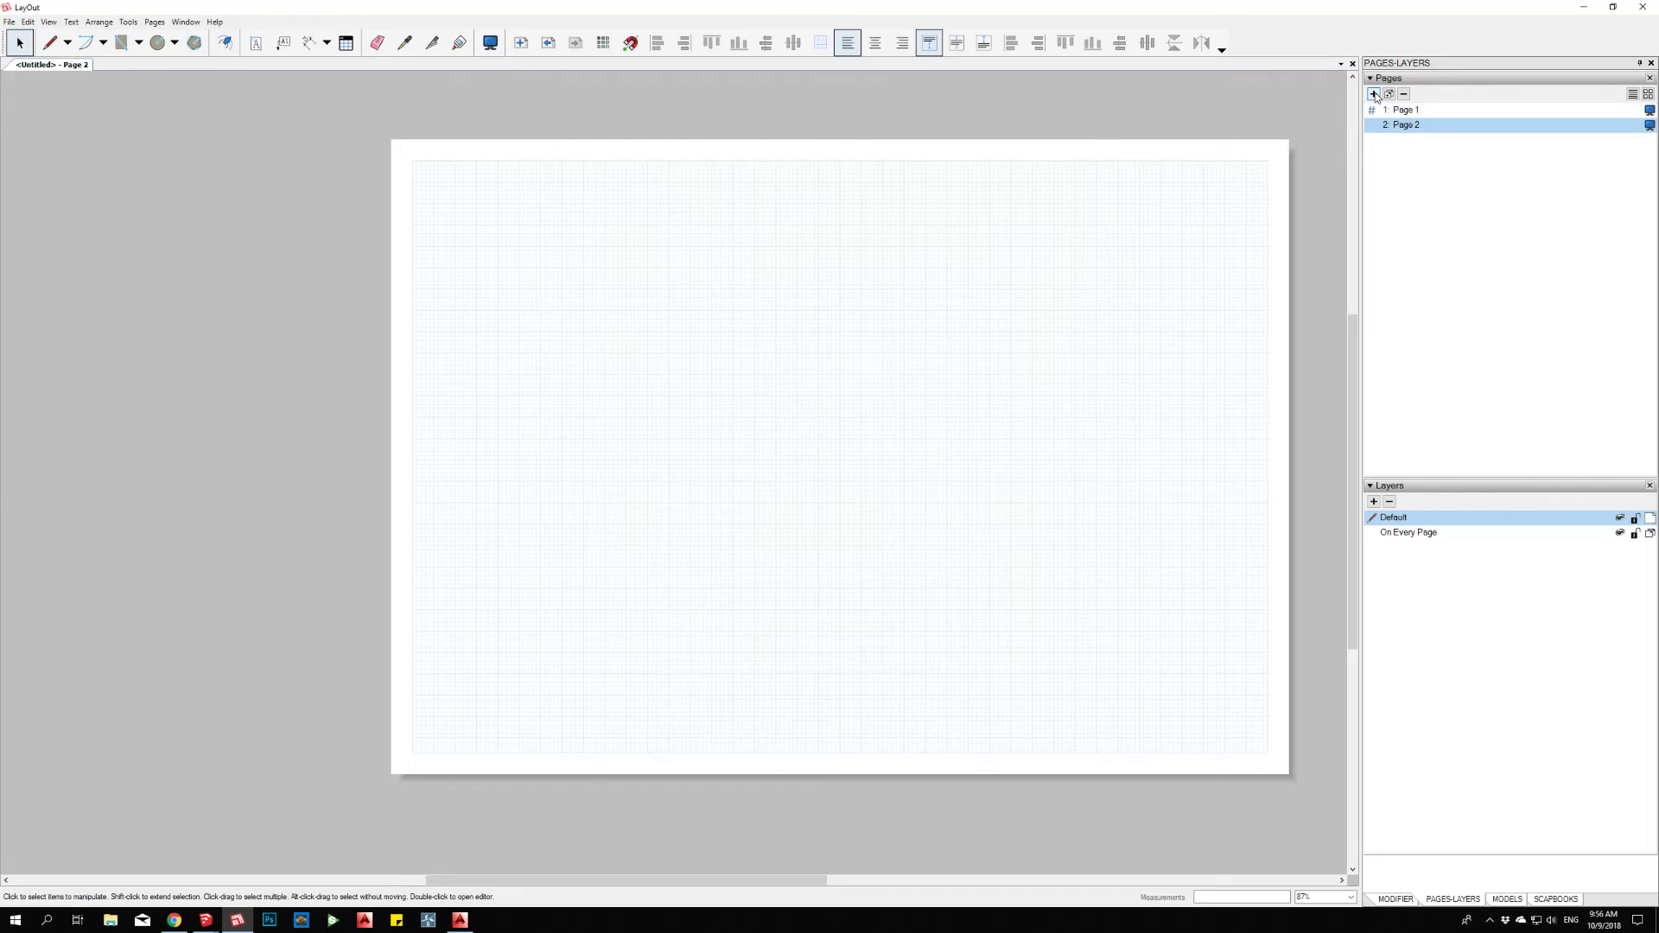
left_click(9, 22)
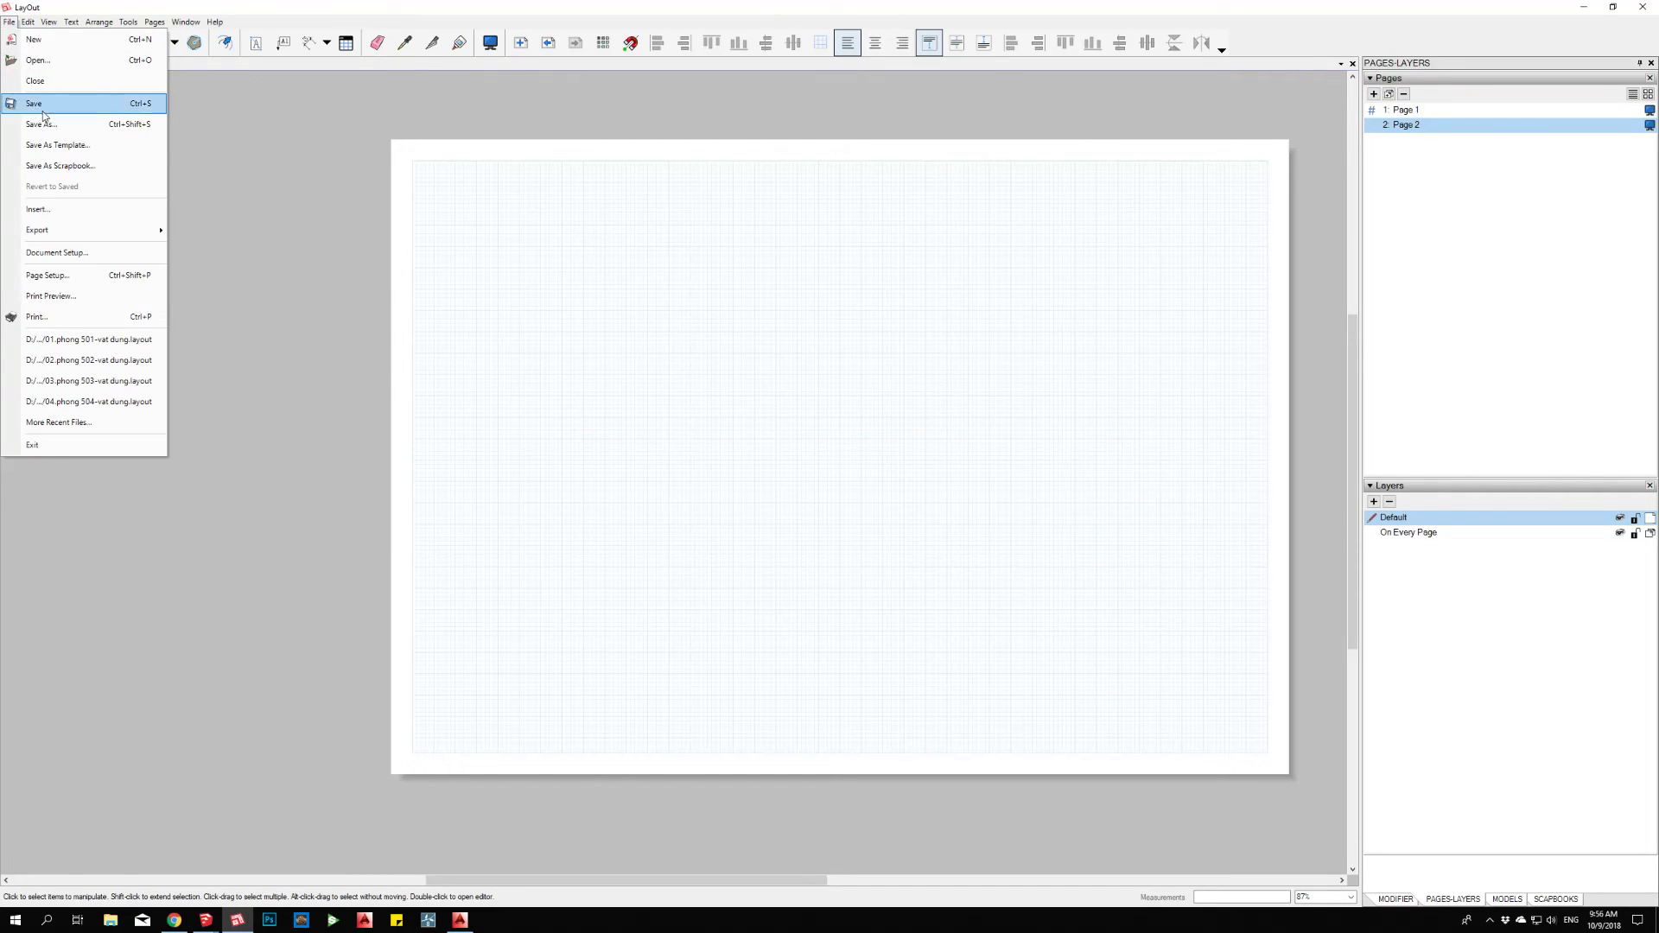
left_click(40, 209)
double_click(180, 119)
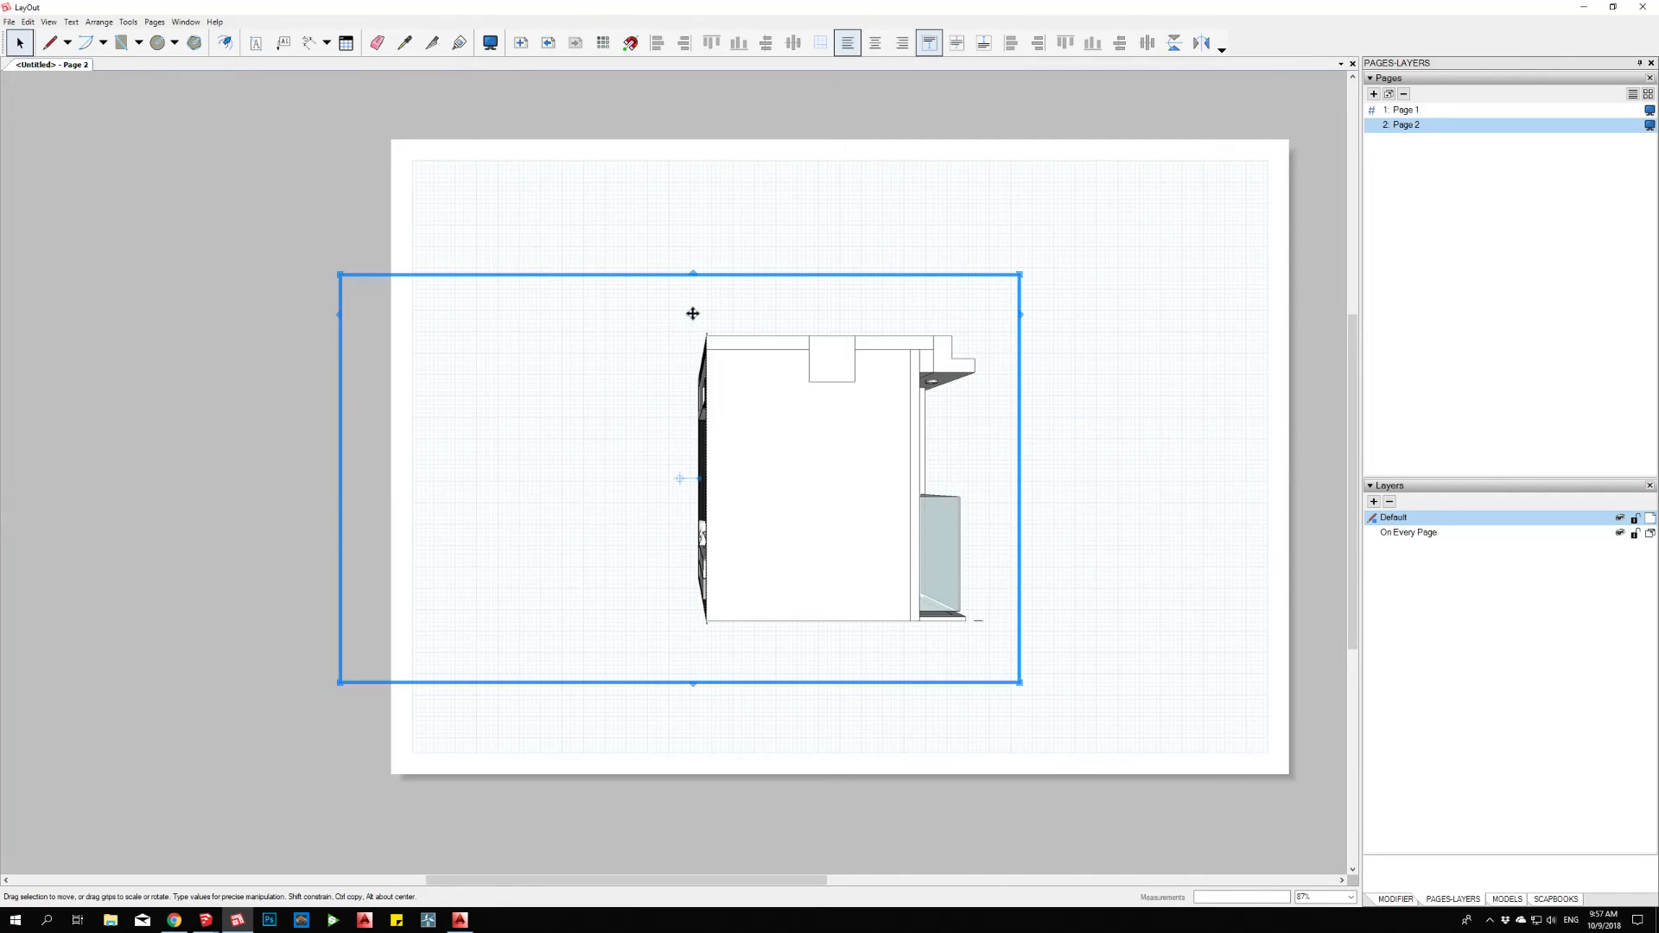
- Switch the page 2 model view to scene IE-Room-c and reposition it
left_click_drag(779, 455, 838, 328)
right_click(845, 323)
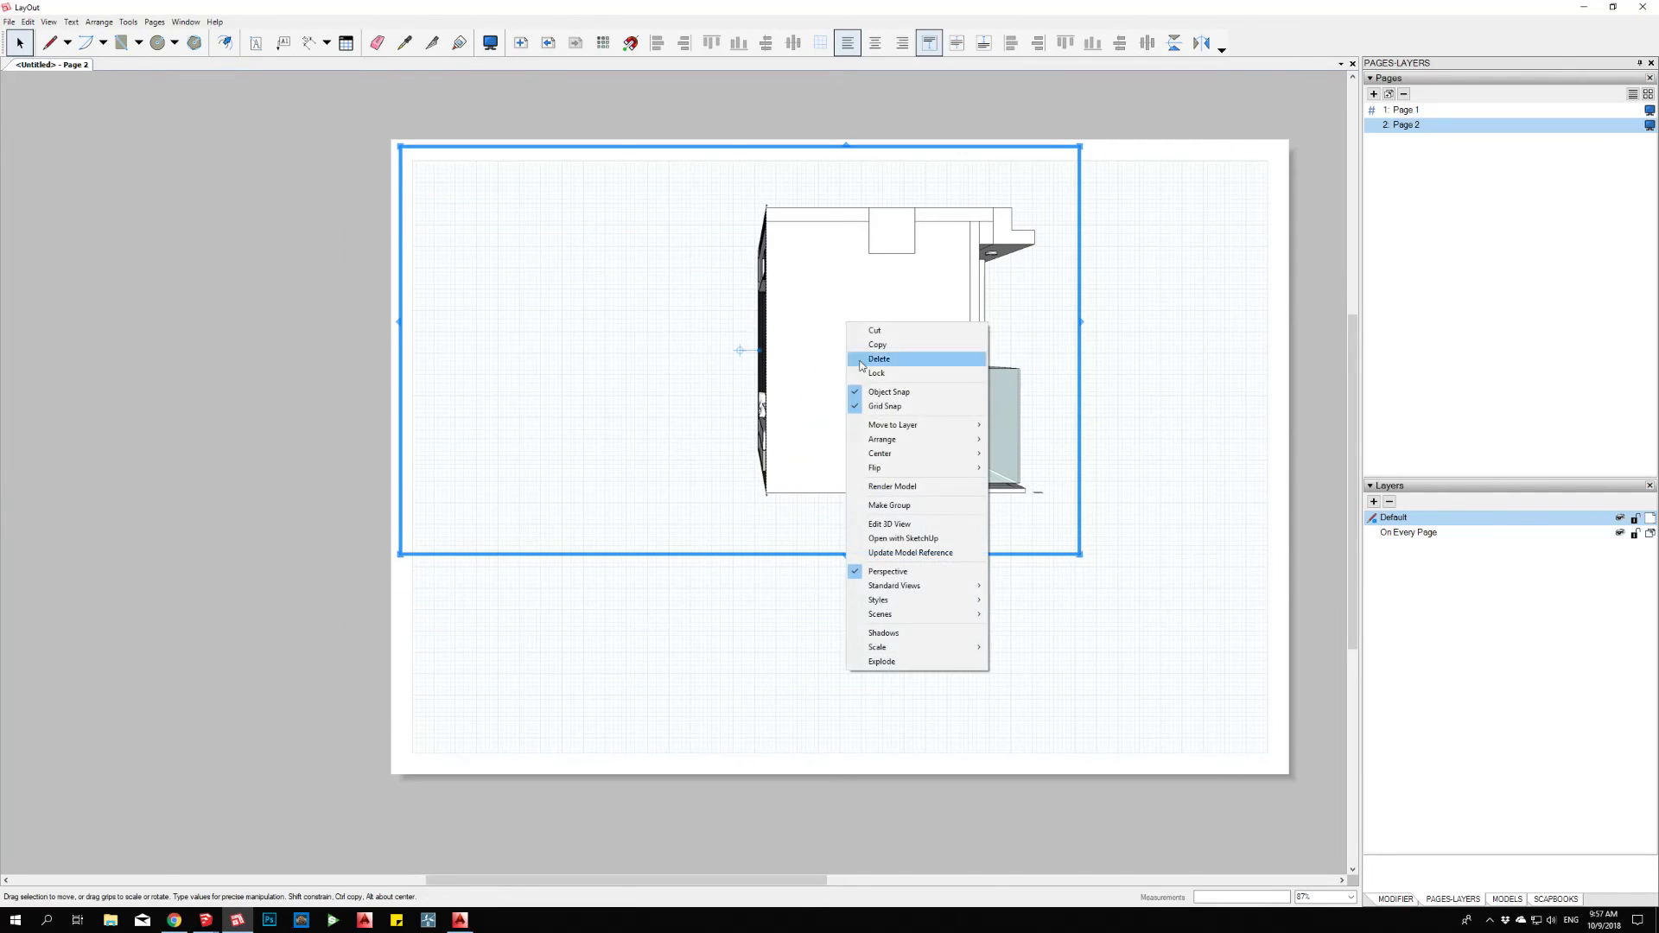
mouse_move(881, 613)
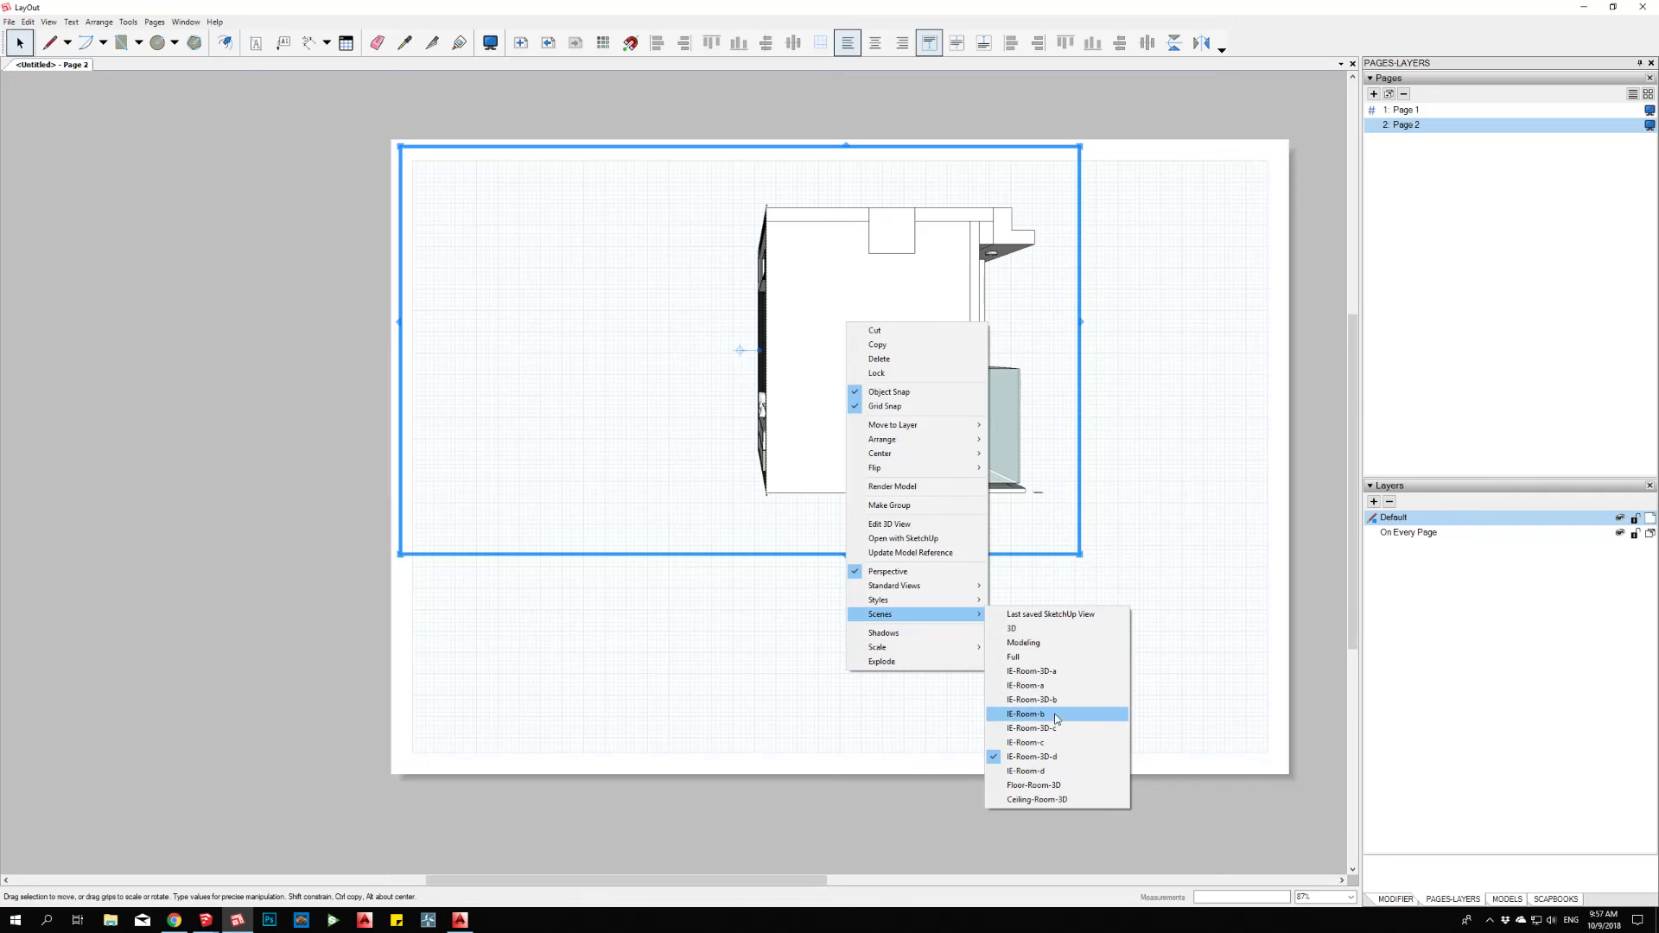
left_click(1048, 744)
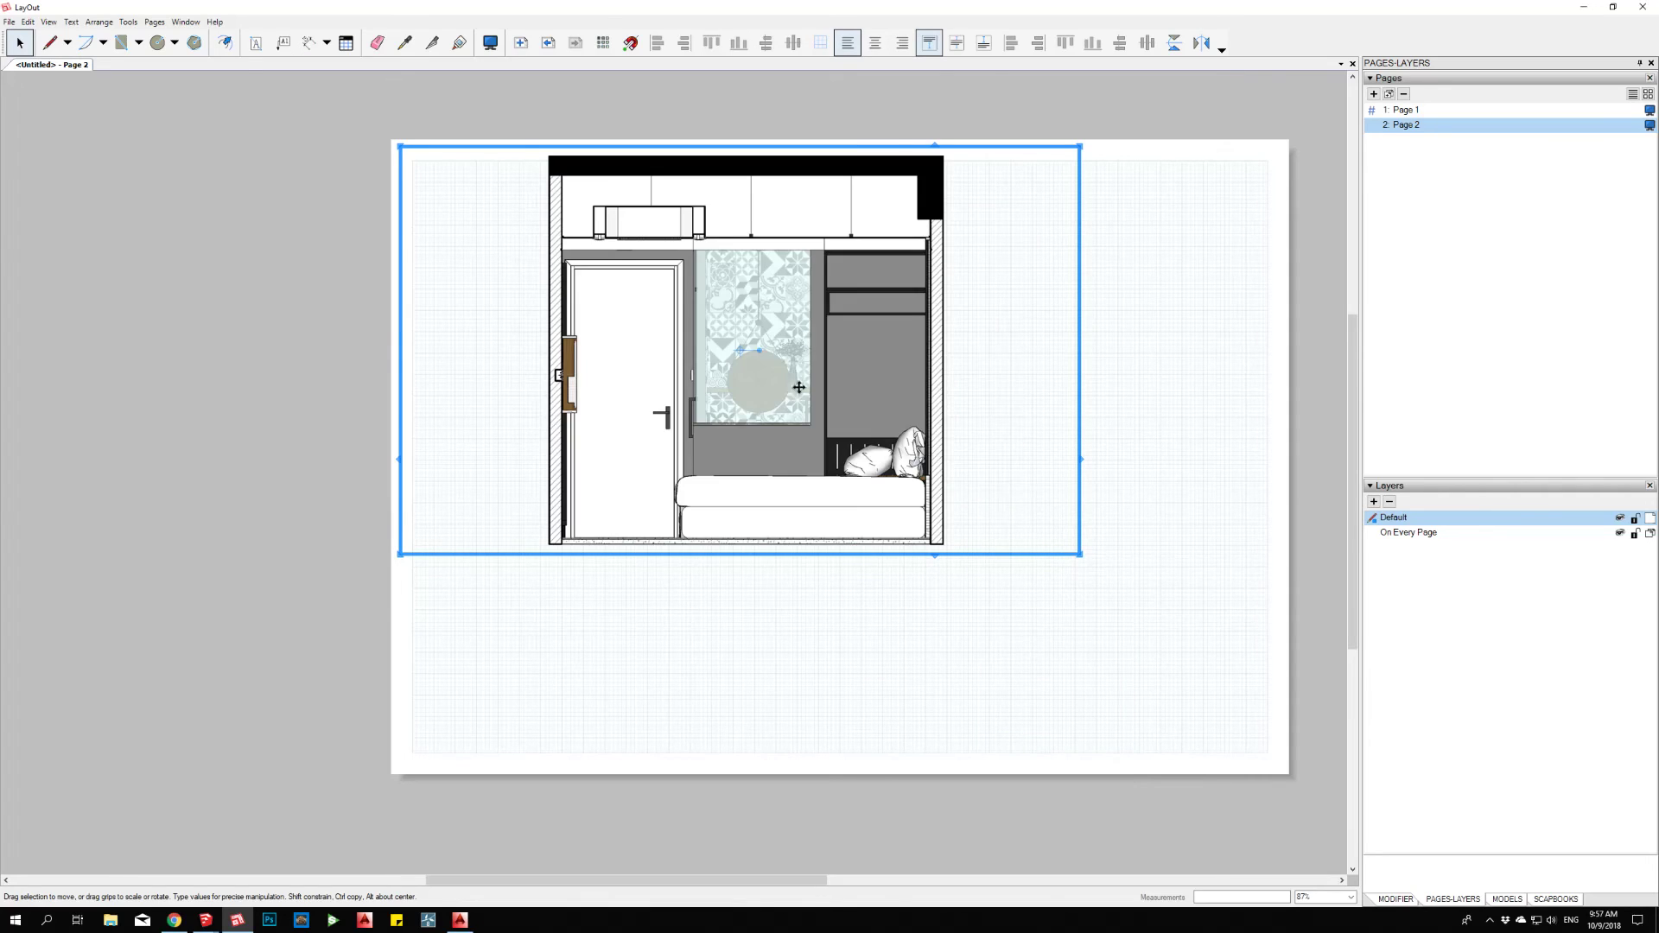
left_click_drag(756, 394, 667, 462)
right_click(676, 423)
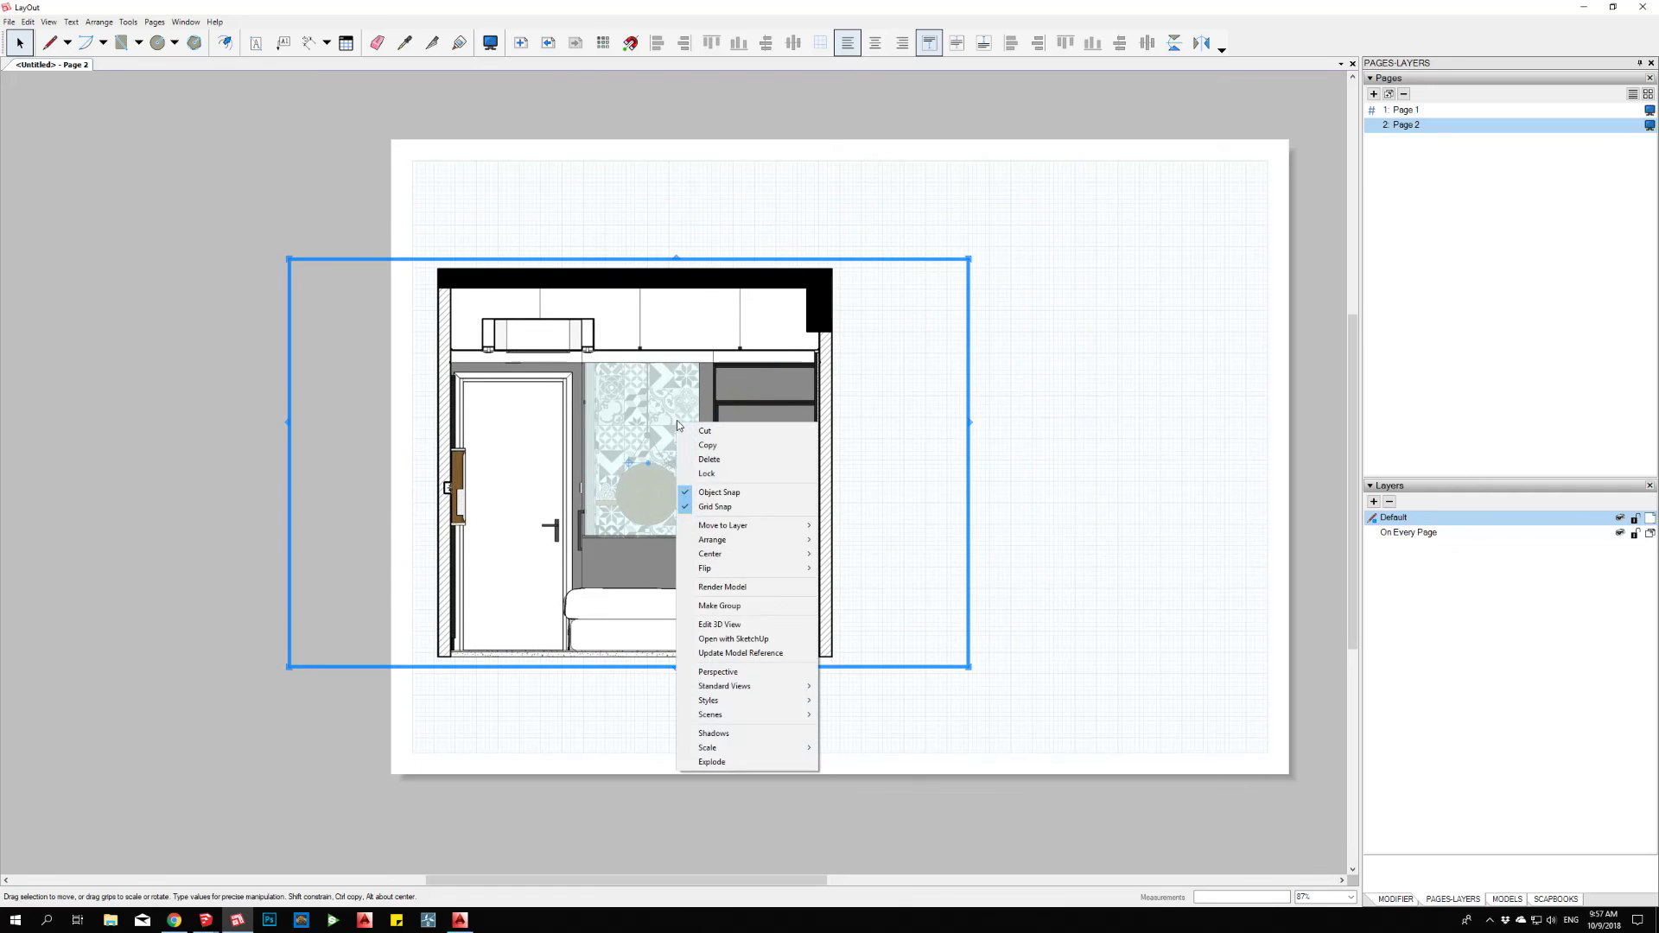
mouse_move(710, 714)
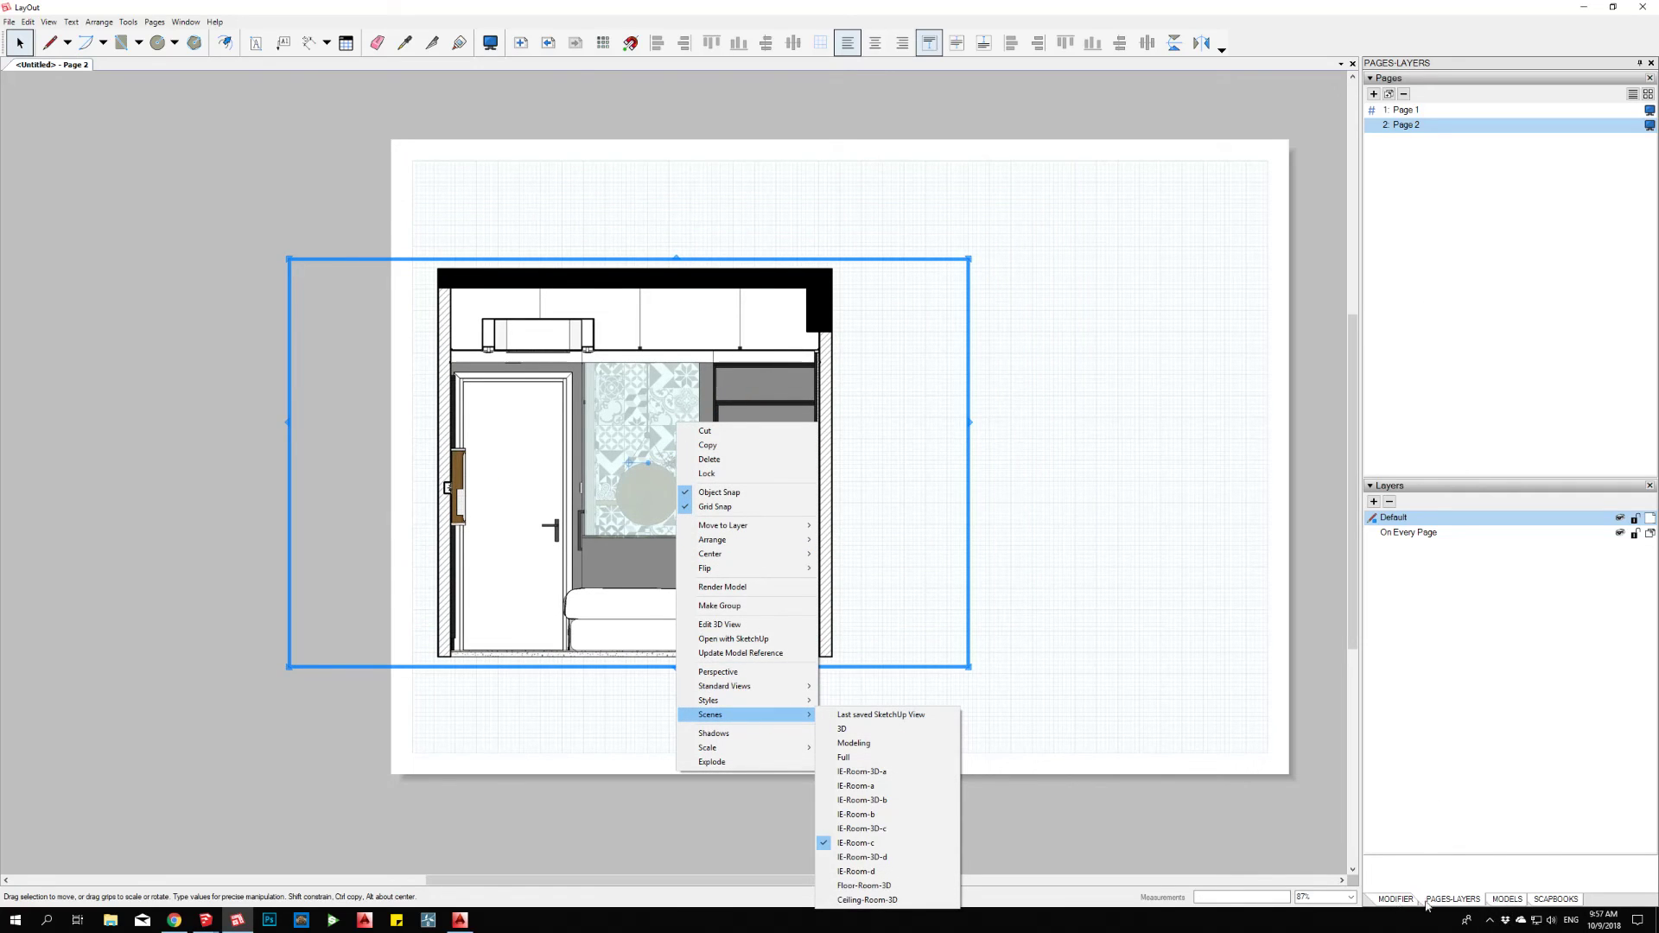
left_click(1507, 899)
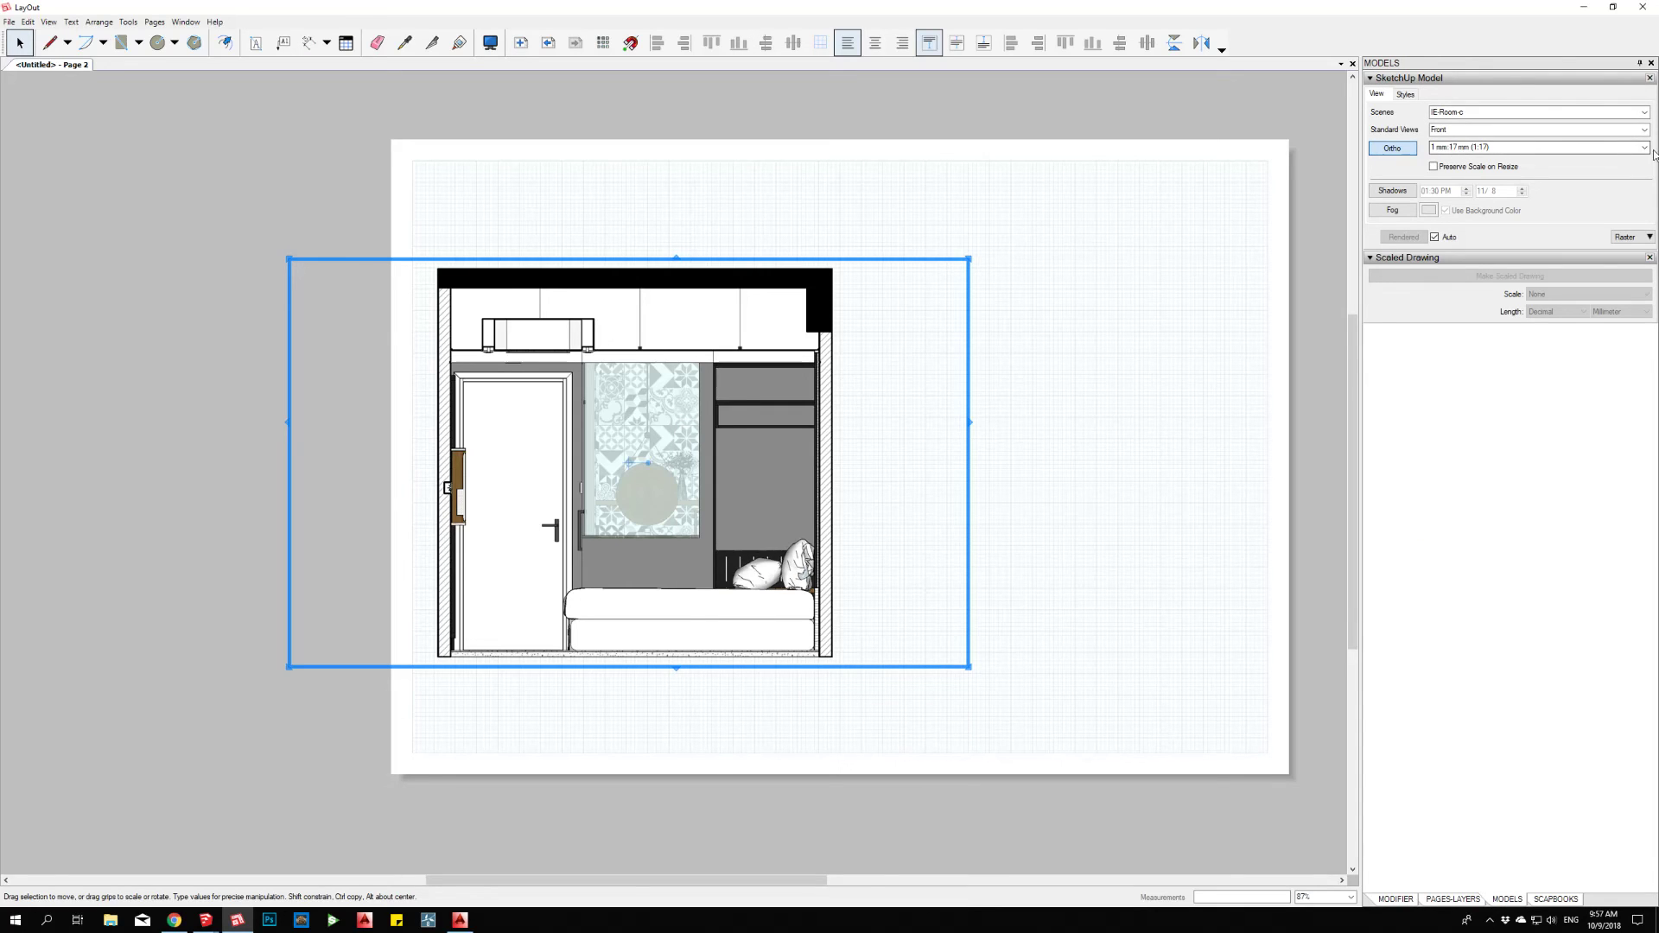
- Set the IE-Room-c elevation to 1:20 scale and duplicate it to the right
left_click(1644, 148)
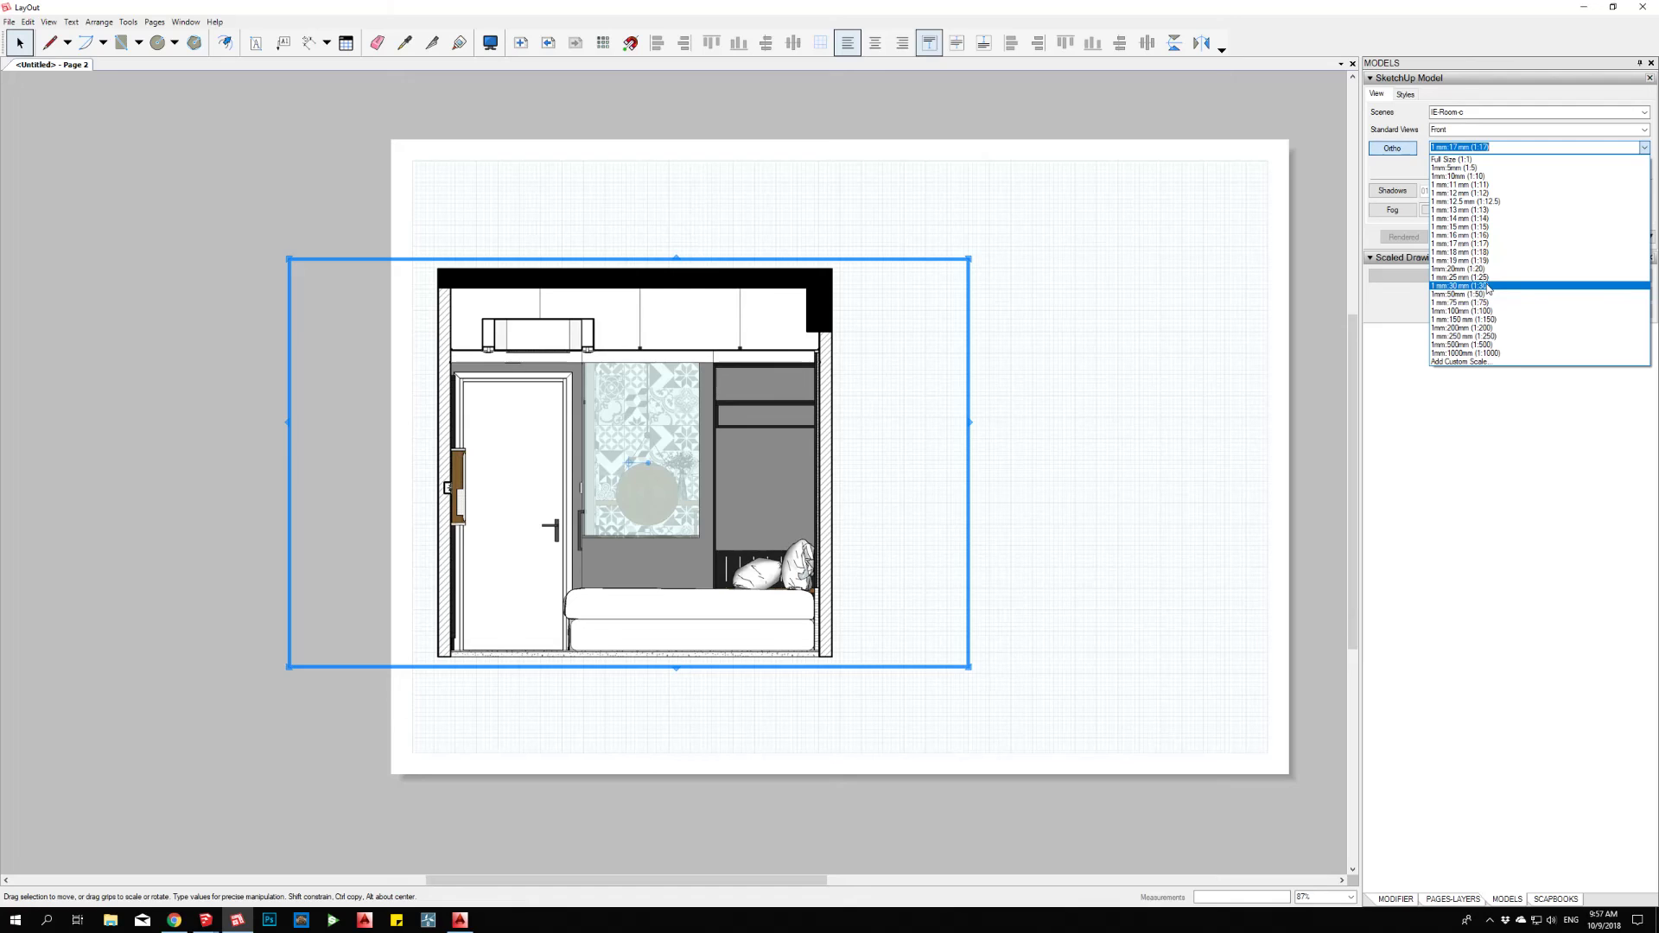
left_click(1487, 288)
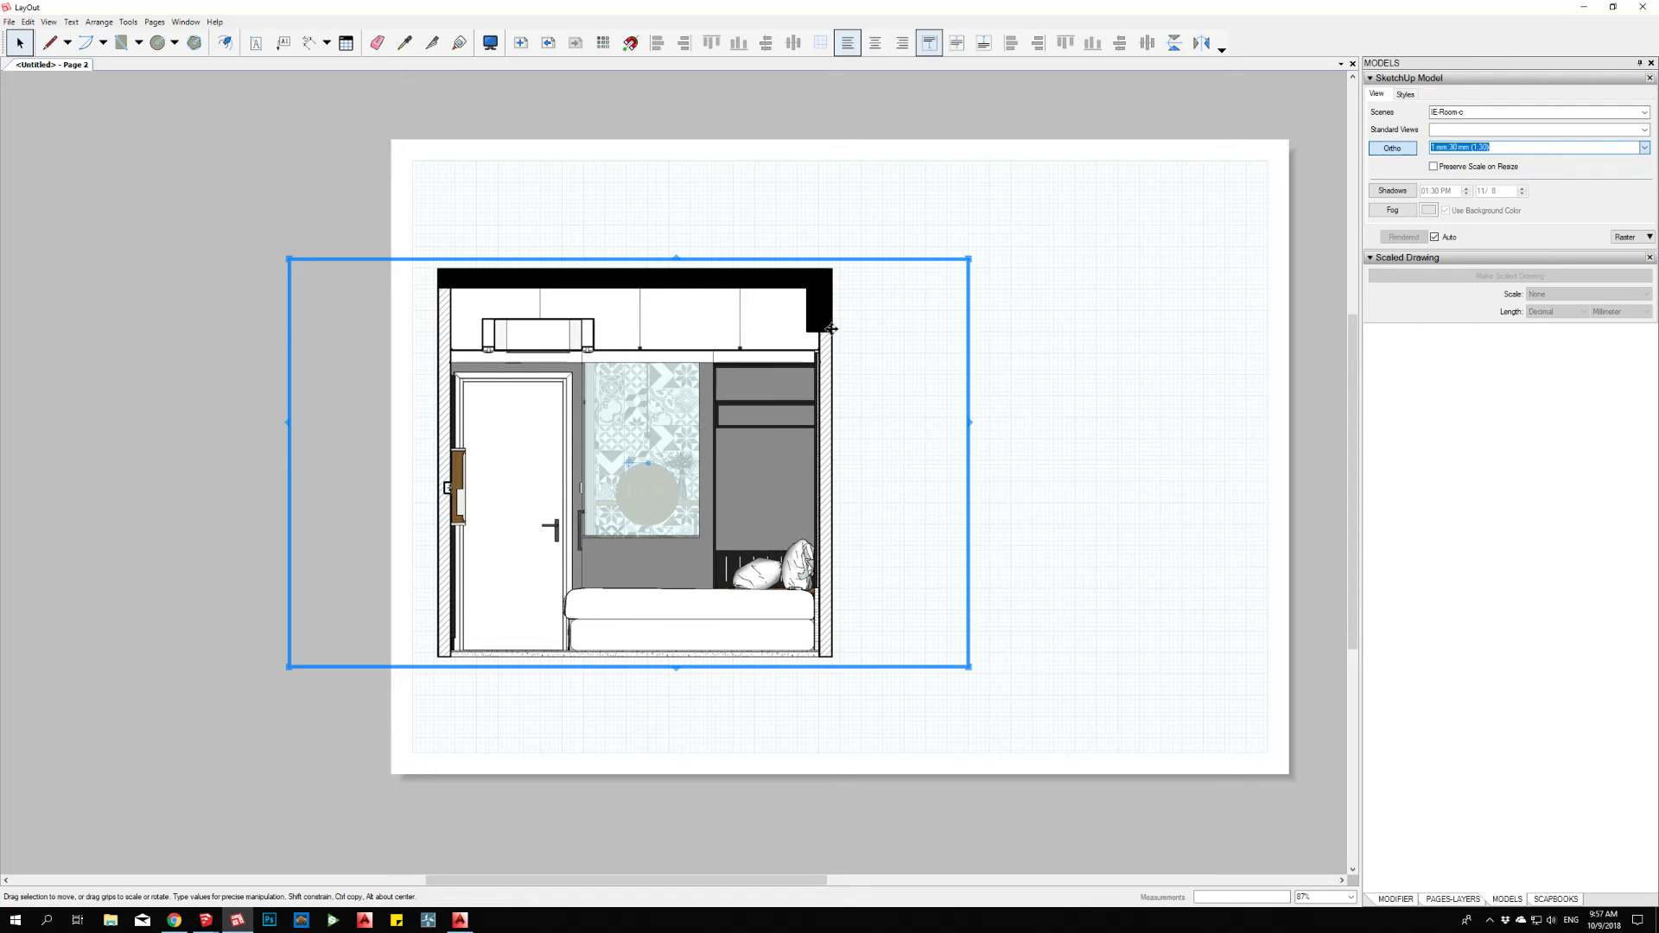
left_click_drag(705, 407, 695, 292)
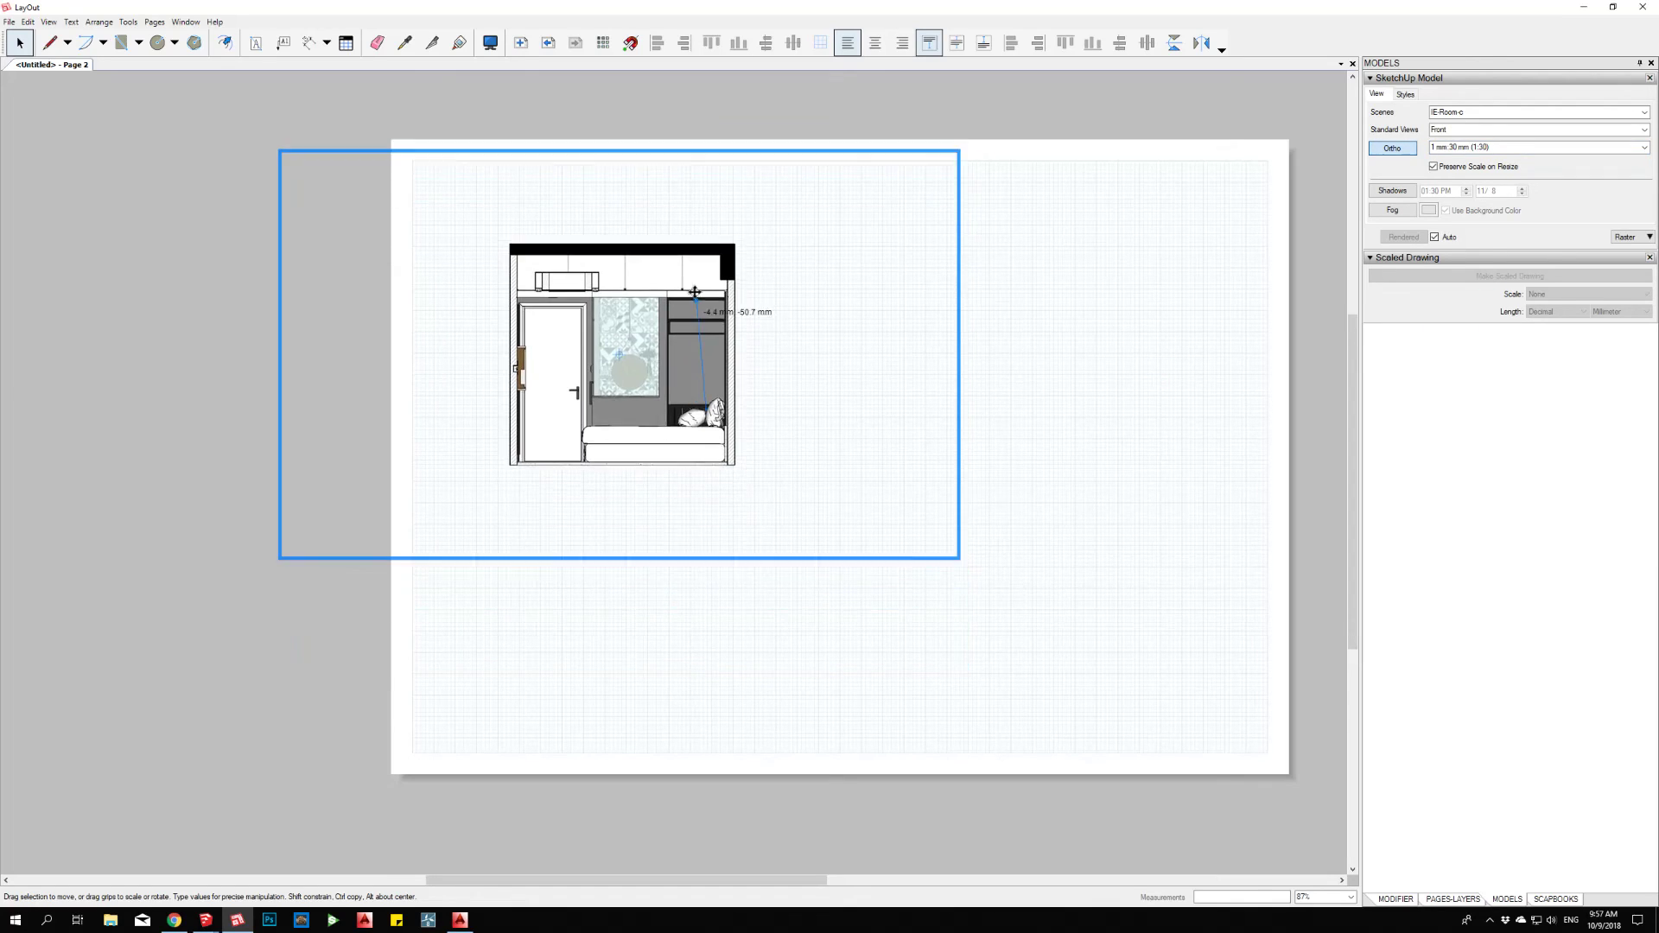
left_click(1631, 151)
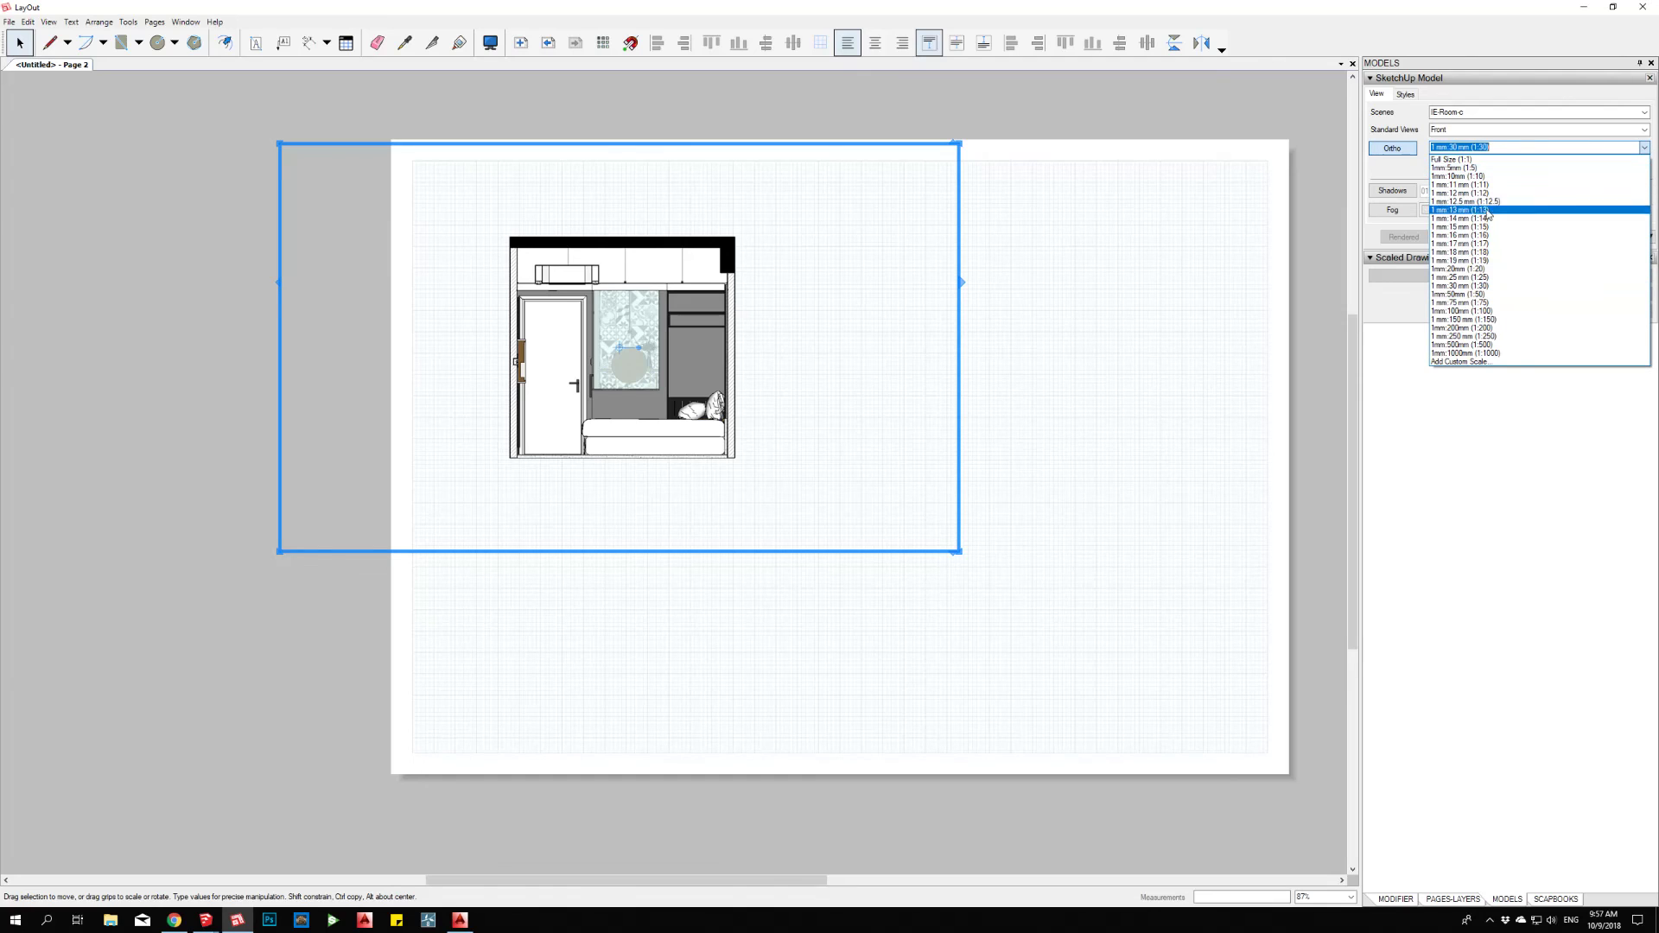
left_click(1487, 270)
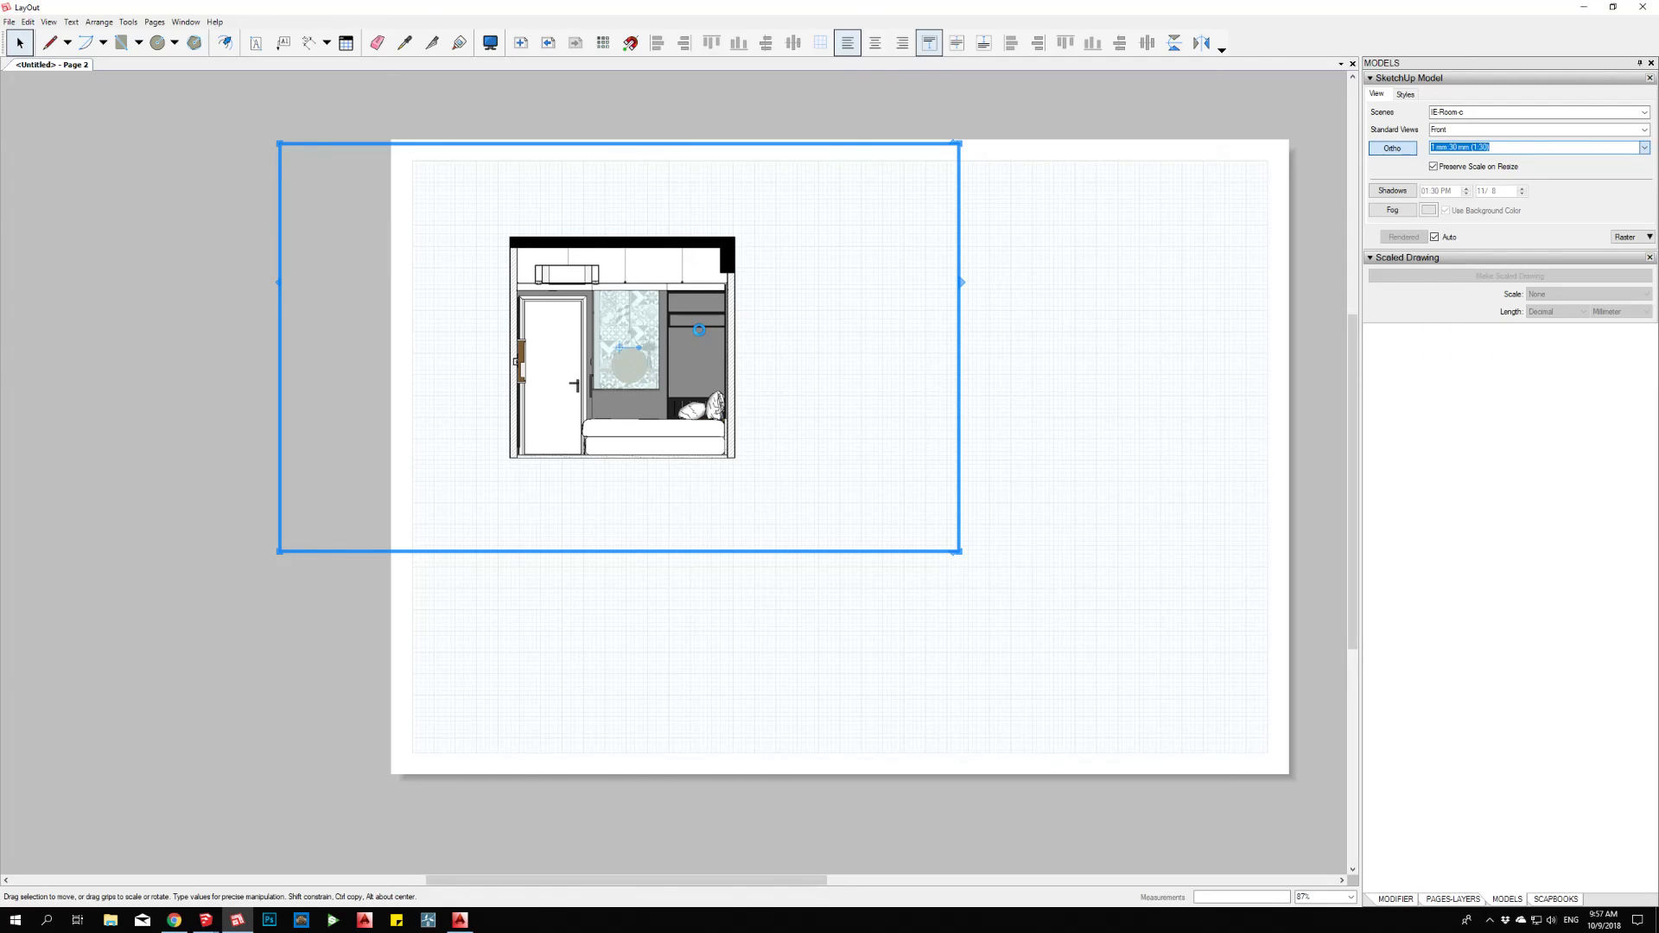
mouse_move(699, 329)
left_mouse_down()
mouse_move(795, 339)
mouse_move(685, 331)
mouse_move(1085, 334)
mouse_move(1029, 333)
left_mouse_up()
- Switch the right copy to scene IE-Room-3D-c and orbit it into perspective
right_click(1029, 334)
mouse_move(1061, 625)
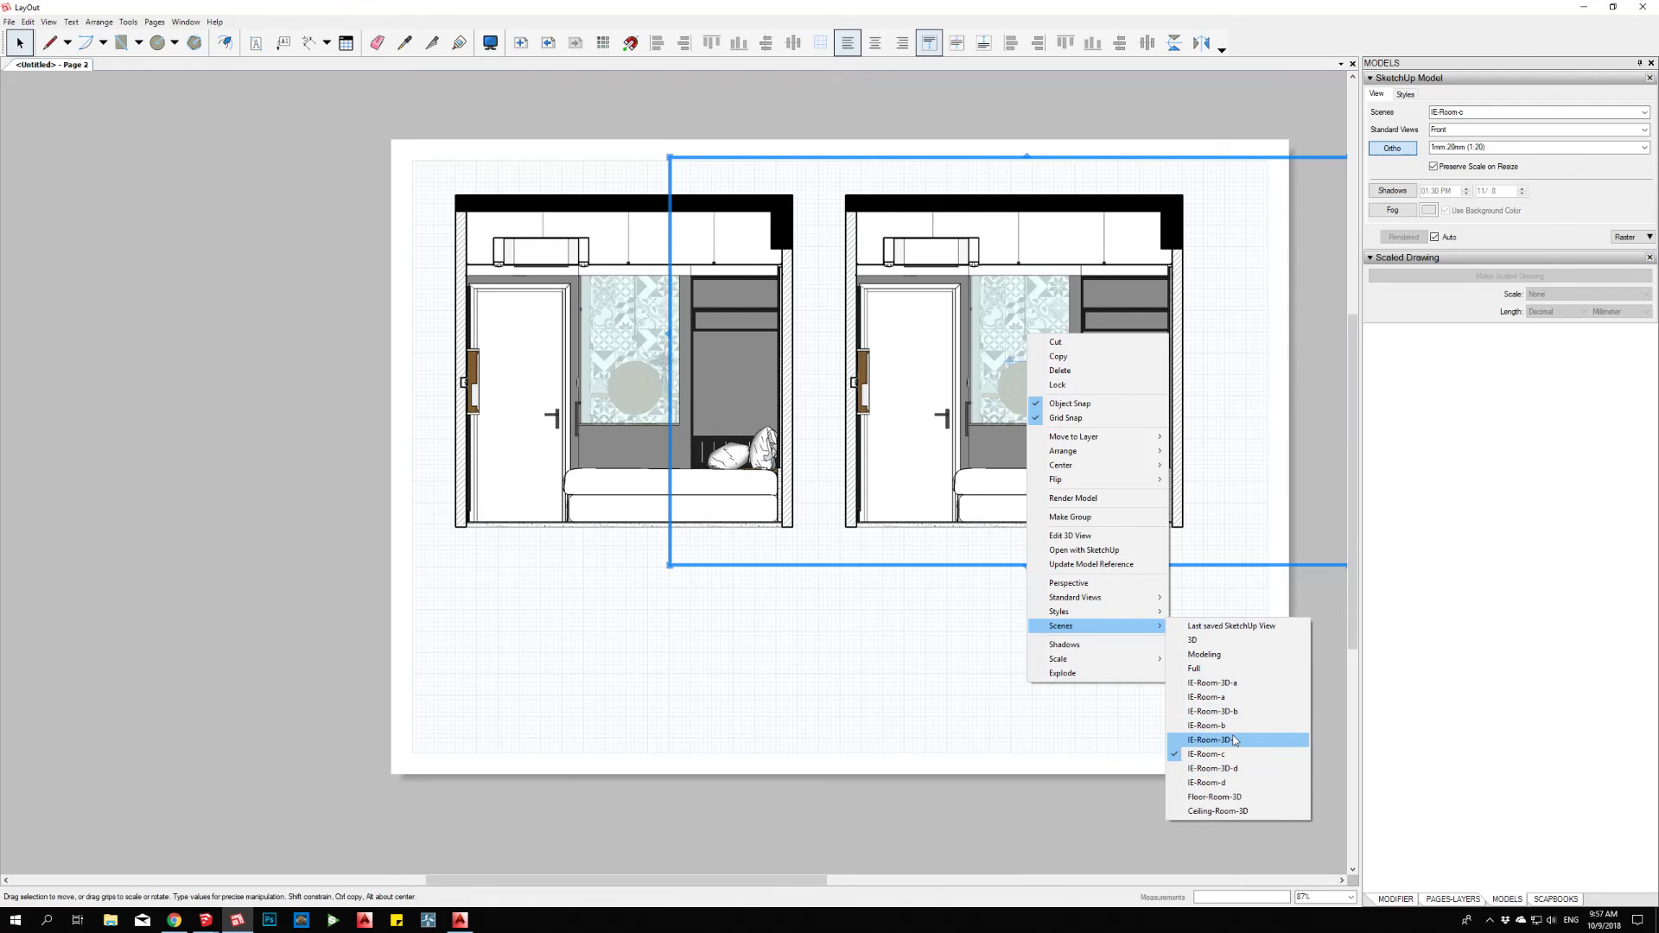
left_click(1218, 739)
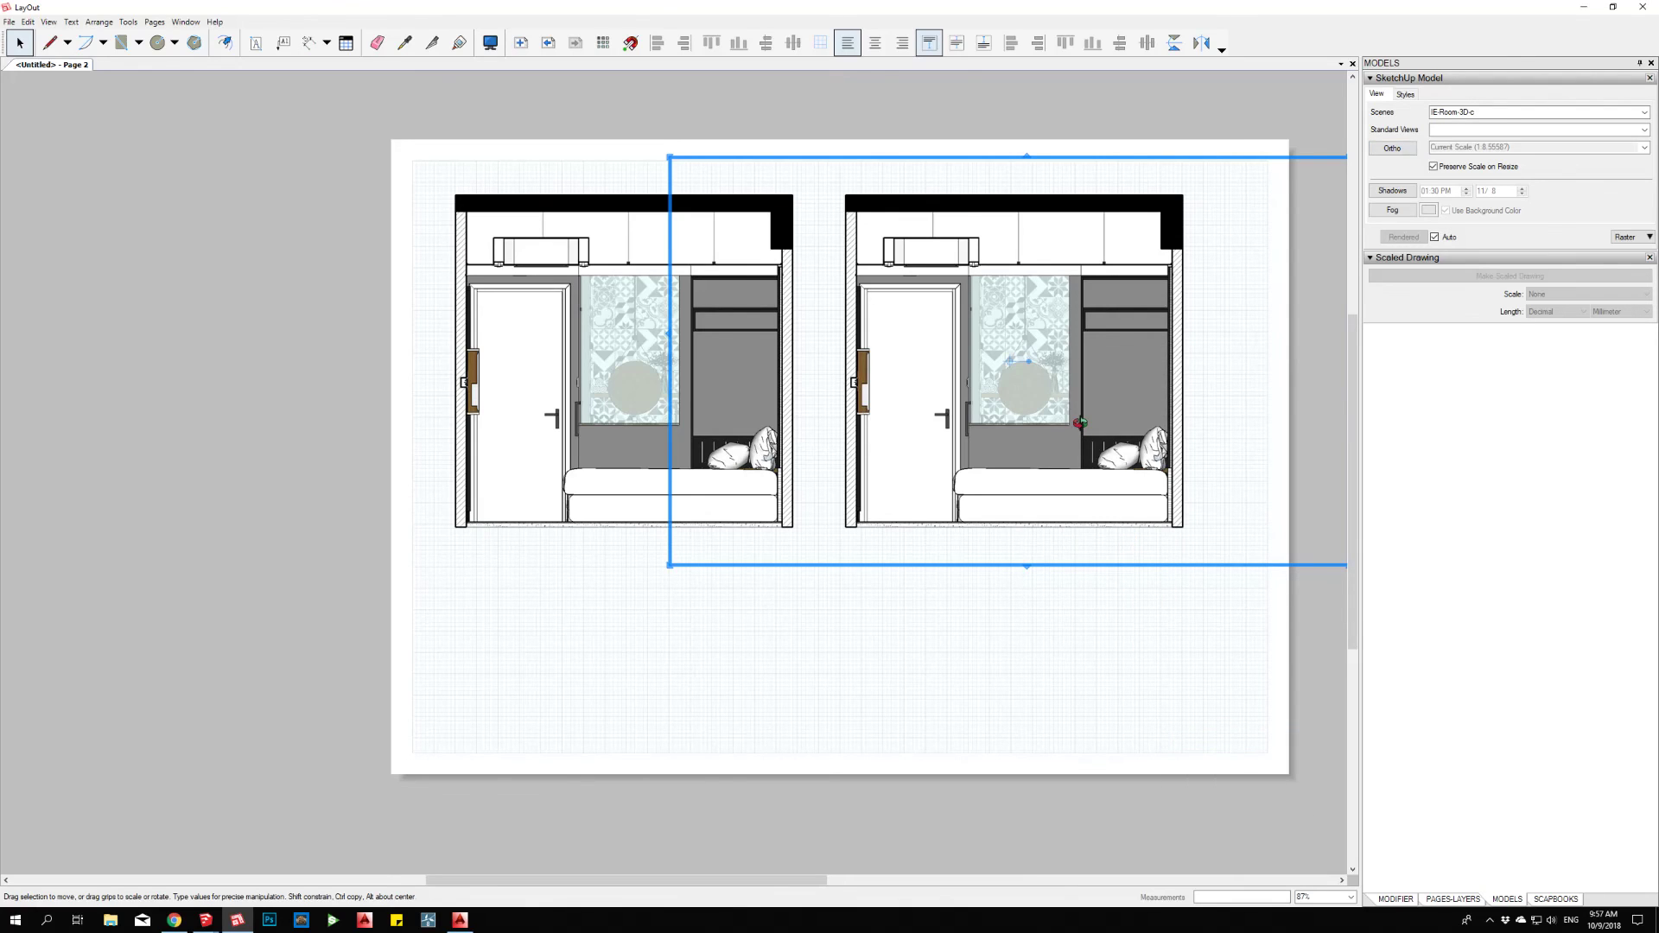
double_click(1080, 423)
left_click_drag(1058, 407, 980, 376)
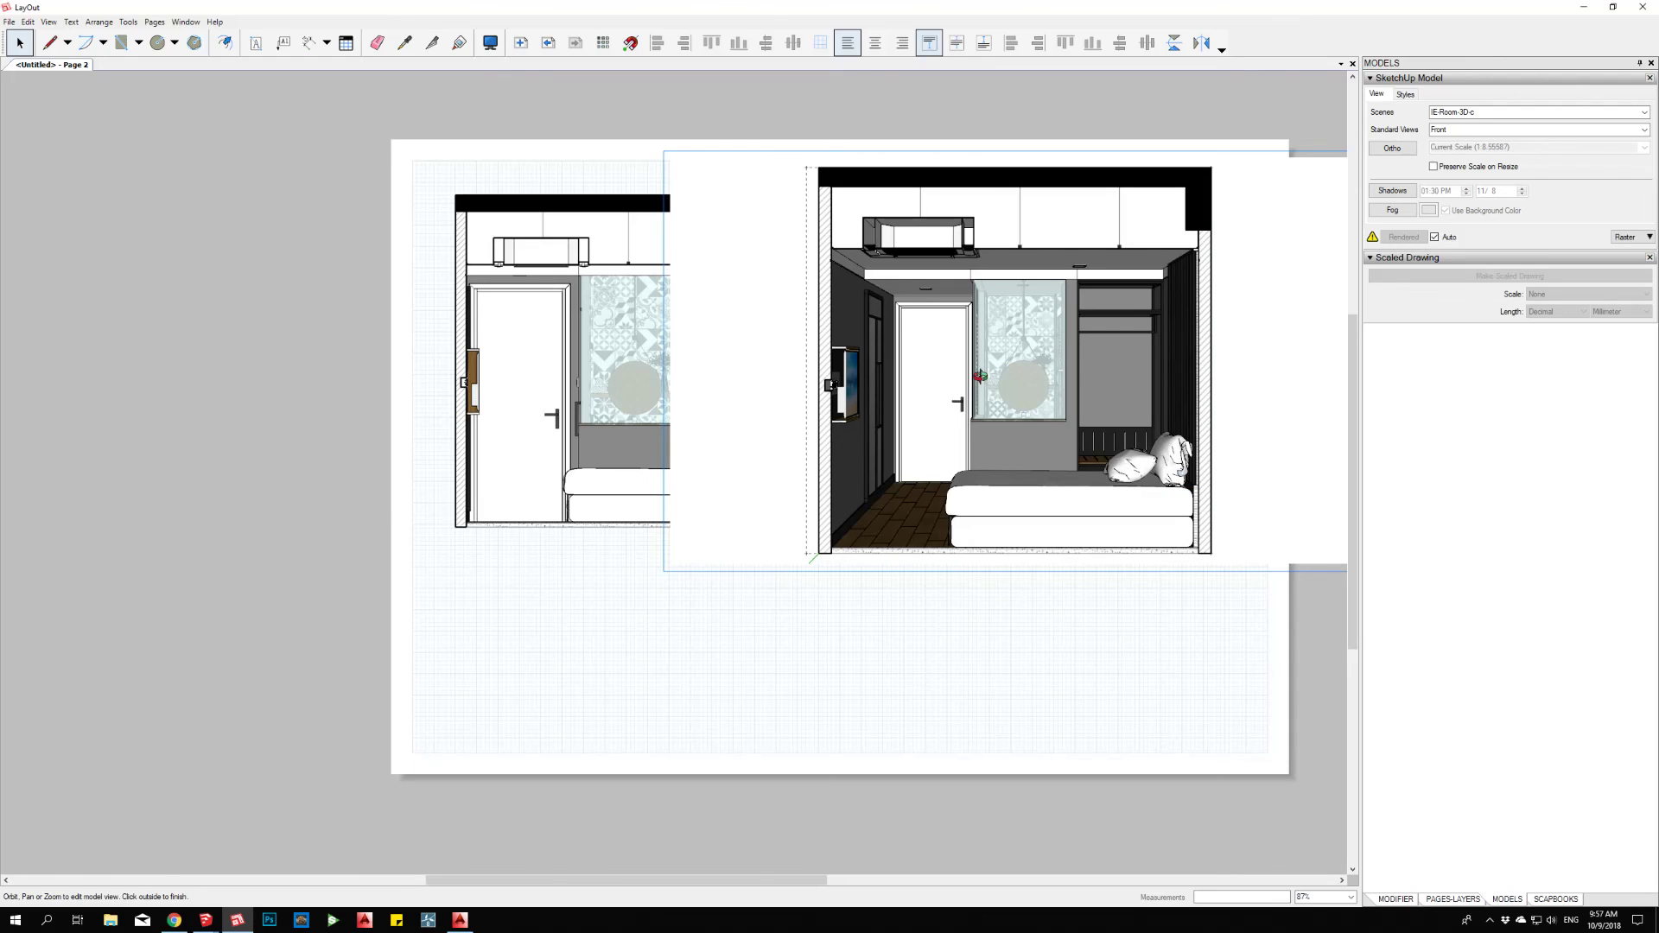
right_click(1052, 382)
mouse_move(1087, 468)
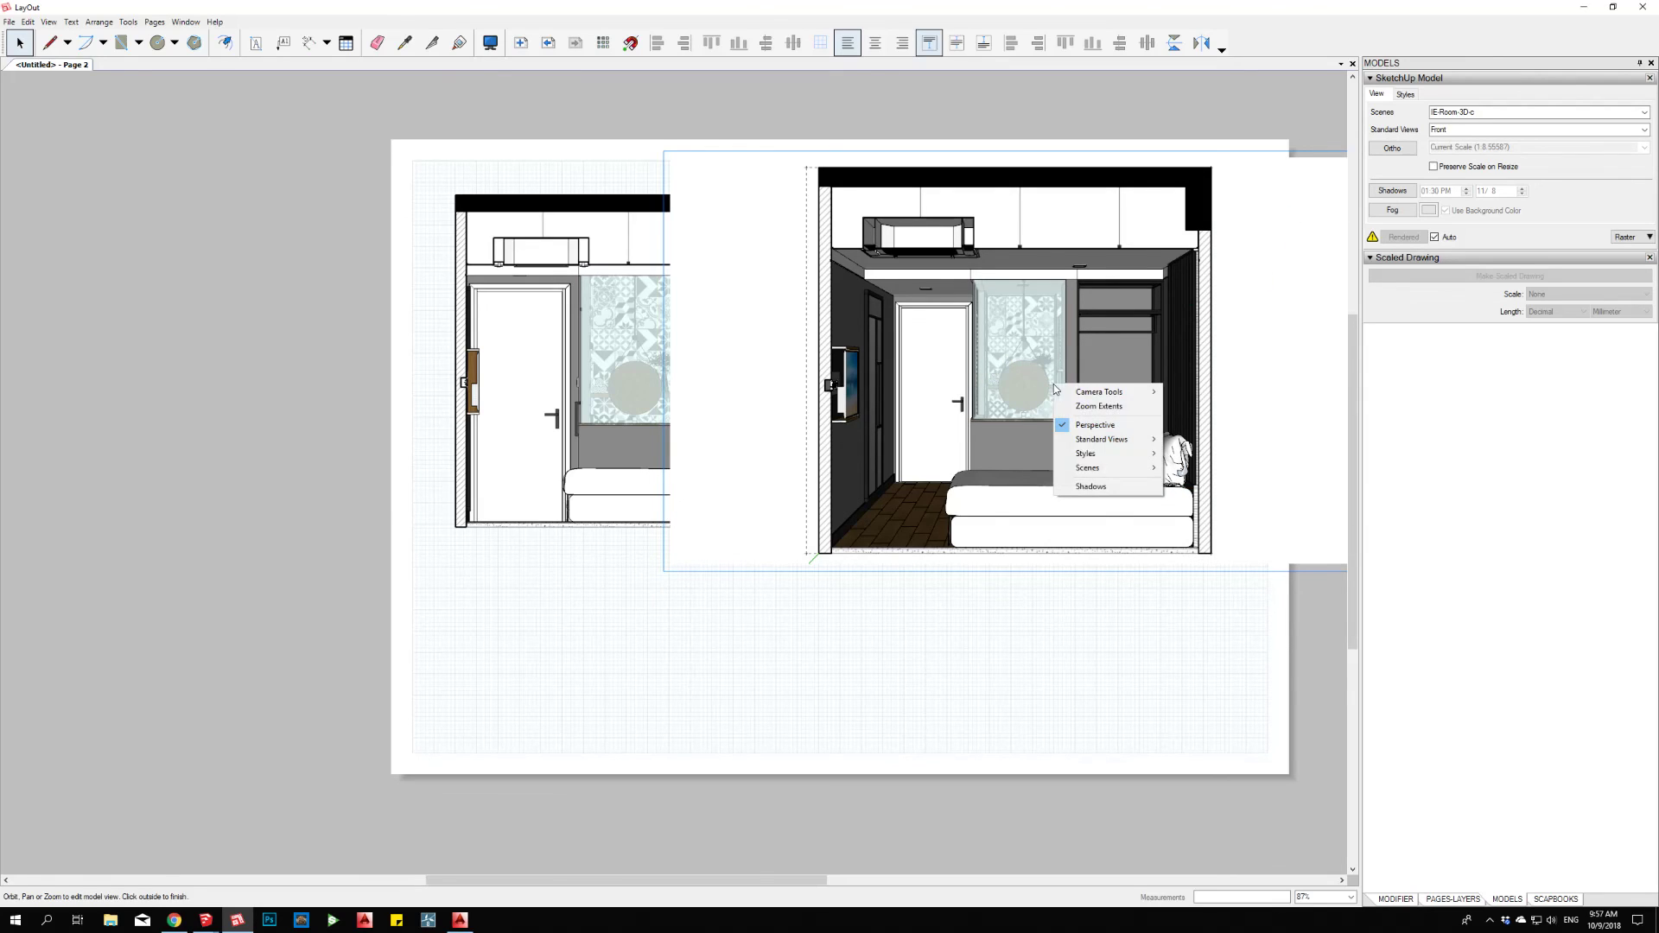
left_click(1041, 487)
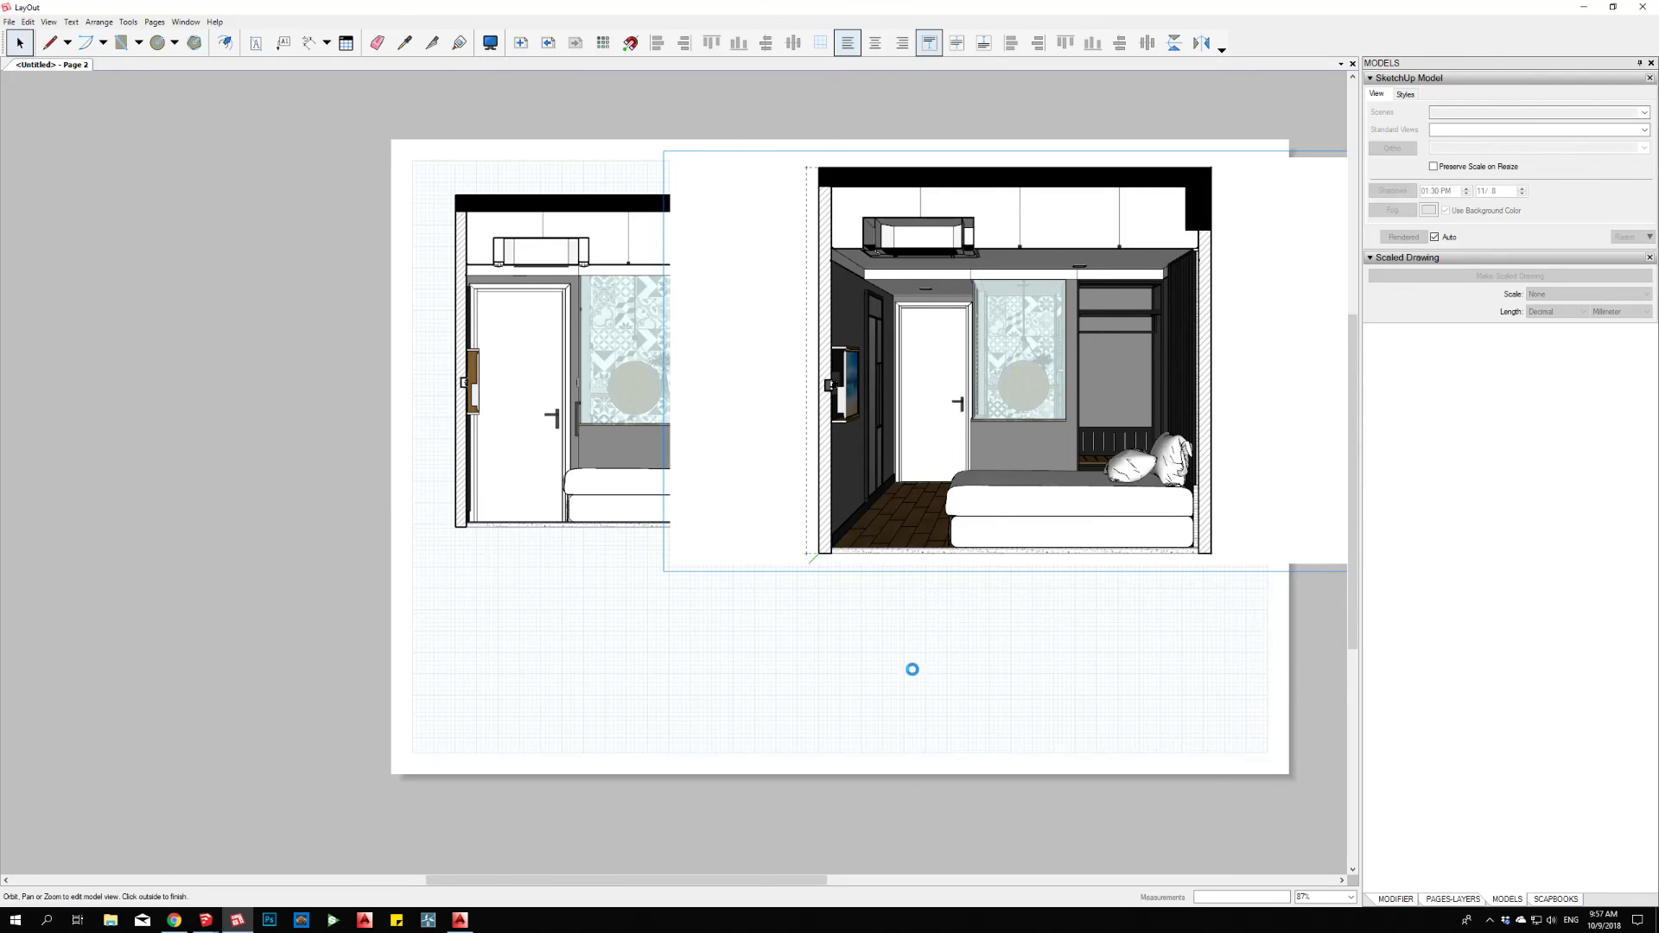
left_click(672, 606)
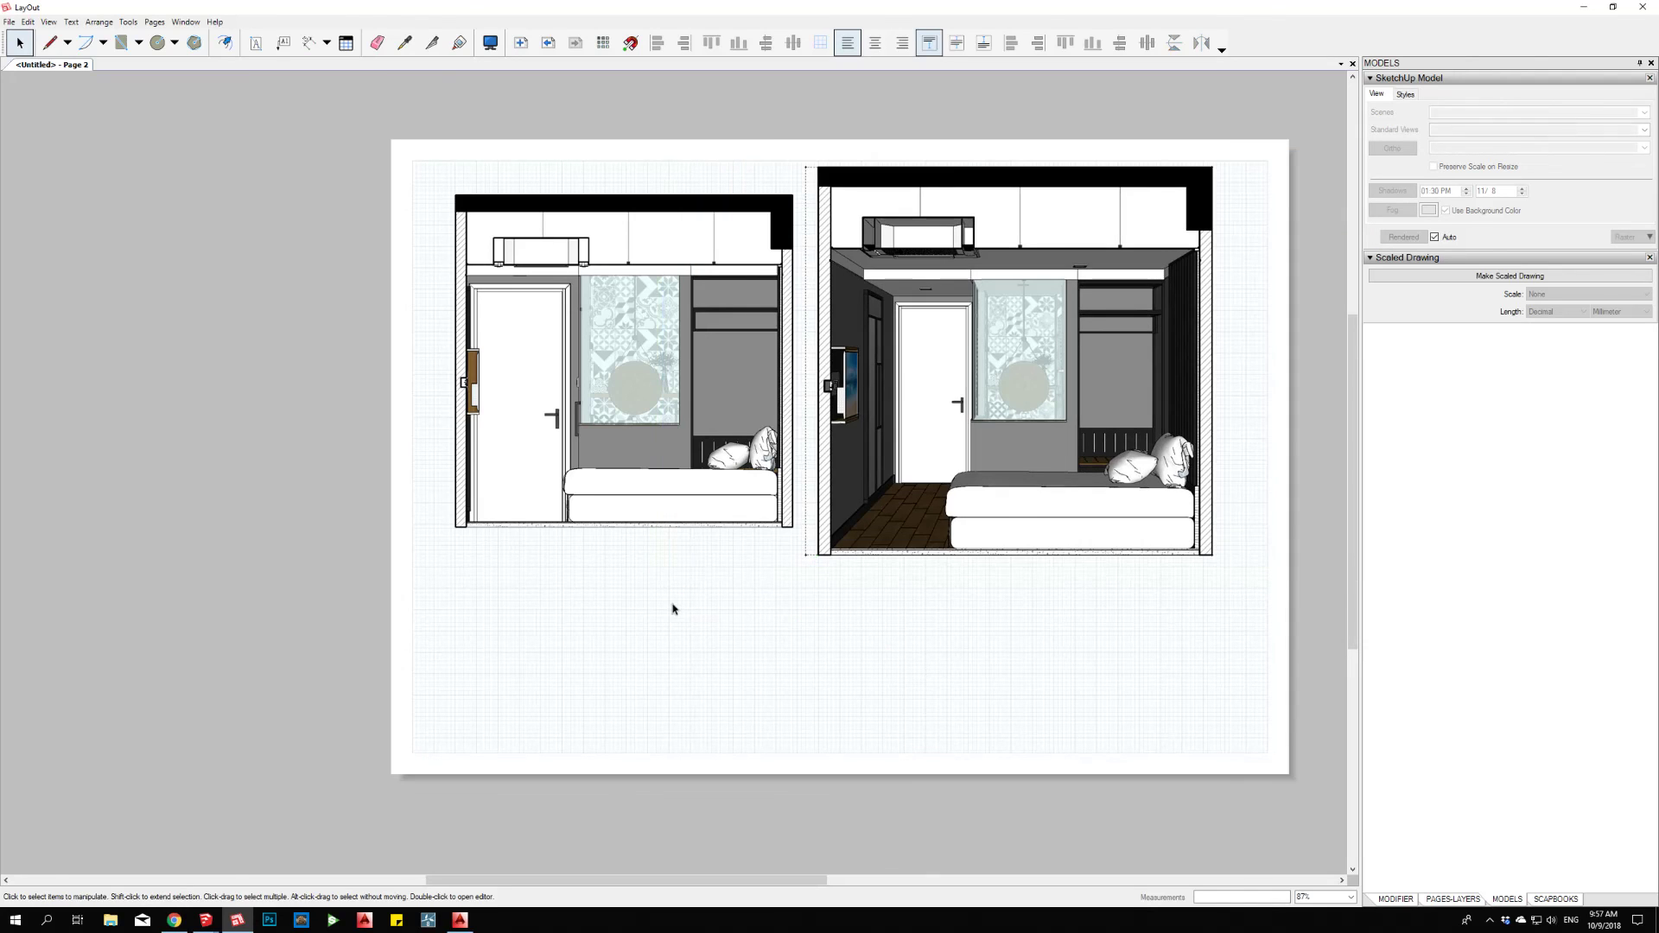
- Scale the right copy to 1:10 and place it beside the left elevation
left_click(942, 408)
right_click(942, 408)
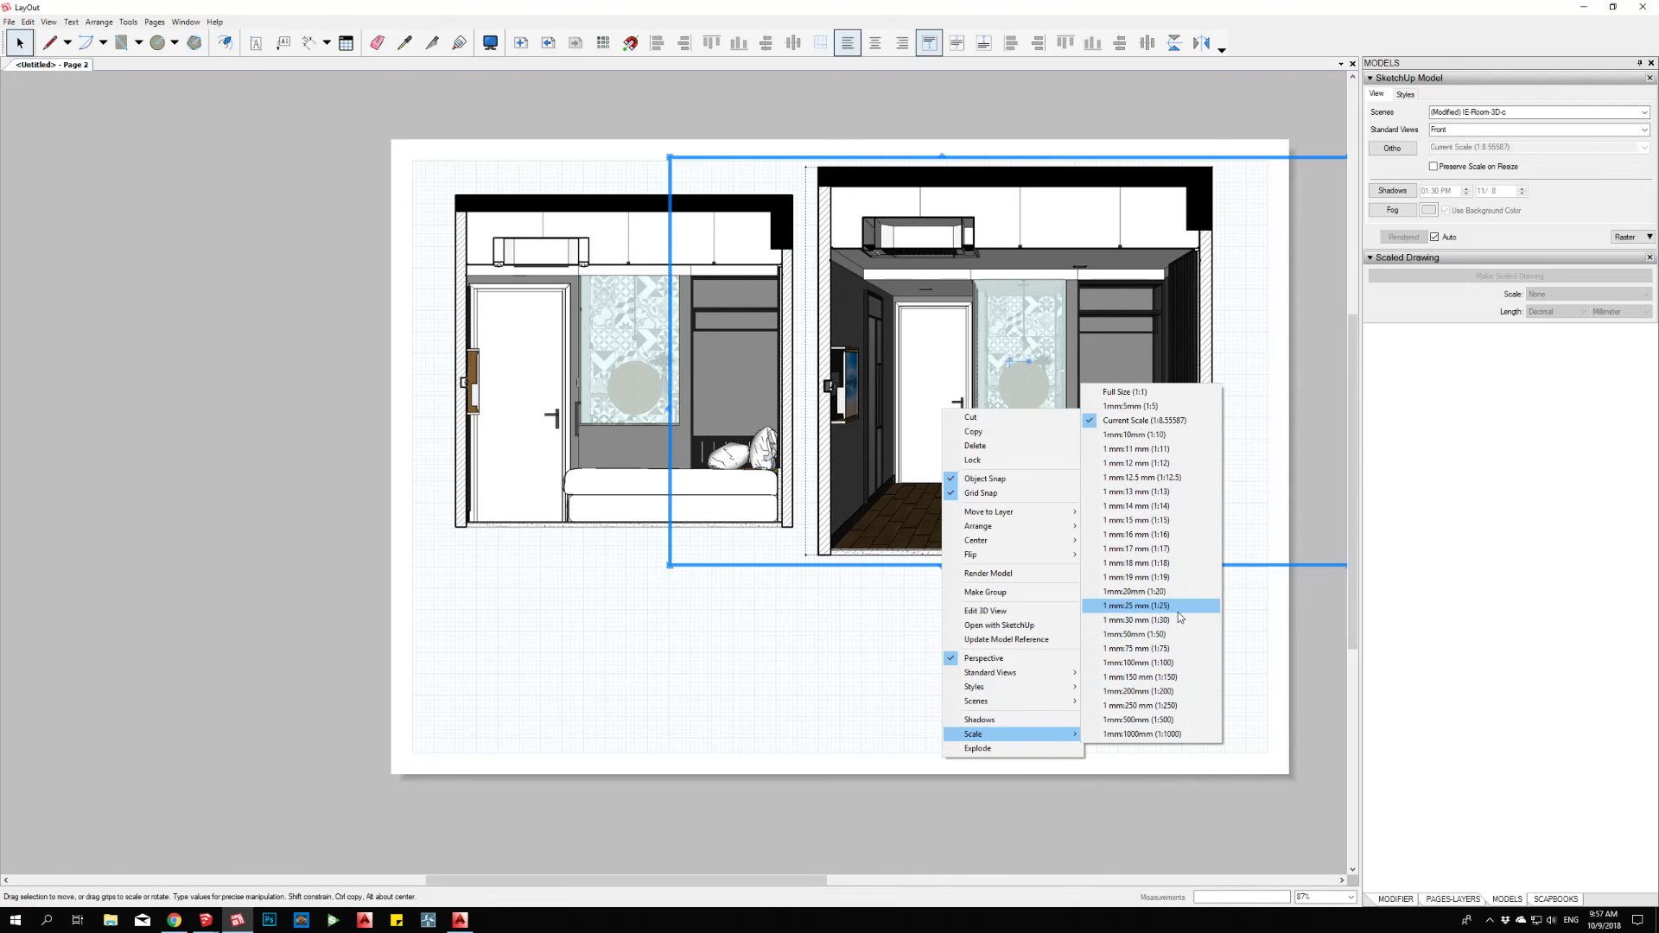
mouse_move(1011, 733)
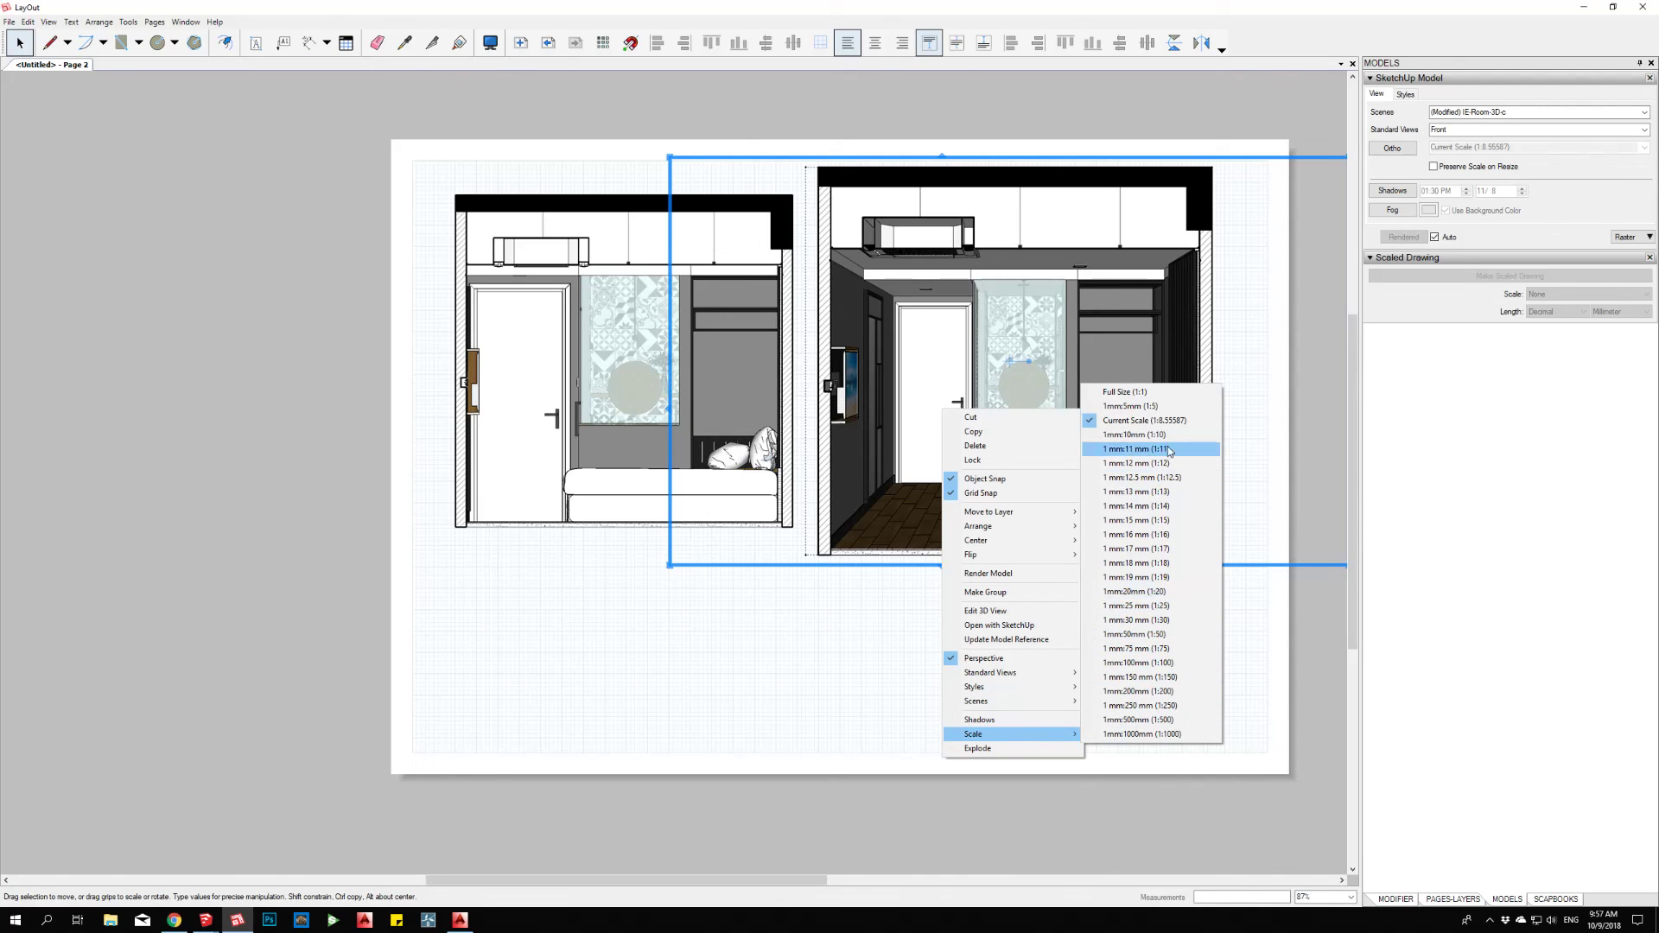
left_click(1164, 434)
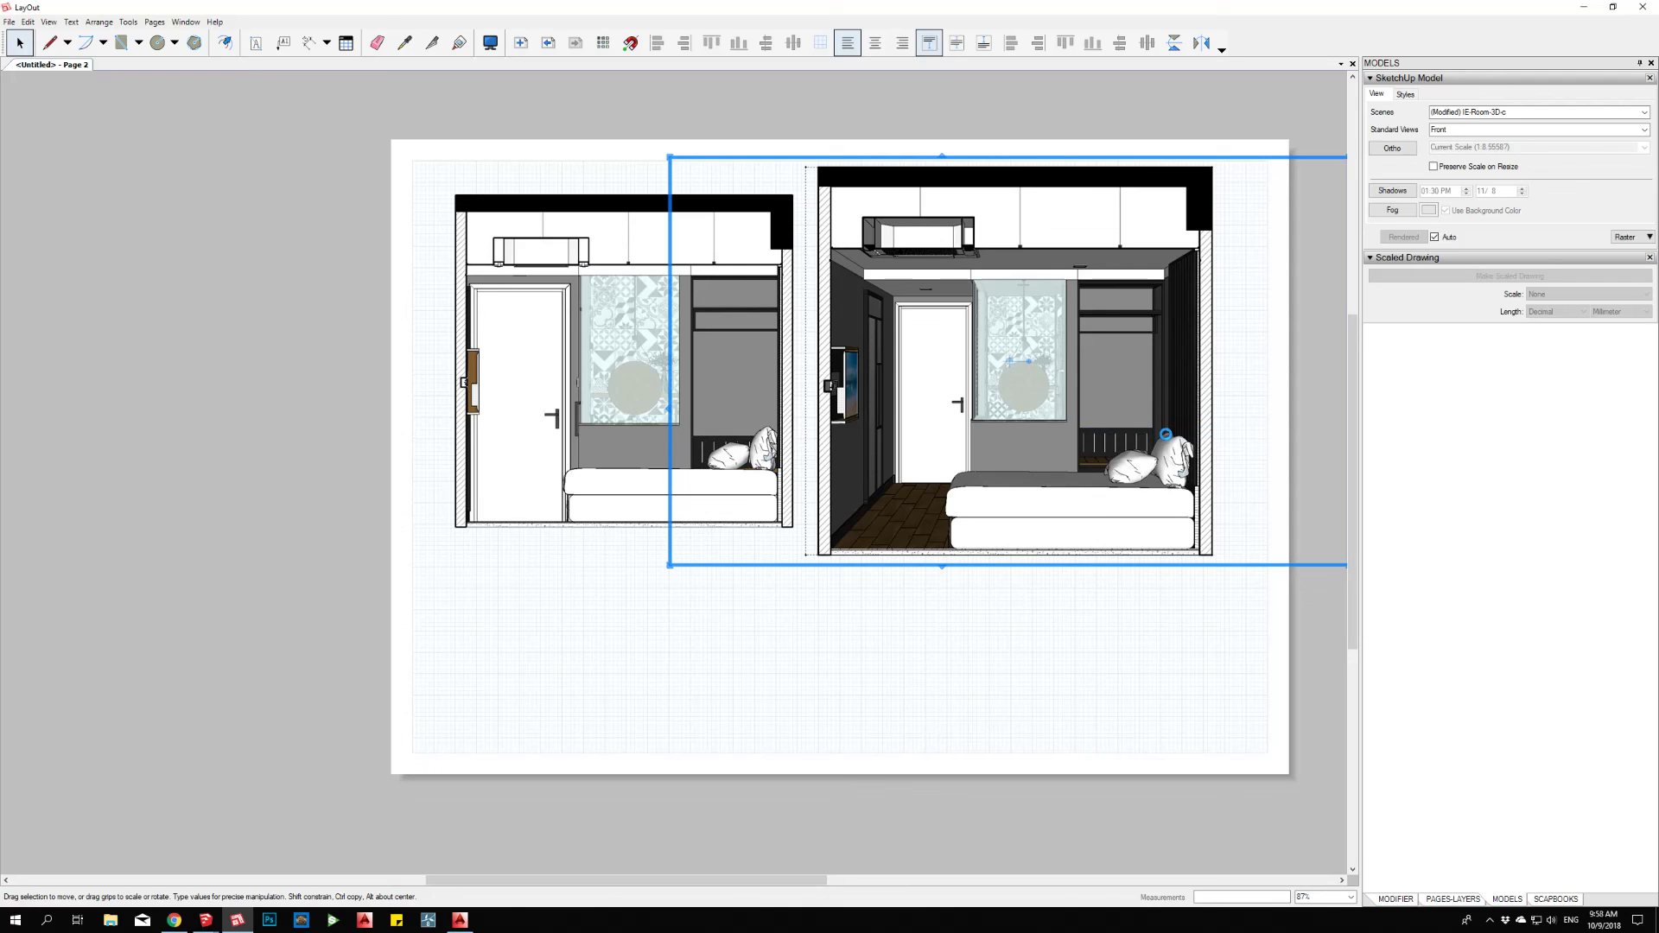
mouse_move(896, 314)
left_mouse_down()
mouse_move(622, 331)
mouse_move(577, 307)
left_mouse_up()
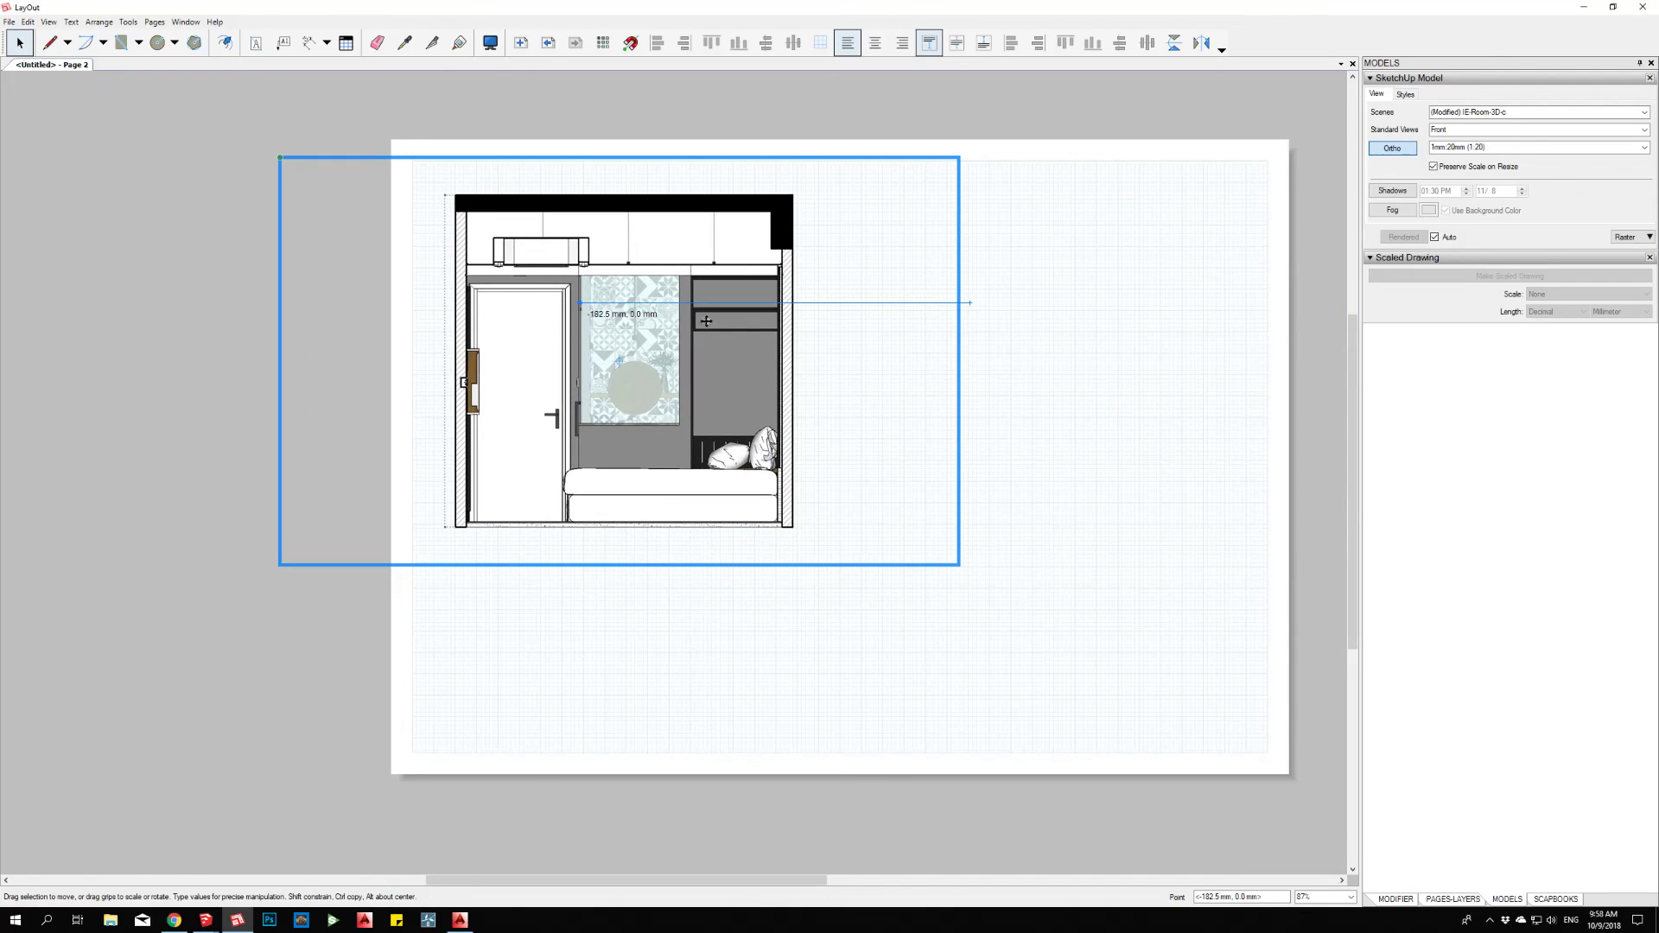
left_click_drag(706, 320, 942, 297, "ctrl")
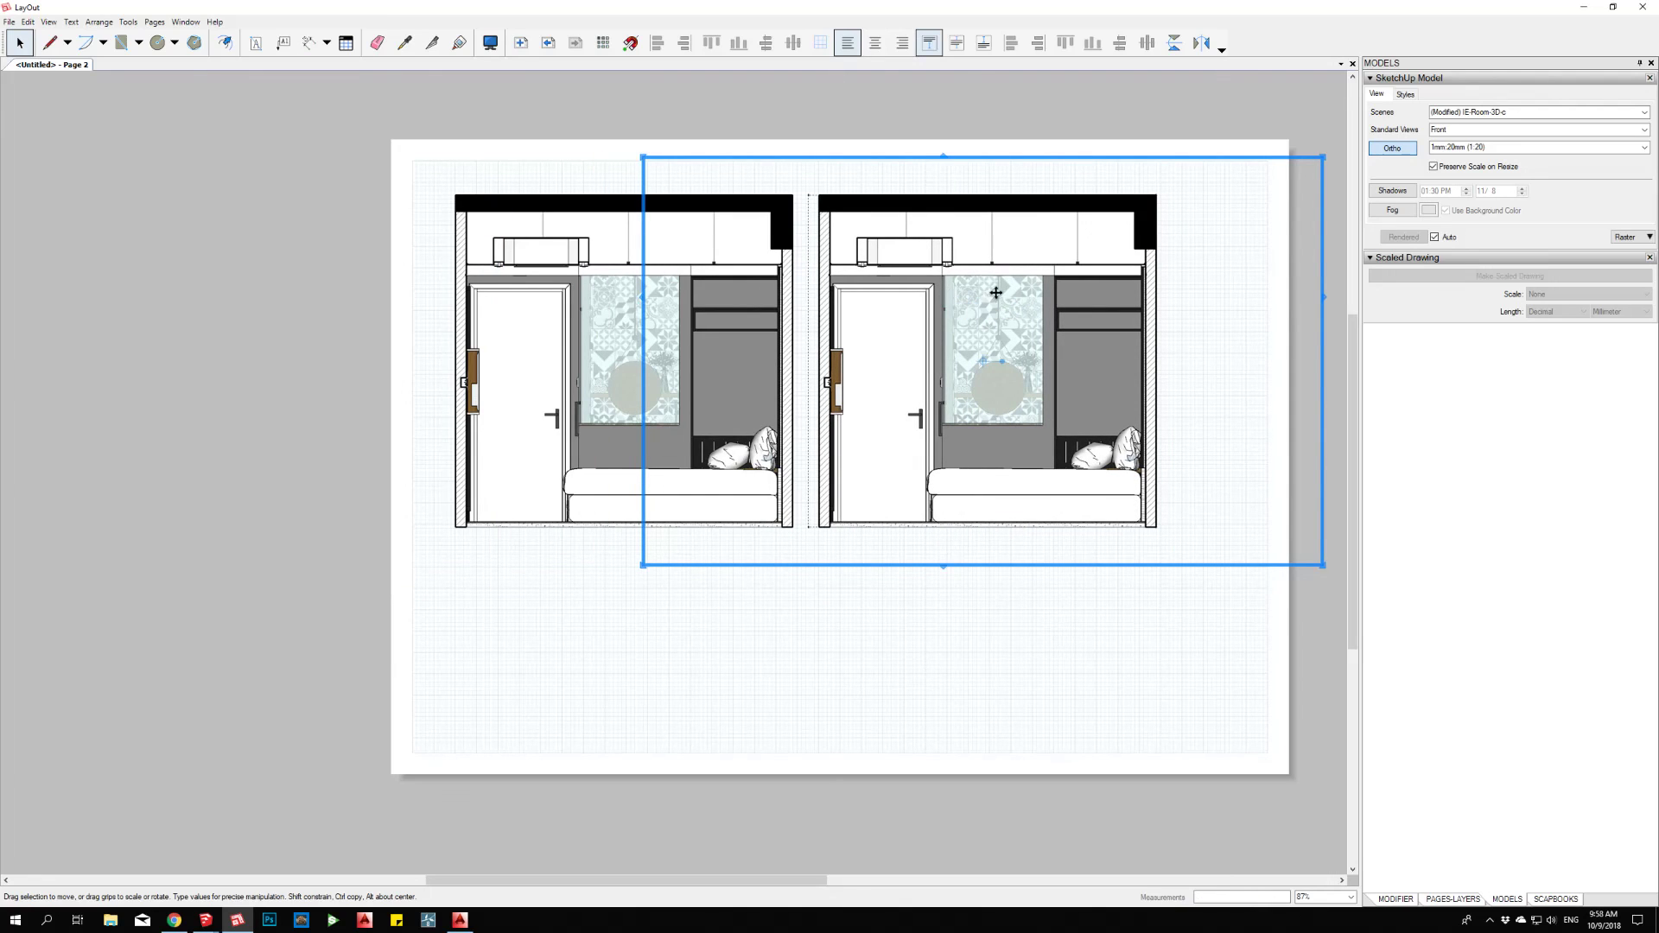